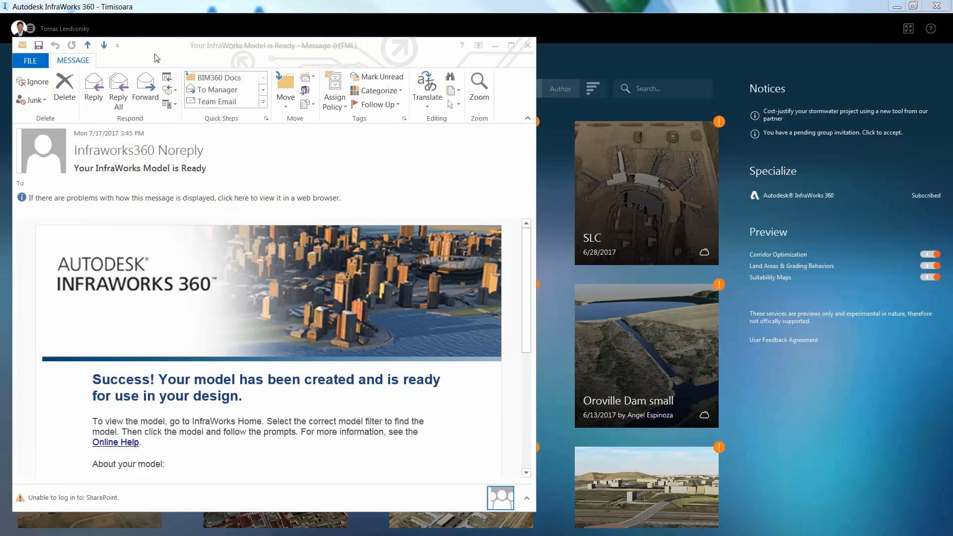
Step: Check the Timisoara model details in the Outlook notification, then close the message
scroll(295, 390, down, 4)
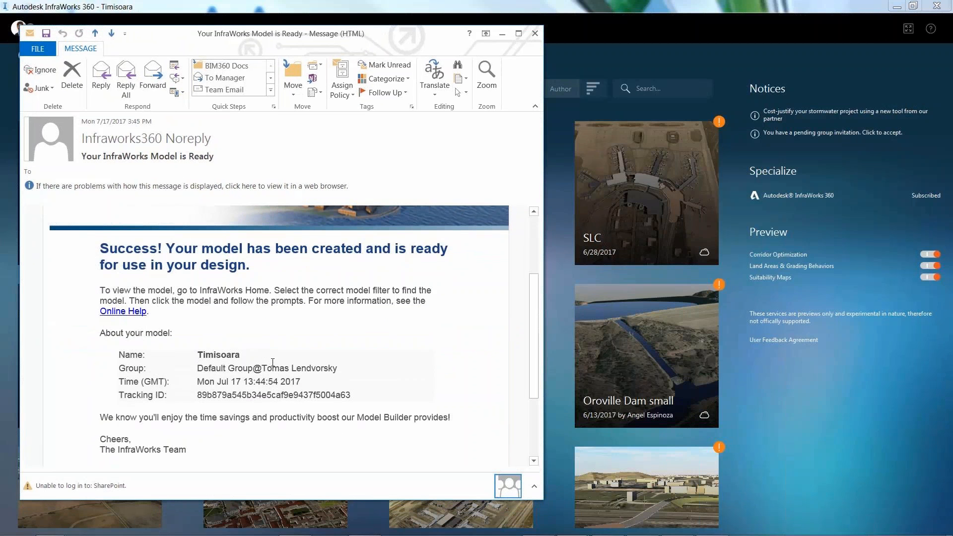
double_click(248, 361)
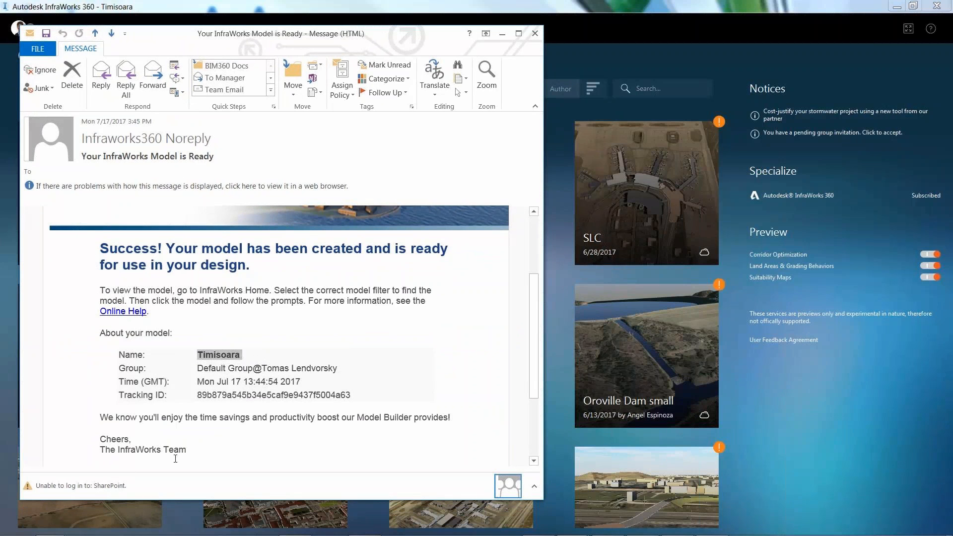
click(535, 33)
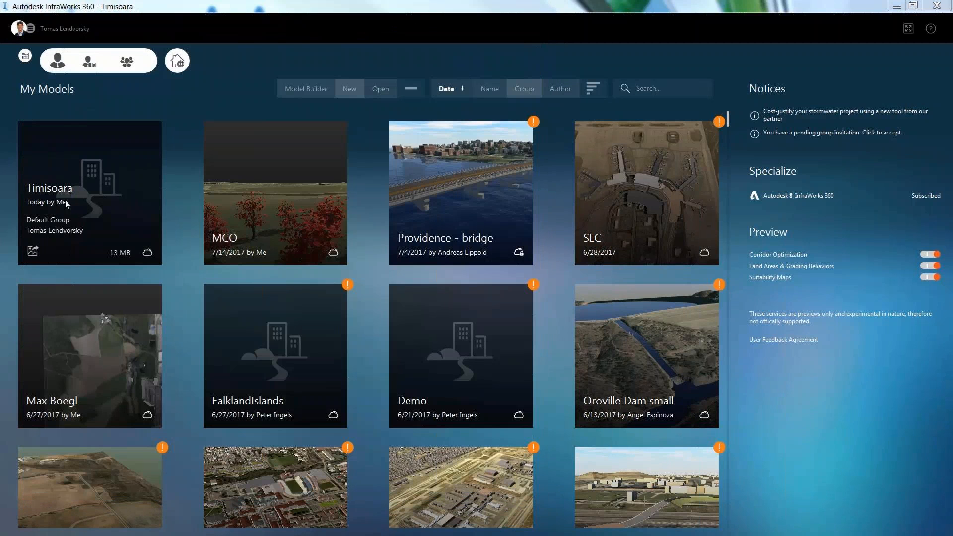
Step: Open the Timisoara model and zoom in on a residential neighbourhood
click(54, 196)
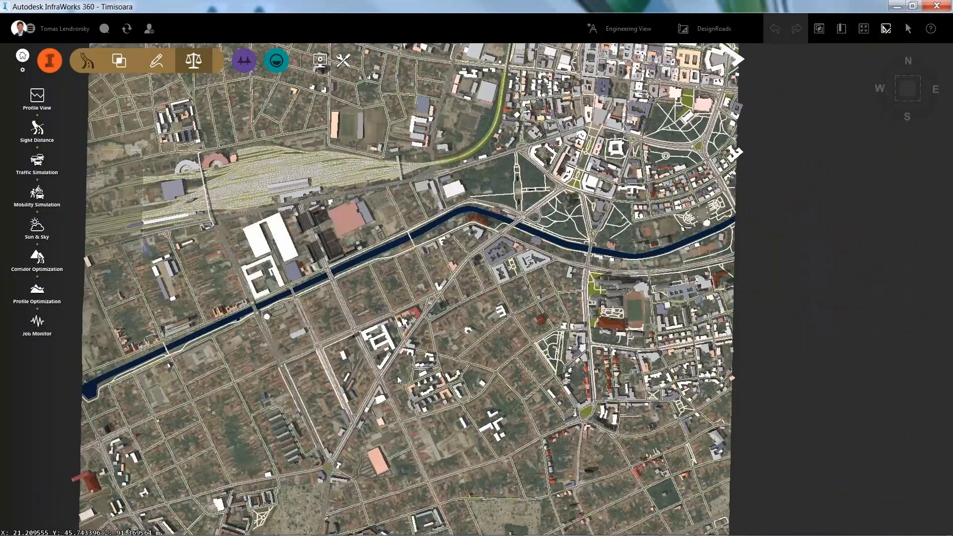
scroll(399, 379, up, 10)
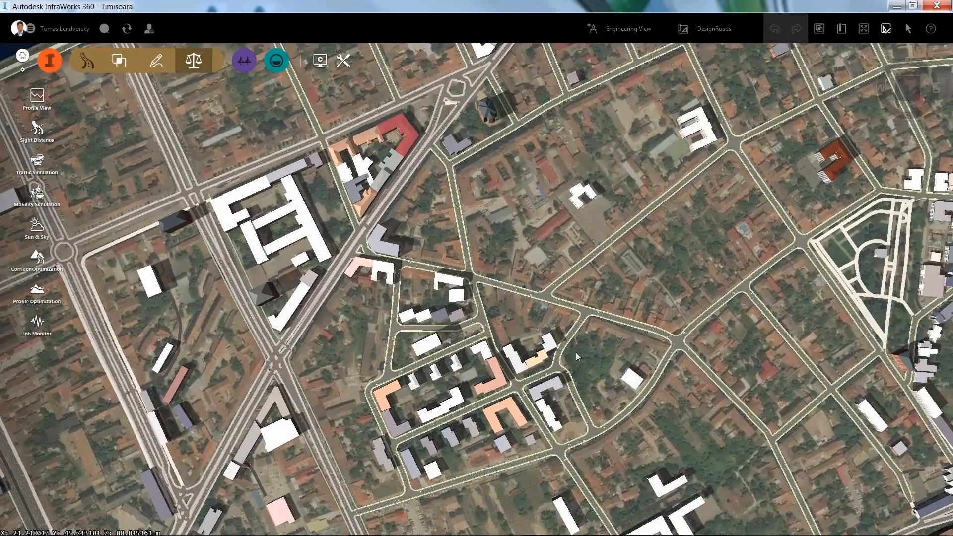
middle_drag(586, 325, 483, 215)
scroll(512, 255, up, 2)
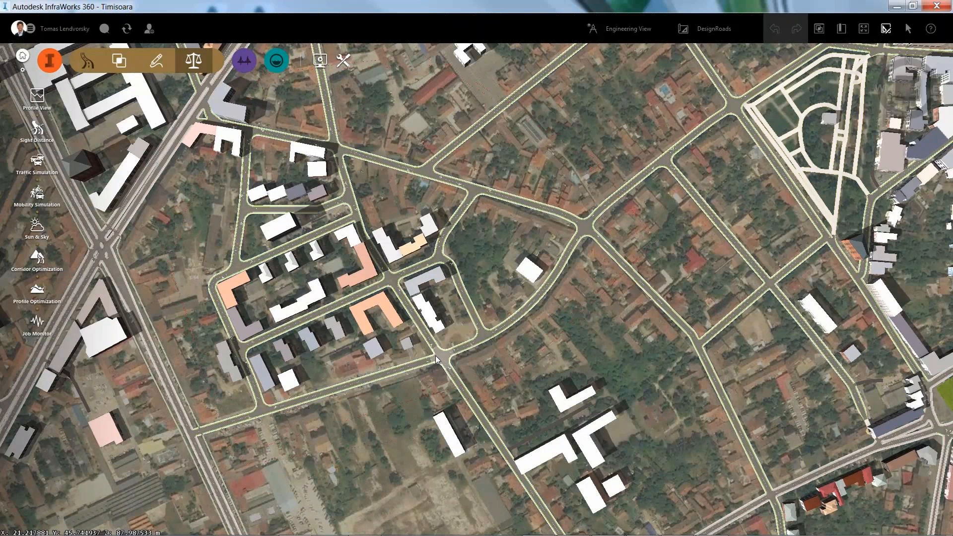
Step: Set the intersection's north-east approach lane group to left-and-straight
click(391, 278)
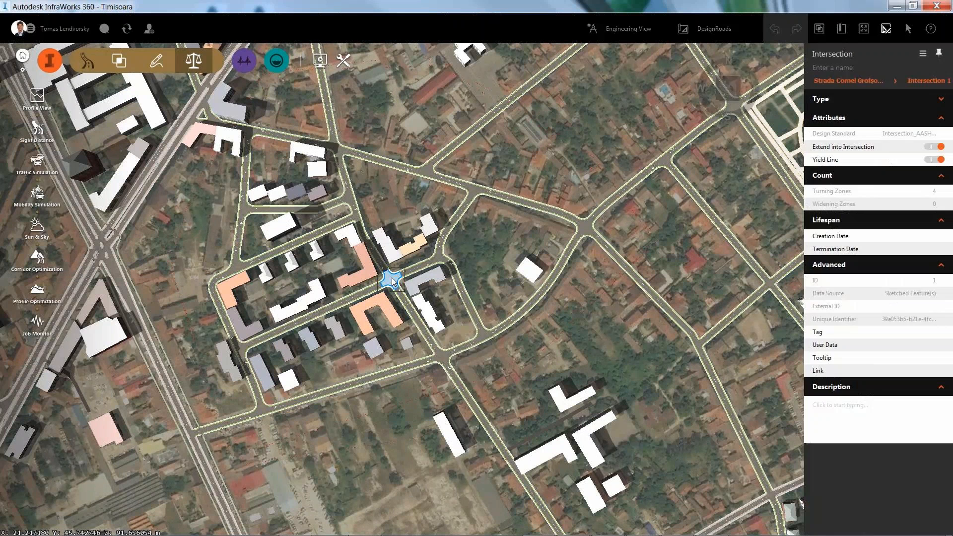
scroll(390, 286, up, 1)
scroll(389, 287, up, 5)
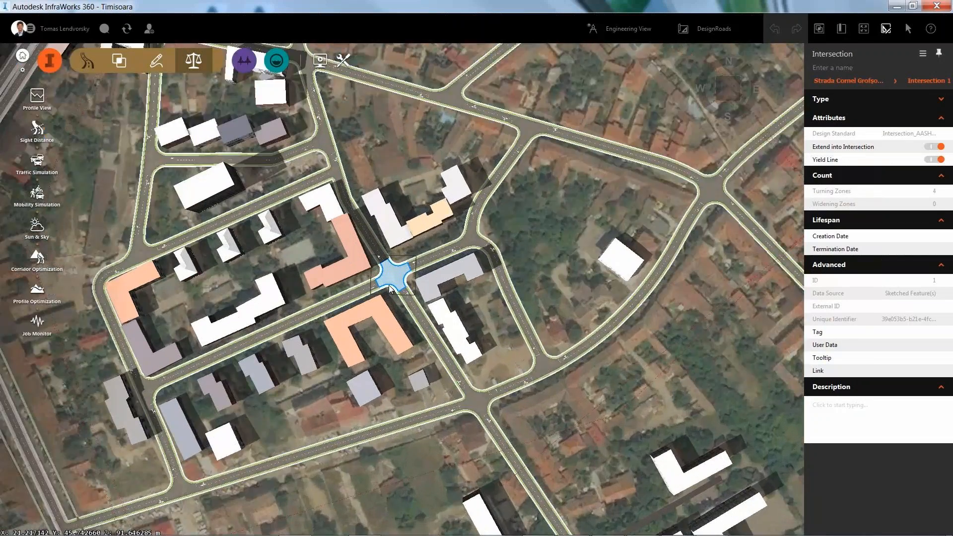
scroll(391, 287, up, 2)
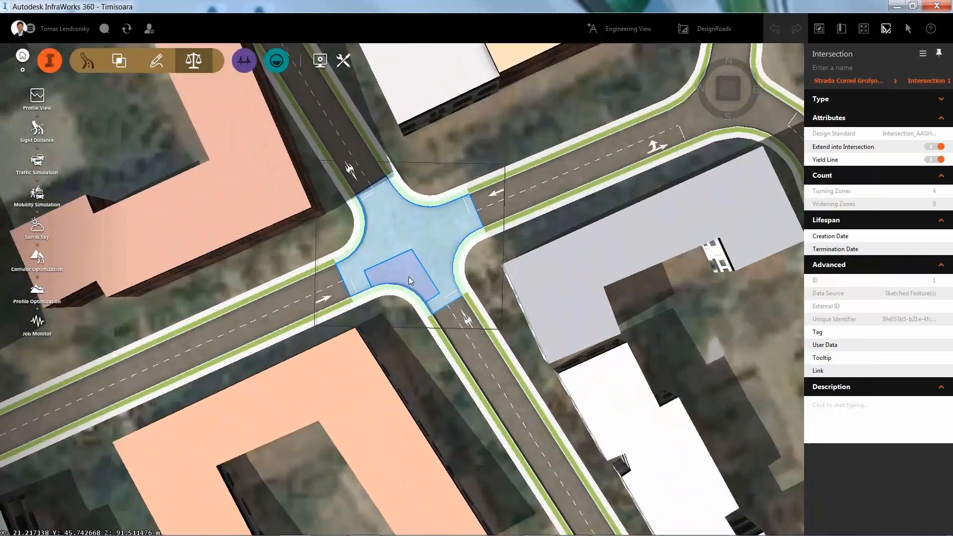
click(489, 200)
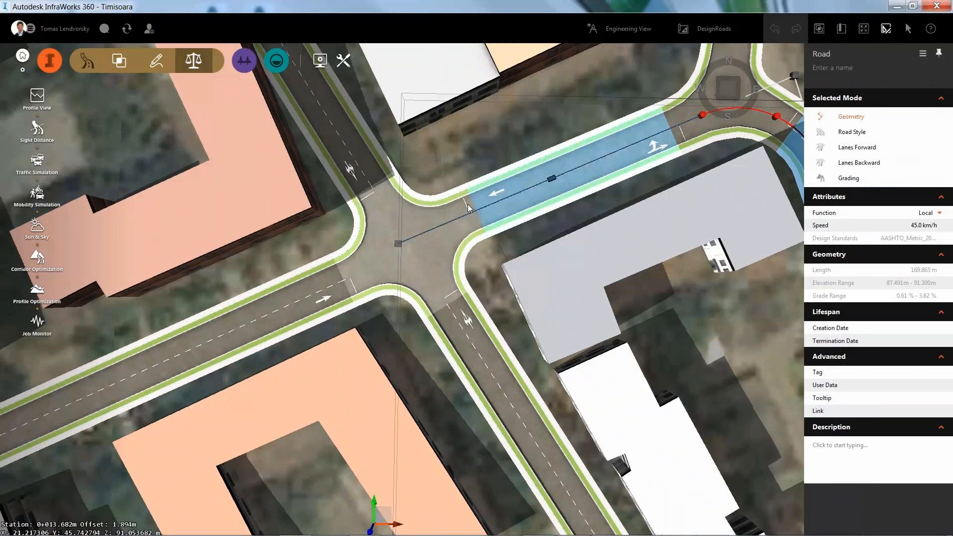
click(471, 206)
click(471, 207)
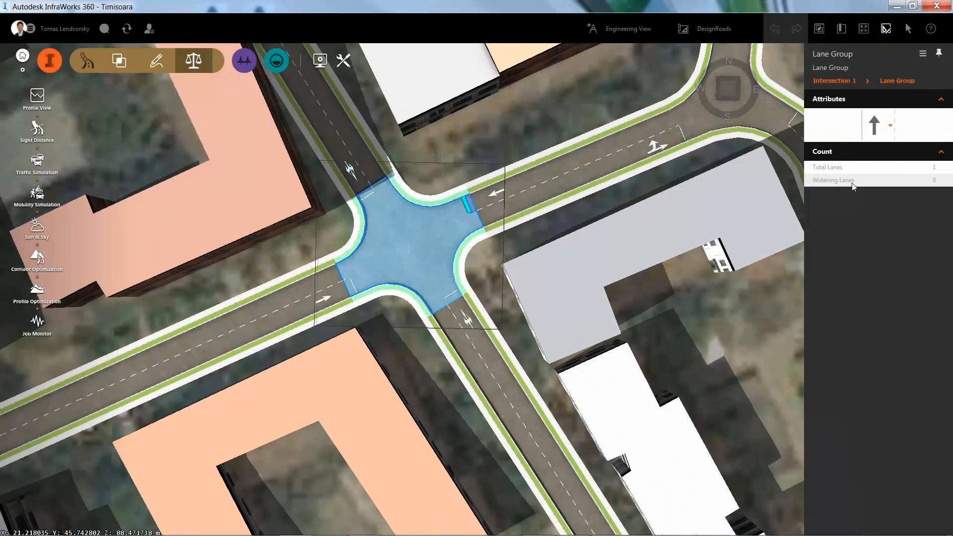
click(890, 126)
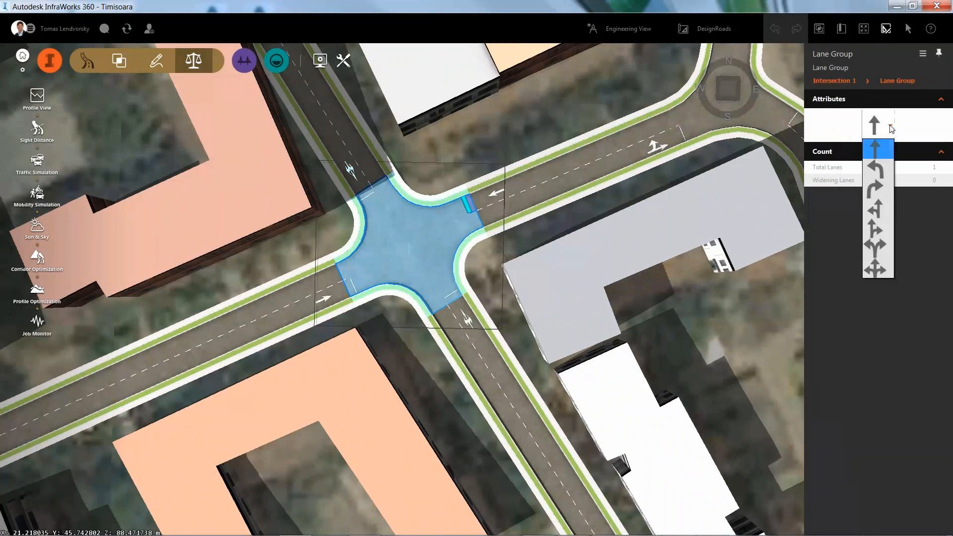
click(871, 212)
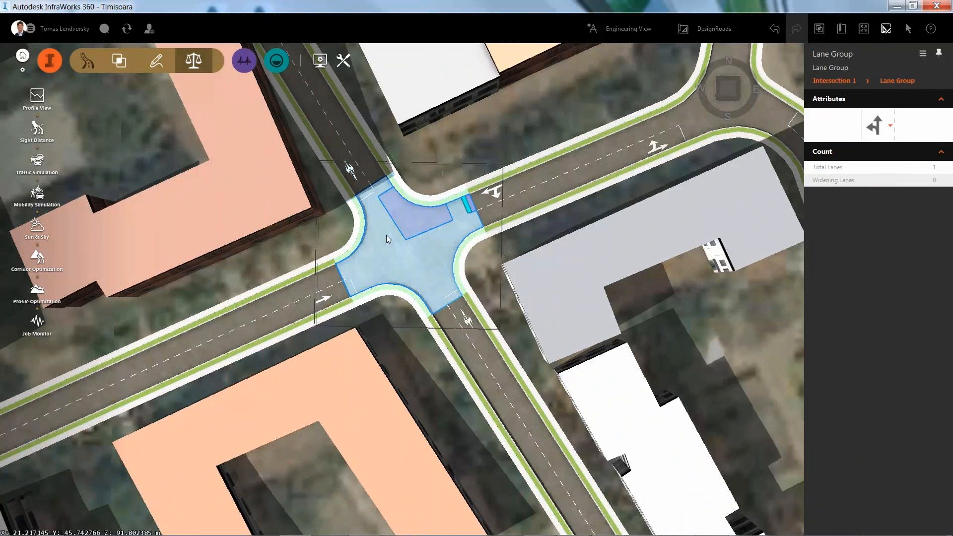
Step: Set the west and east approach lane groups to straight-and-right
click(353, 291)
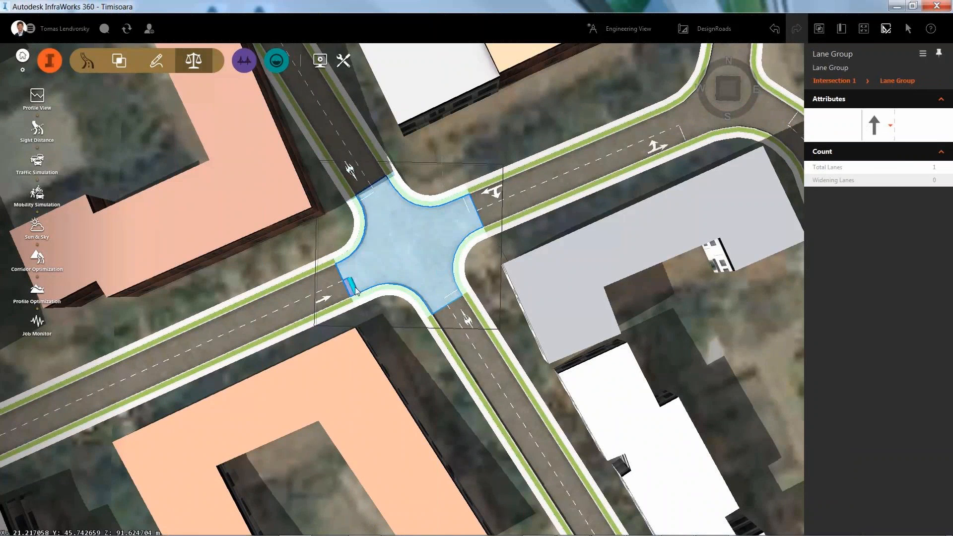
click(889, 128)
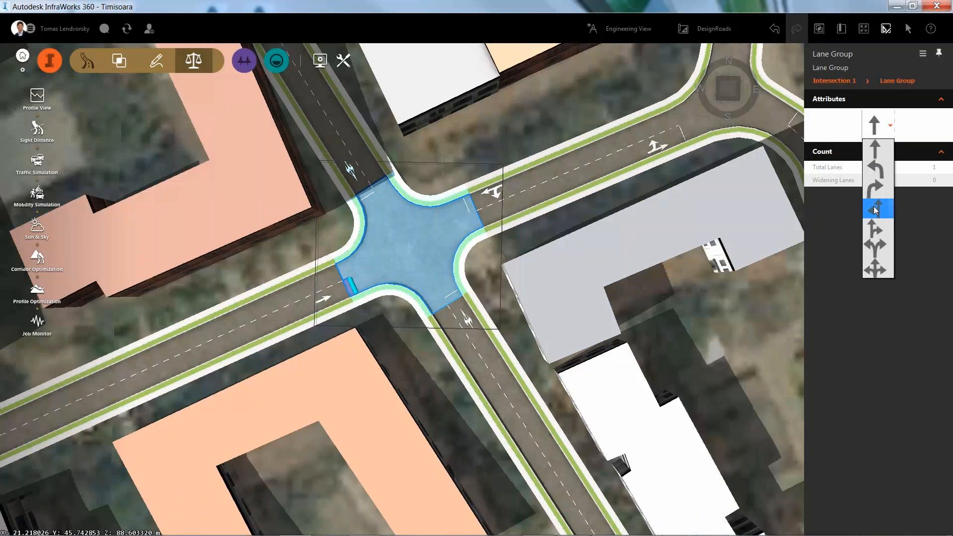
click(874, 223)
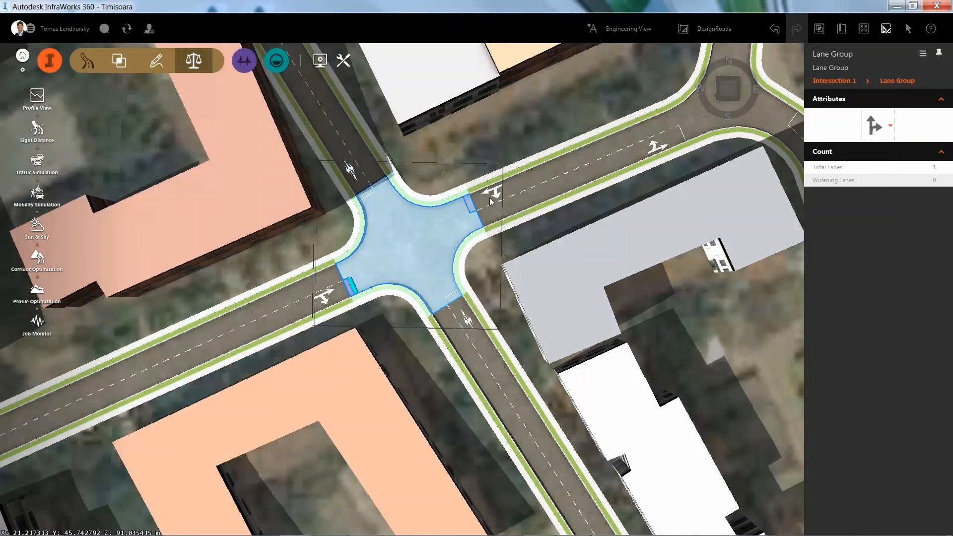
click(467, 203)
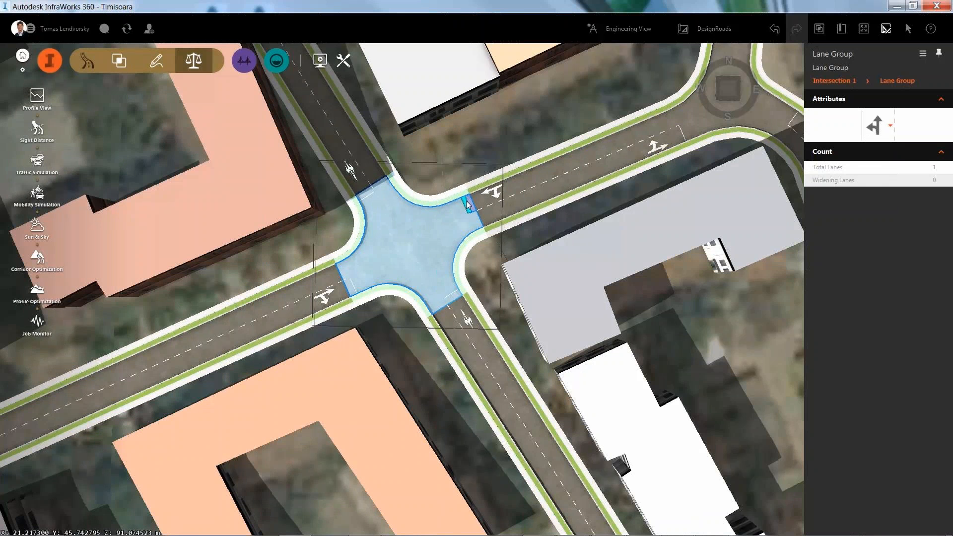
click(889, 126)
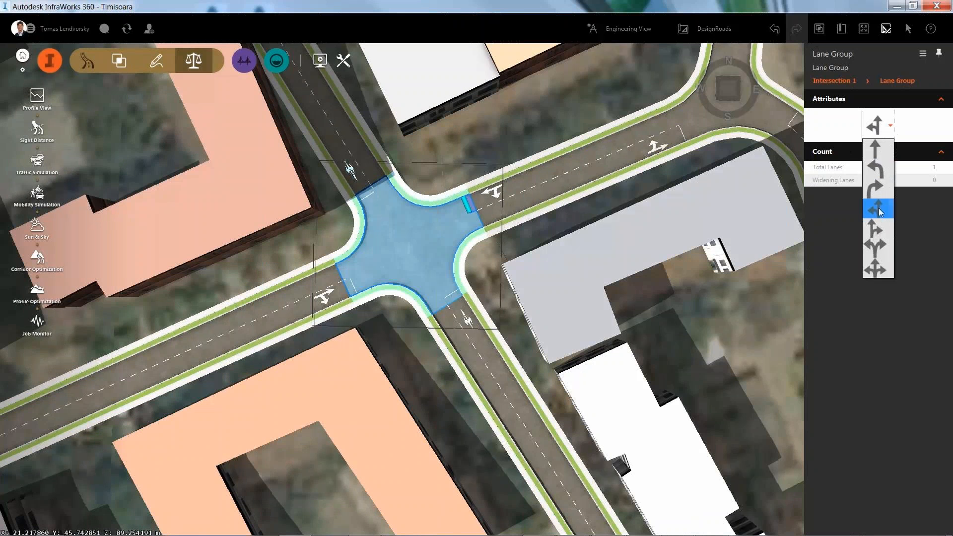
click(875, 227)
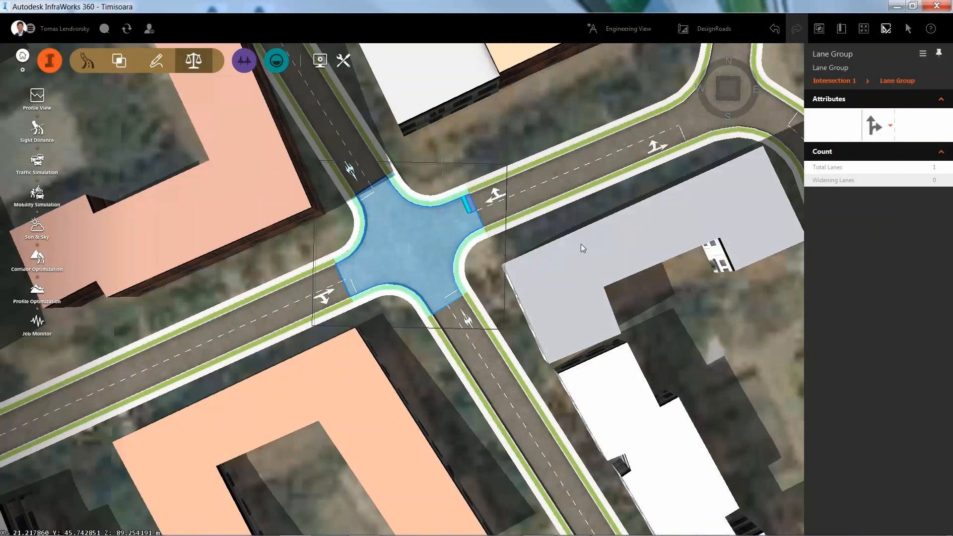
Step: Move to the neighbouring intersection to the south-east, inspect it, then turn on traffic simulation
scroll(305, 211, down, 2)
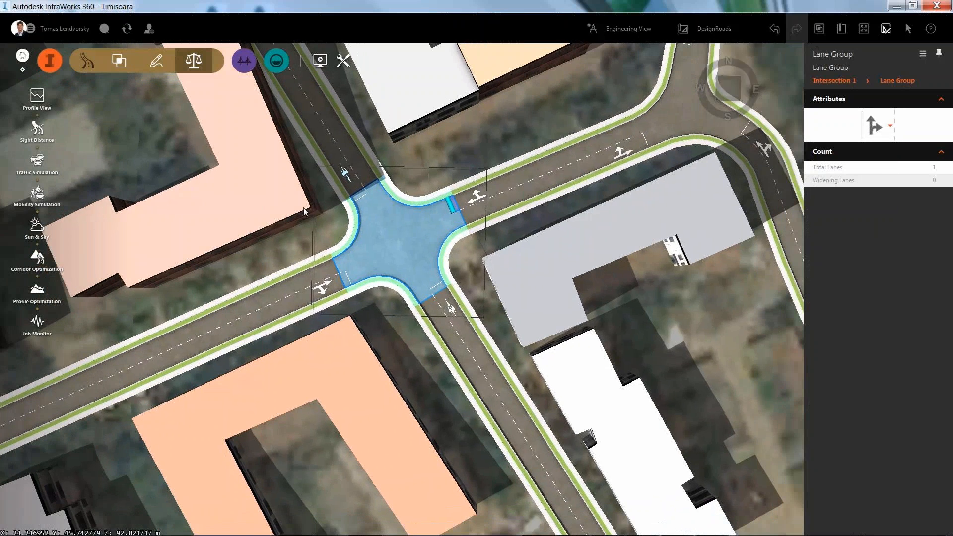
scroll(304, 212, down, 1)
scroll(376, 232, down, 1)
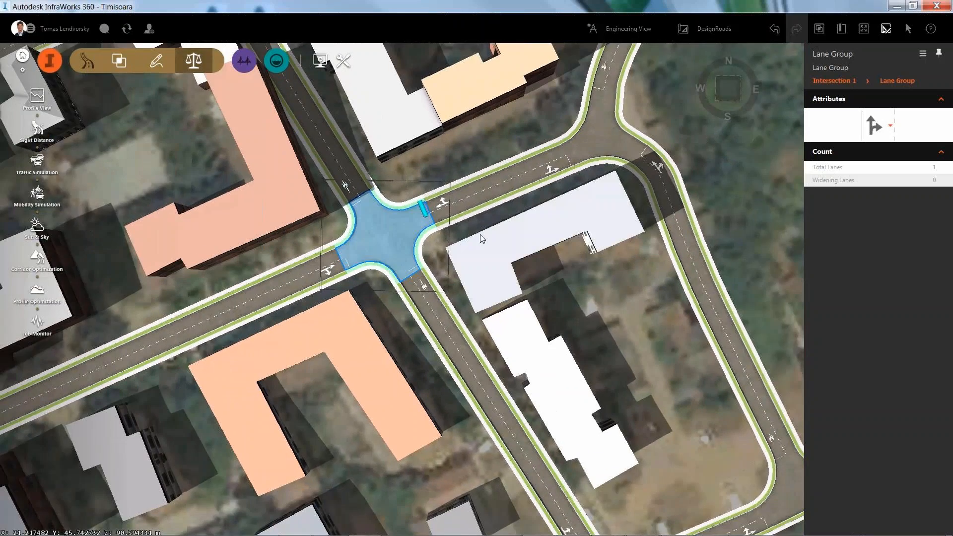
middle_drag(481, 236, 623, 175)
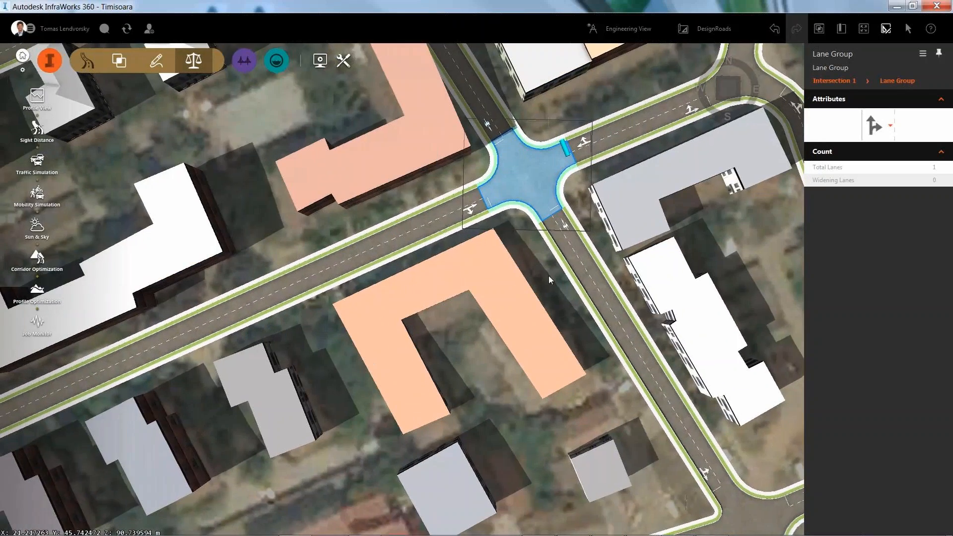
scroll(549, 278, down, 2)
middle_drag(469, 331, 349, 195)
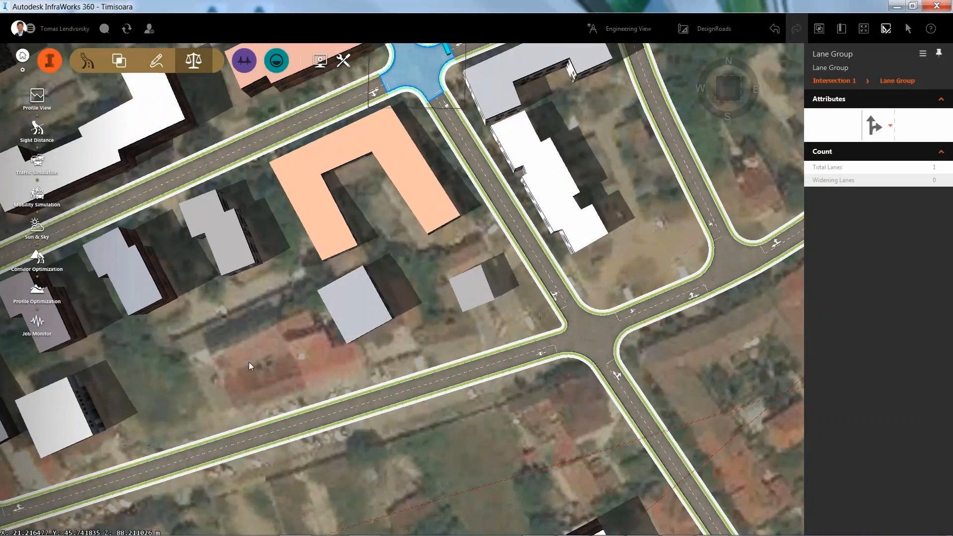
middle_drag(249, 362, 211, 317)
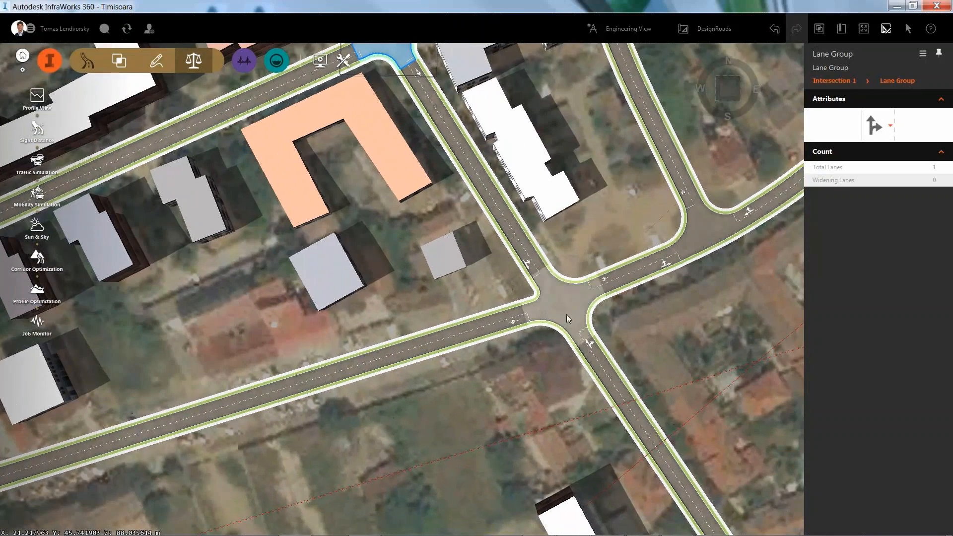
scroll(569, 318, up, 5)
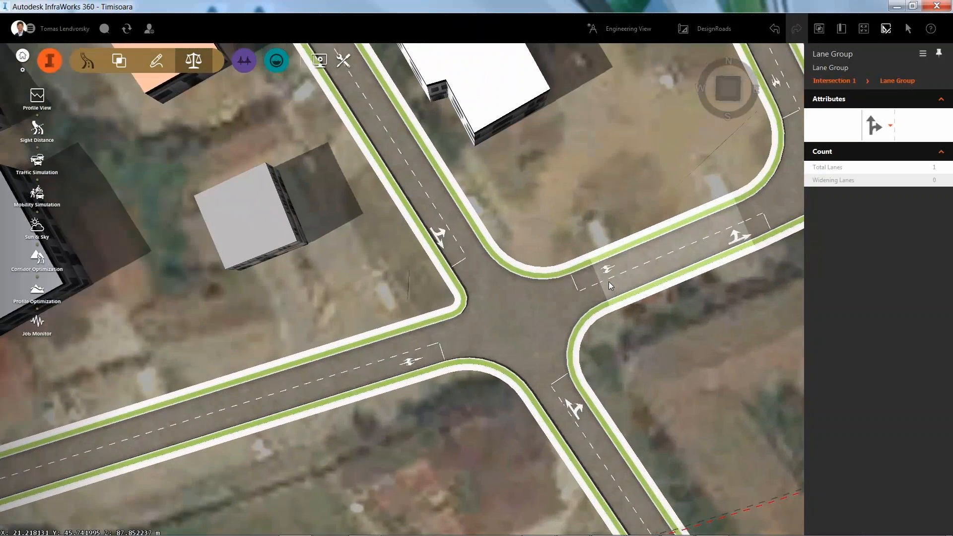
scroll(610, 286, up, 2)
click(404, 373)
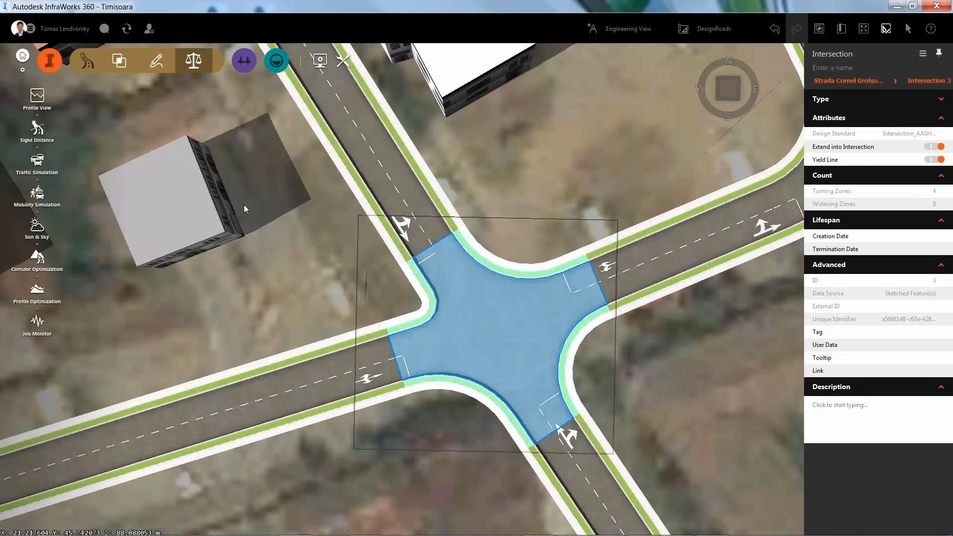
click(86, 189)
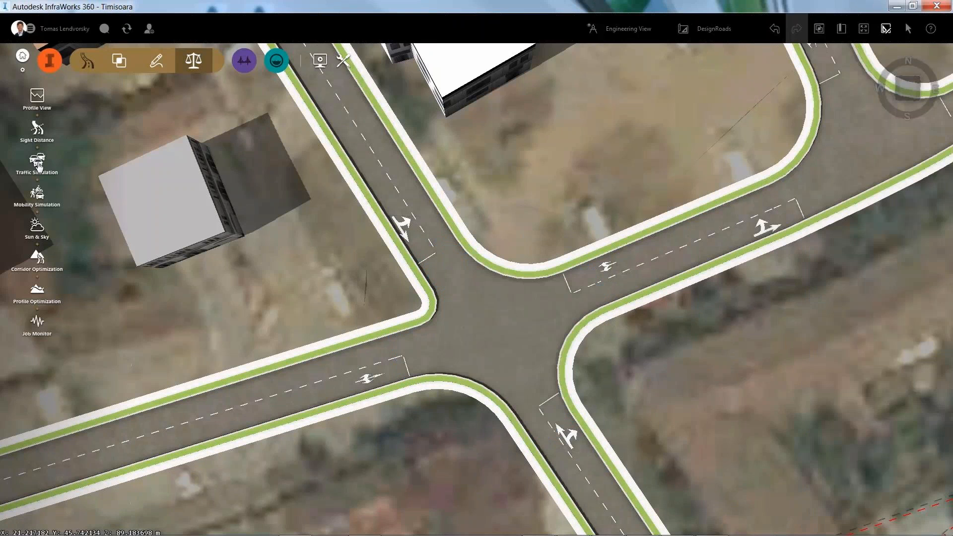
click(39, 164)
Step: Launch Traffic Analyst for the study area, accepting the cloud data prompts
right_click(486, 302)
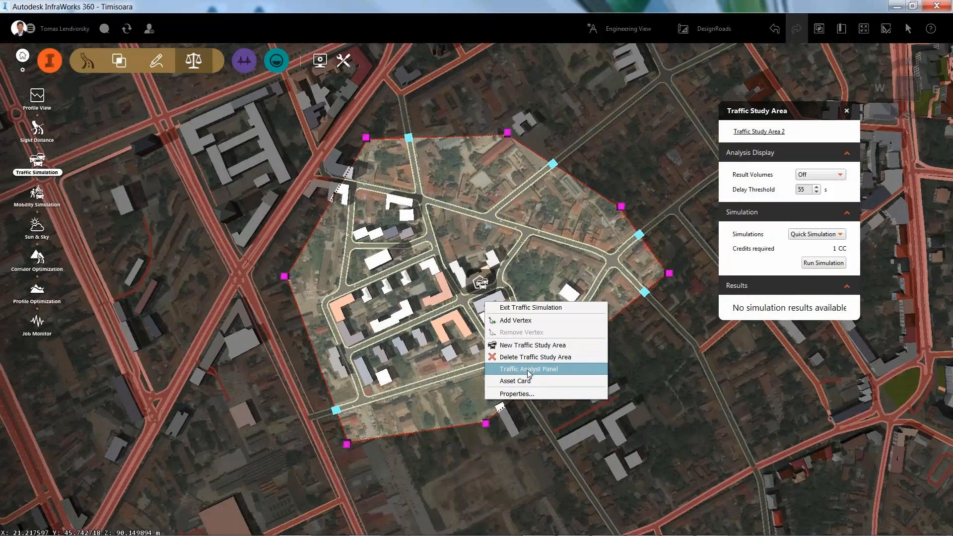
click(528, 371)
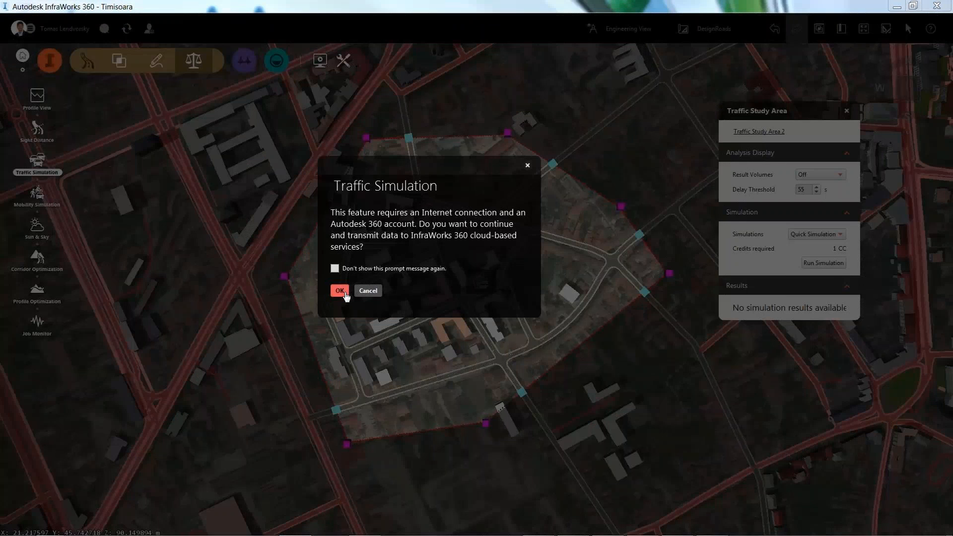
click(345, 294)
click(346, 294)
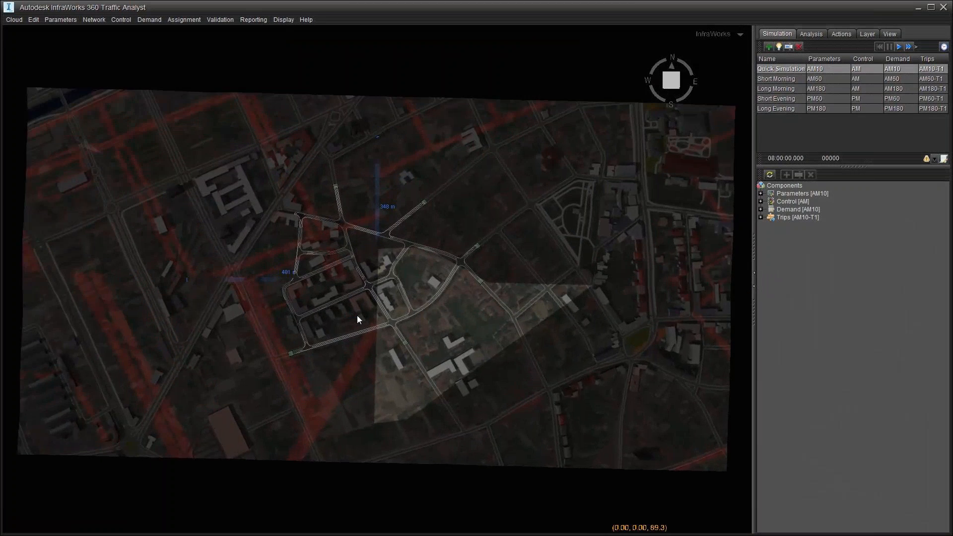
Step: Review the Normal and Construction Traffic vehicle mixes, then open the AM10 Demand Editor
scroll(359, 315, up, 8)
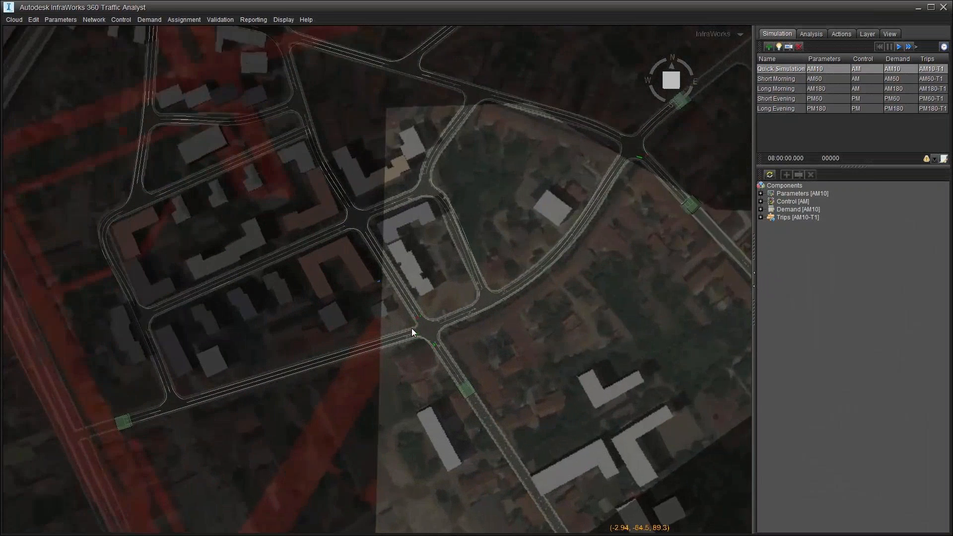
scroll(412, 329, up, 5)
click(150, 21)
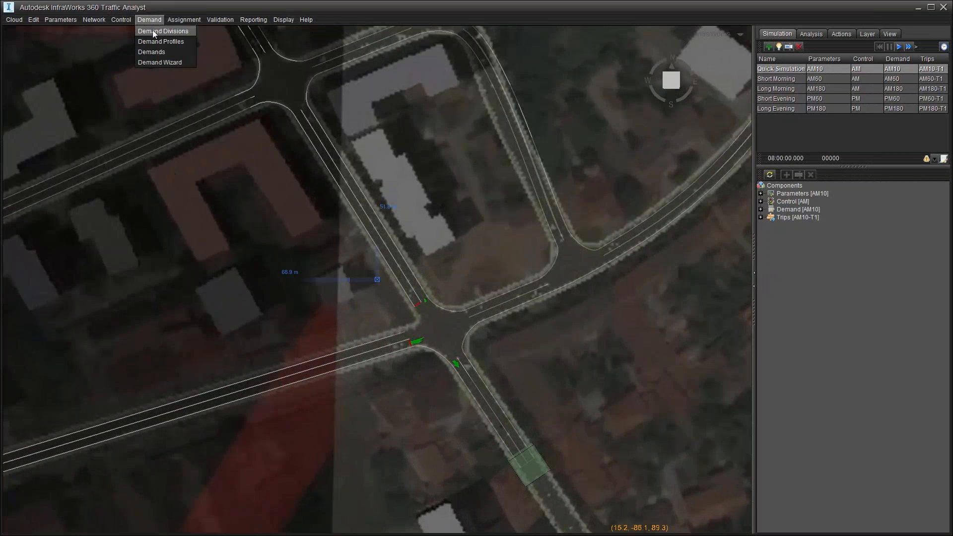
click(153, 31)
click(372, 312)
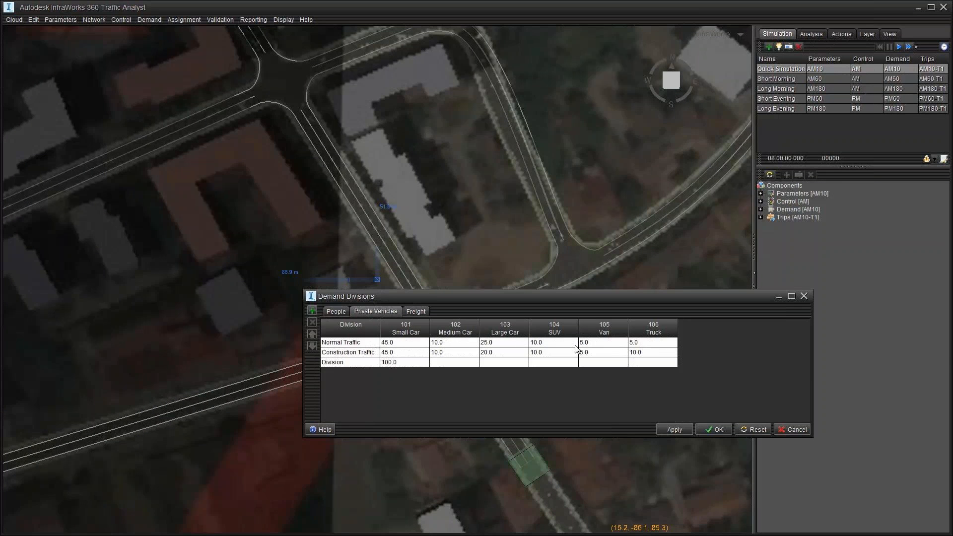
click(328, 343)
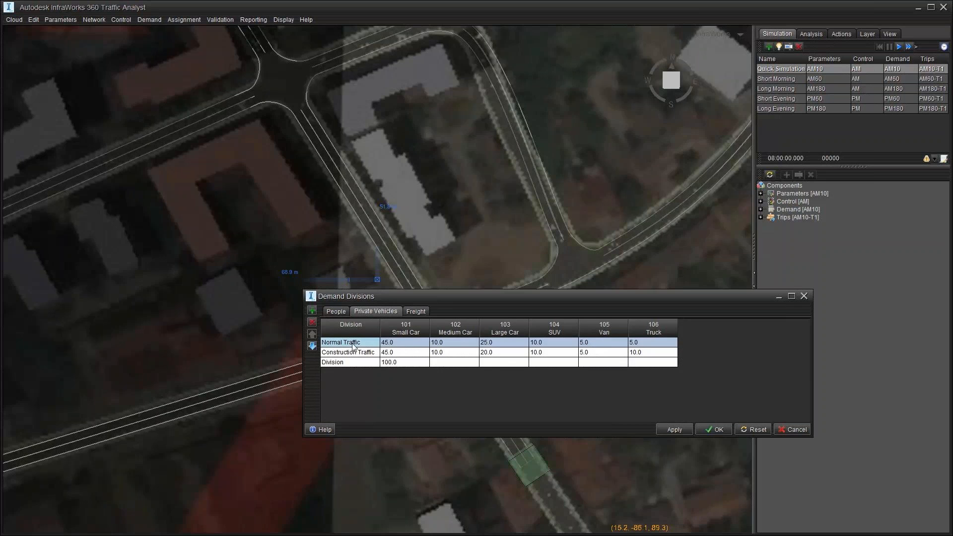
click(360, 354)
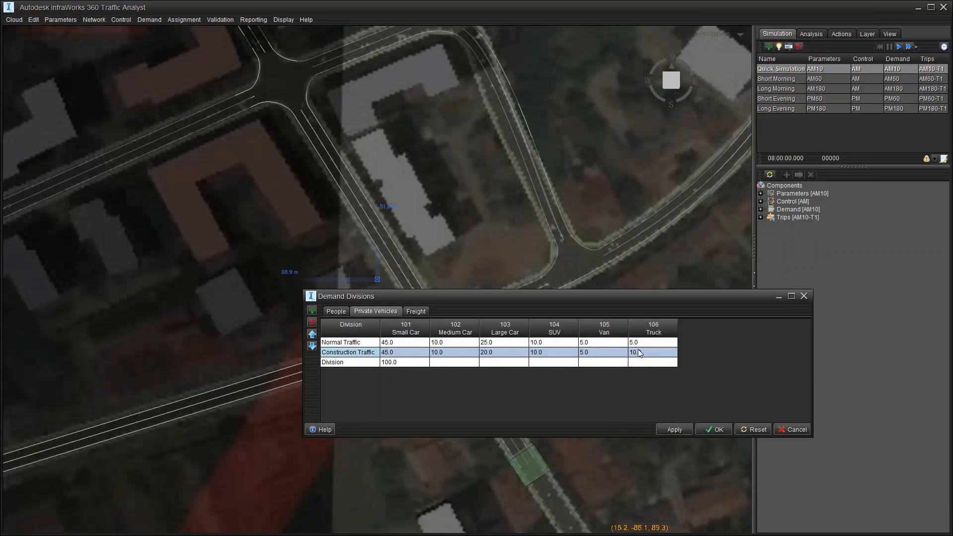
key(ctrl)
key(ctrl)
key(ctrl)
key(ctrl)
click(804, 296)
click(150, 20)
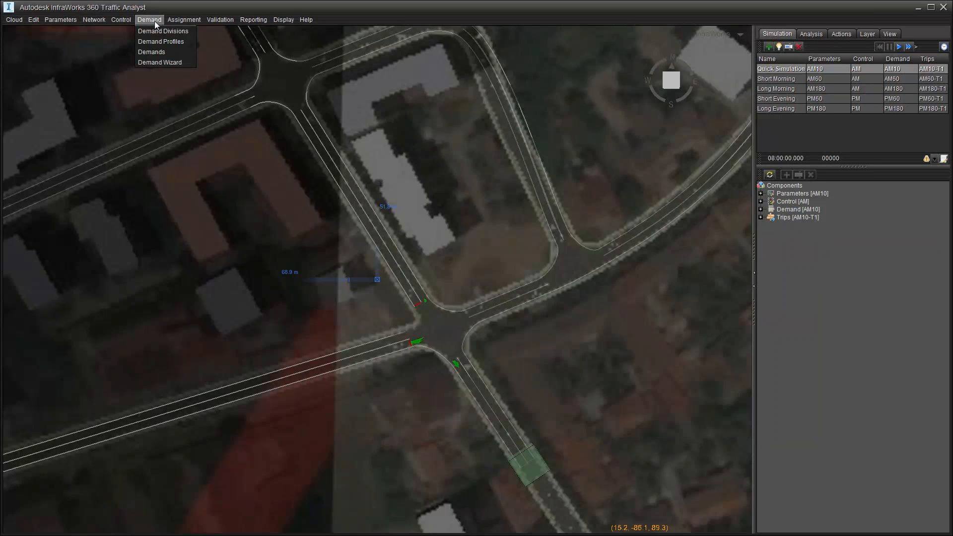
click(157, 53)
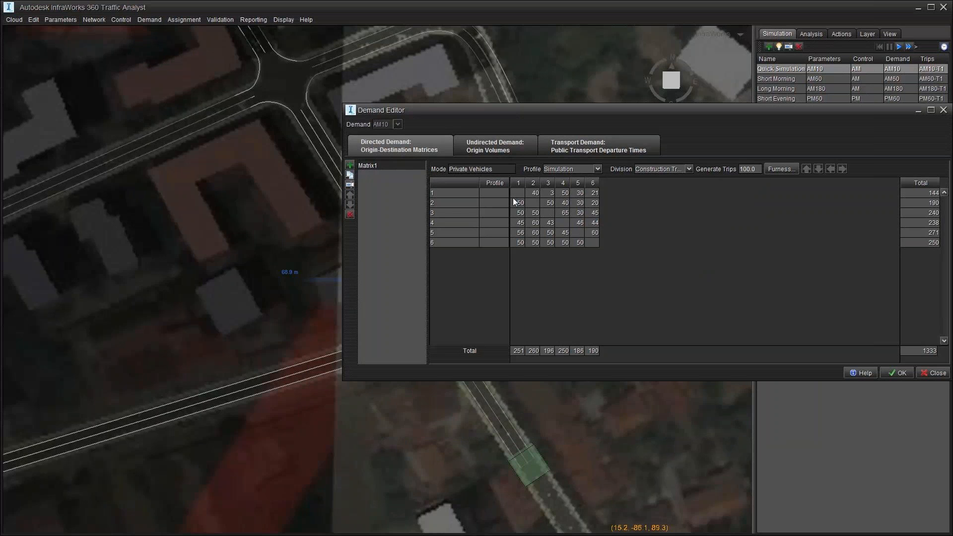
Step: Inspect zone 1's desire lines and its trips to zones 2 and 3 on the map
drag(457, 120, 582, 125)
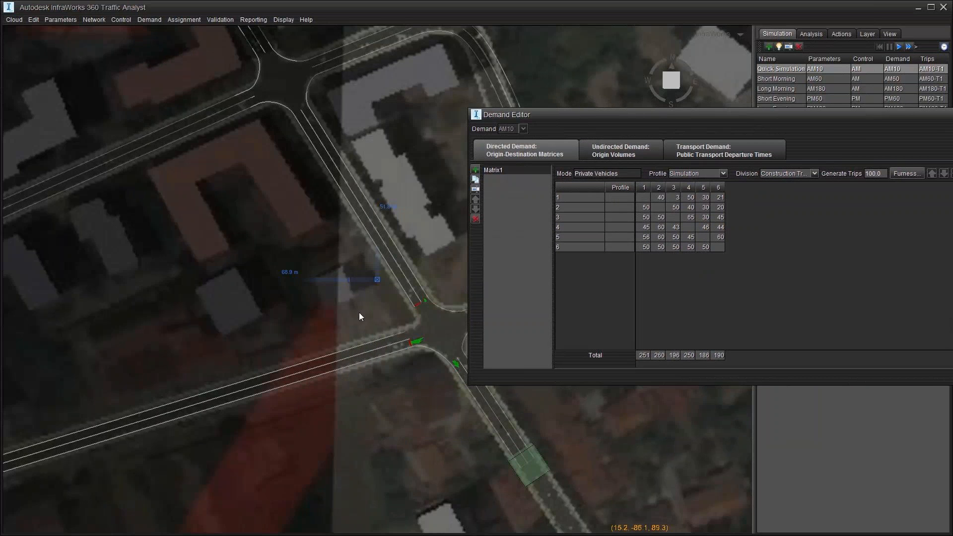
scroll(392, 278, down, 3)
scroll(353, 328, down, 3)
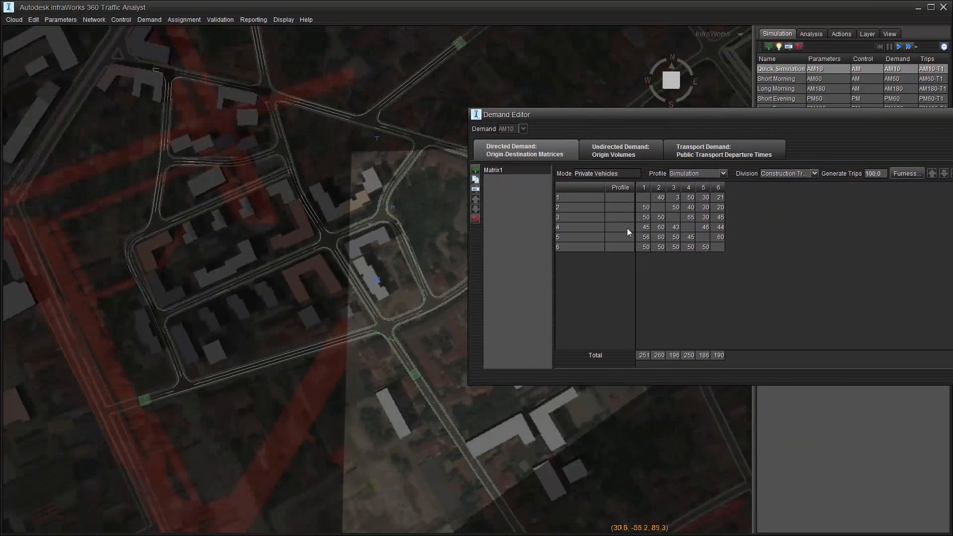
click(576, 200)
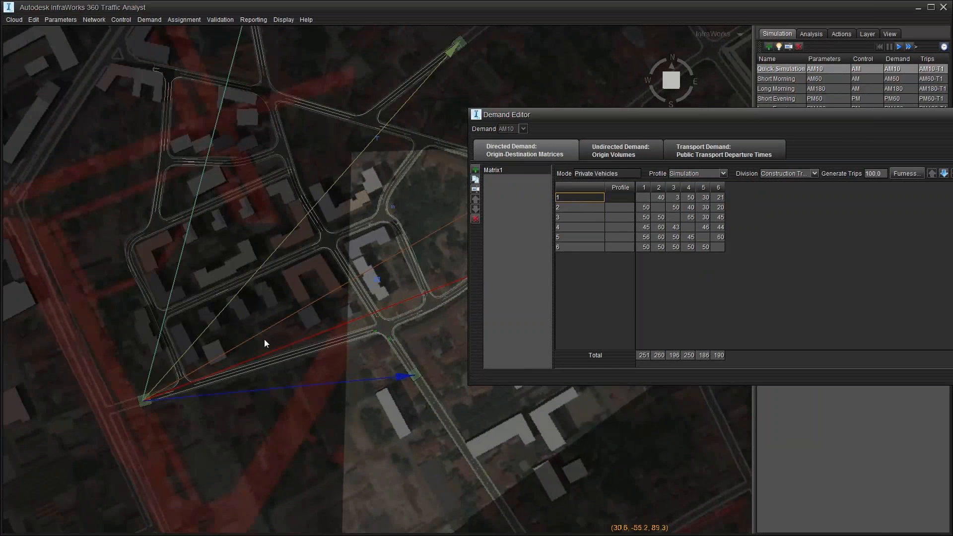
click(660, 198)
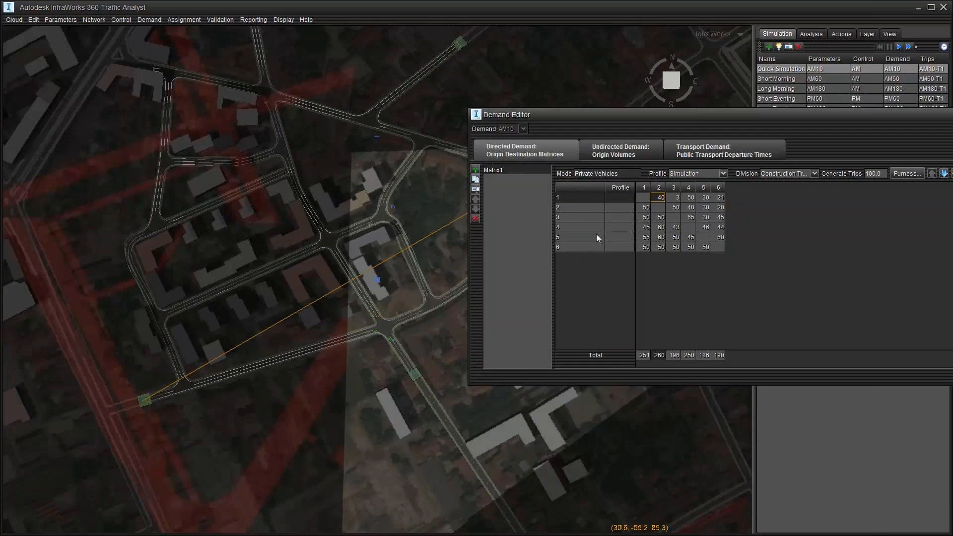
scroll(433, 309, down, 3)
drag(436, 326, 315, 357)
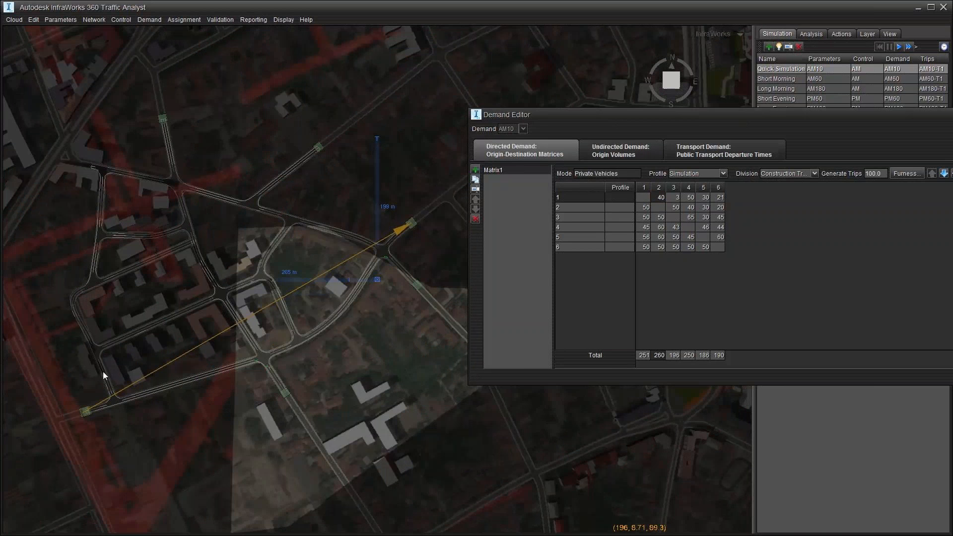
click(676, 197)
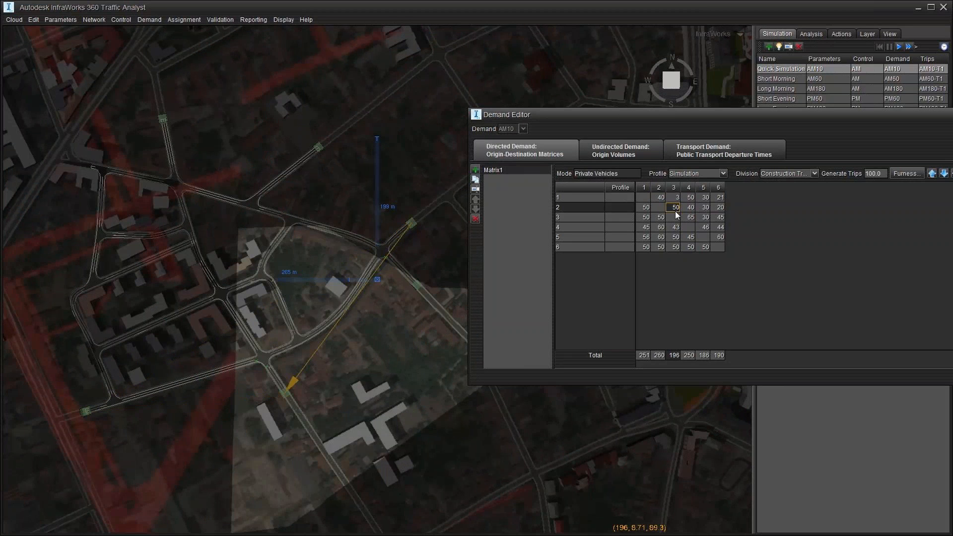
Step: Change zone 1-to-3 trips to 30, pick Normal Traffic division, and generate the trips
double_click(676, 197)
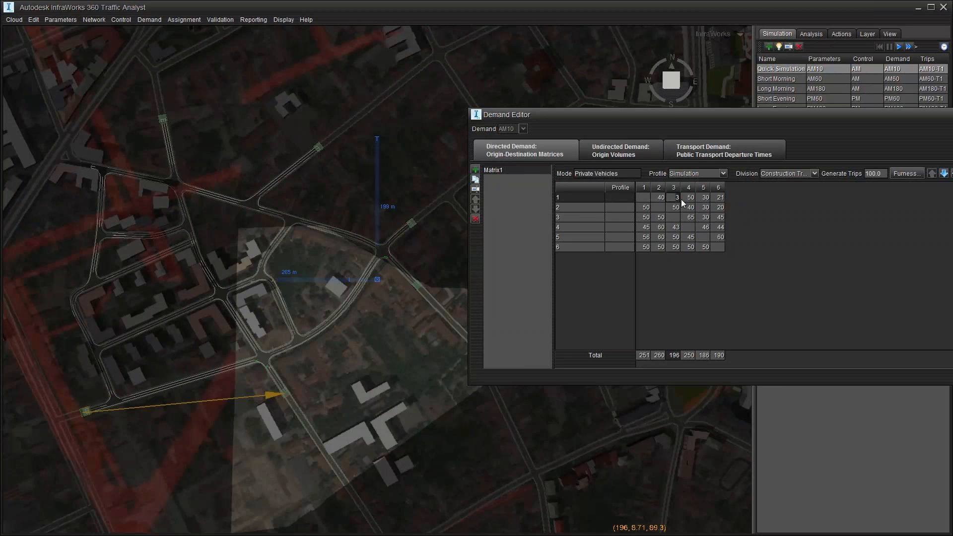
key(Return)
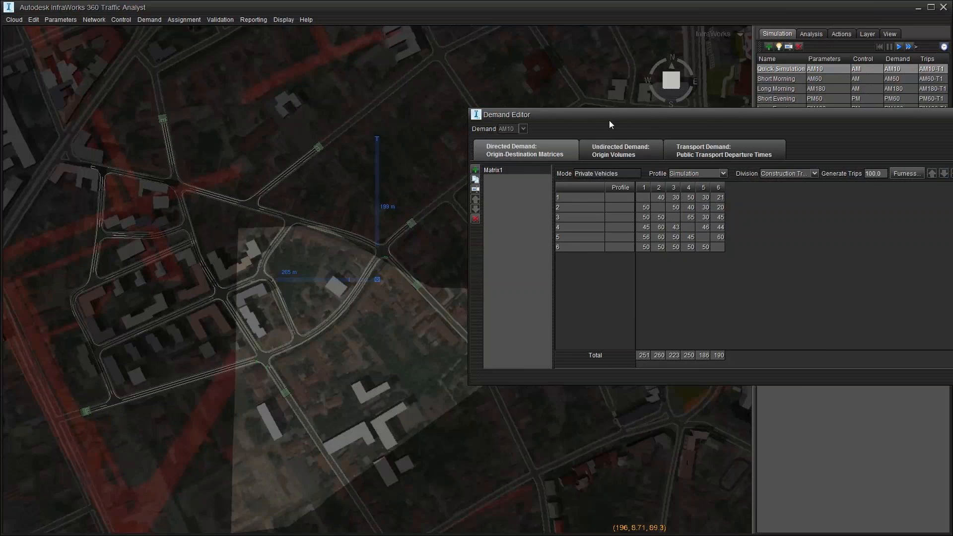
drag(616, 121, 377, 119)
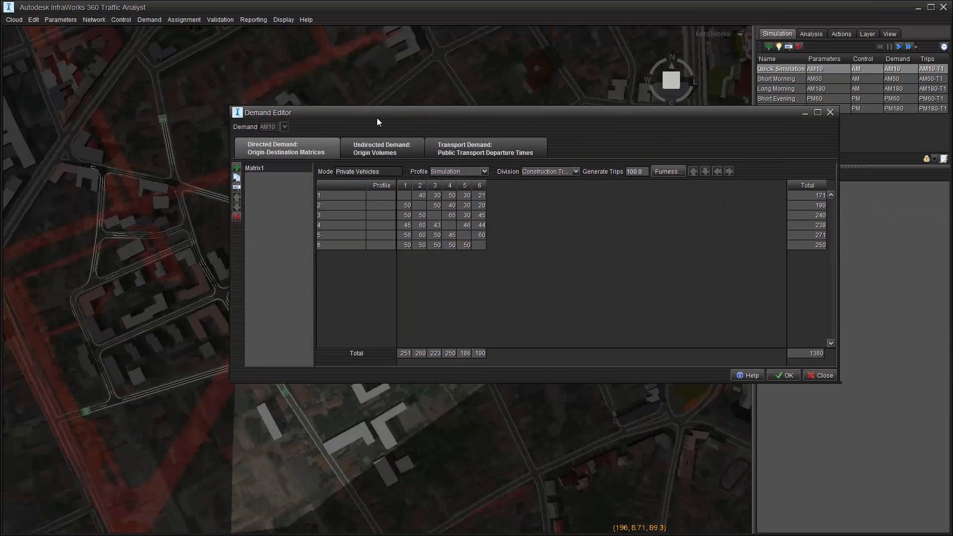
click(575, 170)
click(567, 178)
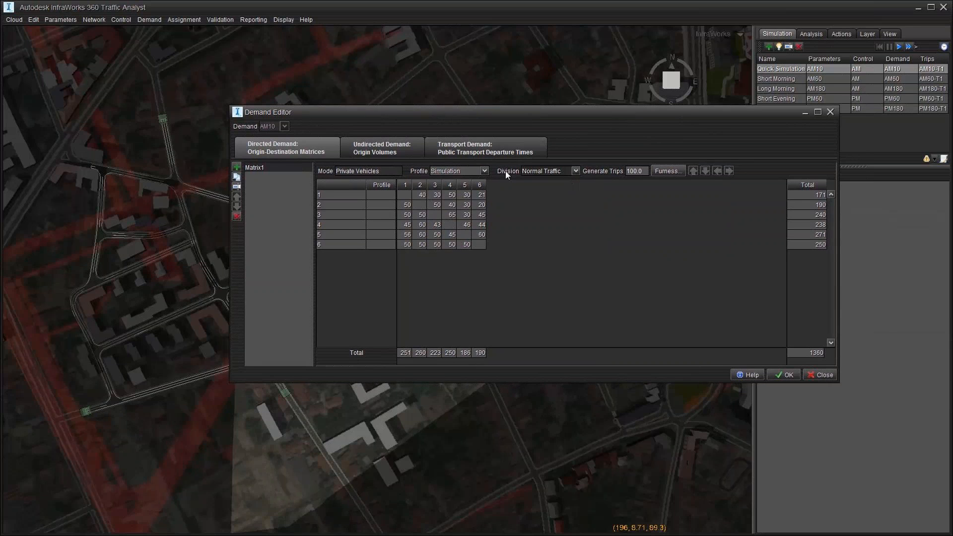
click(783, 375)
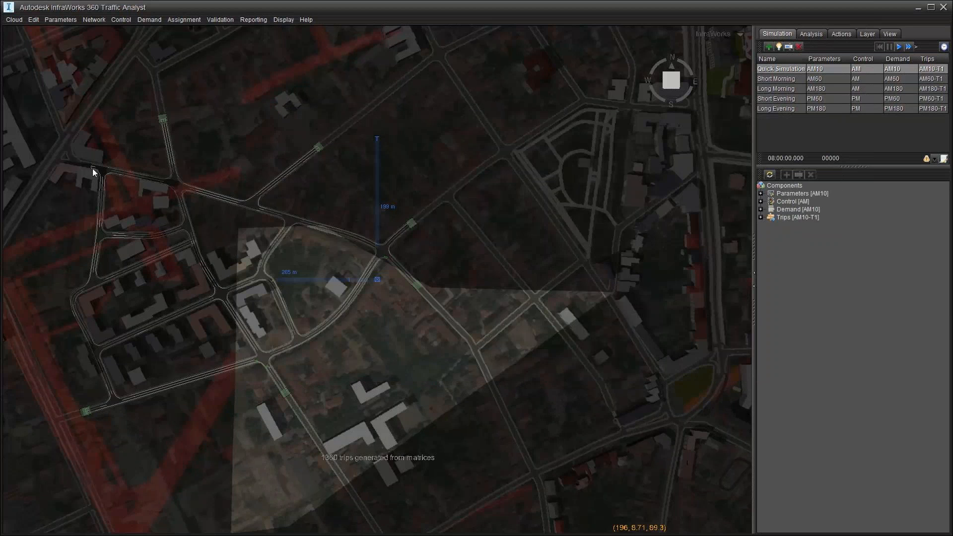
Step: Sync the updated trips back to the InfraWorks model
click(14, 20)
click(22, 31)
scroll(258, 369, up, 5)
scroll(259, 372, up, 2)
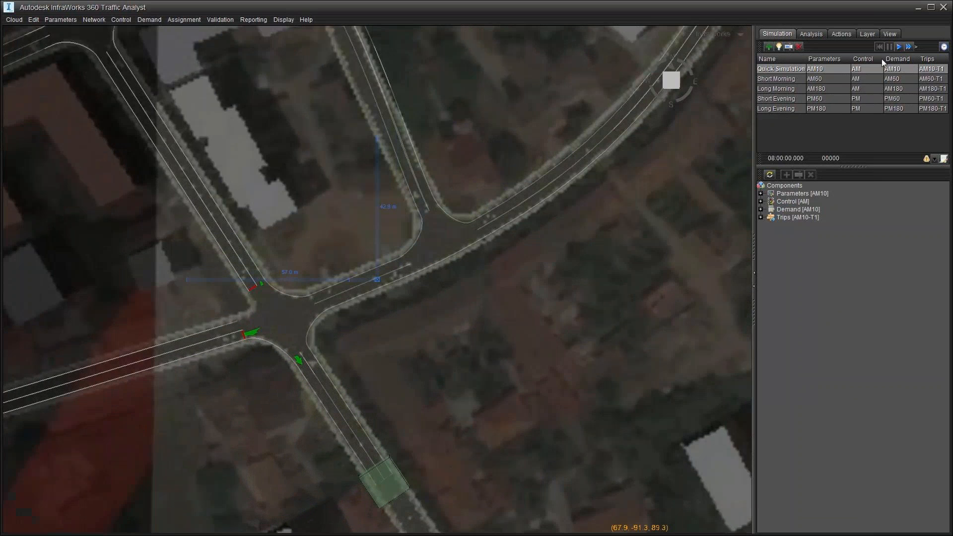
Step: Run the traffic simulation, pause it at 08:00:58, and close Traffic Analyst
click(899, 47)
scroll(335, 337, down, 2)
scroll(338, 338, down, 3)
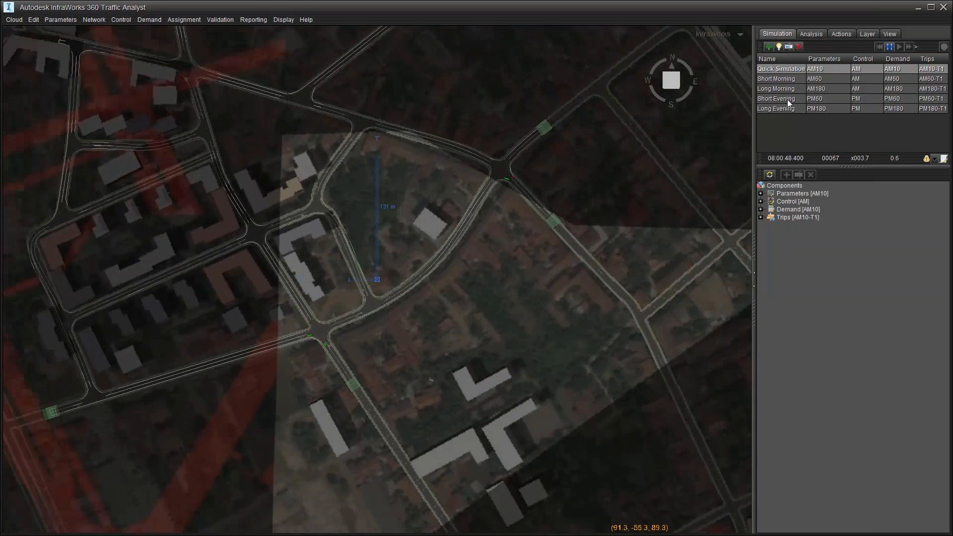
click(889, 47)
click(14, 20)
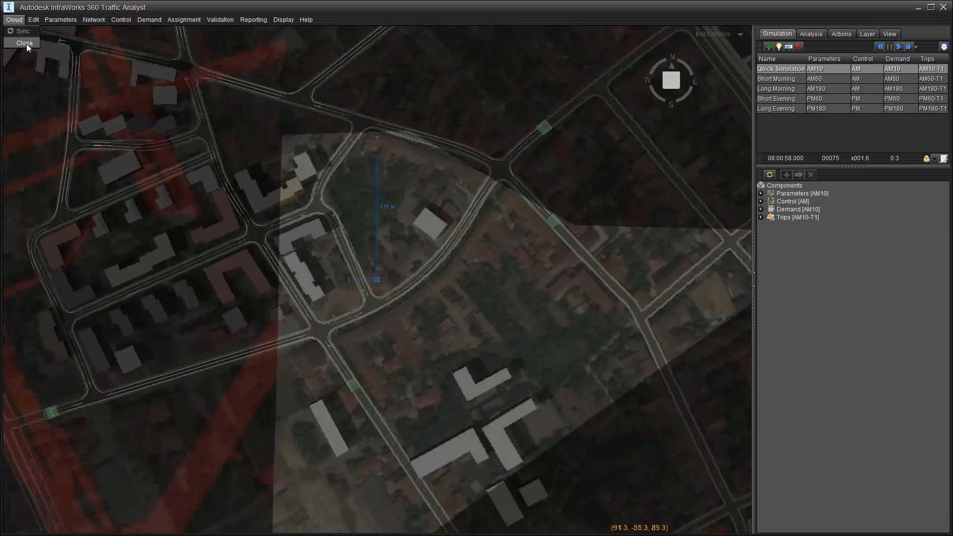
click(24, 44)
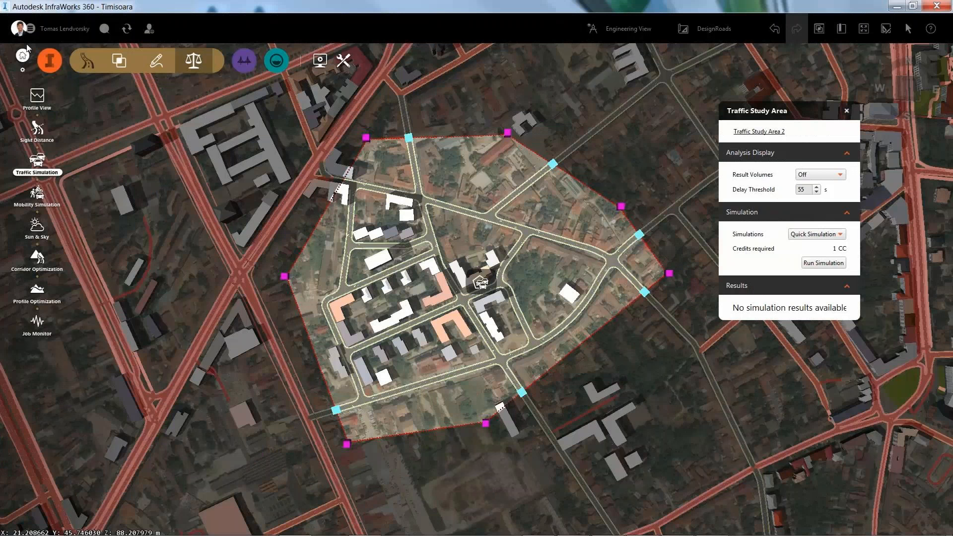
Step: Run the Quick Simulation in the cloud and load its 08:00:01–08:10:00 result for playback
click(825, 263)
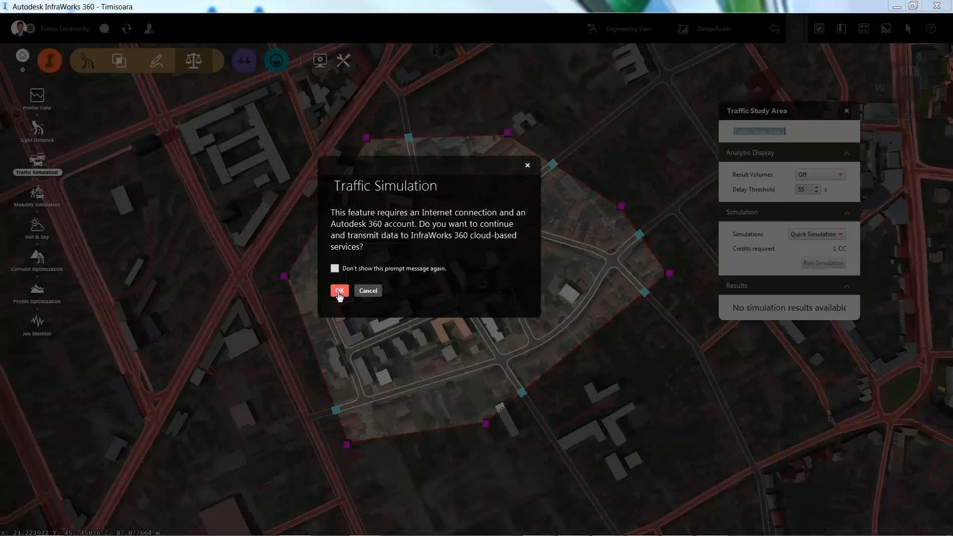
click(339, 291)
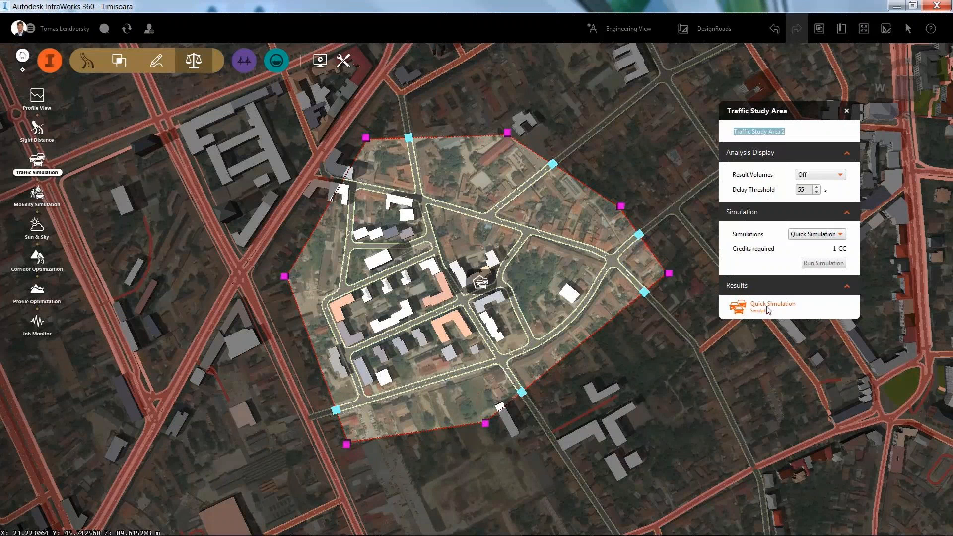
key(ctrl)
key(ctrl)
key(ctrl)
mouse_move(782, 315)
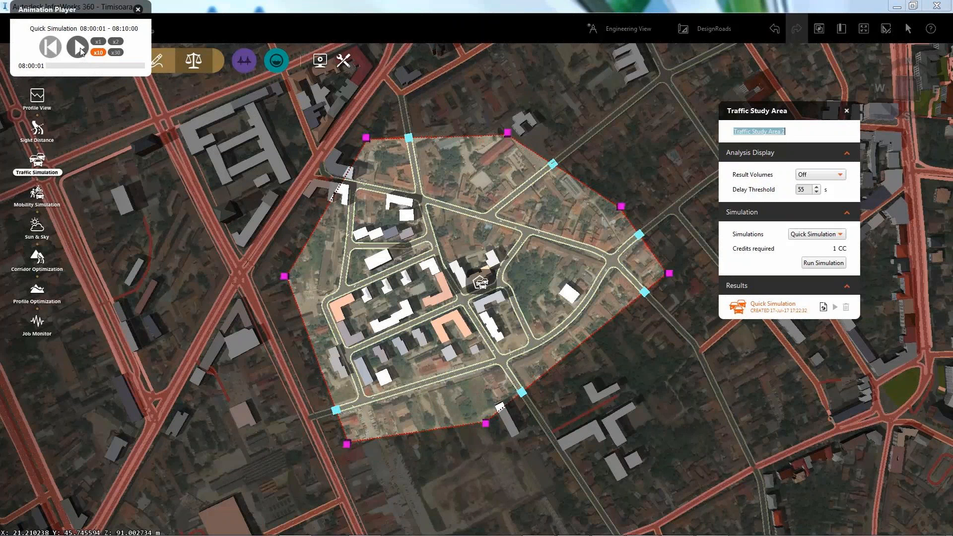
Step: Play the Quick Simulation animation while orbiting and zooming across the study area
click(78, 48)
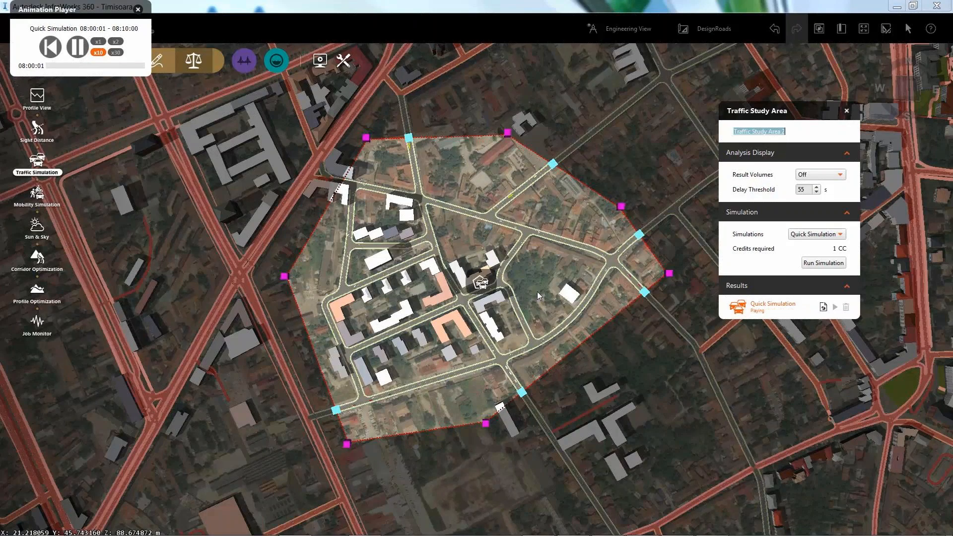
drag(538, 384, 489, 368)
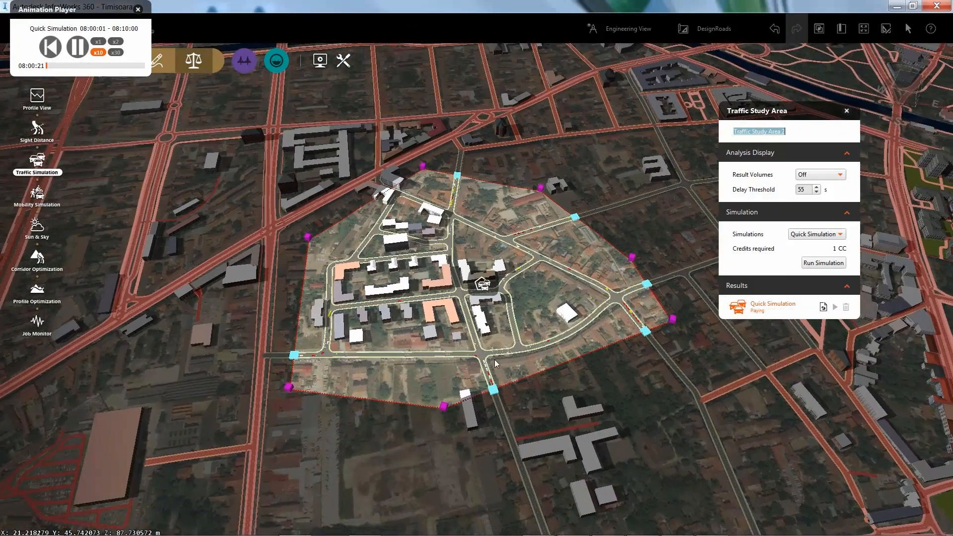
scroll(488, 368, up, 4)
scroll(488, 368, up, 5)
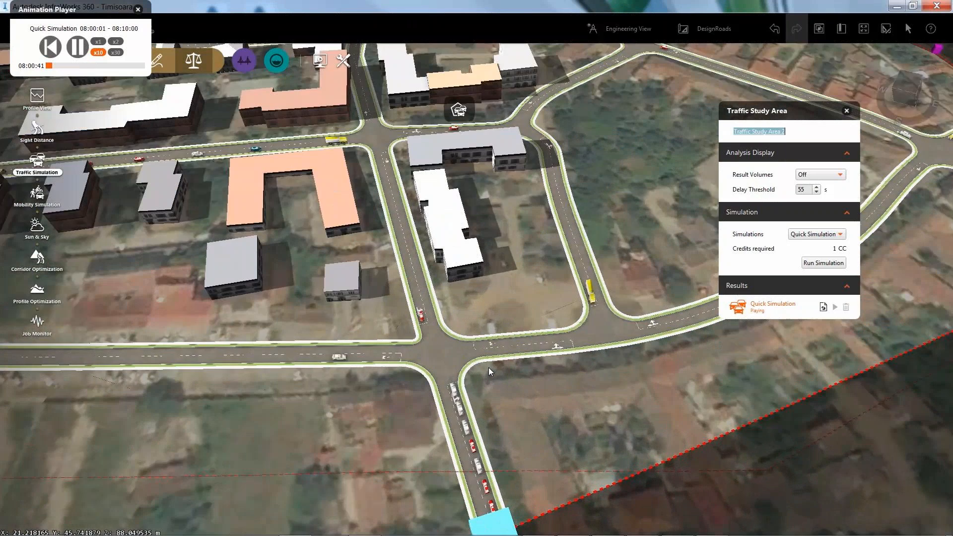
drag(565, 369, 562, 371)
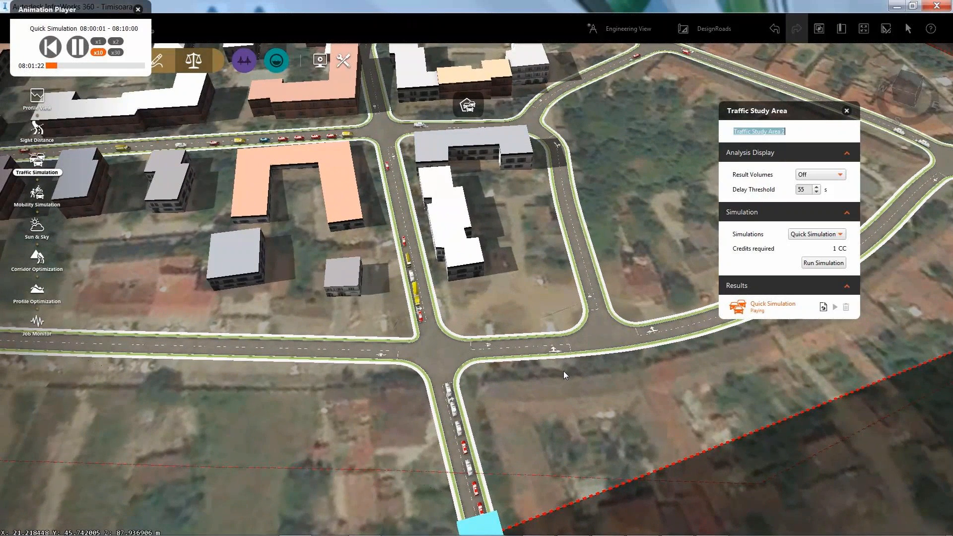
drag(446, 376, 553, 357)
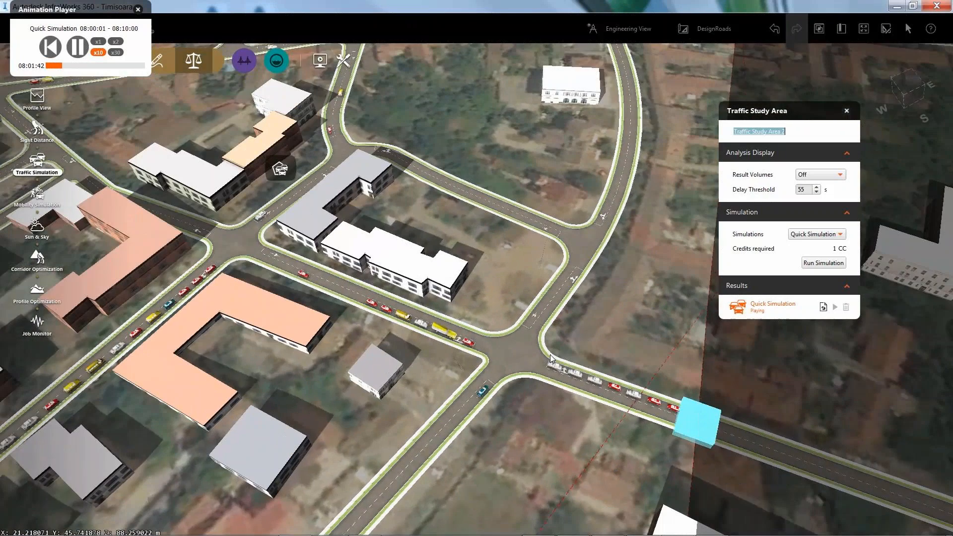
scroll(552, 357, down, 4)
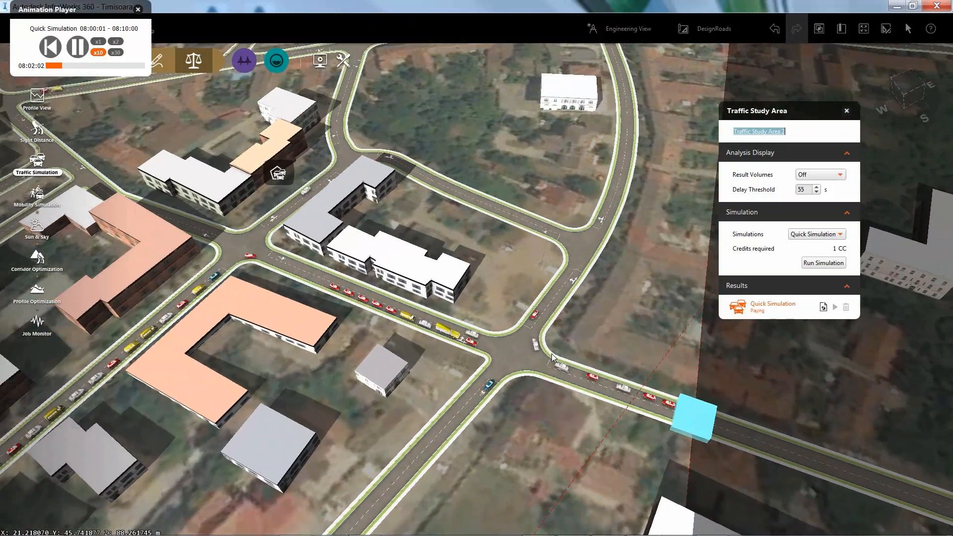
scroll(553, 356, down, 5)
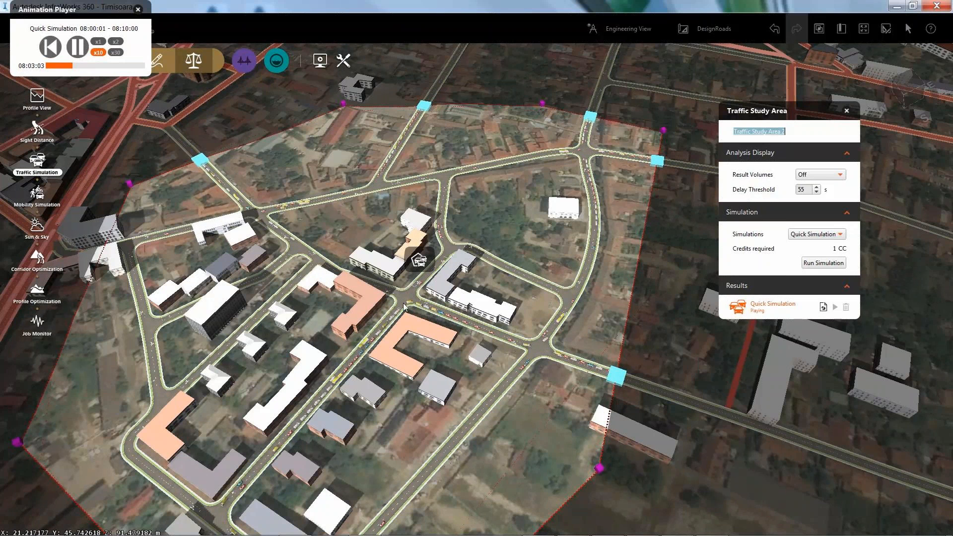
drag(590, 325, 476, 402)
scroll(444, 368, up, 10)
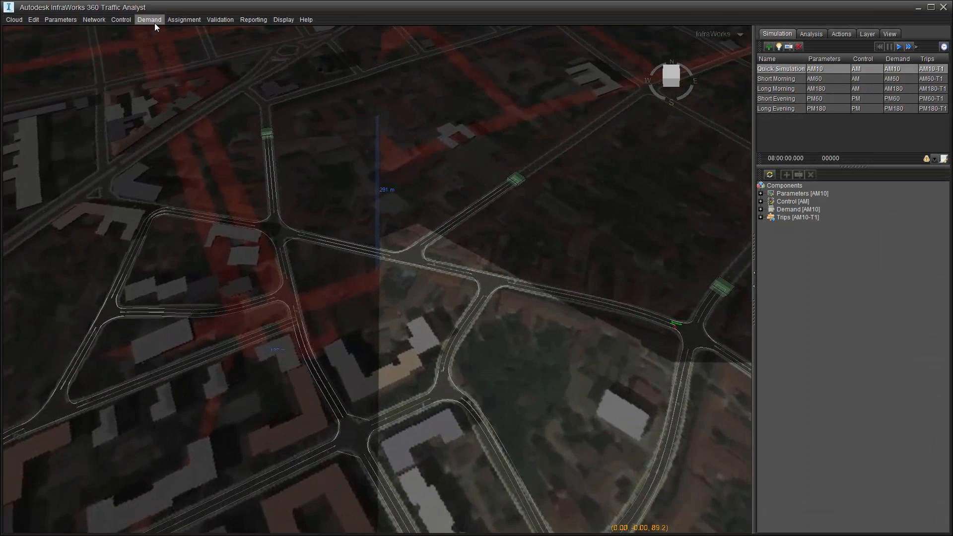
Step: Add private-vehicle divisions D1 and D2 at 100.0 Small Car, then select D1
click(155, 21)
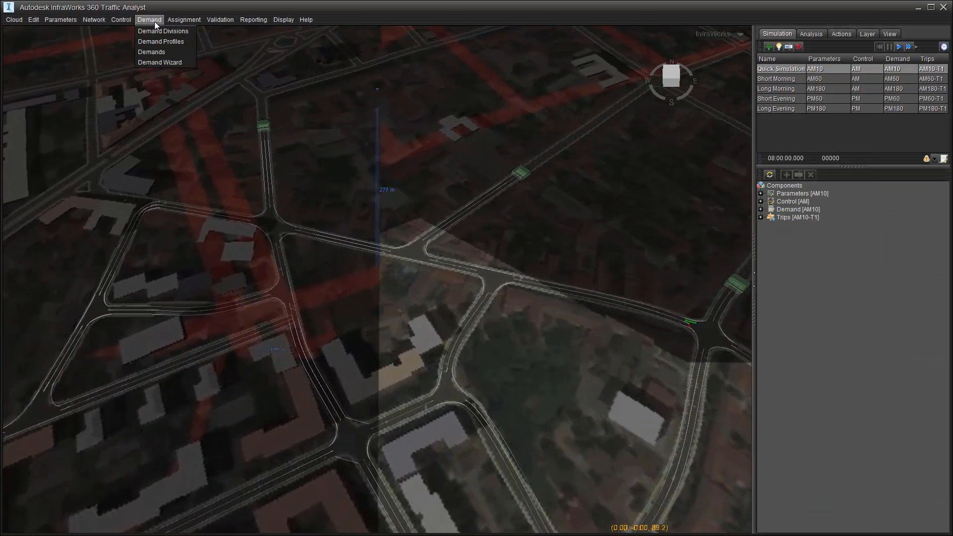
click(162, 32)
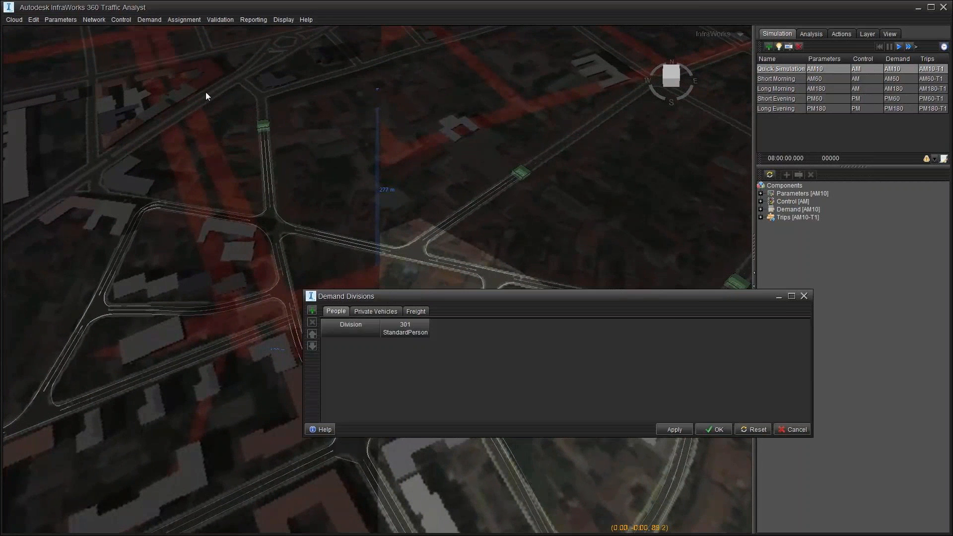
click(376, 312)
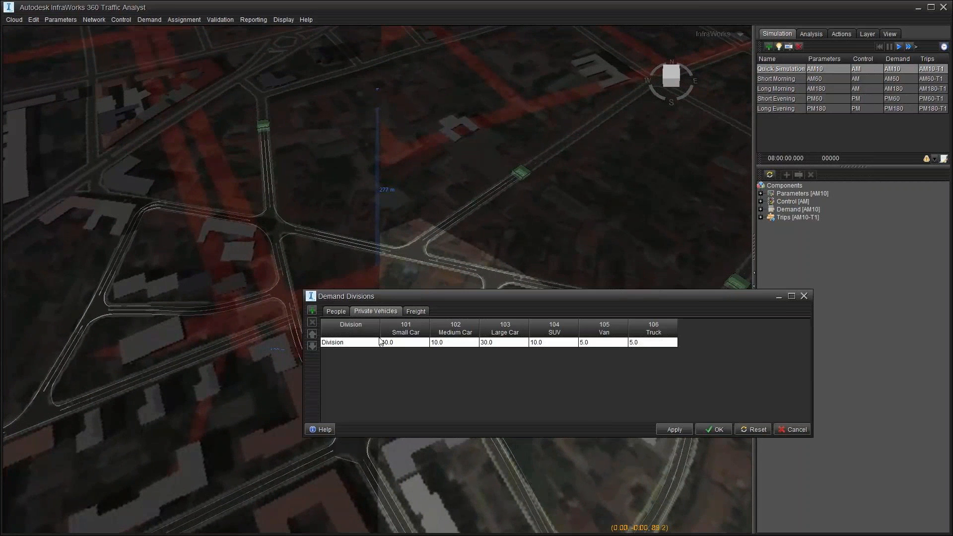
click(313, 311)
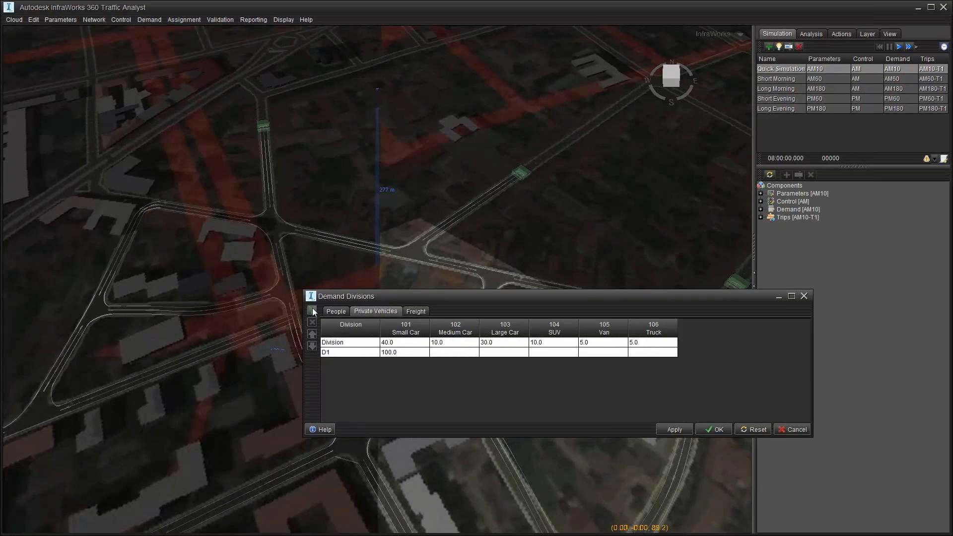
click(312, 311)
click(346, 352)
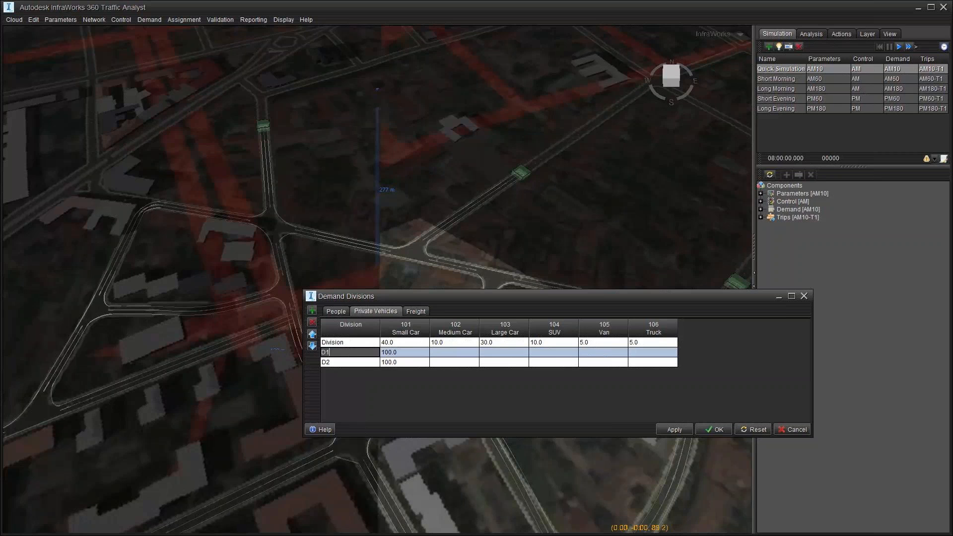
Step: Copy the Normal Traffic and Construction Traffic names from Excel into the D1 and D2 division rows
key(alt+Tab)
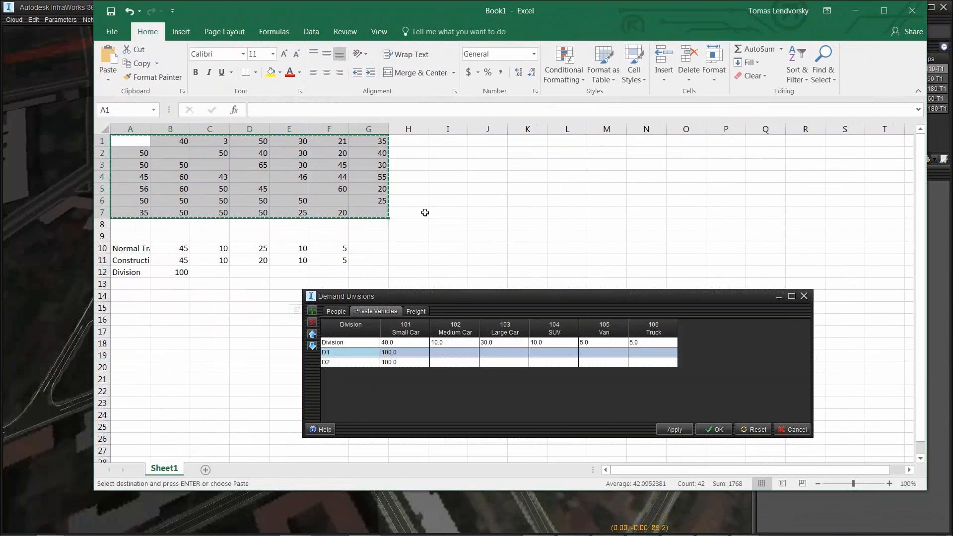
click(135, 249)
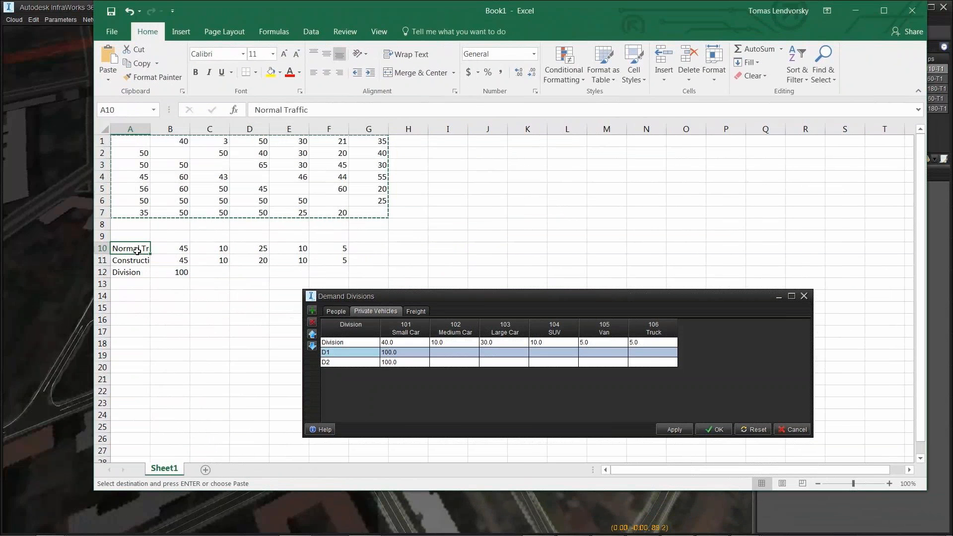
key(ctrl+c)
click(323, 353)
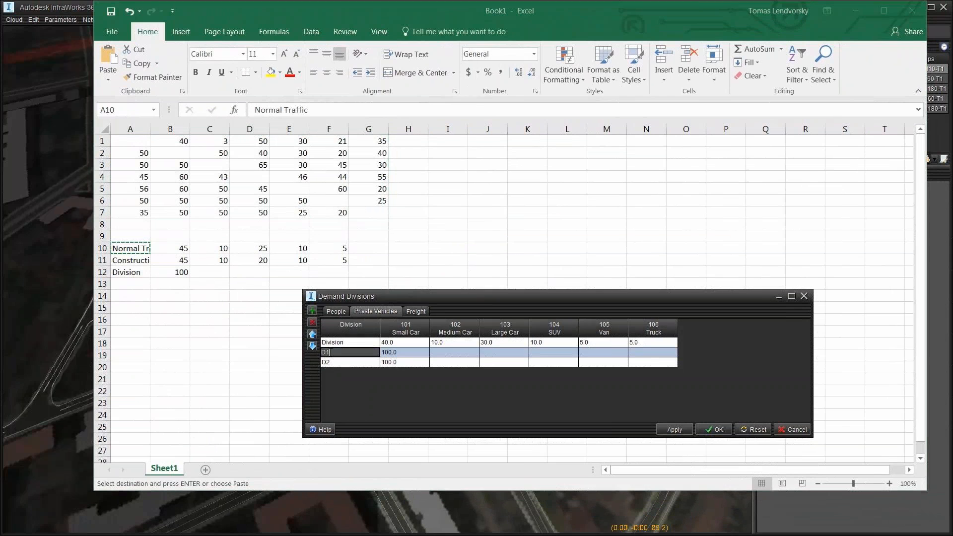
key(ctrl+v)
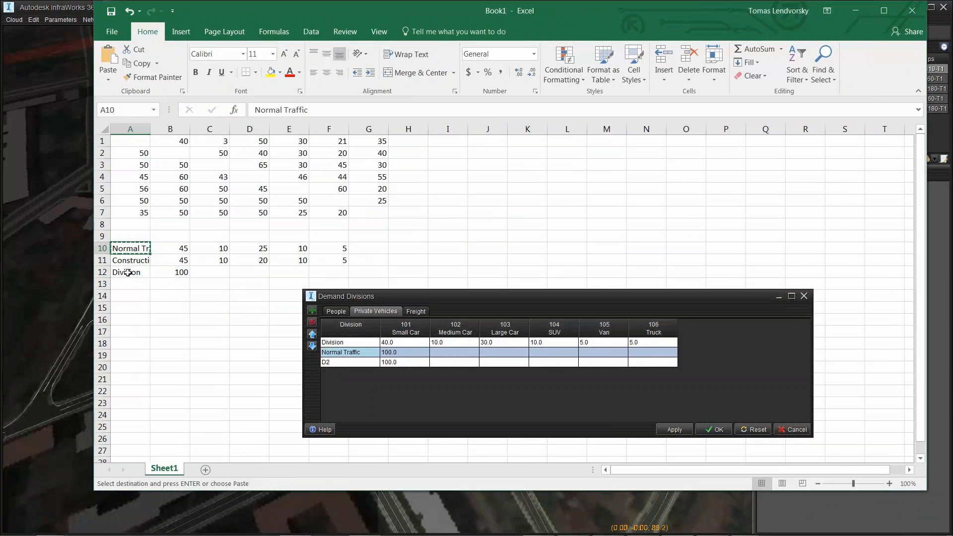
double_click(135, 262)
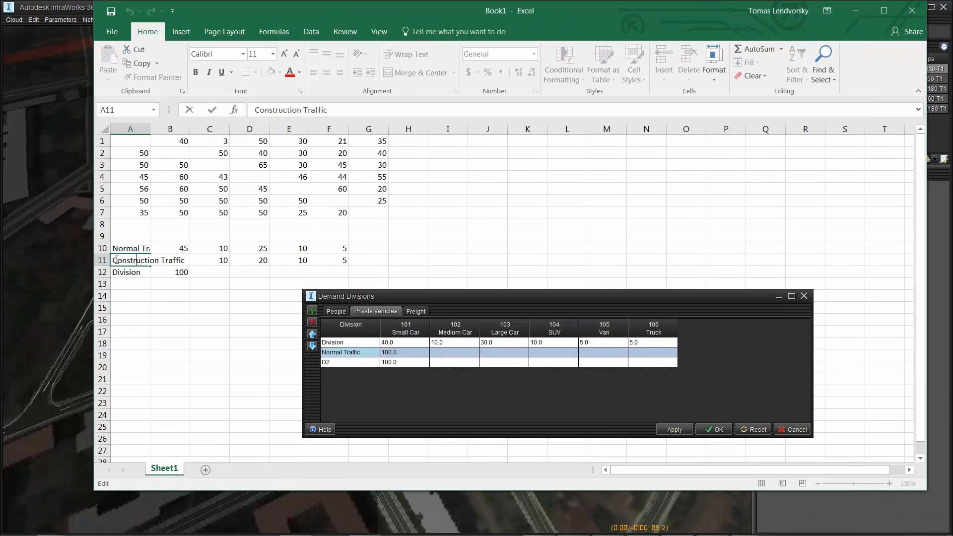
drag(116, 261, 188, 259)
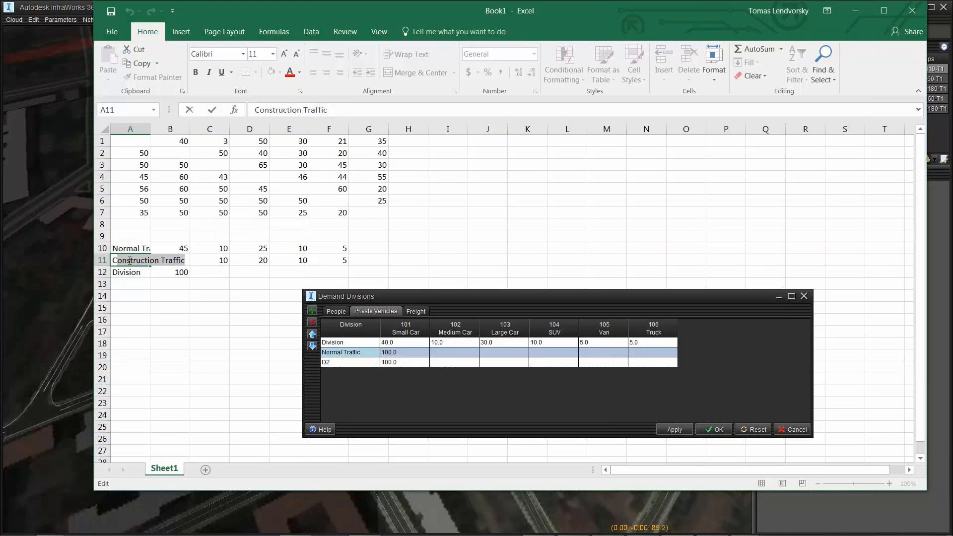
drag(112, 260, 185, 260)
key(ctrl+c)
click(340, 363)
key(ctrl+v)
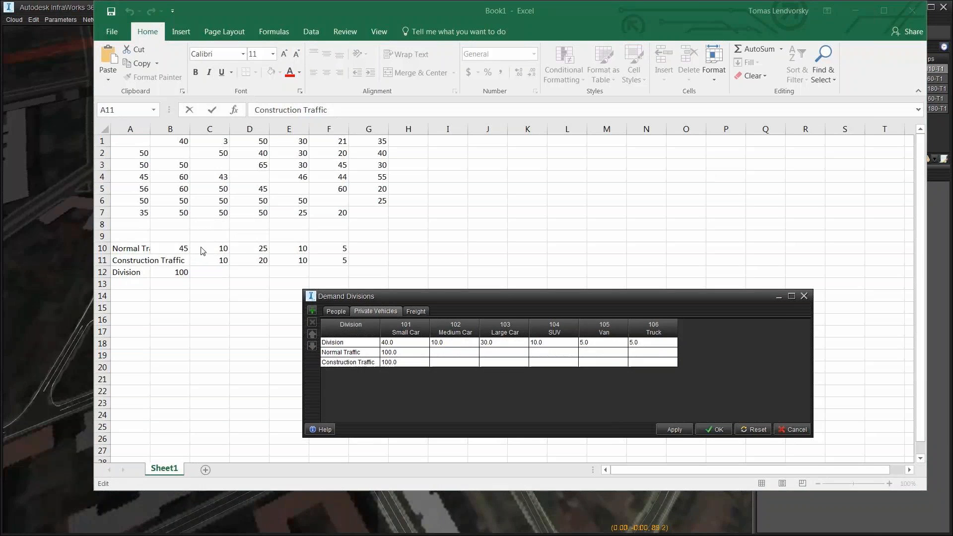
Step: Paste the B10:F10 and B11:F11 vehicle shares into the two divisions and confirm them
drag(184, 248, 346, 247)
key(ctrl+c)
click(397, 353)
key(ctrl+v)
click(182, 262)
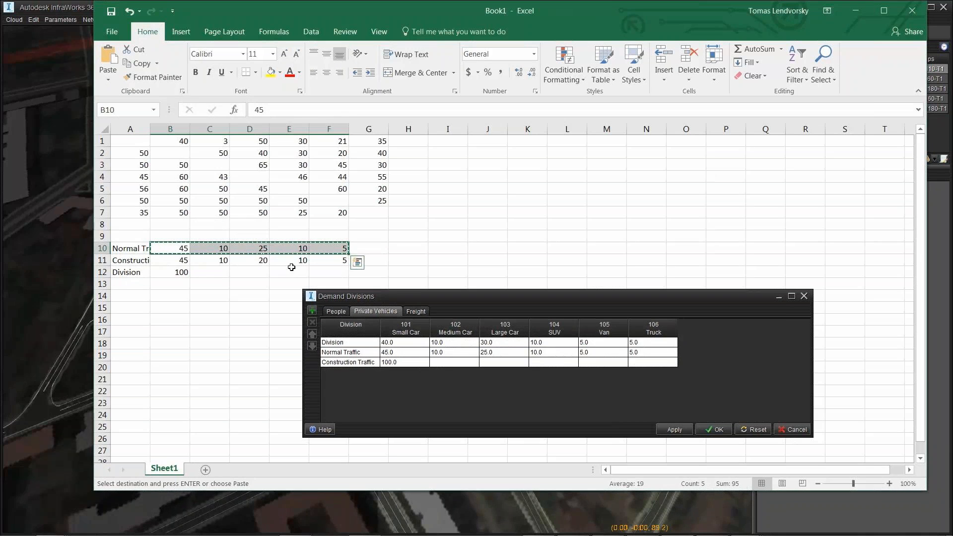
drag(183, 261, 342, 260)
key(ctrl+c)
click(389, 362)
key(ctrl+v)
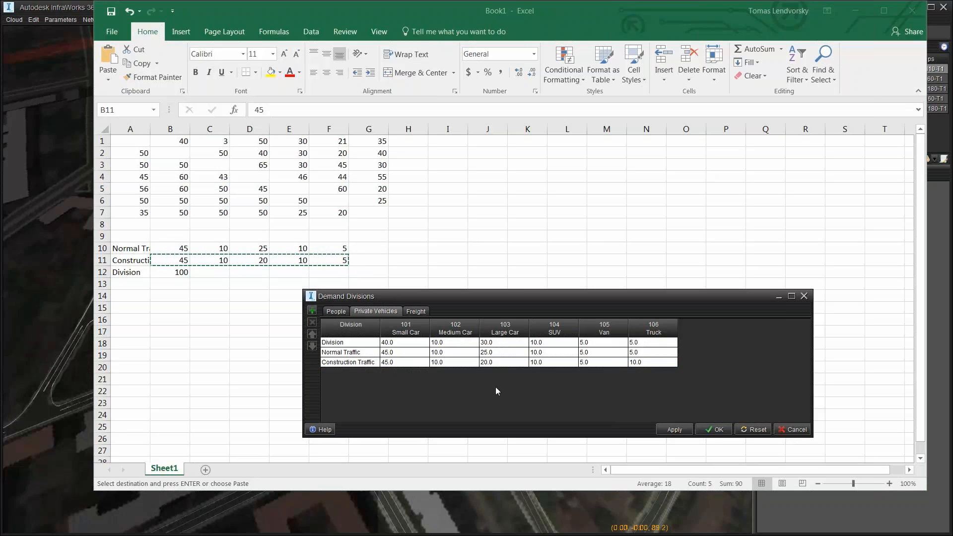
click(715, 429)
drag(465, 14, 534, 66)
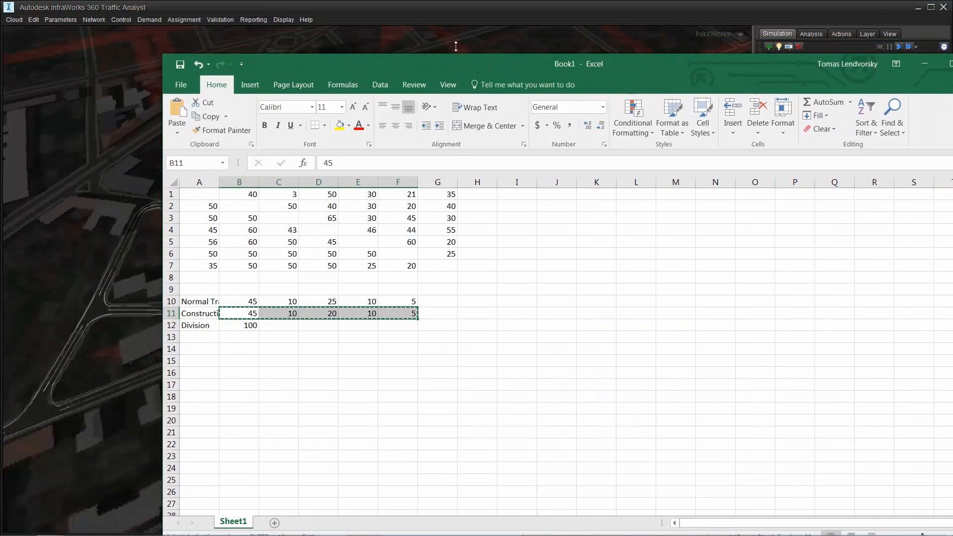
Step: Paste the Excel A1:G7 origin-destination matrix into Matrix1 and assign it to Construction Traffic
click(157, 20)
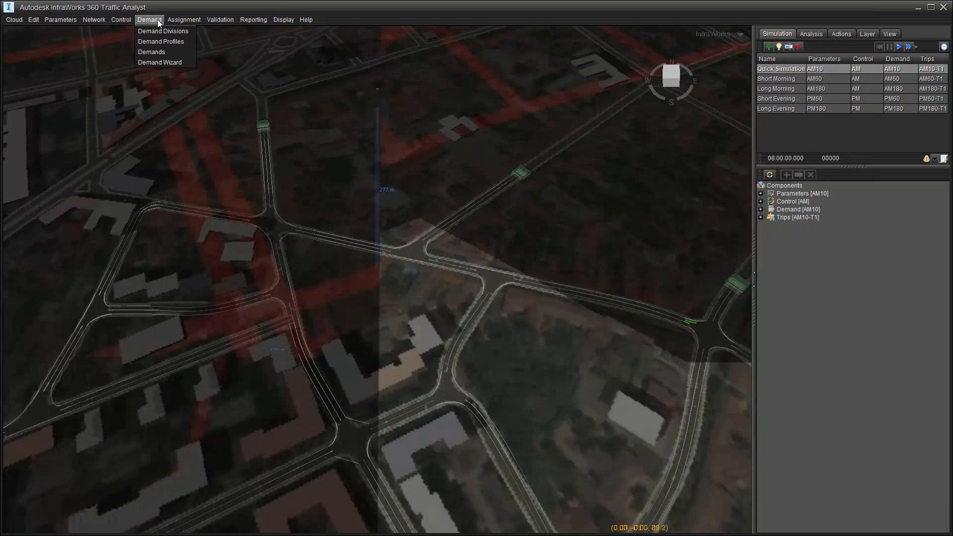
click(151, 51)
mouse_move(335, 111)
mouse_down()
mouse_move(690, 118)
mouse_move(666, 121)
mouse_up()
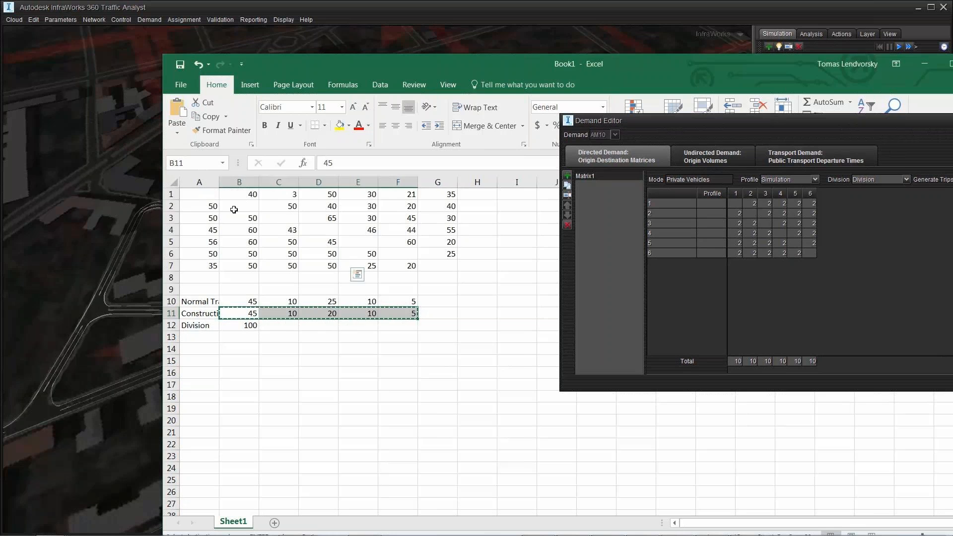
drag(199, 198, 445, 270)
key(ctrl+c)
click(736, 203)
key(ctrl+v)
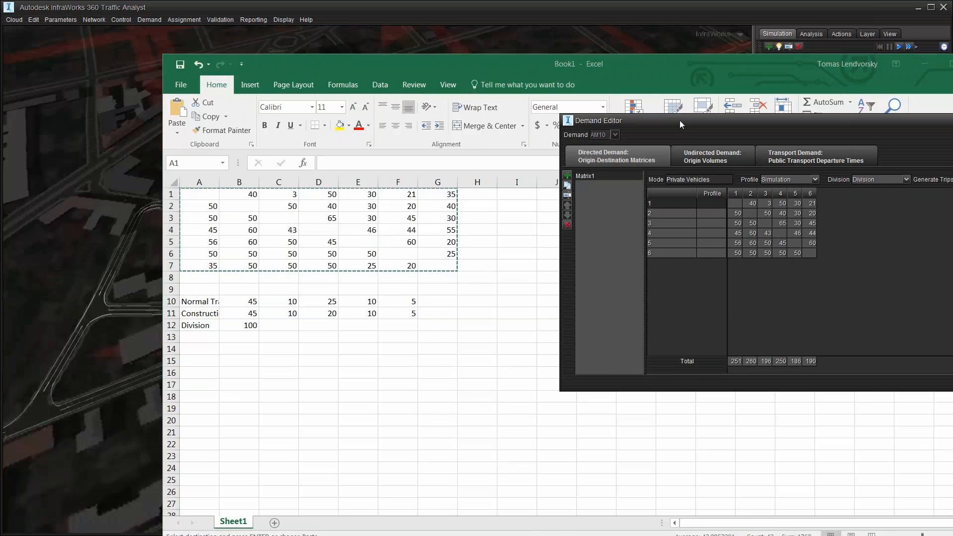
drag(844, 121, 498, 105)
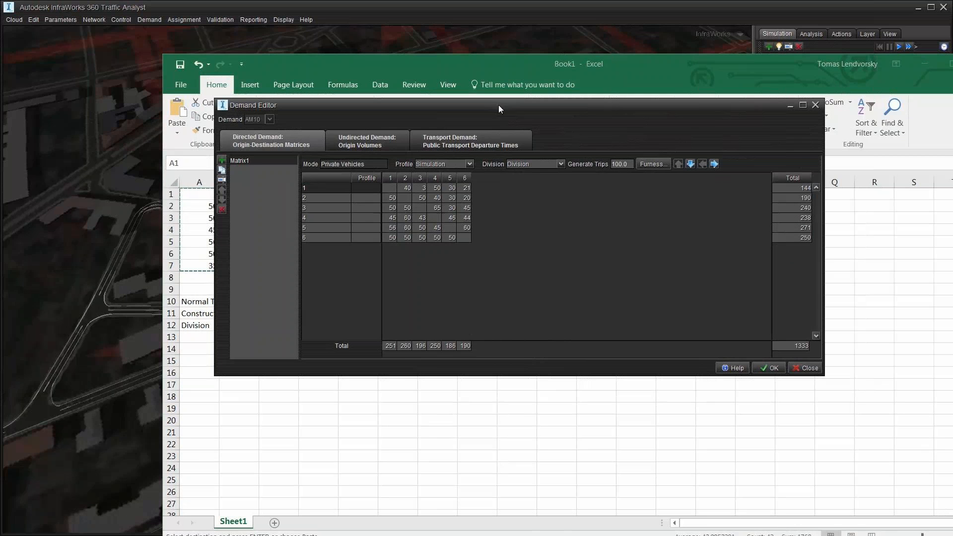
click(561, 163)
click(531, 193)
click(769, 367)
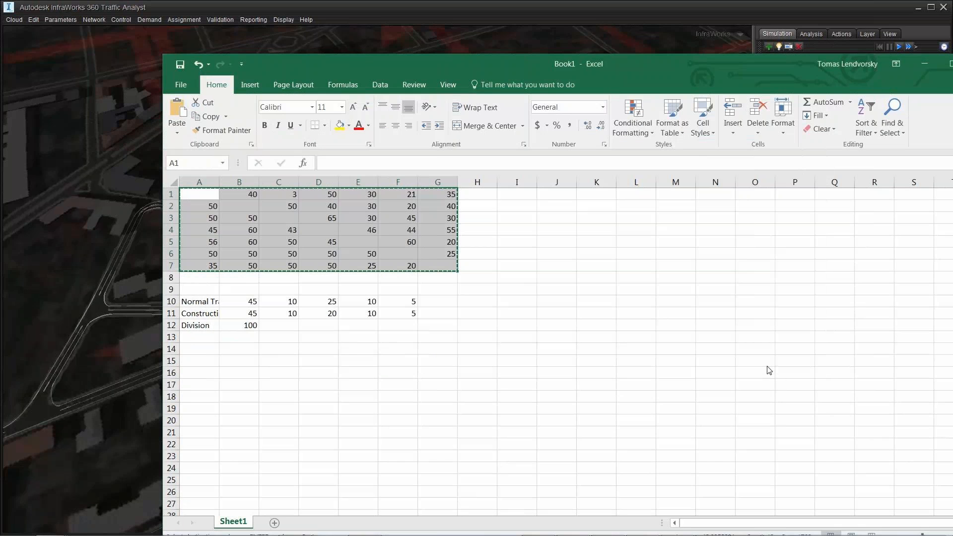
Step: Sync the traffic model to the cloud
click(418, 10)
click(14, 19)
click(23, 33)
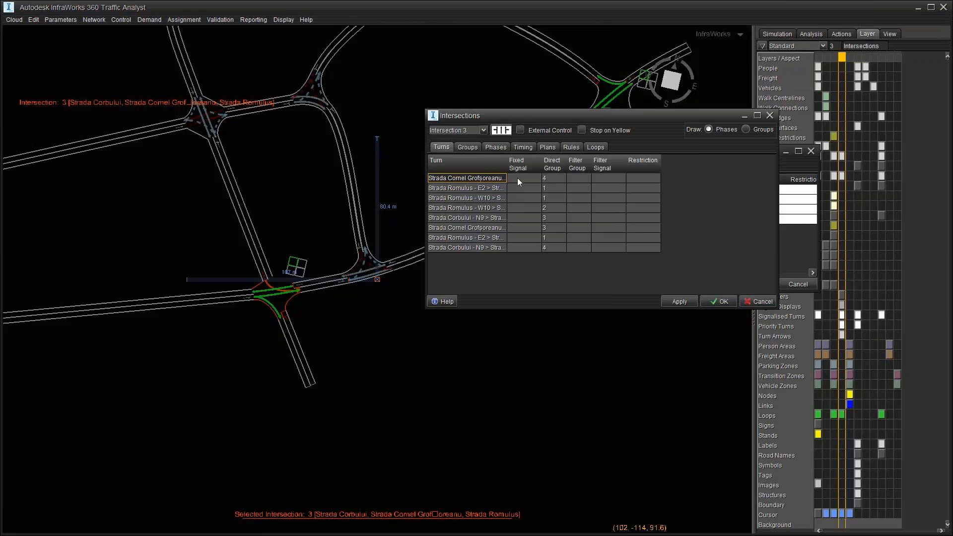
Step: Set intersection 3's first four turns to barred, free flow, free flow and give way
click(518, 178)
click(527, 235)
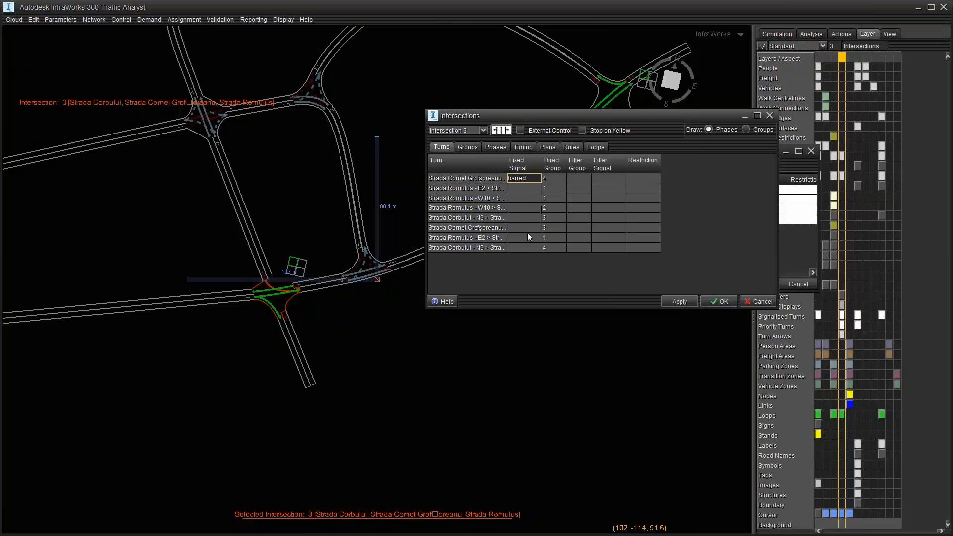
click(517, 189)
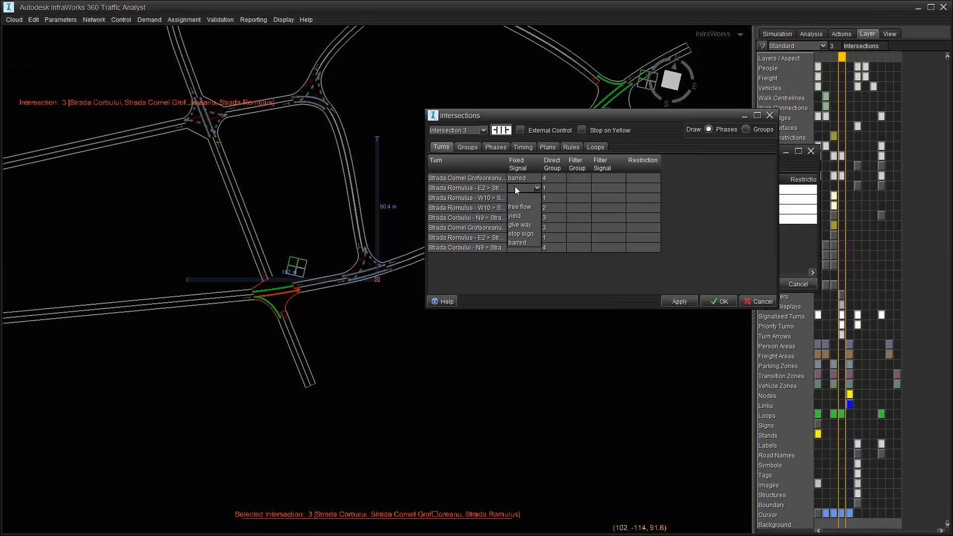
click(519, 207)
click(519, 198)
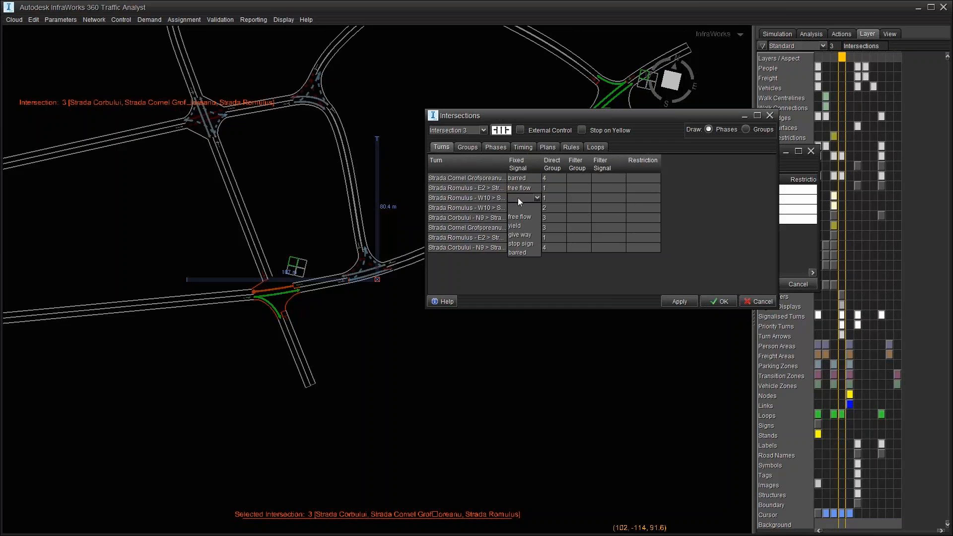
click(519, 217)
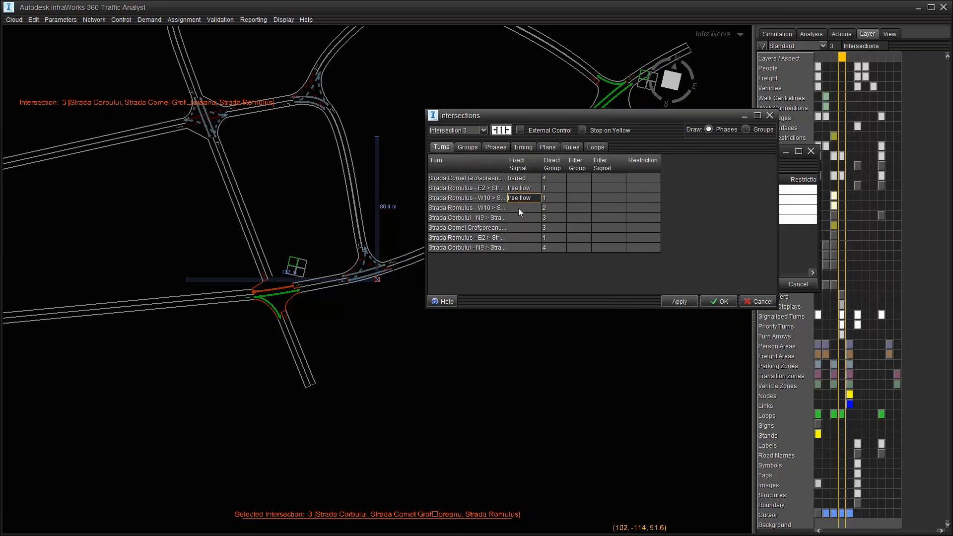
click(519, 210)
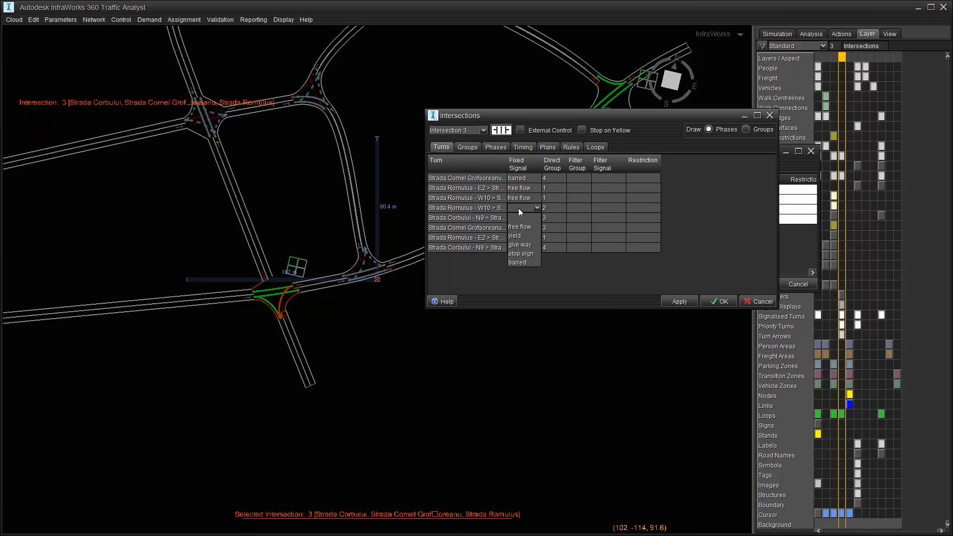
click(523, 245)
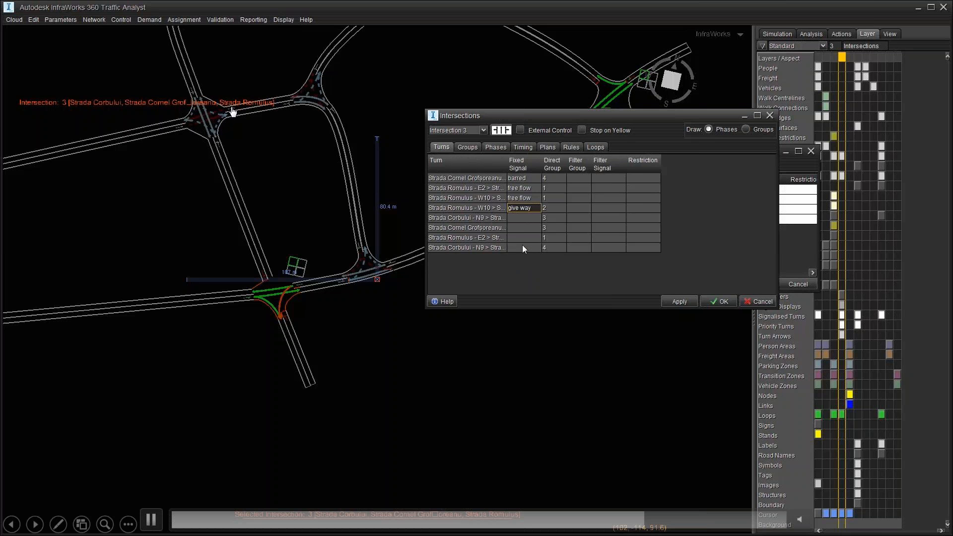
Step: Set Strada Corbului give way, Cornel Grofsoreanu barred, Romulus free flow, last turn give way, then apply
click(526, 217)
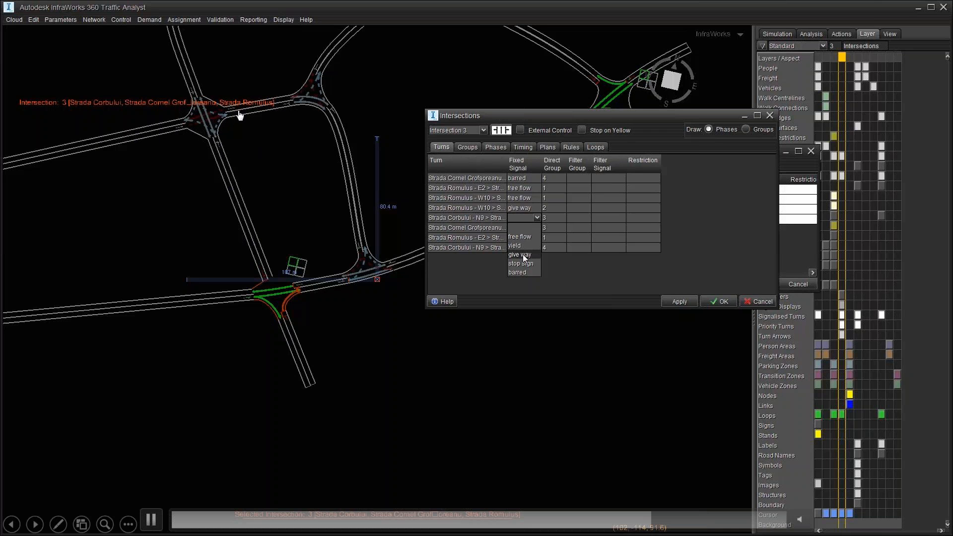
click(523, 255)
click(526, 227)
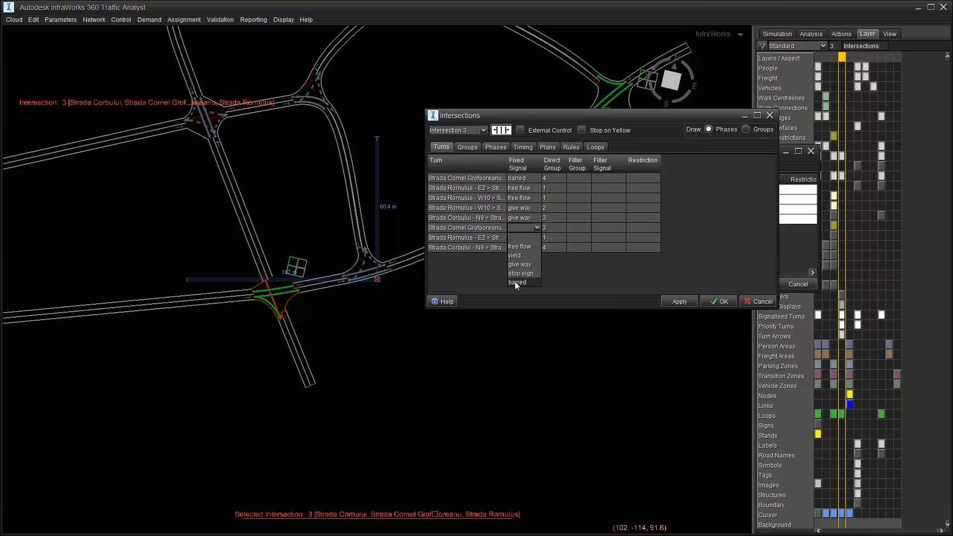
click(517, 282)
click(525, 237)
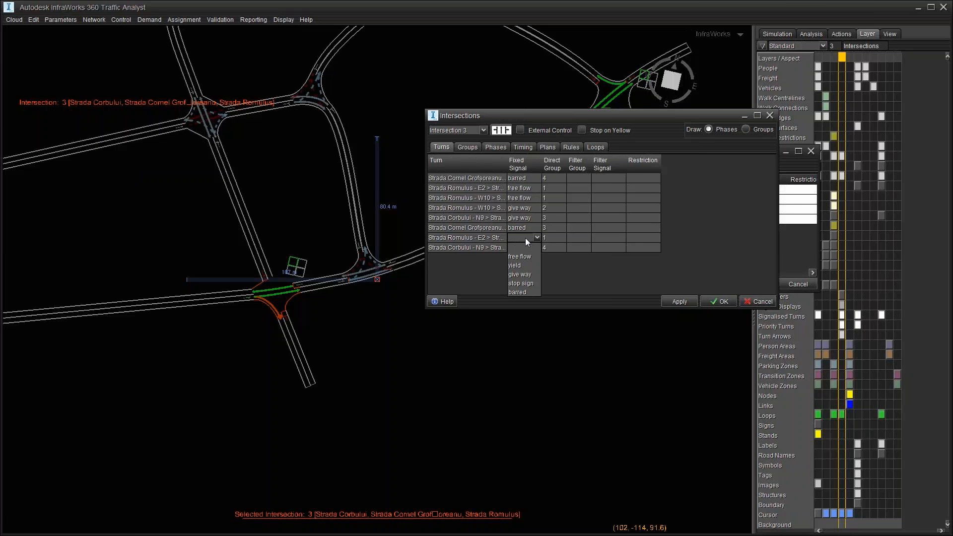
click(523, 257)
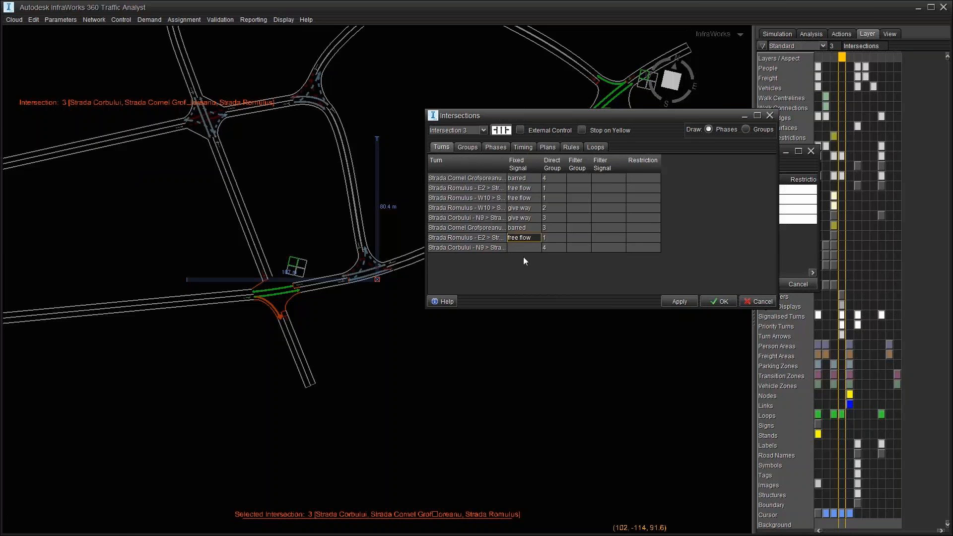
click(524, 246)
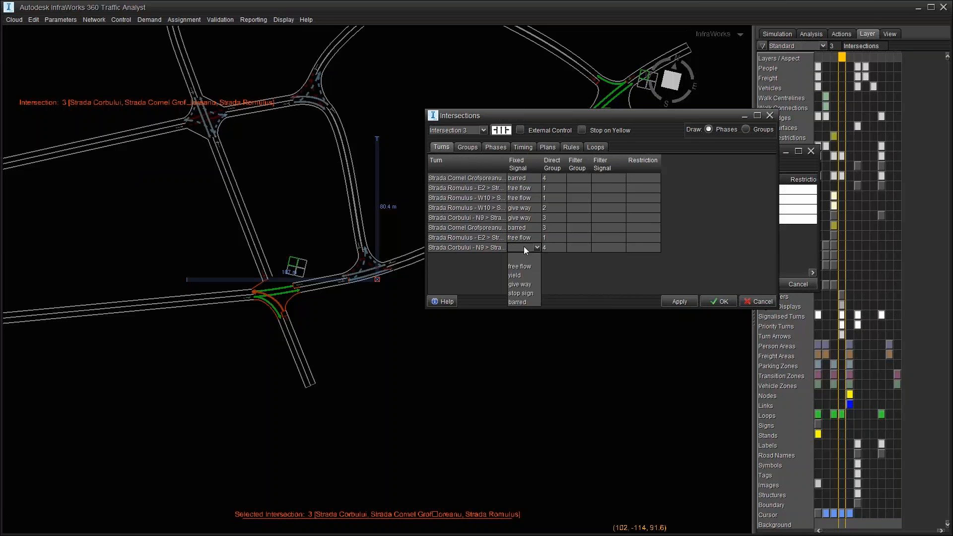
click(524, 284)
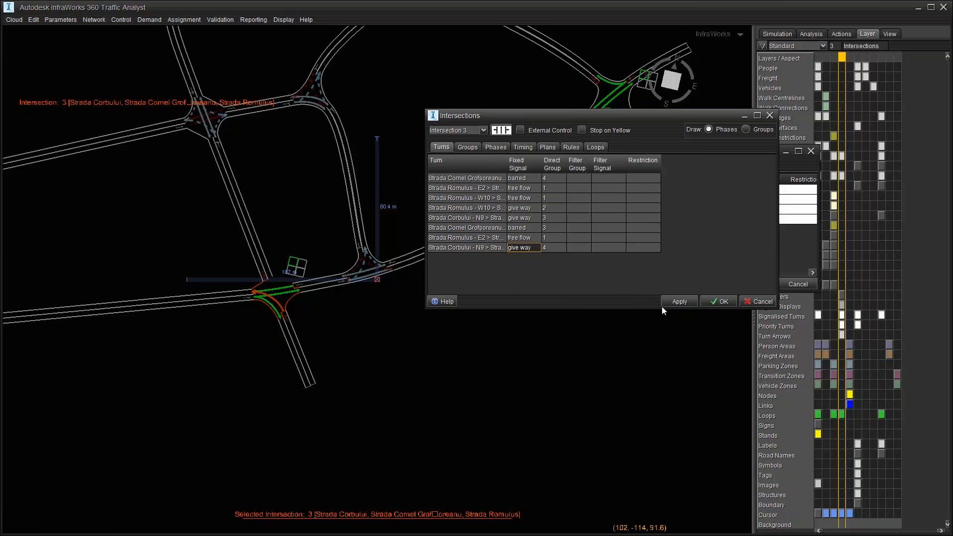
click(722, 301)
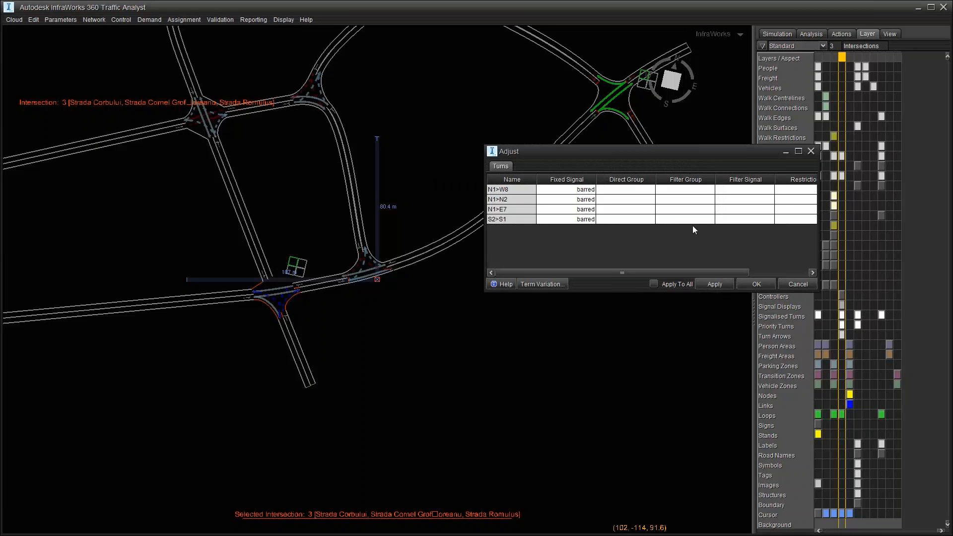
click(708, 284)
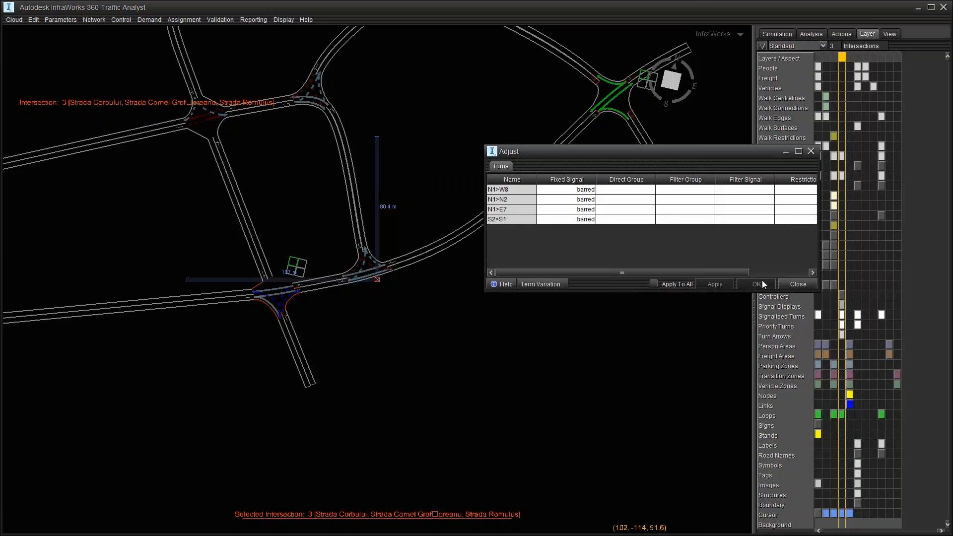
click(803, 287)
scroll(317, 182, down, 3)
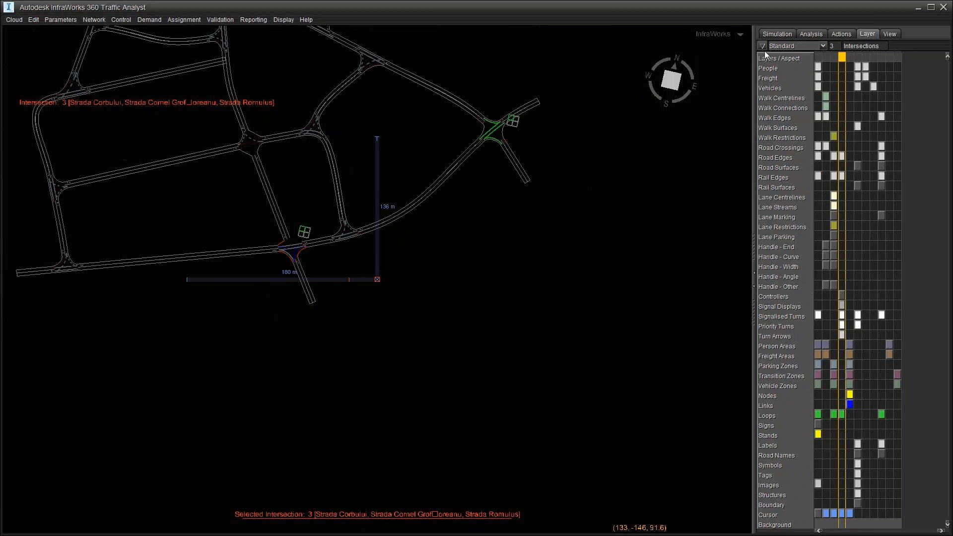
Step: Send the edited network from Traffic Analyst back to the Timisoara model in InfraWorks 360
click(19, 22)
click(19, 32)
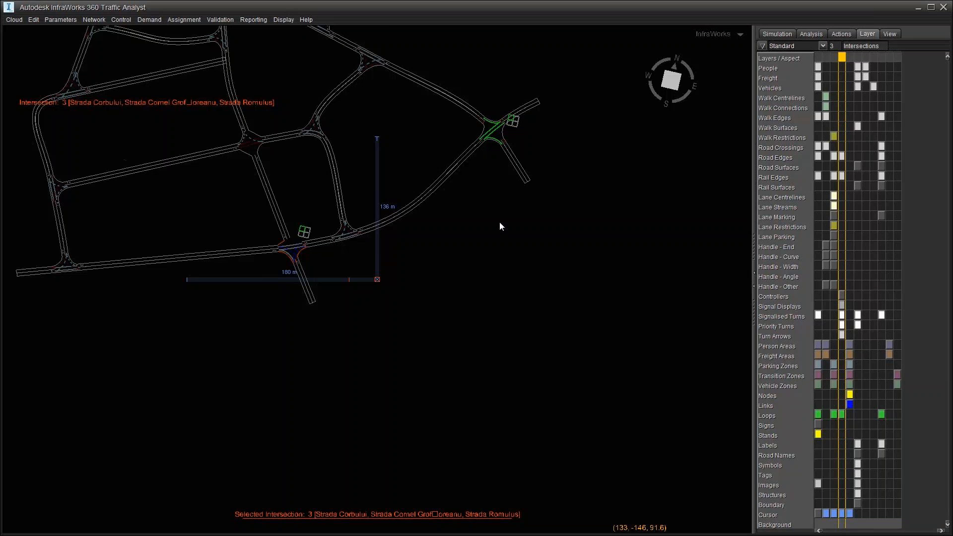
click(15, 20)
click(18, 43)
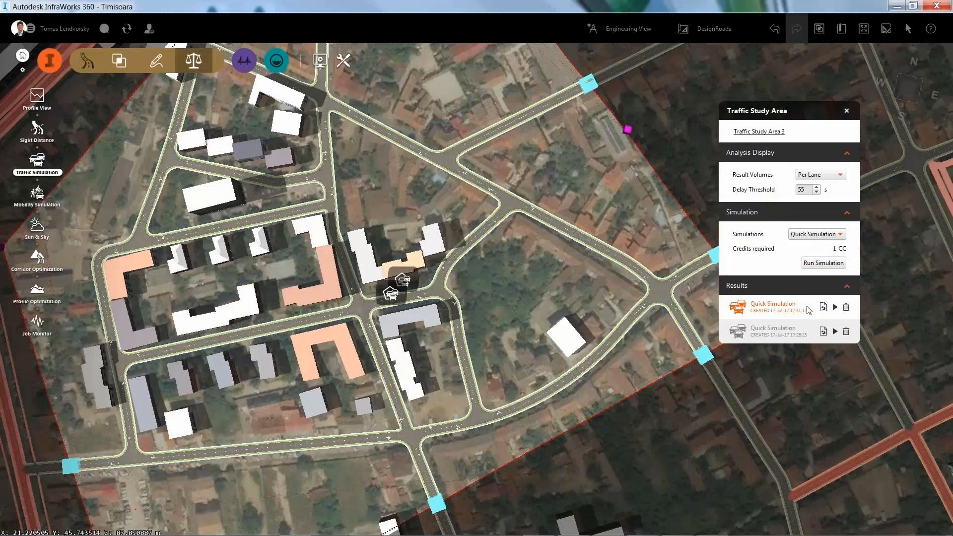
Step: Run a new Quick Simulation for Traffic Study Area 3 and play its animation
click(812, 236)
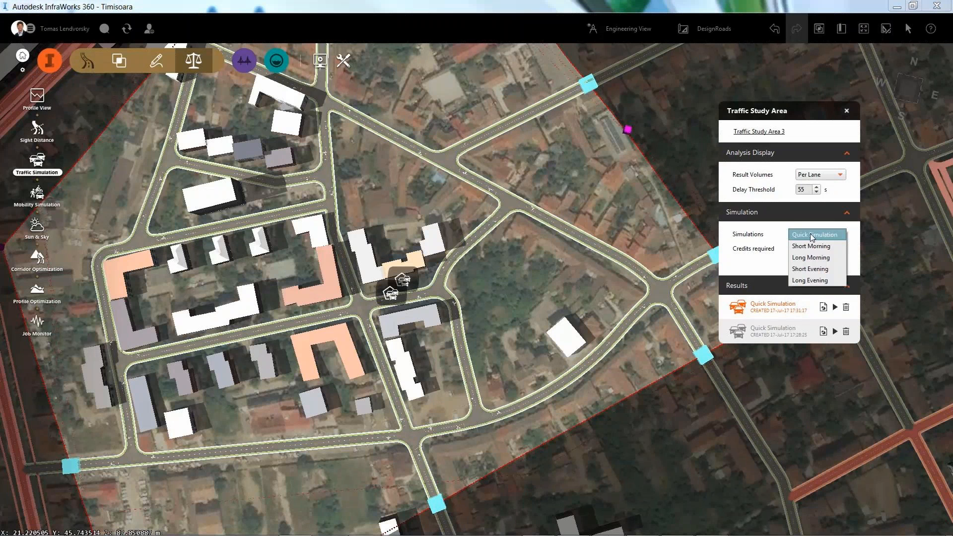
click(812, 235)
click(824, 263)
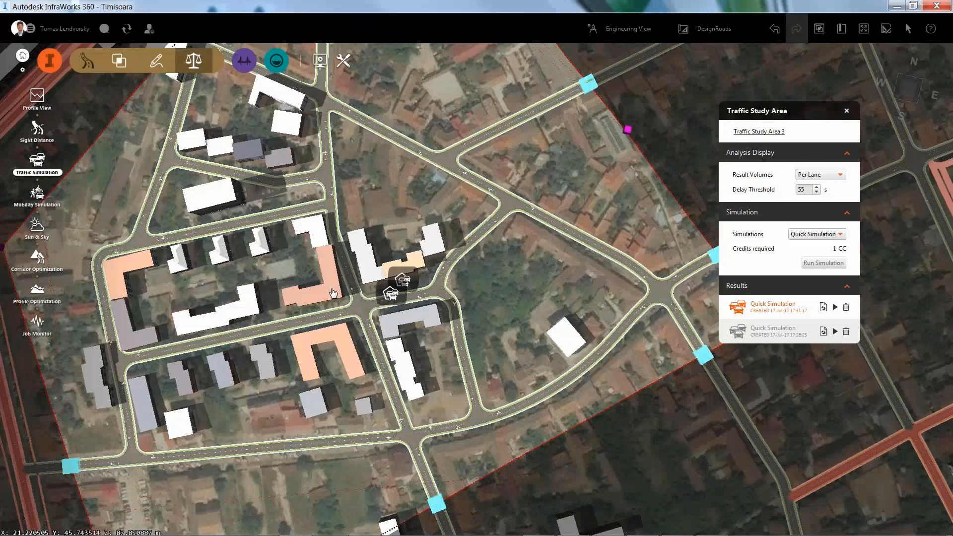
click(340, 291)
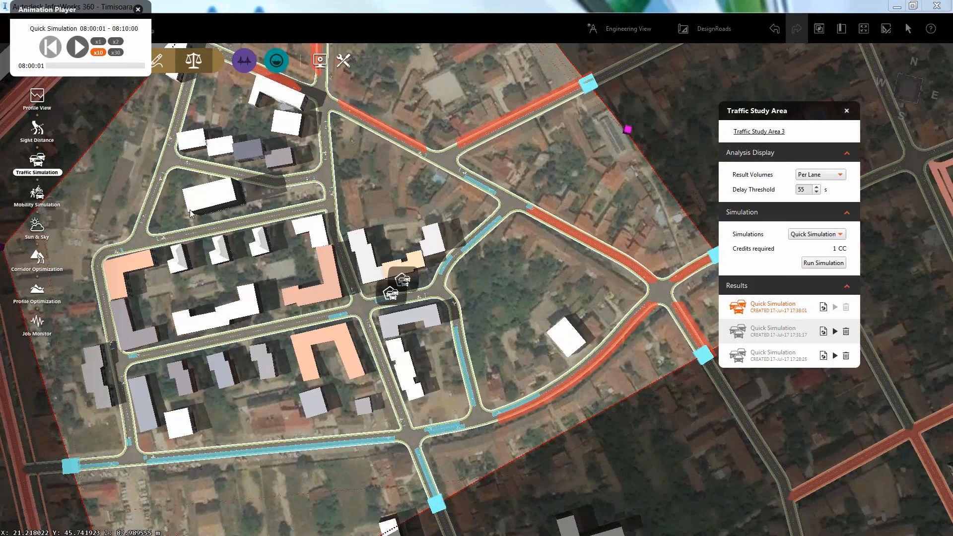
click(78, 48)
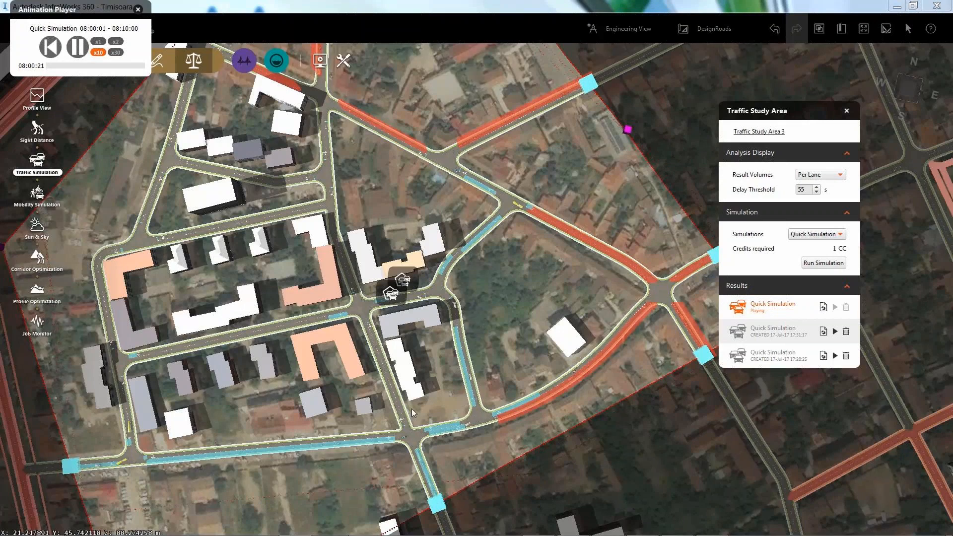
Step: Zoom and orbit to a near top-down view of the simulated traffic
scroll(377, 373, up, 5)
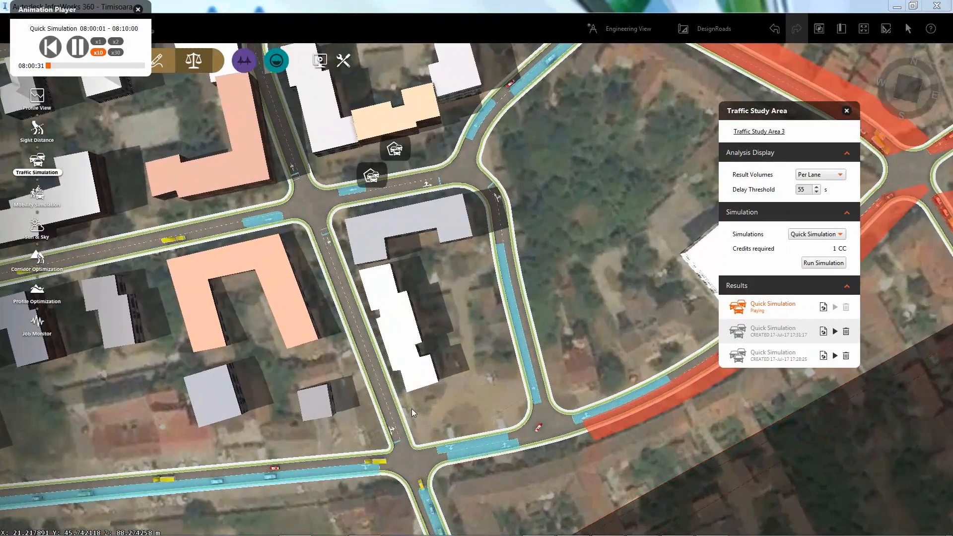
scroll(415, 413, up, 1)
drag(628, 473, 616, 416)
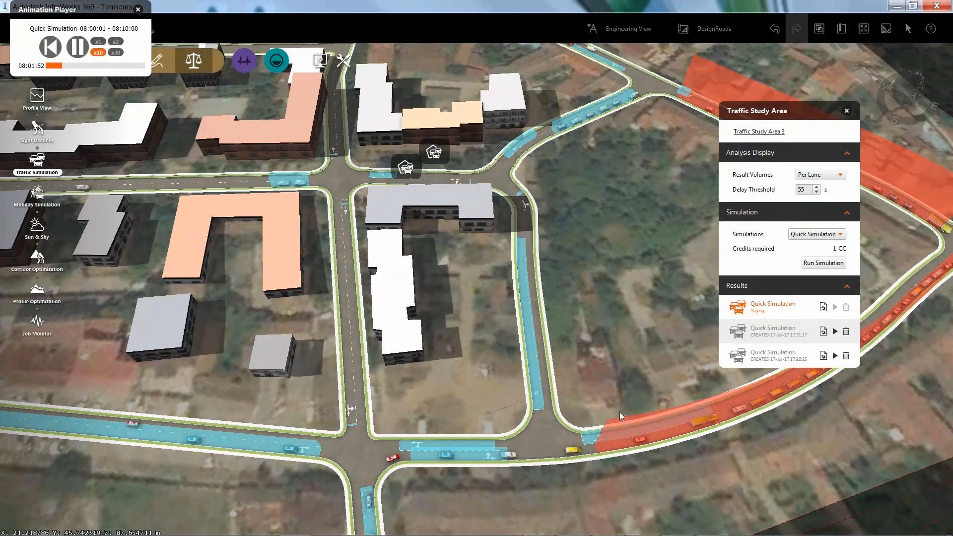
scroll(620, 412, down, 5)
middle_drag(655, 317, 334, 371)
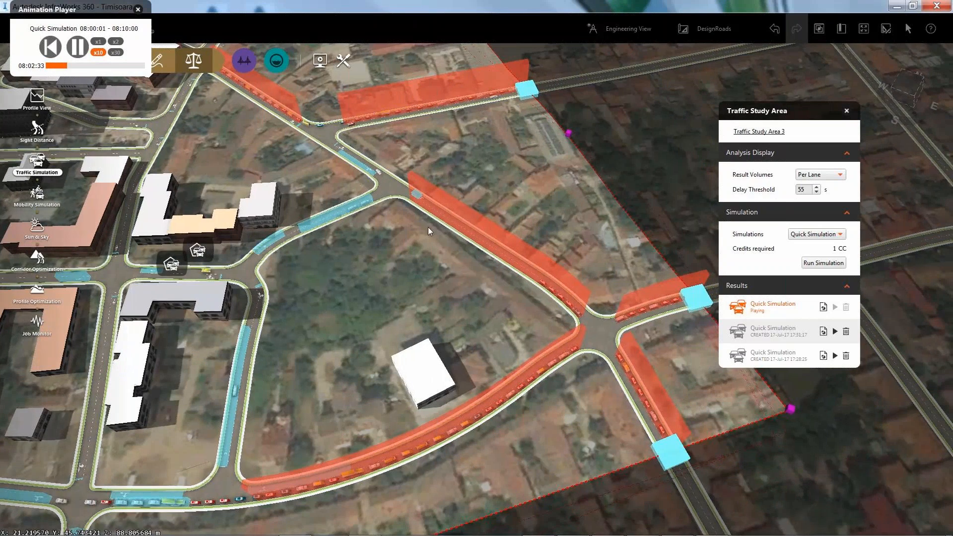
scroll(388, 309, down, 2)
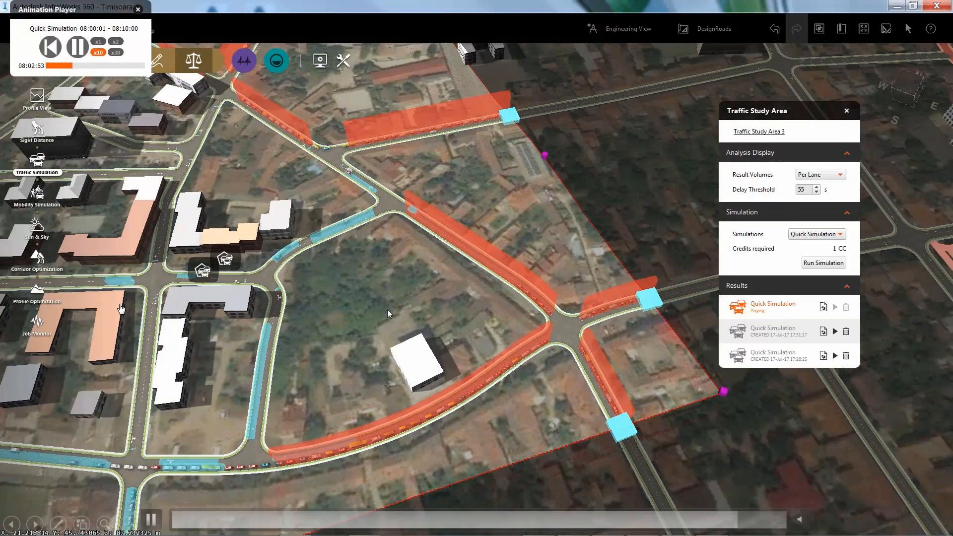
drag(458, 302, 392, 365)
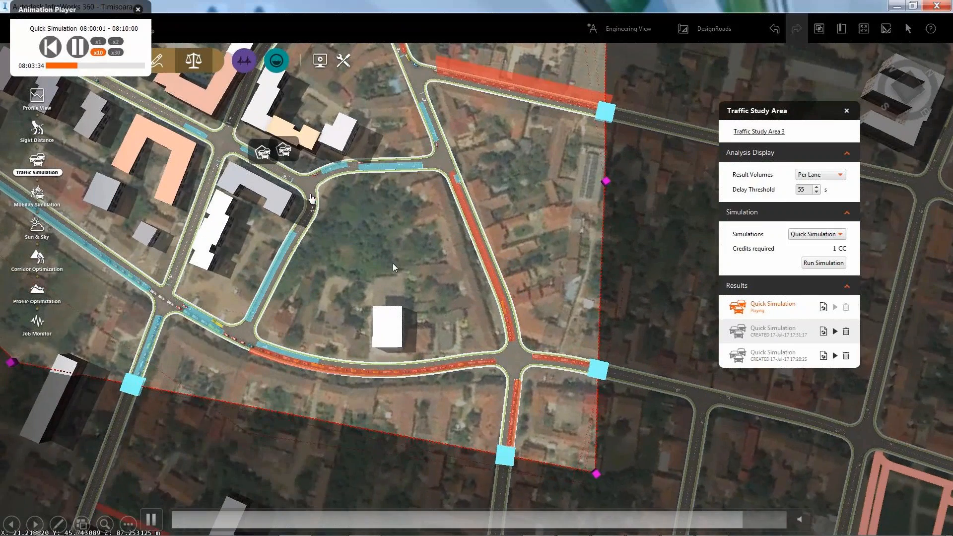
scroll(393, 263, down, 2)
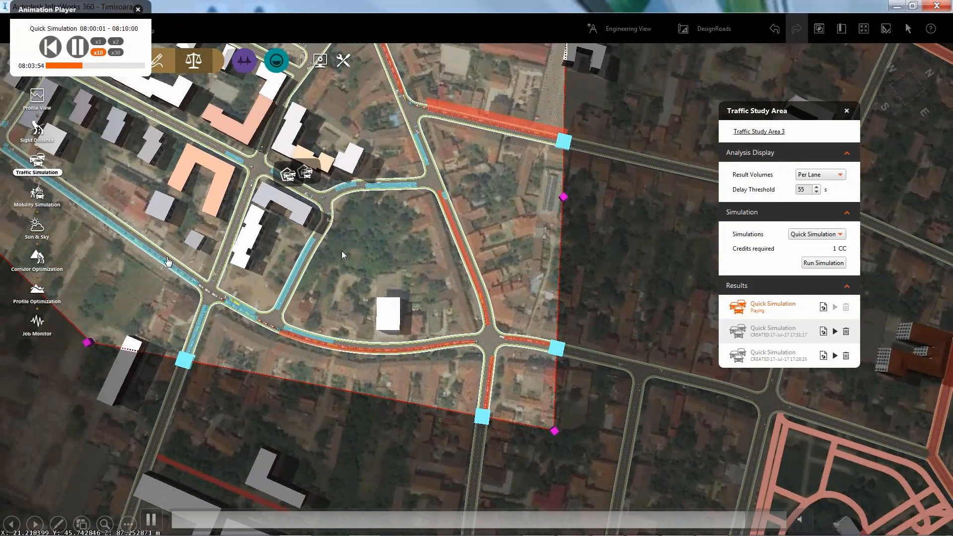
drag(361, 239, 427, 429)
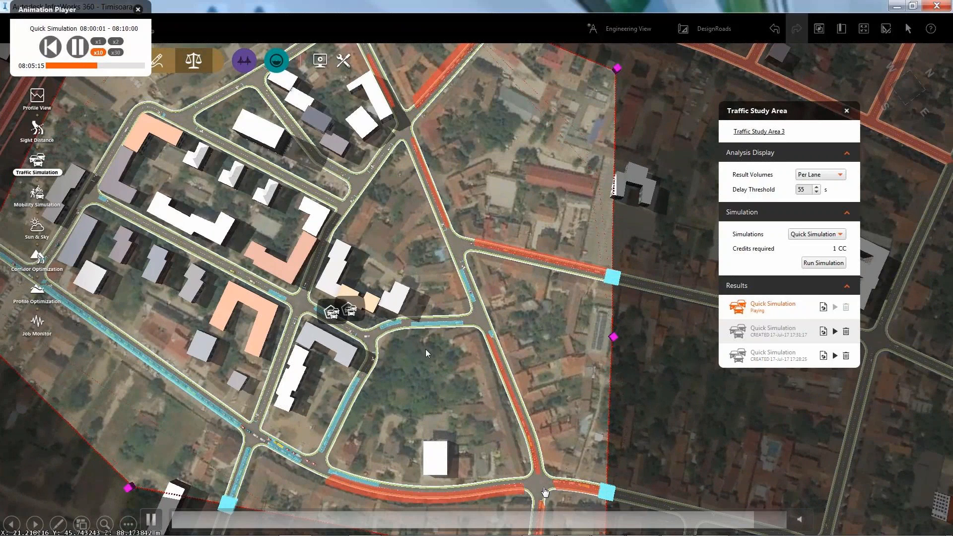
Step: Pan toward the congested southern intersection and tilt into a perspective view of the study area
middle_drag(473, 398, 329, 253)
scroll(389, 341, up, 1)
scroll(389, 341, up, 1)
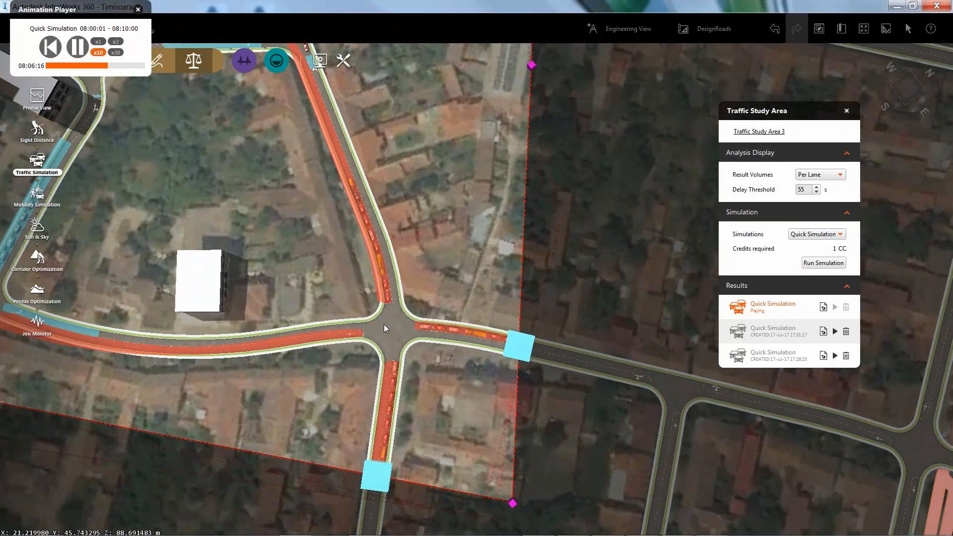
scroll(384, 323, down, 2)
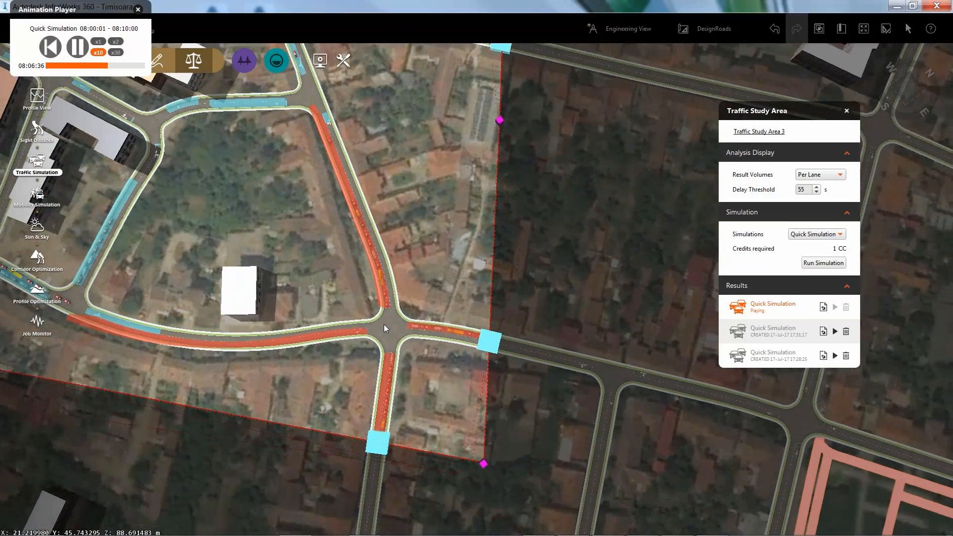
scroll(328, 328, down, 1)
middle_drag(329, 328, 367, 518)
middle_drag(278, 259, 354, 409)
drag(467, 299, 443, 327)
shift+middle_drag(443, 327, 341, 182)
drag(341, 181, 345, 167)
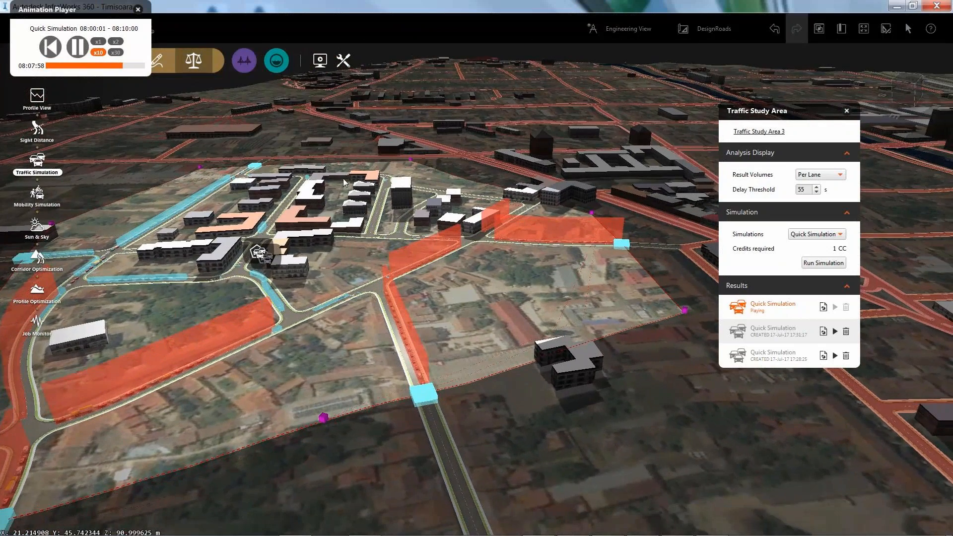
scroll(117, 405, up, 5)
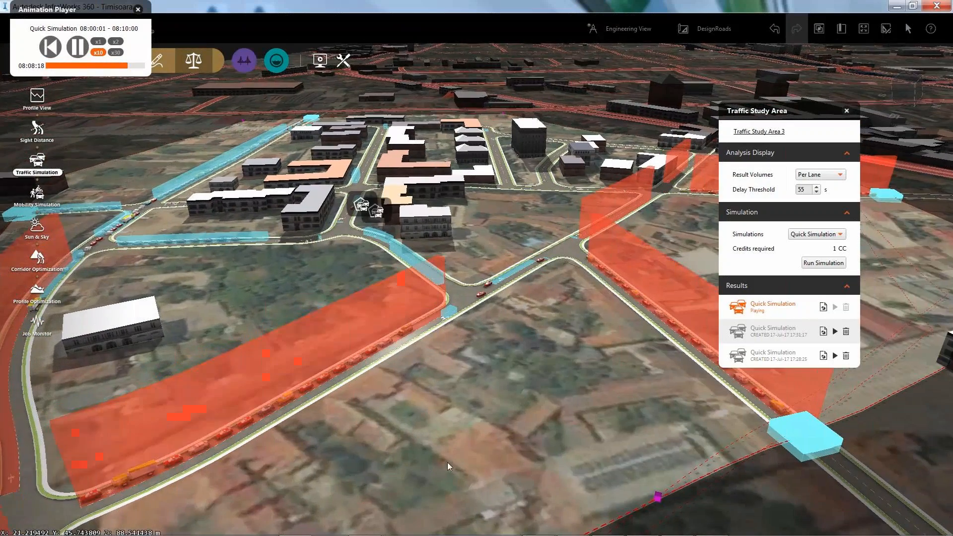
middle_drag(360, 446, 540, 332)
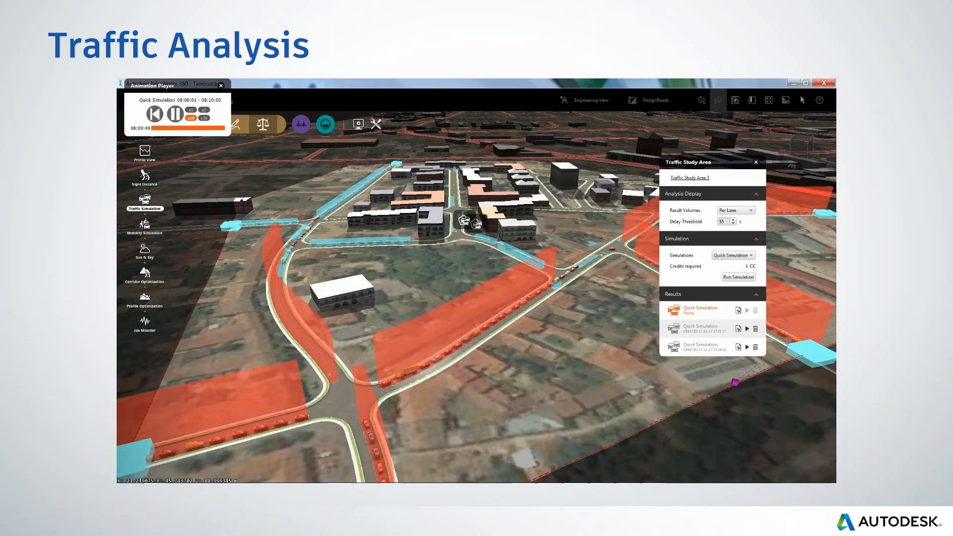
Step: Advance the deck from the Traffic Analysis slide to the Swept Path Analysis slide
key(Right)
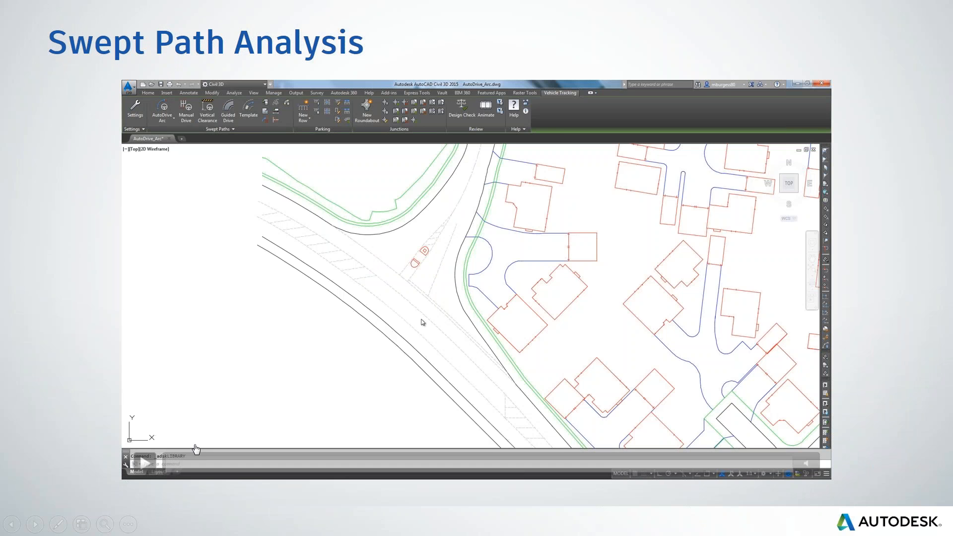
Step: Start the video, browse the AASHTO 2011 vehicles, and pick FTA Design Articulated Vehicle (1998)
click(145, 463)
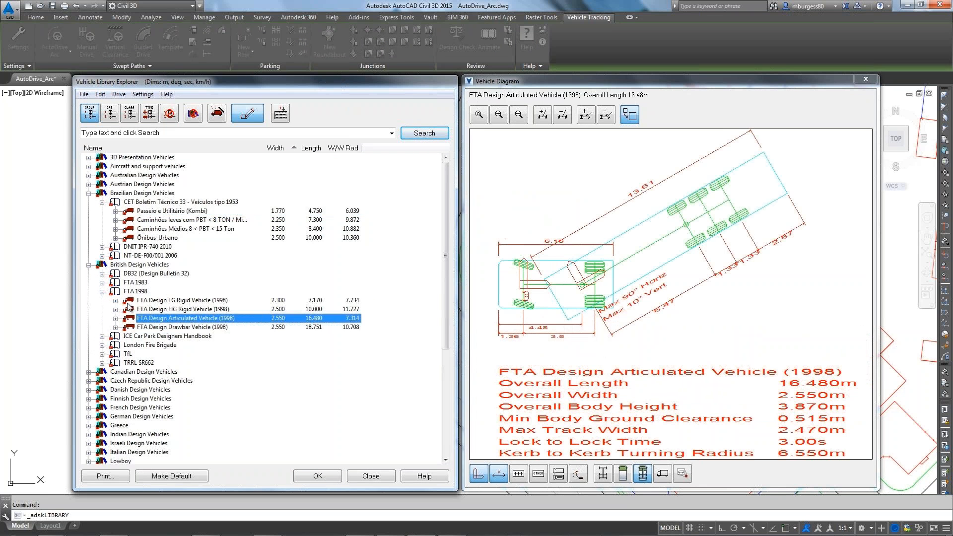
click(89, 434)
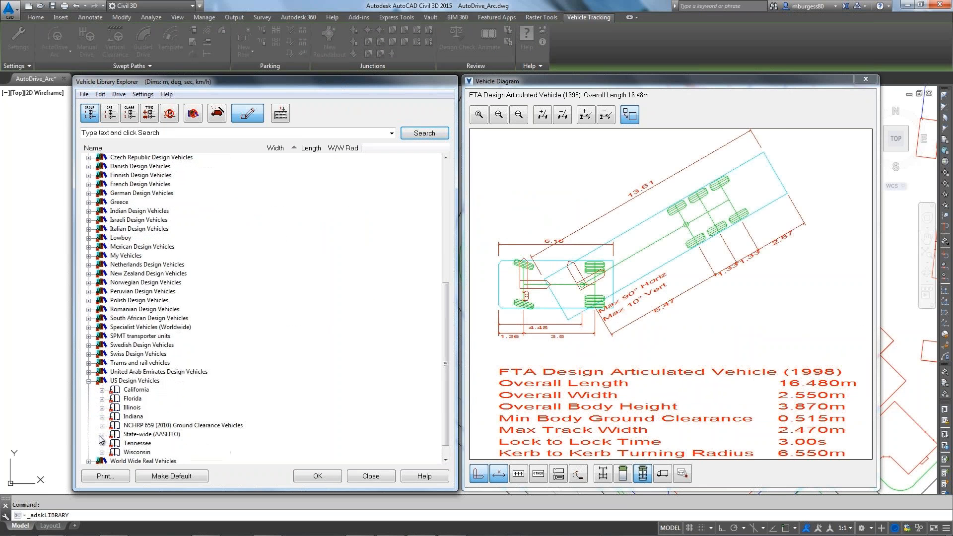
click(103, 435)
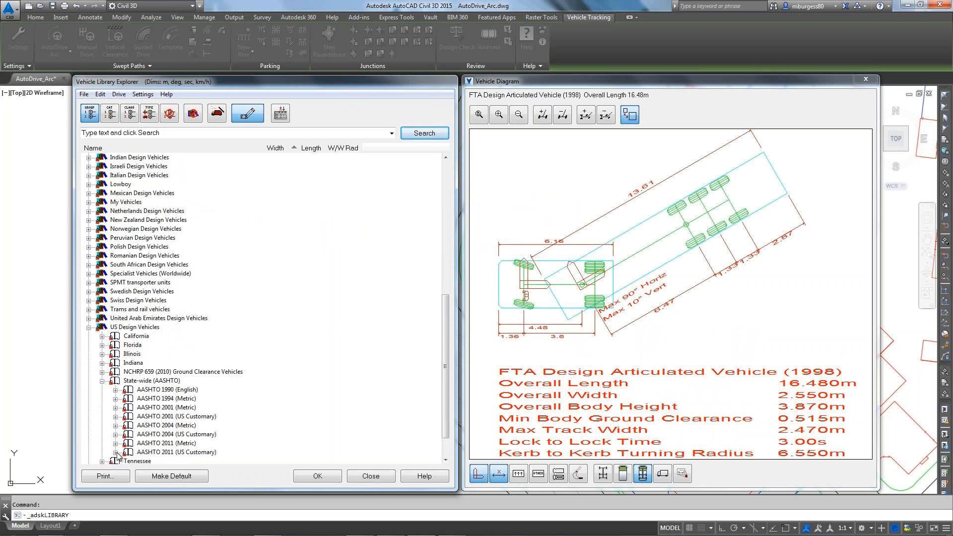
click(115, 452)
click(171, 417)
click(172, 426)
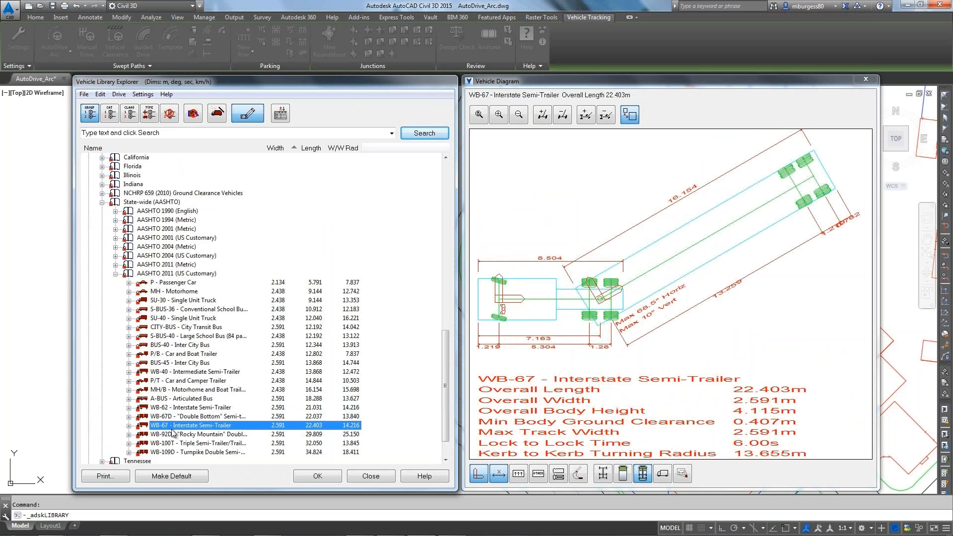
scroll(199, 282, up, 15)
double_click(208, 242)
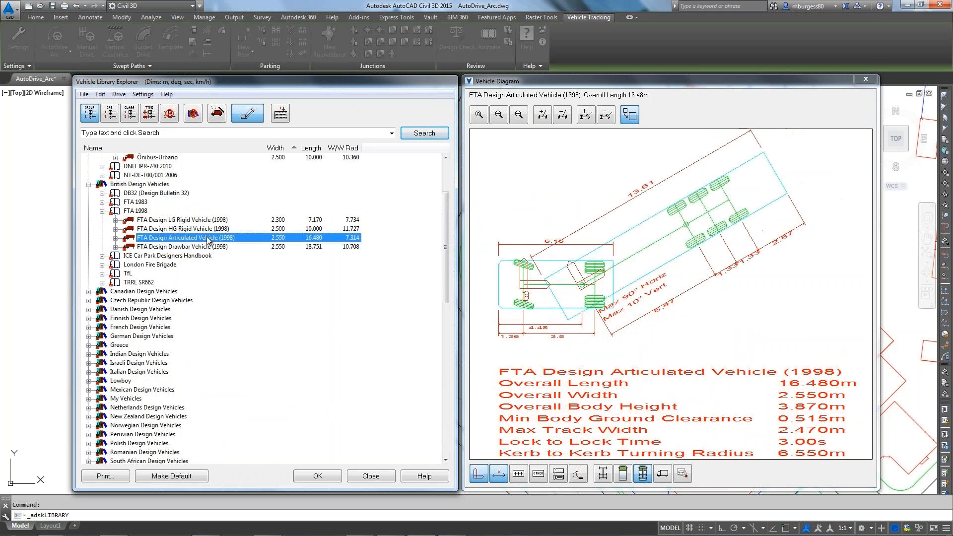
Step: Set the drawing scale to one unit per millimetre
click(555, 268)
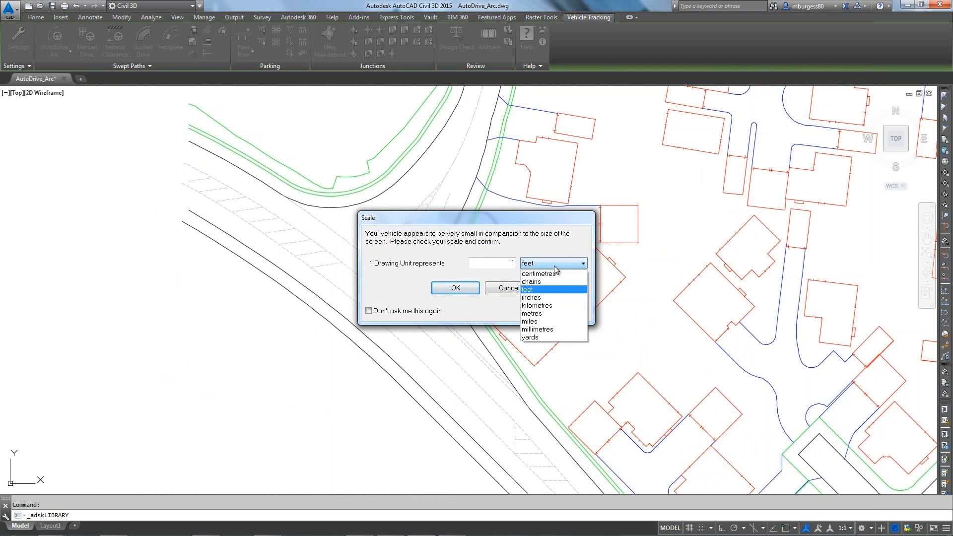
click(546, 330)
click(467, 289)
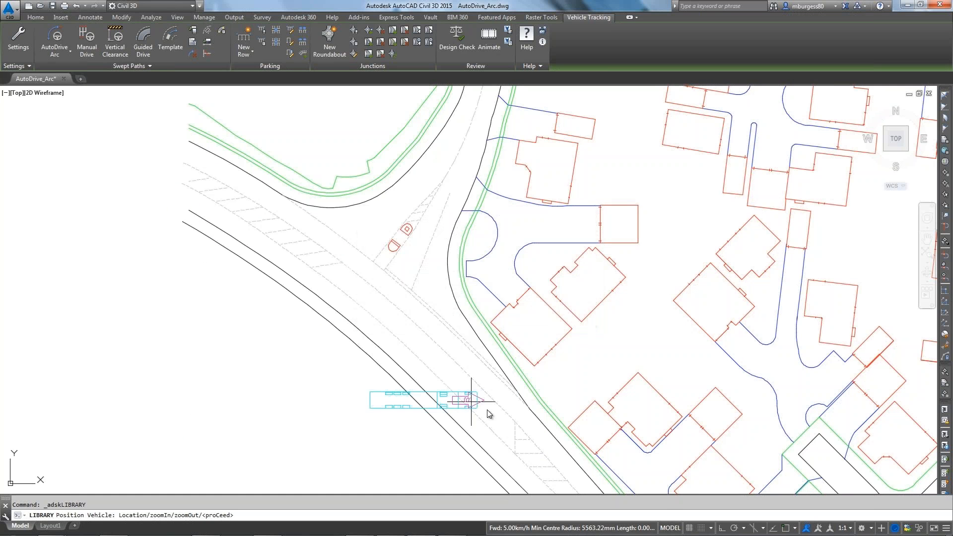
Step: Place the articulated vehicle on the road and AutoDrive an arc path up and round the bend
click(521, 475)
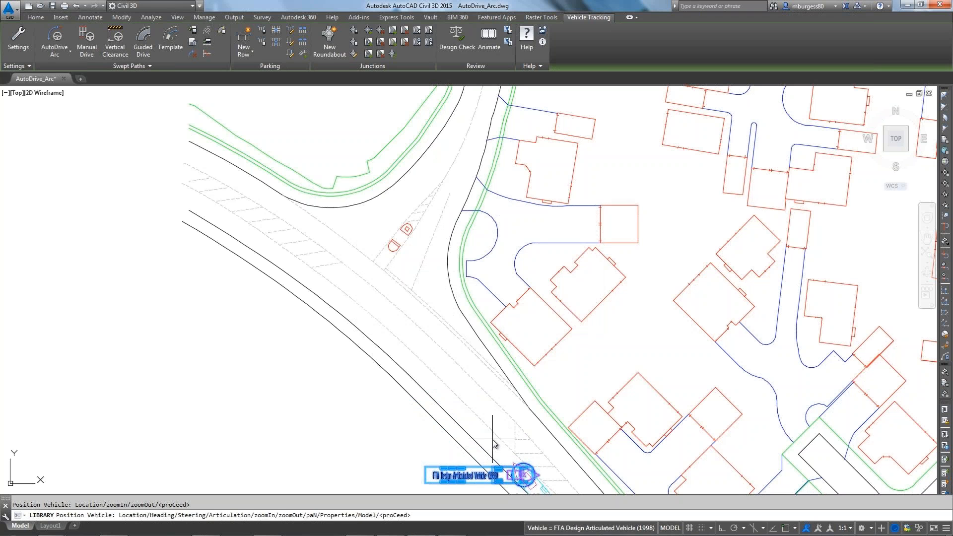
click(272, 220)
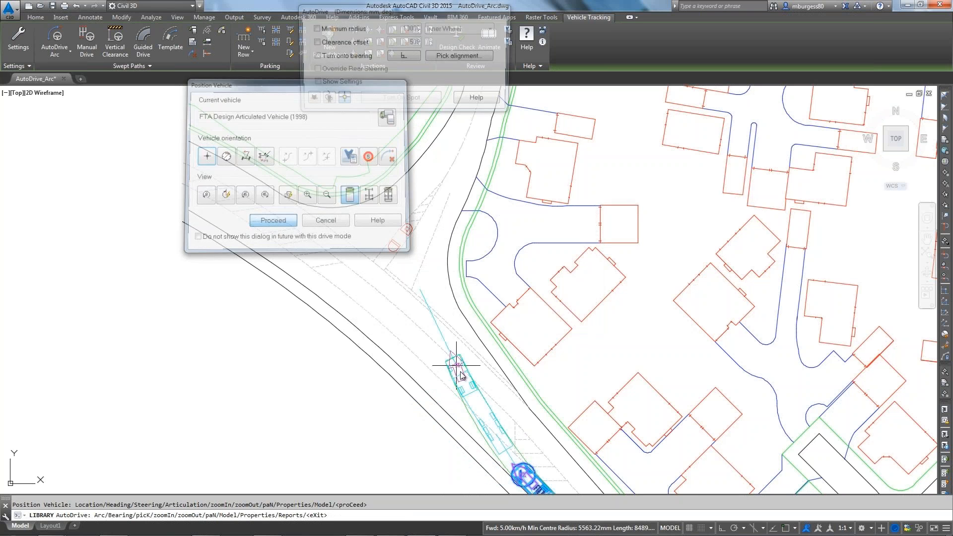
click(449, 375)
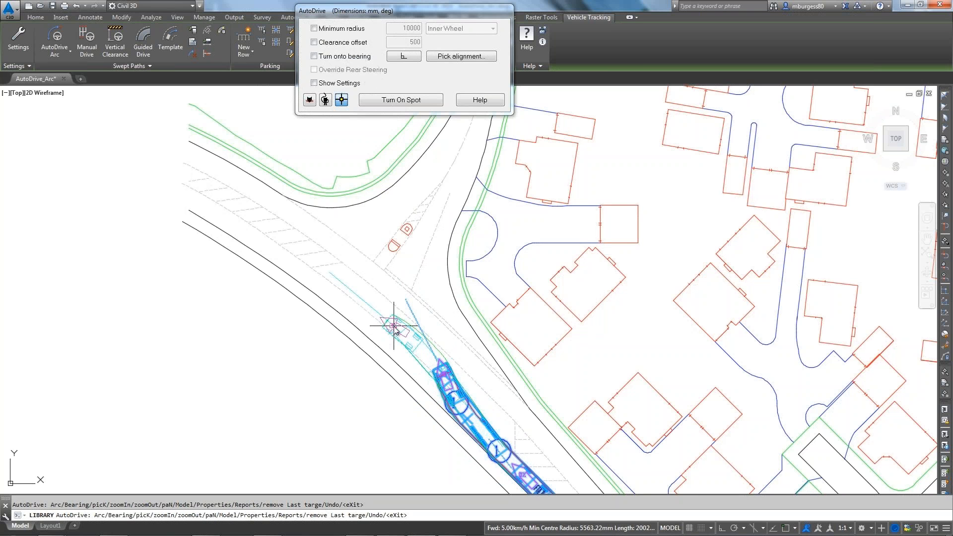
click(401, 326)
click(348, 283)
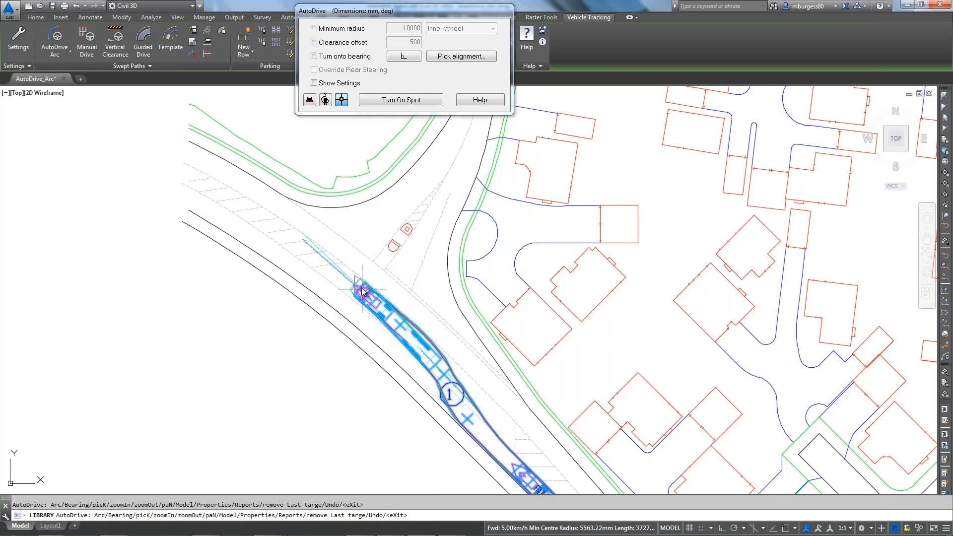
click(378, 218)
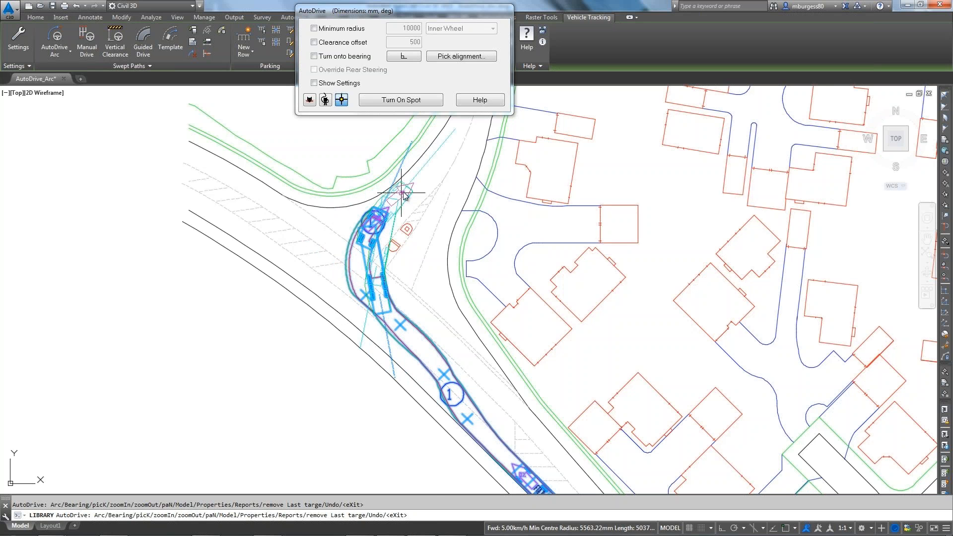
click(411, 187)
click(456, 133)
middle_drag(456, 133, 383, 265)
click(403, 214)
key(Return)
Step: Drag a path control point beside the road to reshape the swept path
mouse_move(336, 369)
middle_down()
mouse_move(375, 324)
mouse_move(406, 206)
middle_up()
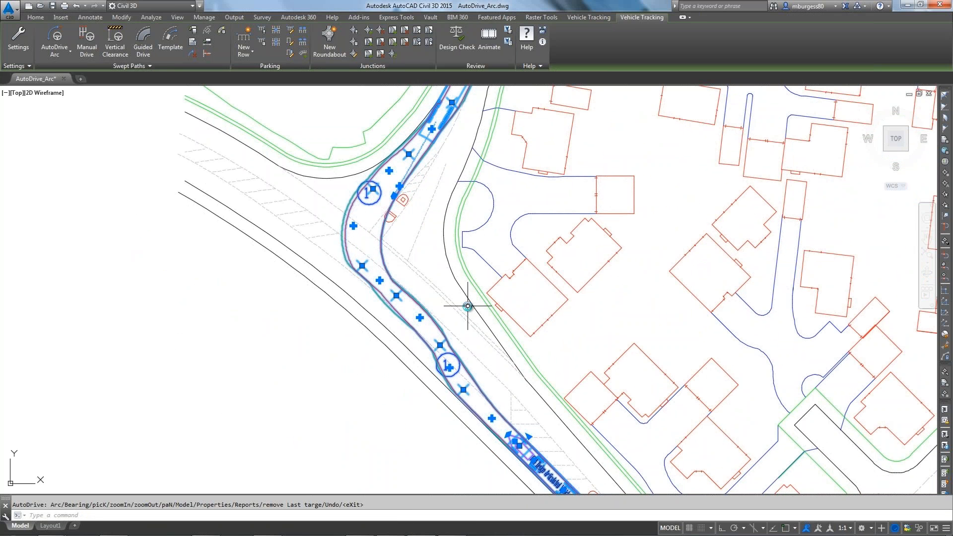
scroll(442, 345, up, 1)
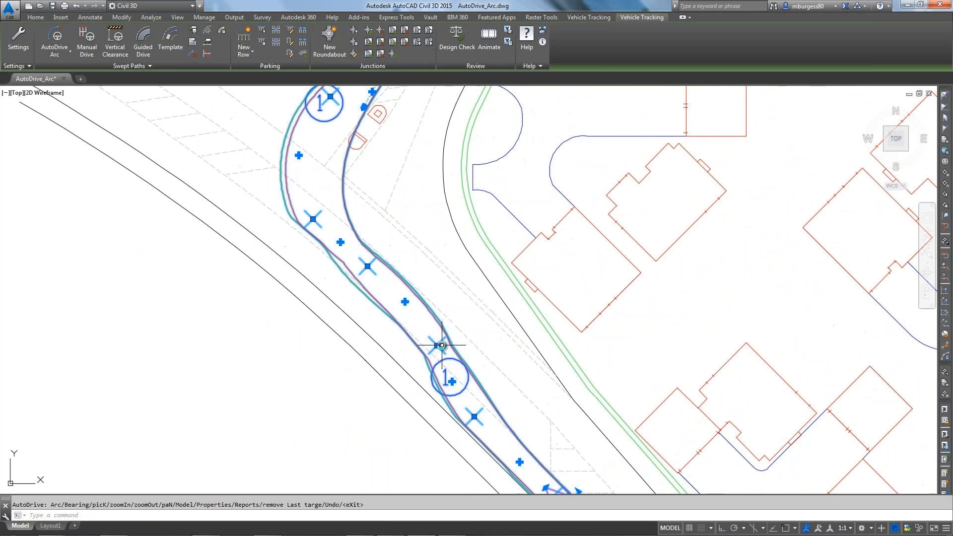
click(442, 345)
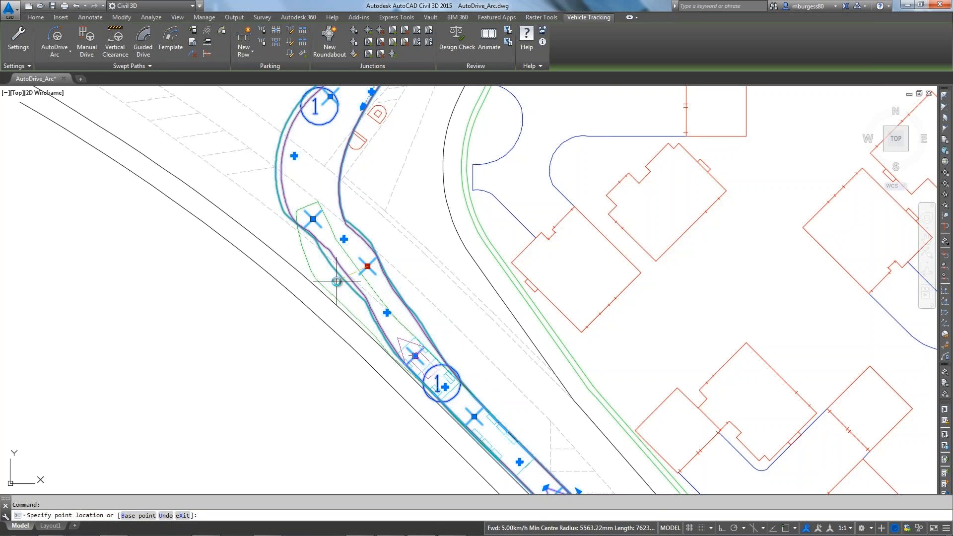
middle_drag(381, 240, 464, 366)
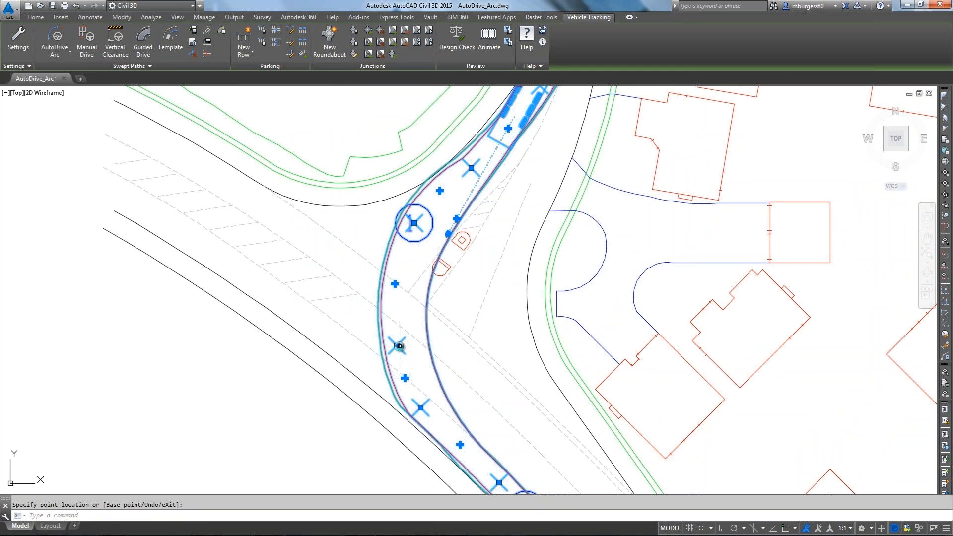
click(374, 340)
click(373, 340)
click(362, 335)
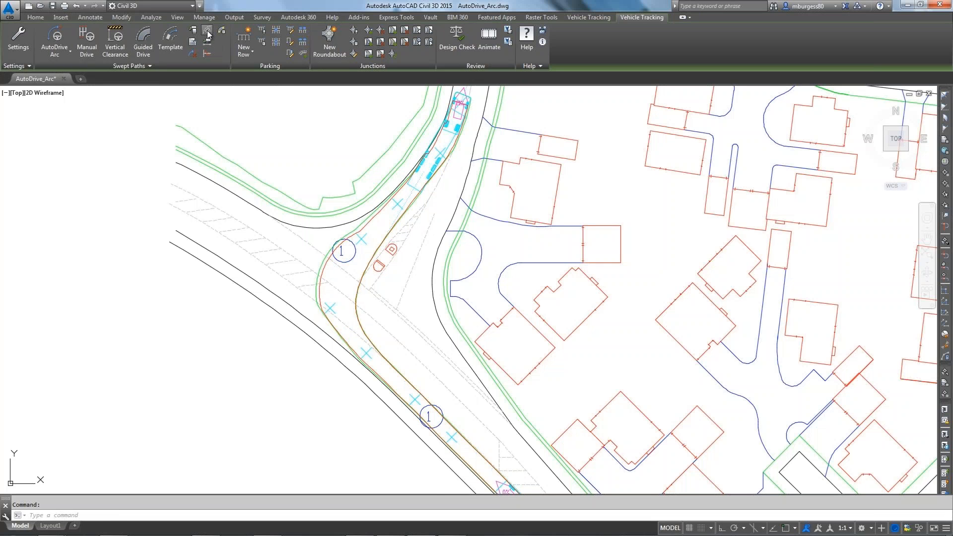
Step: Place vehicle outlines at the bend, including one with visibility sightlines
click(207, 42)
scroll(356, 218, up, 2)
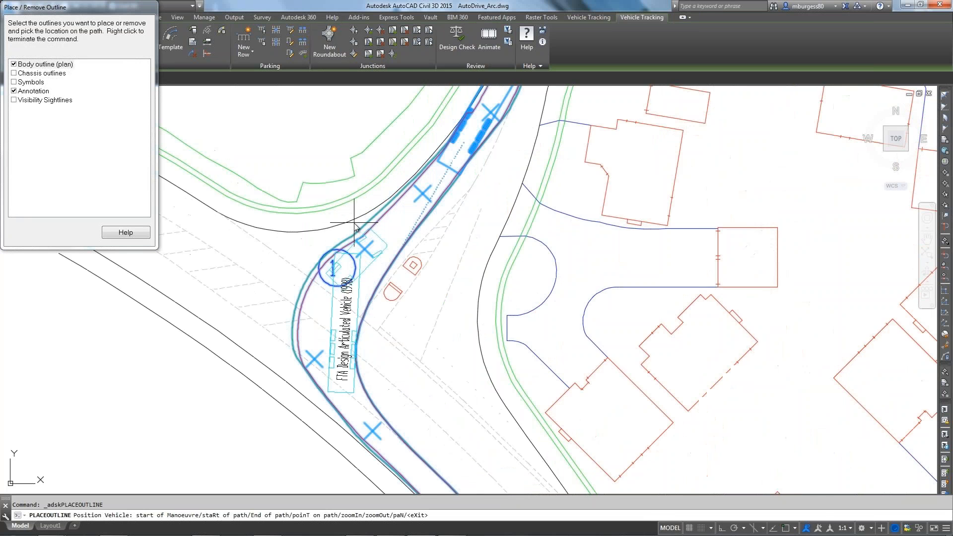
click(350, 244)
middle_drag(417, 388, 313, 173)
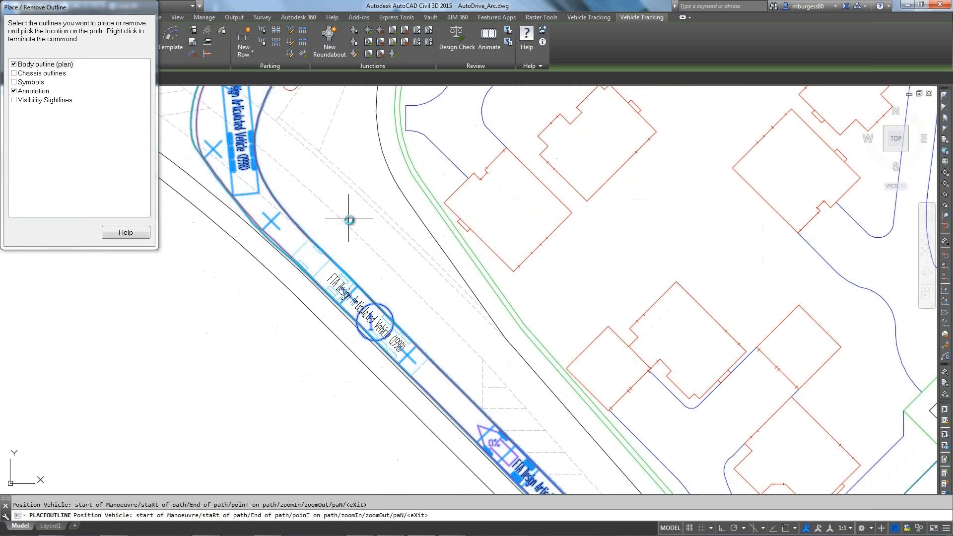
click(14, 100)
middle_drag(360, 265, 370, 371)
scroll(370, 372, down, 4)
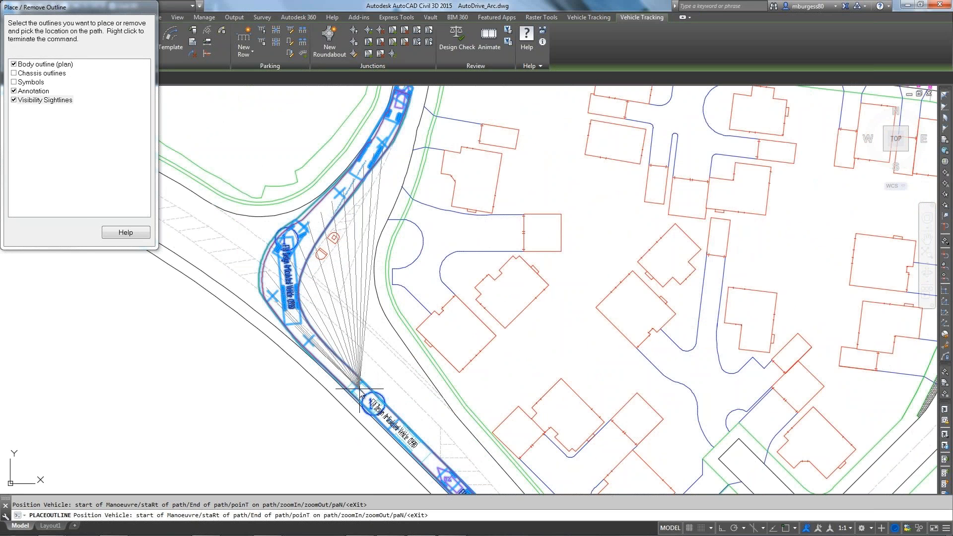
click(359, 389)
right_click(359, 389)
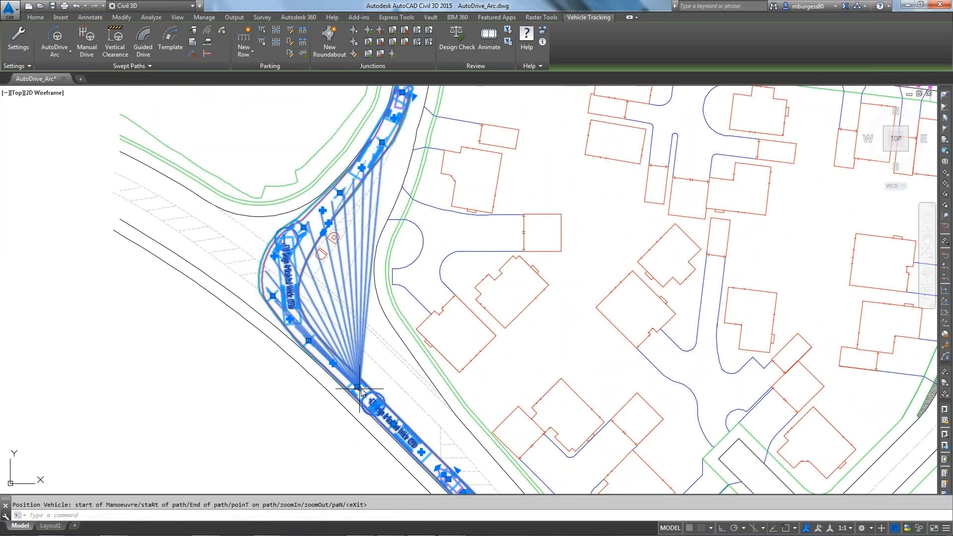
key(Escape)
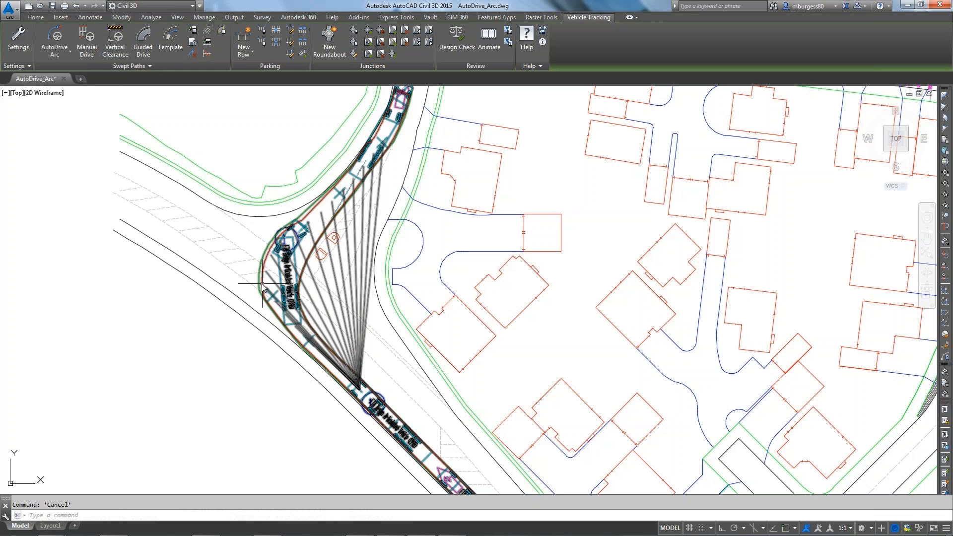
Step: Insert the vehicle profile diagram at the lower left of the road
click(263, 288)
click(208, 41)
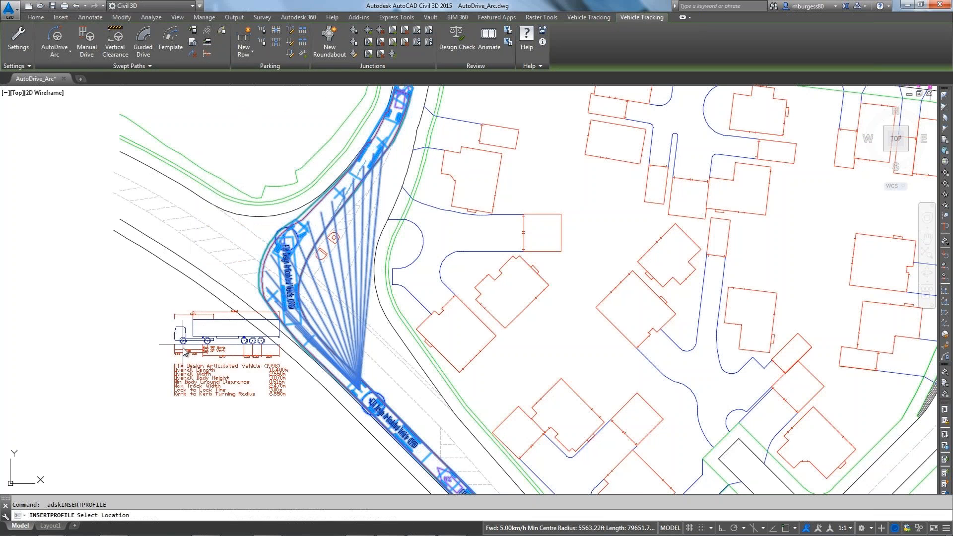
click(149, 360)
Step: Hatch the body and chassis envelopes with chassis outlines off, for this session only
click(197, 45)
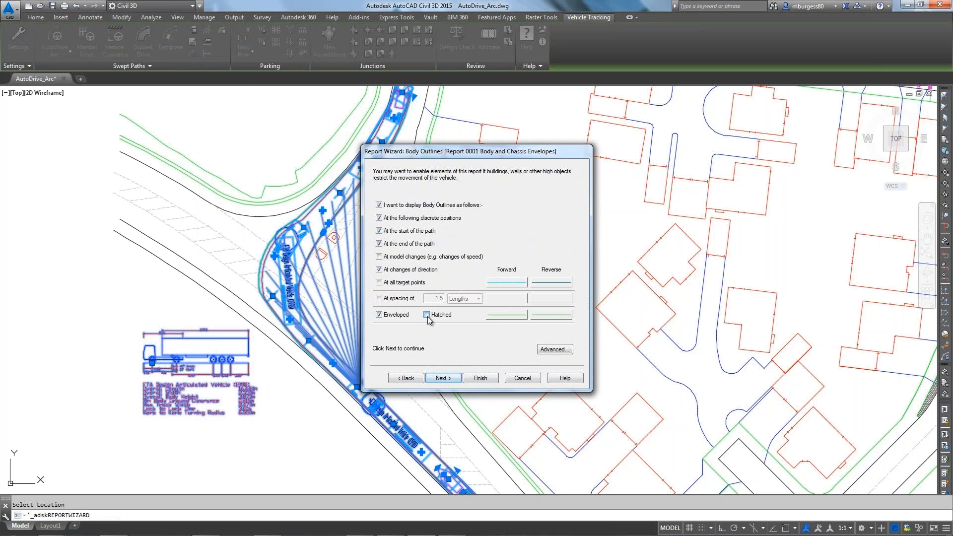
click(445, 379)
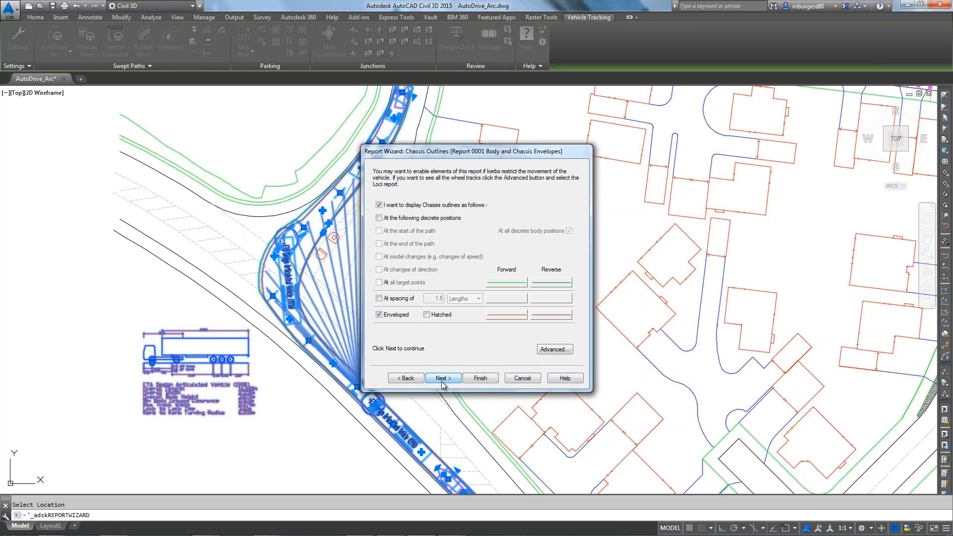
click(379, 205)
click(480, 378)
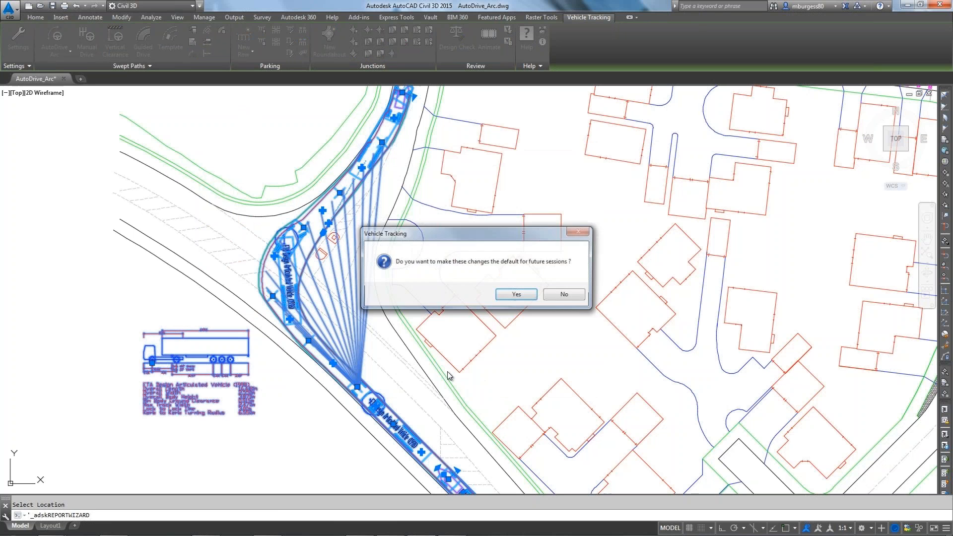
click(569, 297)
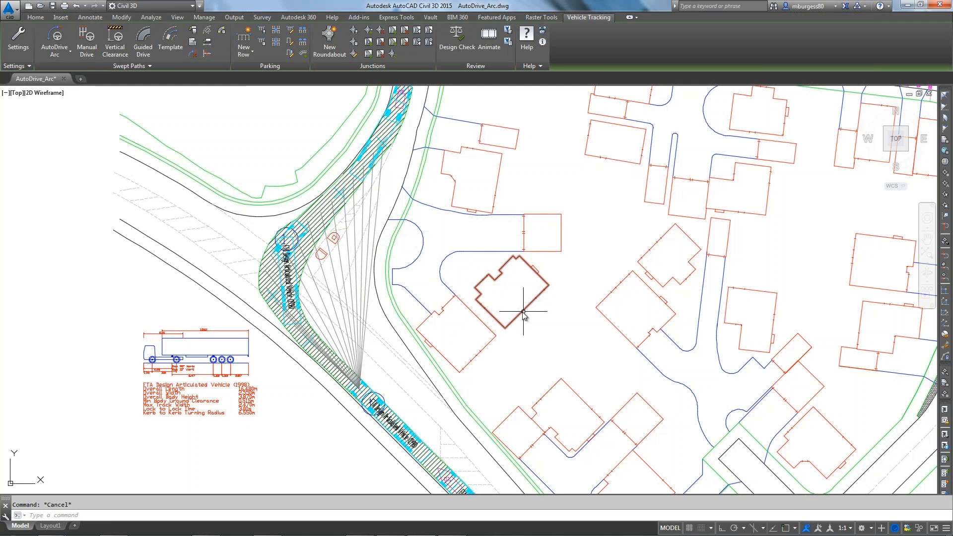
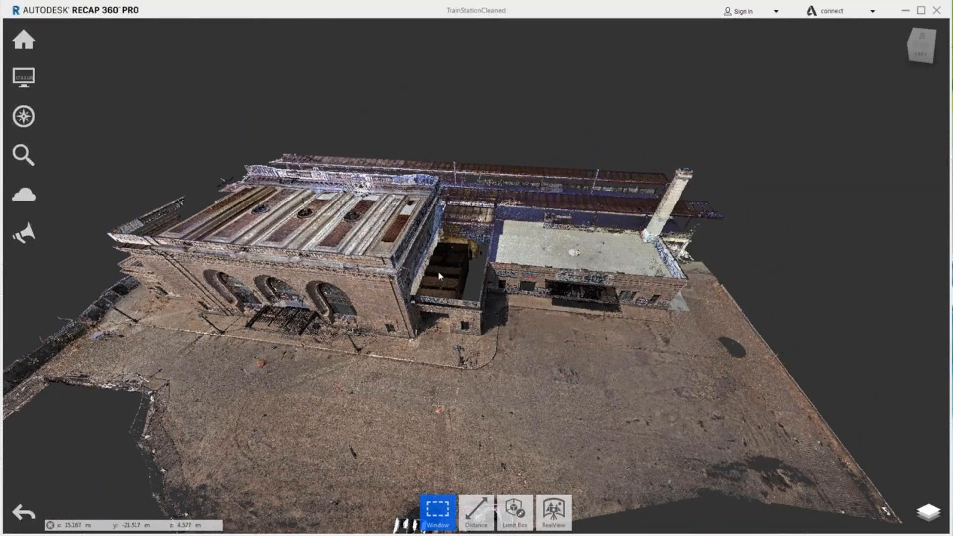
Step: Import the UAV-Model.rcs scan into the TrainStationCleaned project and choose manual registration
mouse_move(26, 40)
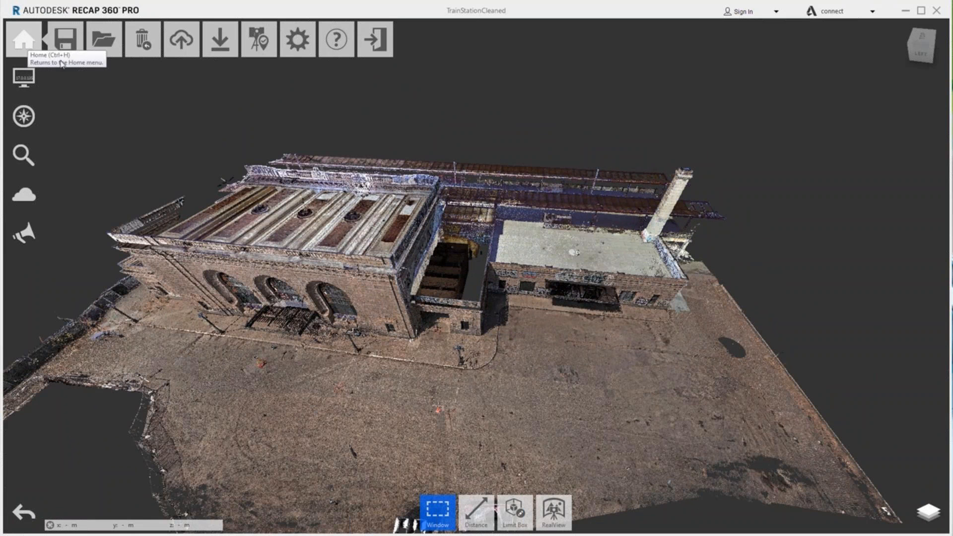
mouse_move(219, 43)
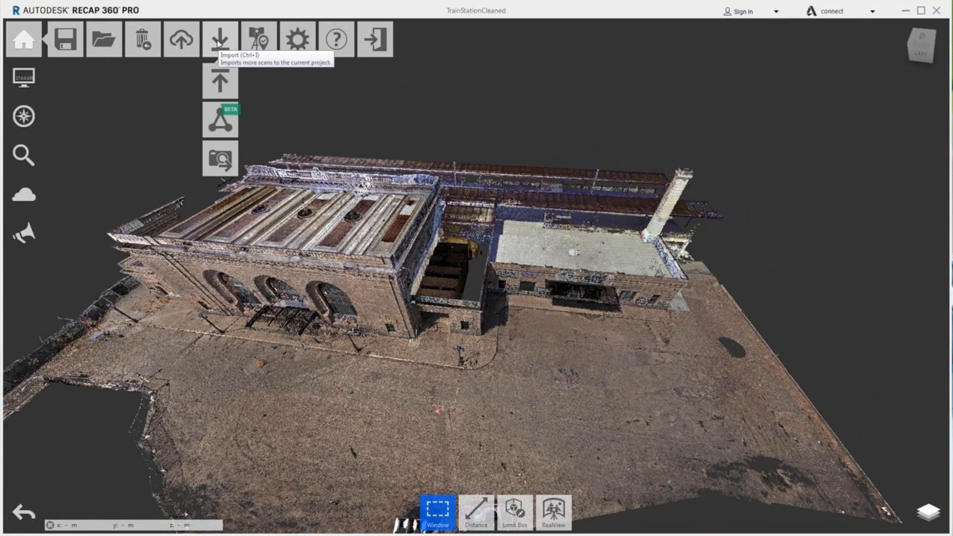
click(219, 43)
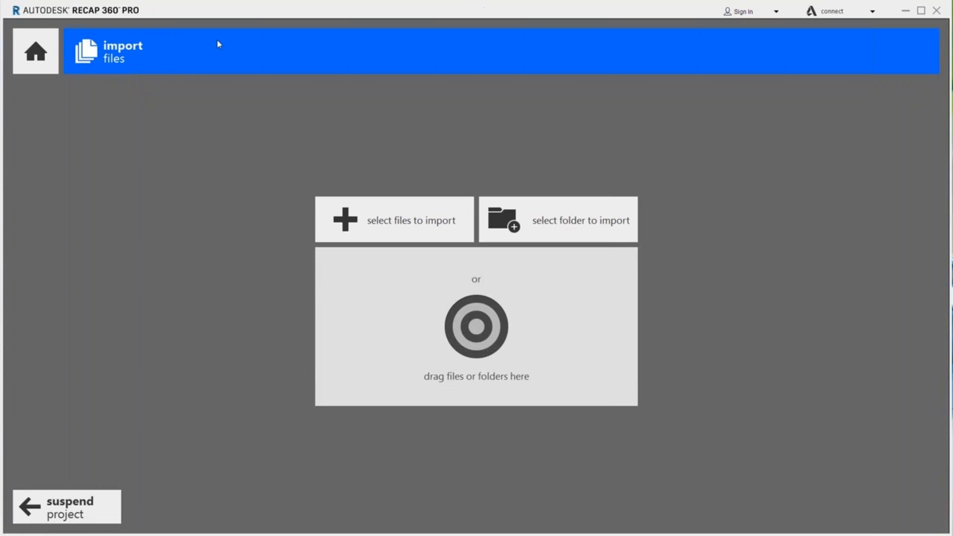
click(382, 226)
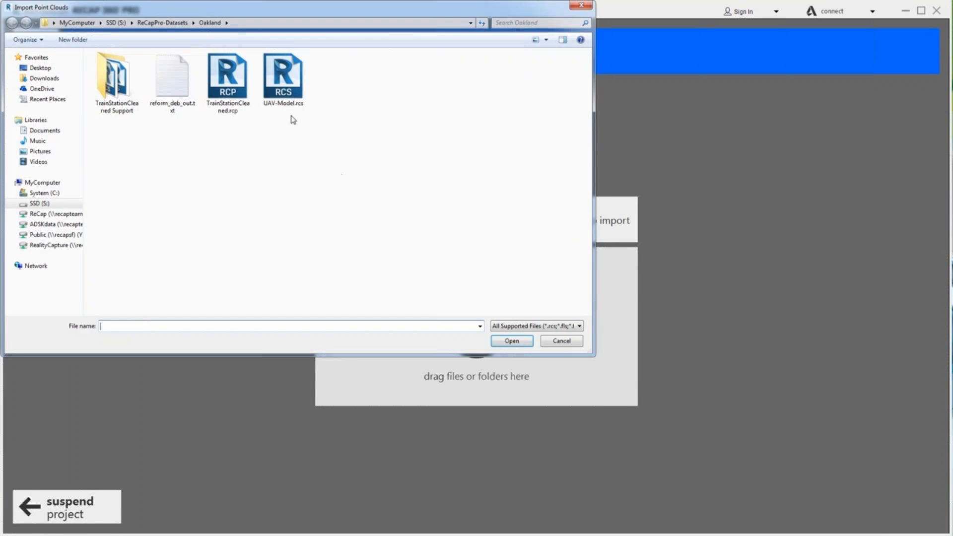
click(286, 106)
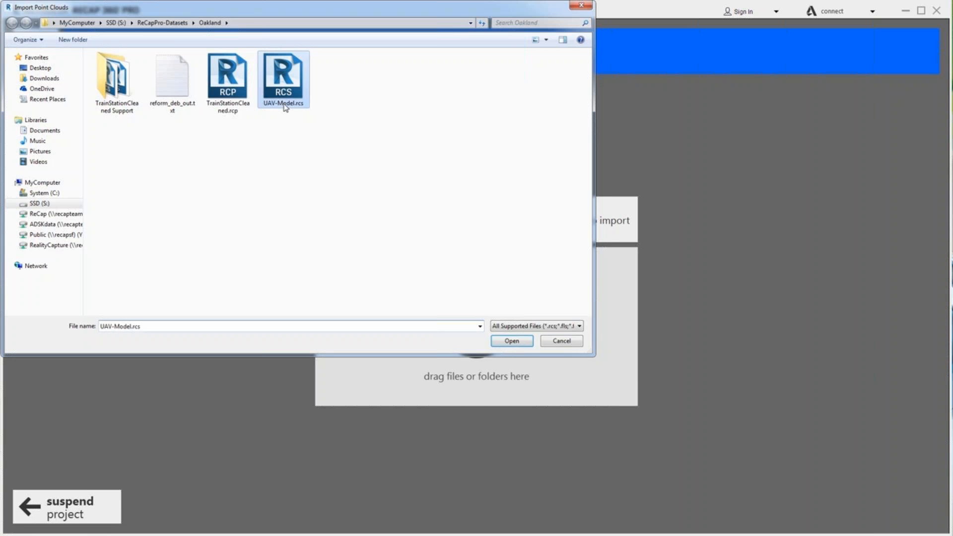
click(511, 342)
mouse_move(852, 513)
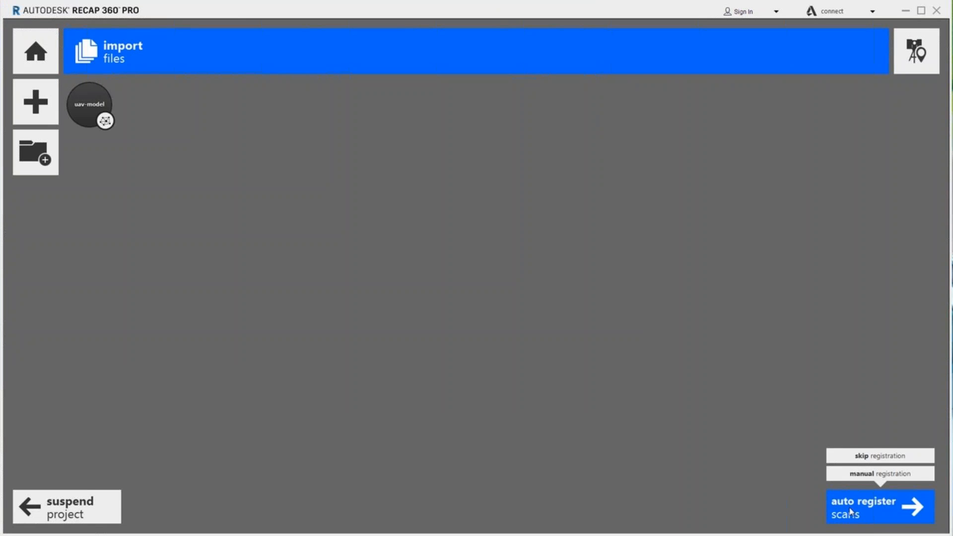
click(860, 475)
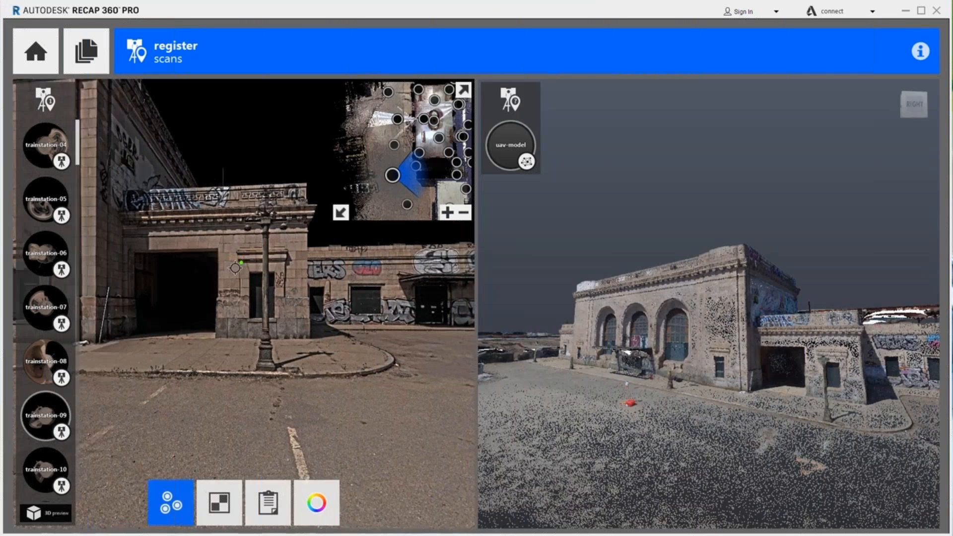
Step: Orbit and zoom the station and drone scans so both show the same street area
drag(236, 268, 456, 304)
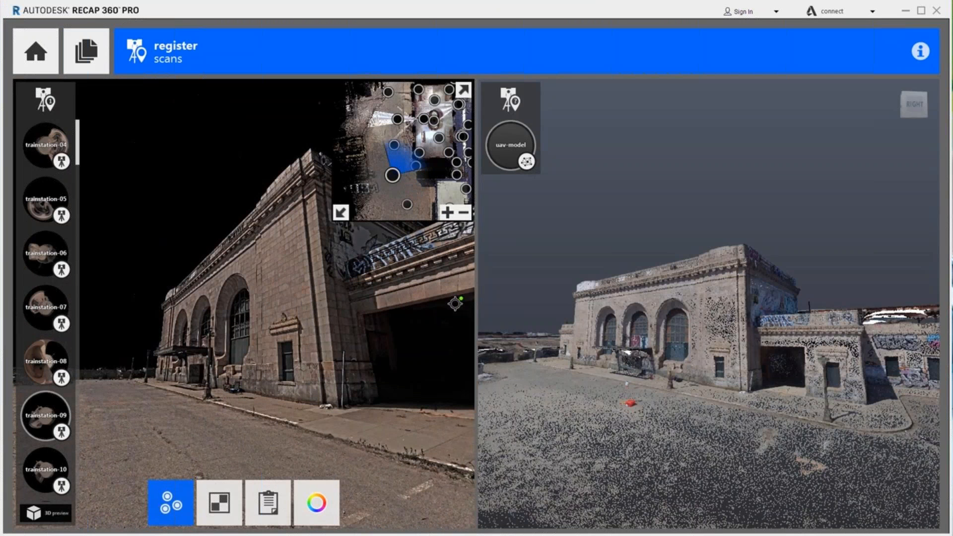
scroll(287, 343, up, 5)
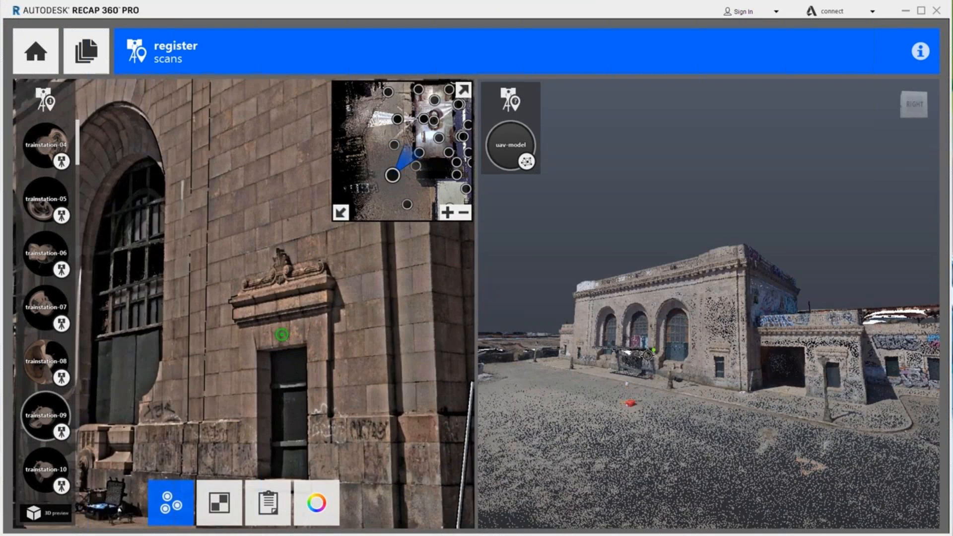
scroll(718, 357, up, 5)
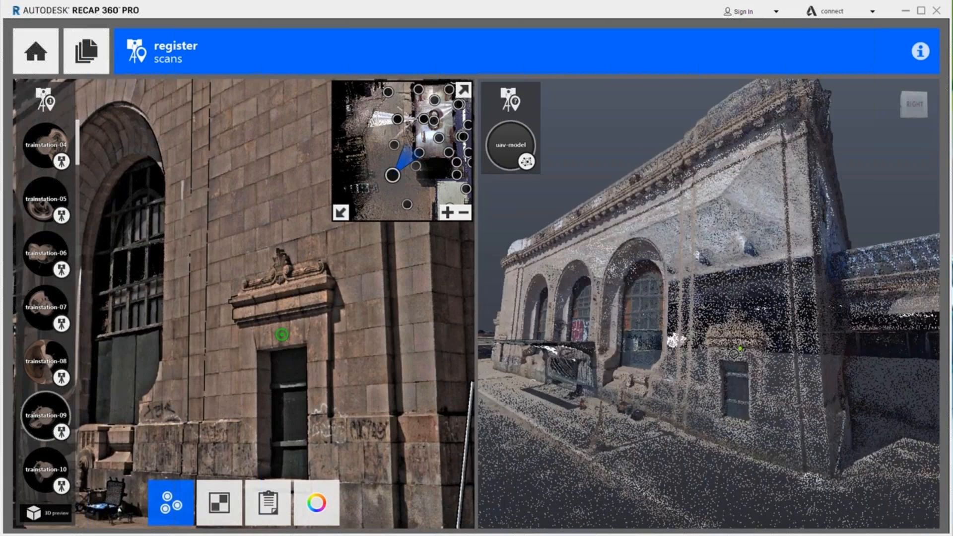
scroll(734, 353, up, 3)
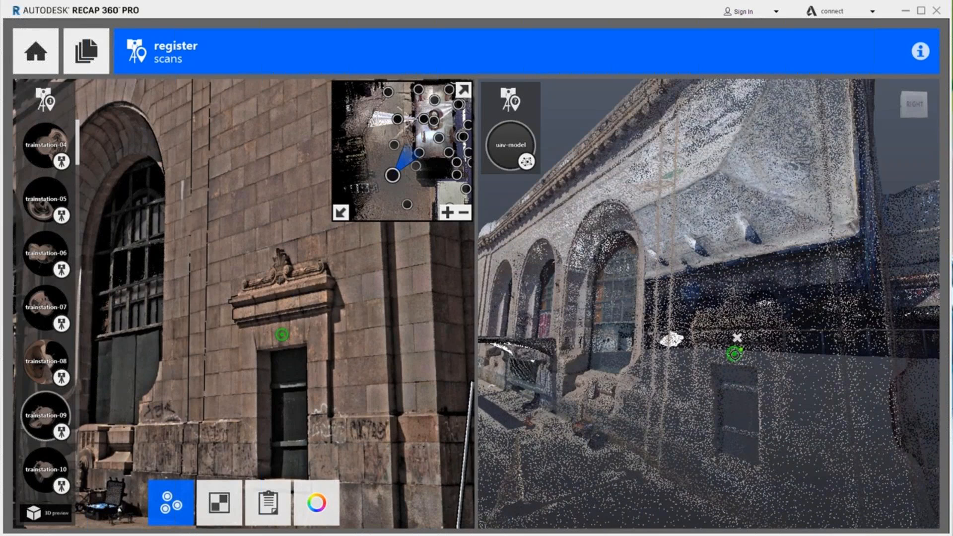
drag(602, 211, 632, 244)
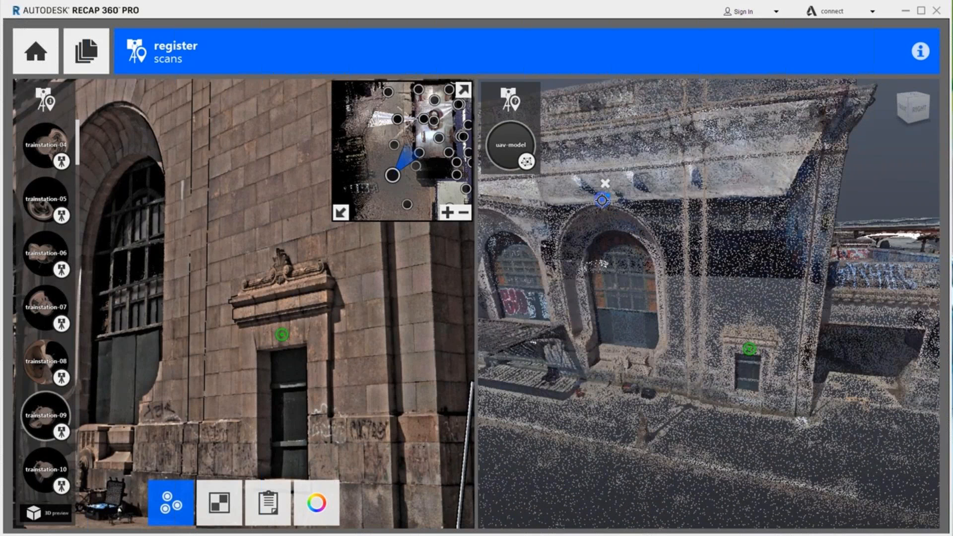
drag(115, 105, 237, 163)
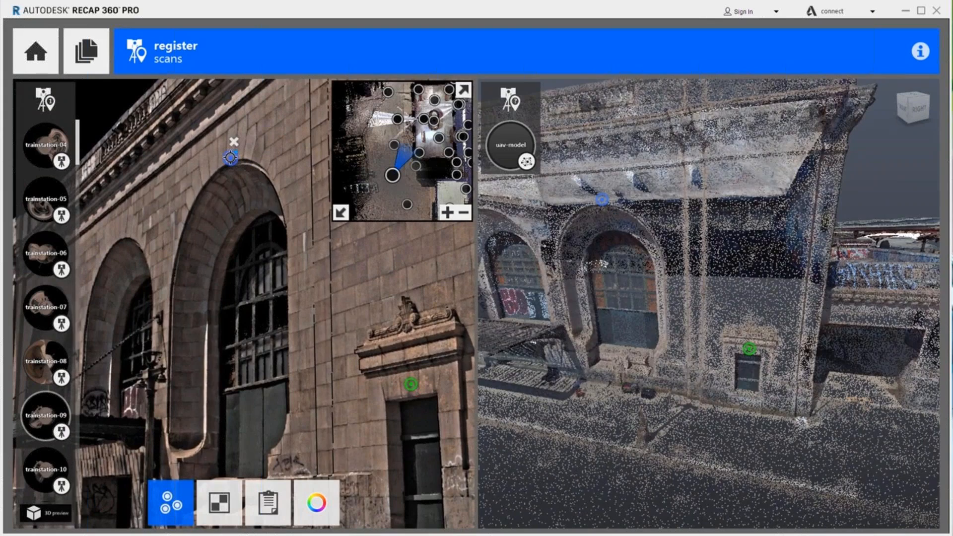
drag(600, 420, 685, 488)
scroll(250, 393, down, 5)
drag(261, 387, 226, 181)
scroll(616, 416, down, 3)
middle_drag(601, 489, 641, 431)
scroll(642, 432, up, 4)
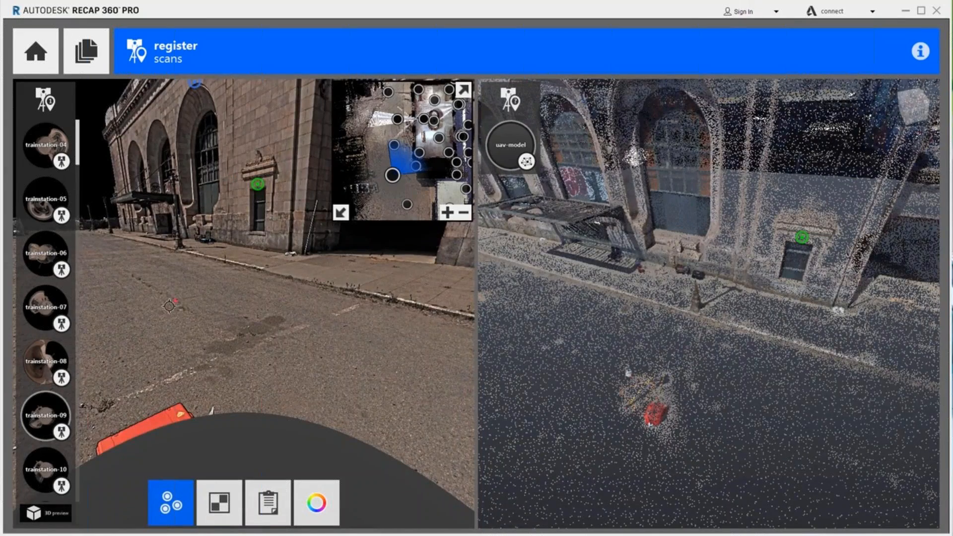
scroll(175, 274, up, 5)
Step: Mark a matching street point in both scans, merge the drone scan, and open the project
click(184, 277)
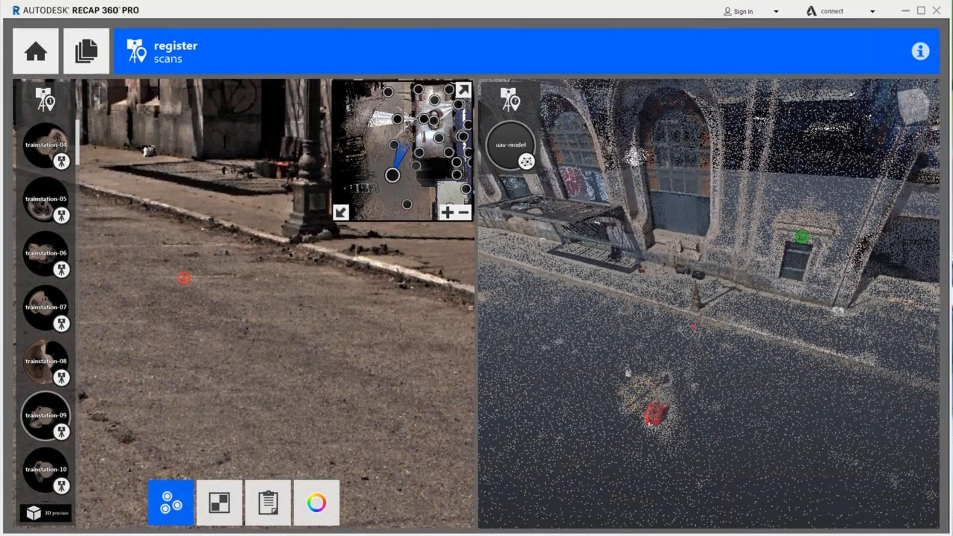
scroll(691, 334, up, 3)
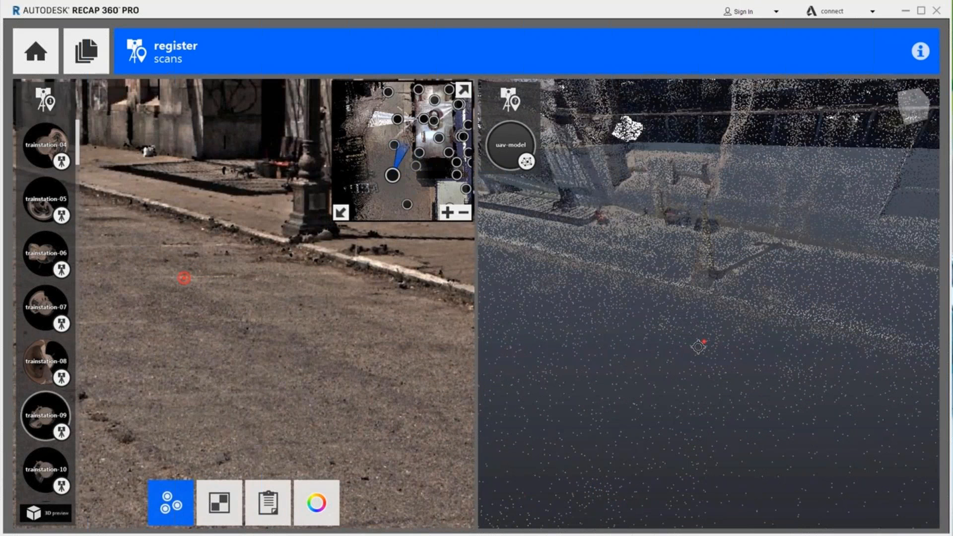
click(699, 345)
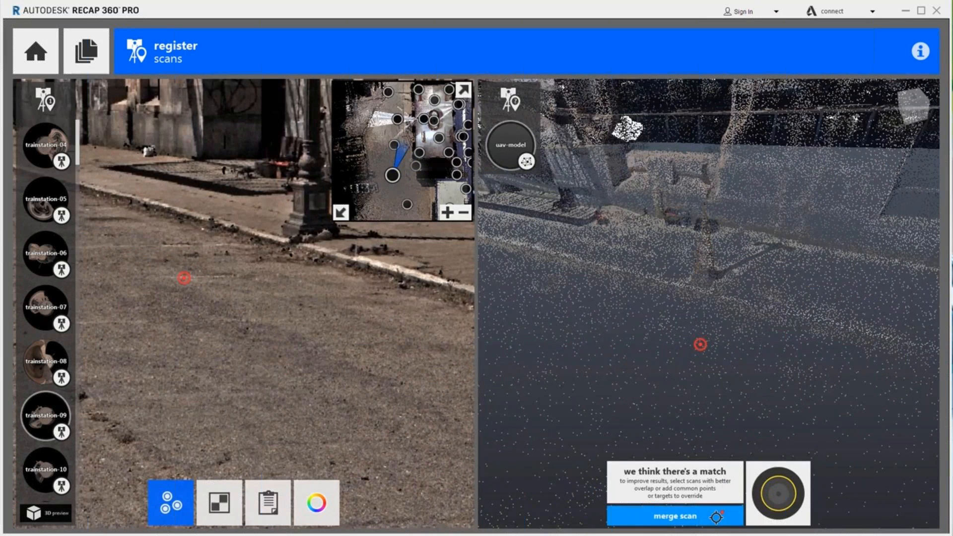
click(716, 517)
click(860, 507)
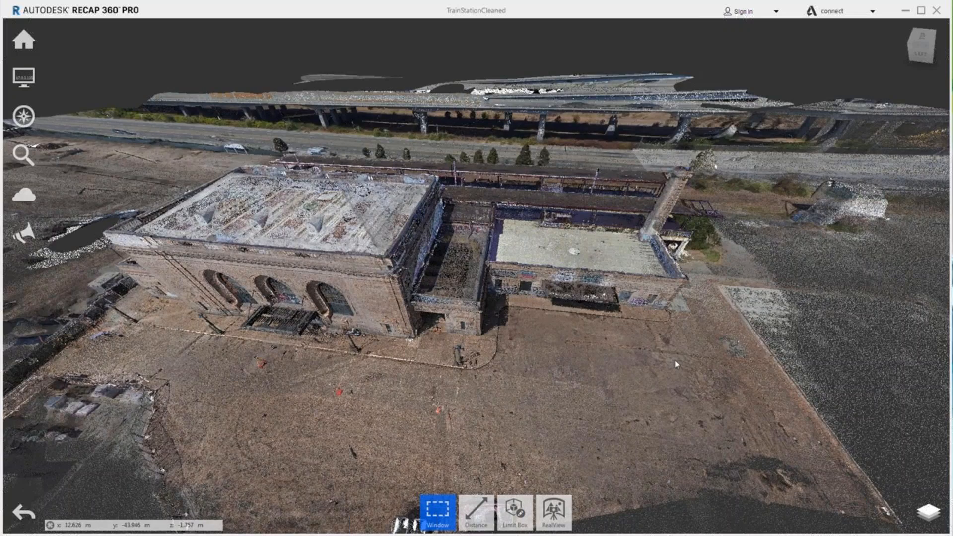
Step: Zoom out and orbit the merged train station cloud to a top-down view
scroll(581, 335, down, 5)
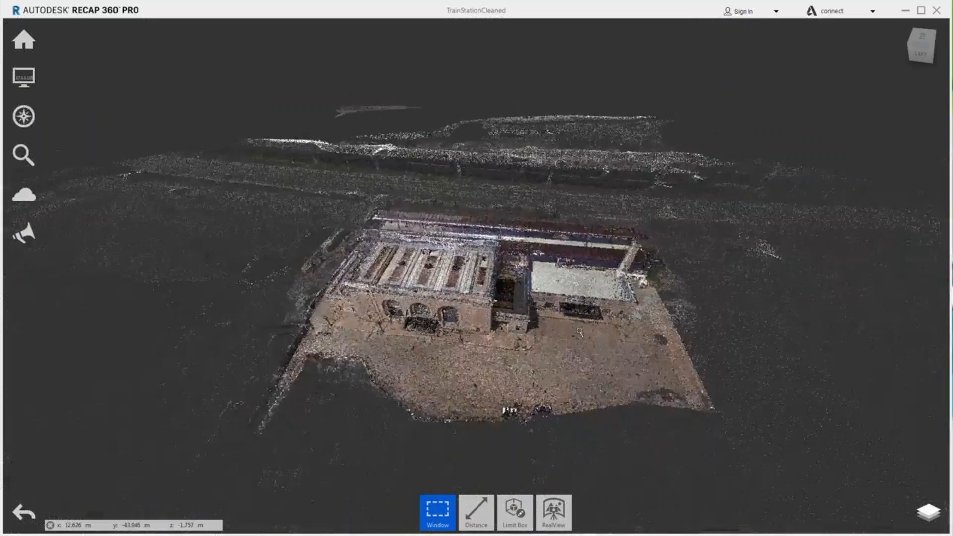
scroll(580, 333, down, 2)
drag(588, 329, 595, 404)
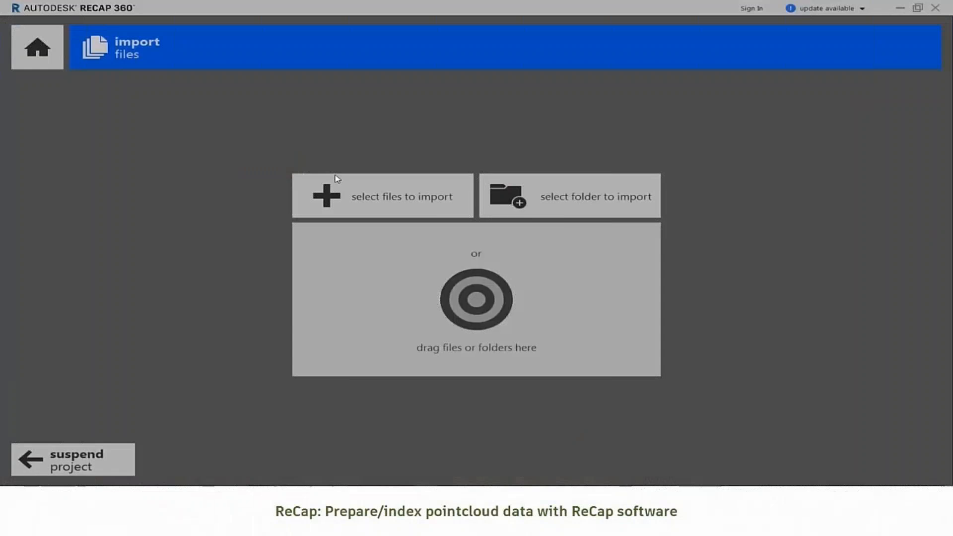
Step: Create a new ReCap project named WVProject in the WVModel\ReCap folder
click(522, 273)
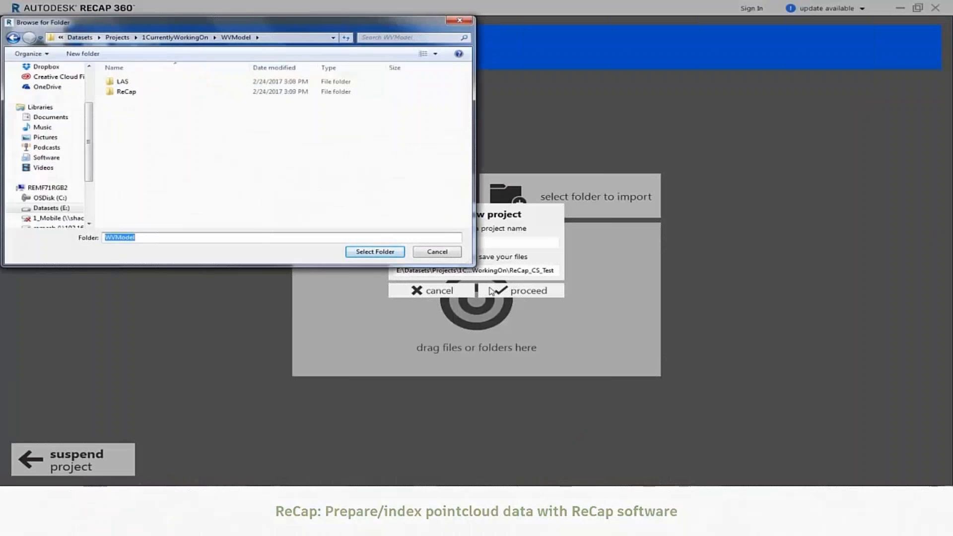
double_click(126, 91)
click(375, 252)
text(WVProject)
click(521, 291)
Step: Select the .las point cloud file from the WVModel LAS folder for import
click(417, 201)
click(236, 22)
double_click(117, 66)
click(156, 66)
click(380, 237)
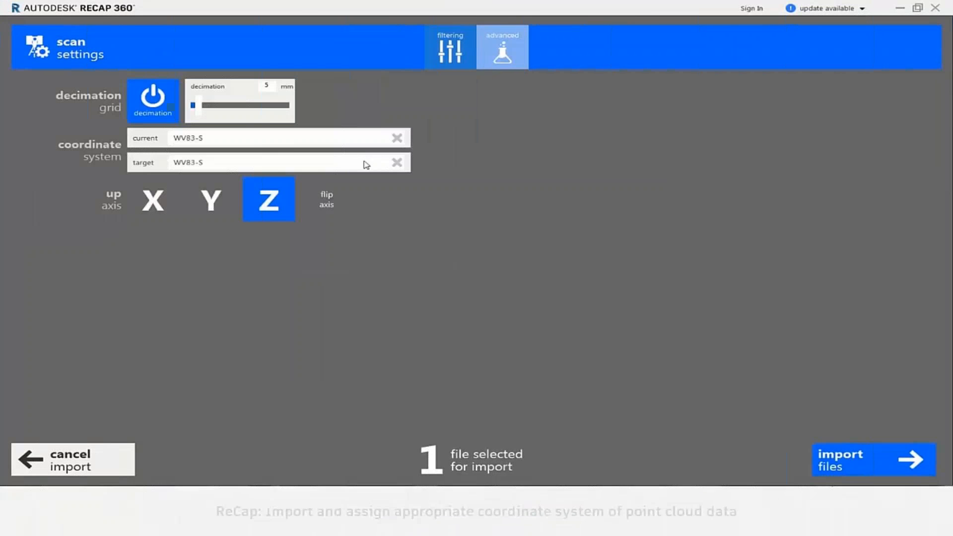
Step: Set current and target coordinate systems to WV83-SF, then import and index the scan
click(366, 139)
click(461, 222)
click(641, 239)
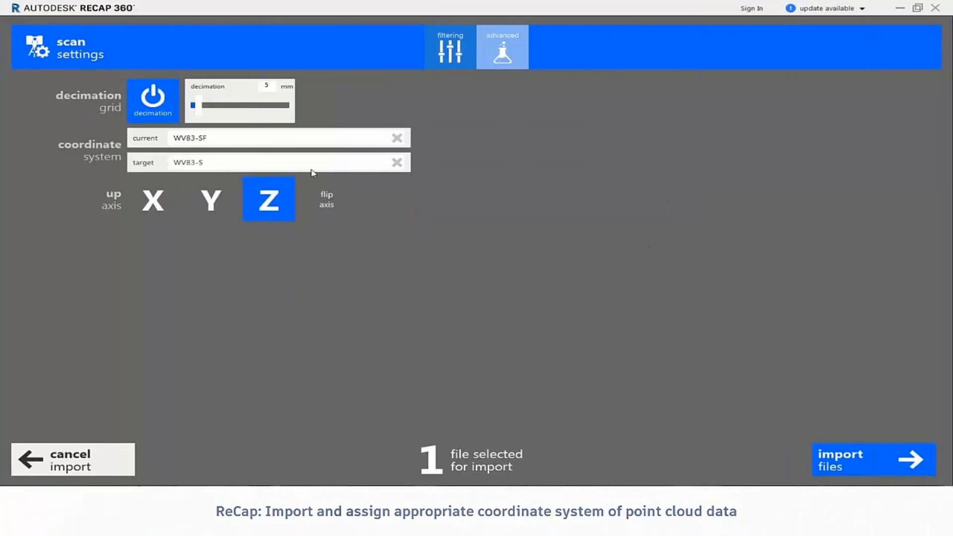
click(312, 165)
click(467, 238)
click(639, 263)
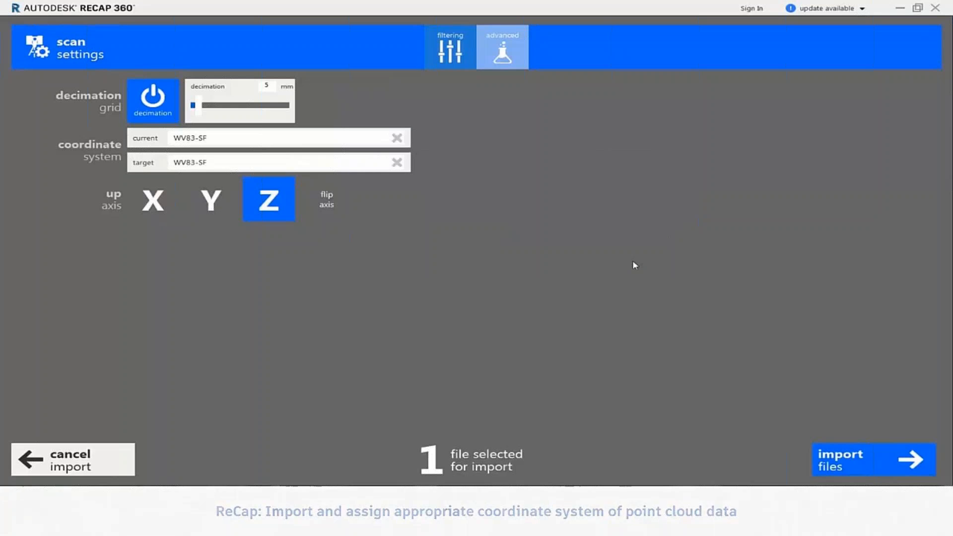
click(842, 459)
click(842, 459)
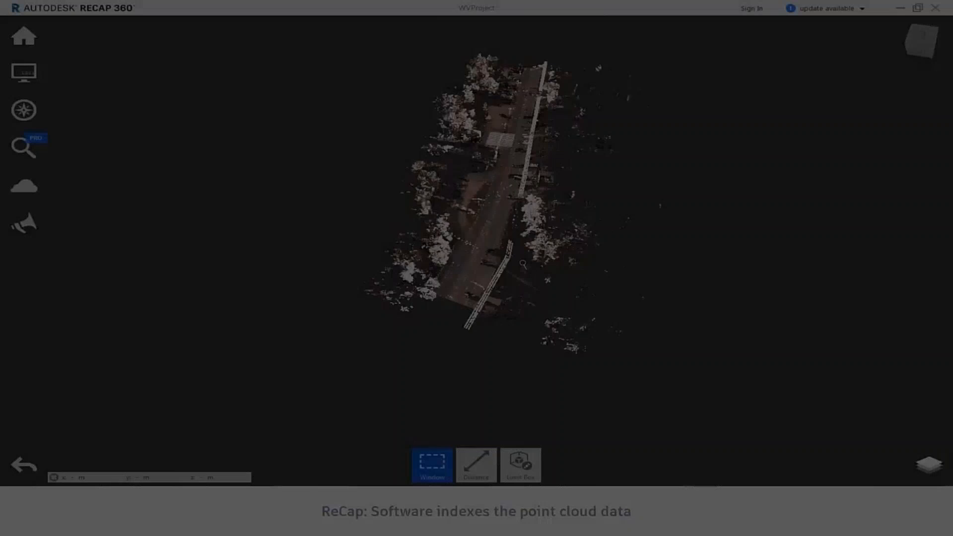
Step: From a top-down view, fence-clip the point cloud to the road strip
scroll(523, 265, up, 4)
shift+middle_drag(523, 264, 546, 243)
click(922, 36)
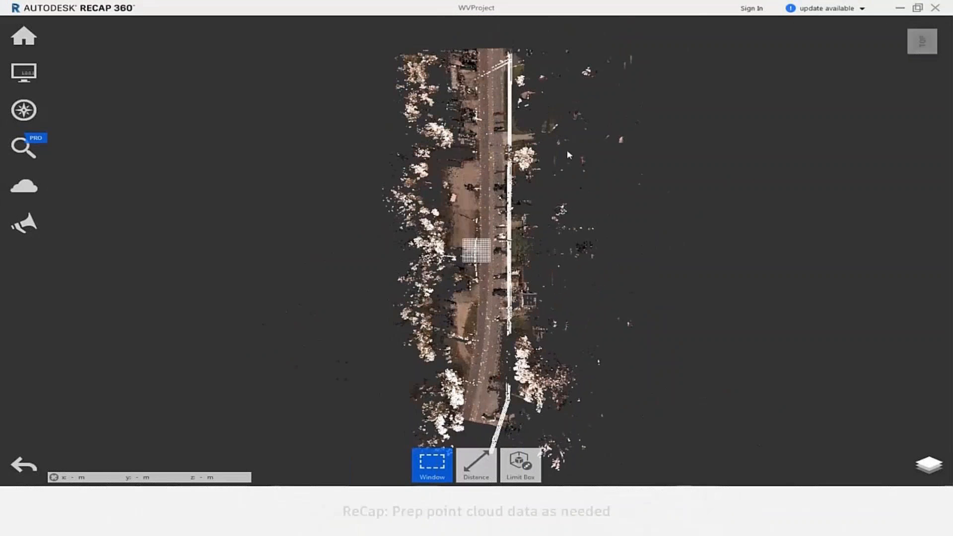
click(432, 466)
click(432, 387)
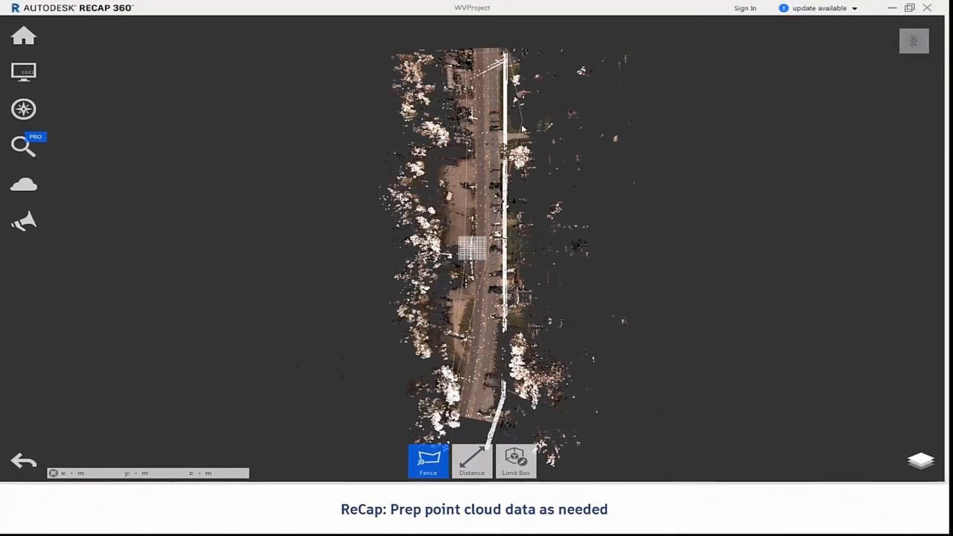
click(502, 421)
click(472, 459)
Step: Start a new InfraWorks model stored on this computer
click(264, 87)
click(437, 231)
click(436, 249)
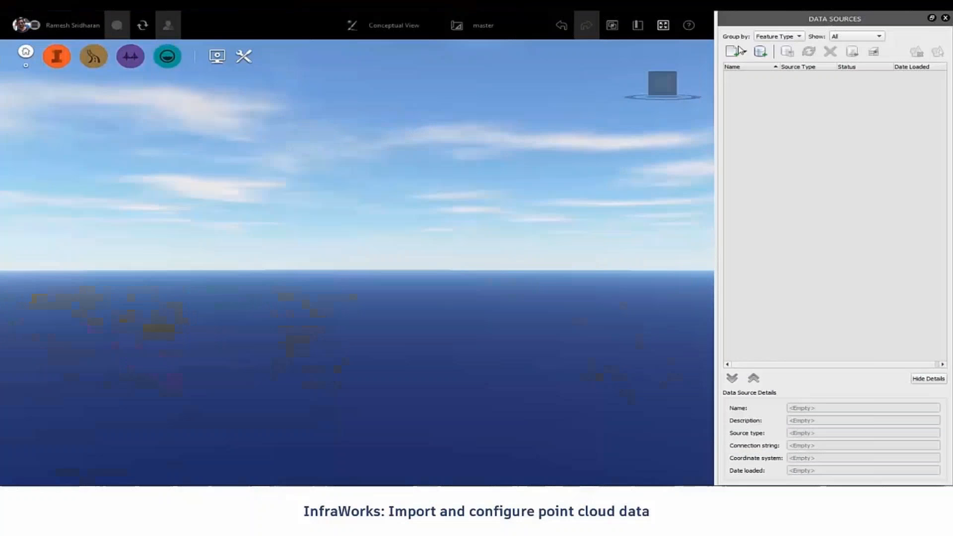
Step: Add WVProject.rcp from WVModel\ReCap as a point cloud data source, configure and refresh it
click(745, 52)
click(761, 167)
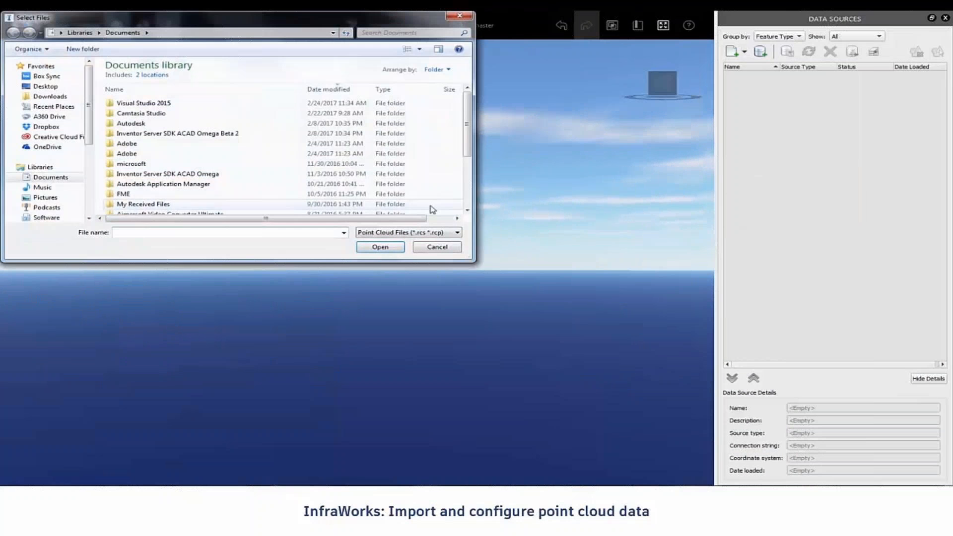
text(E:\Datasets\Projects\1CurrentlyWorkingOn\WVModel)
key(Return)
double_click(134, 91)
click(171, 94)
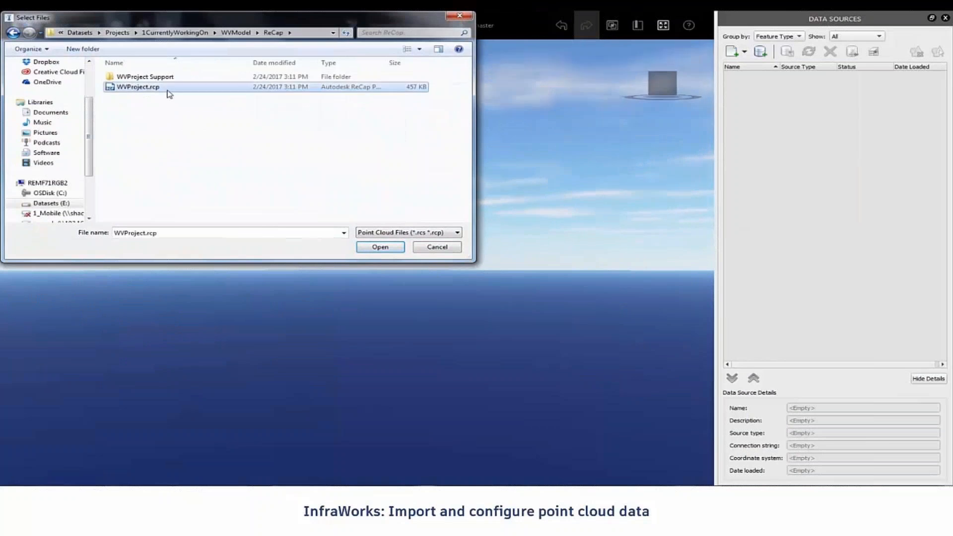
click(386, 248)
right_click(801, 84)
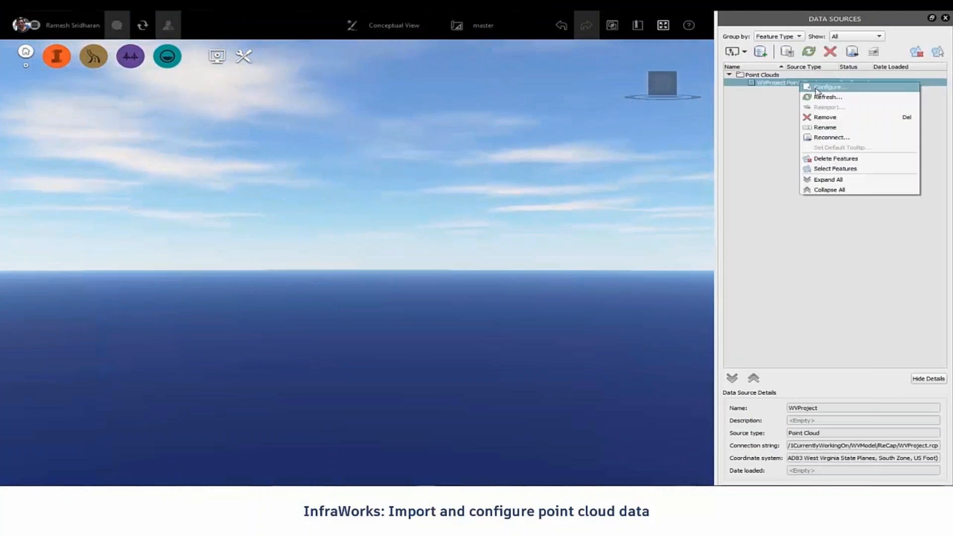
click(814, 87)
click(530, 434)
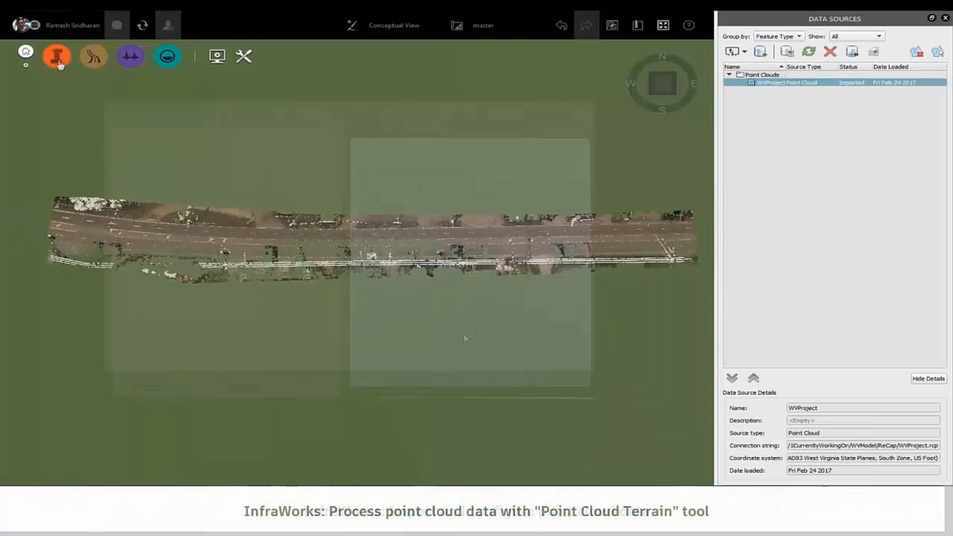
Step: Run Point Cloud Terrain without overriding the model point cloud and start processing
click(56, 56)
click(99, 56)
click(33, 416)
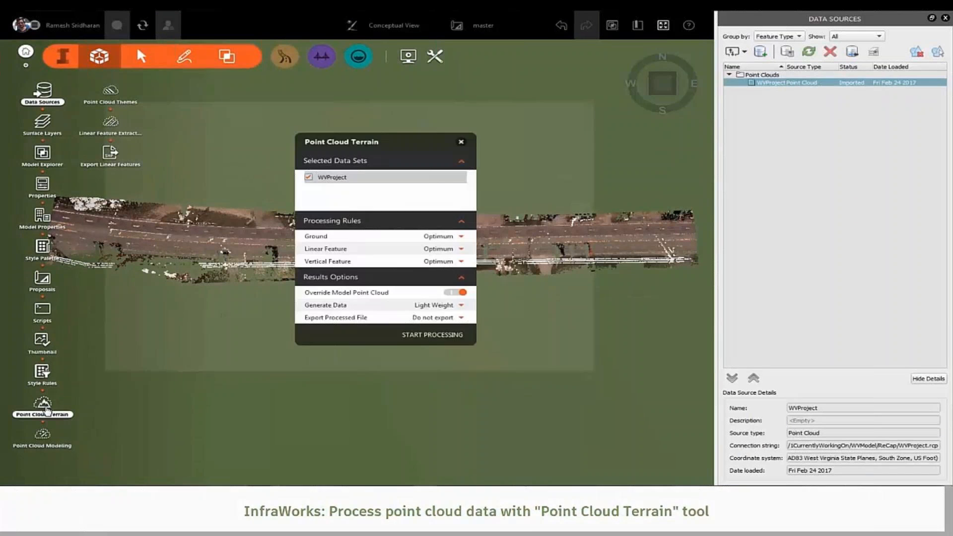
click(456, 293)
click(440, 348)
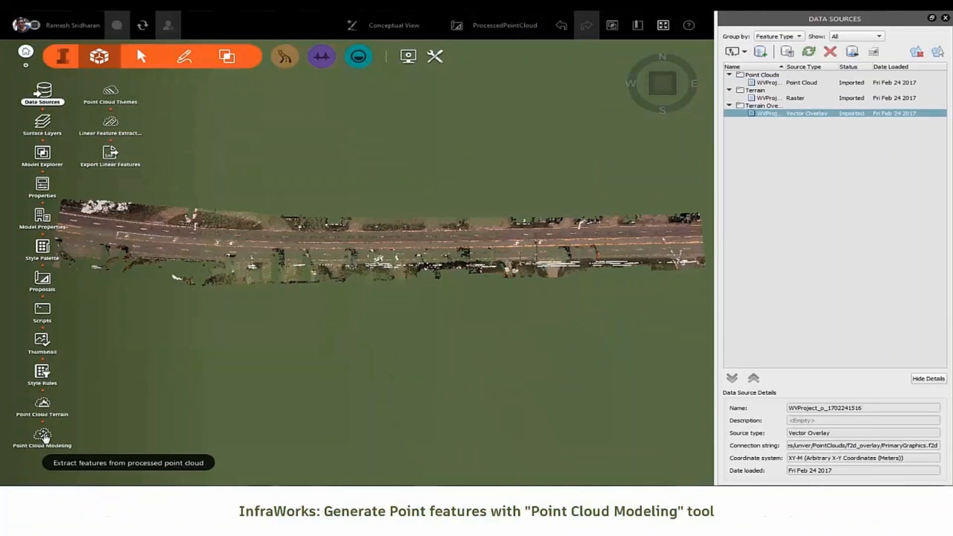
click(45, 436)
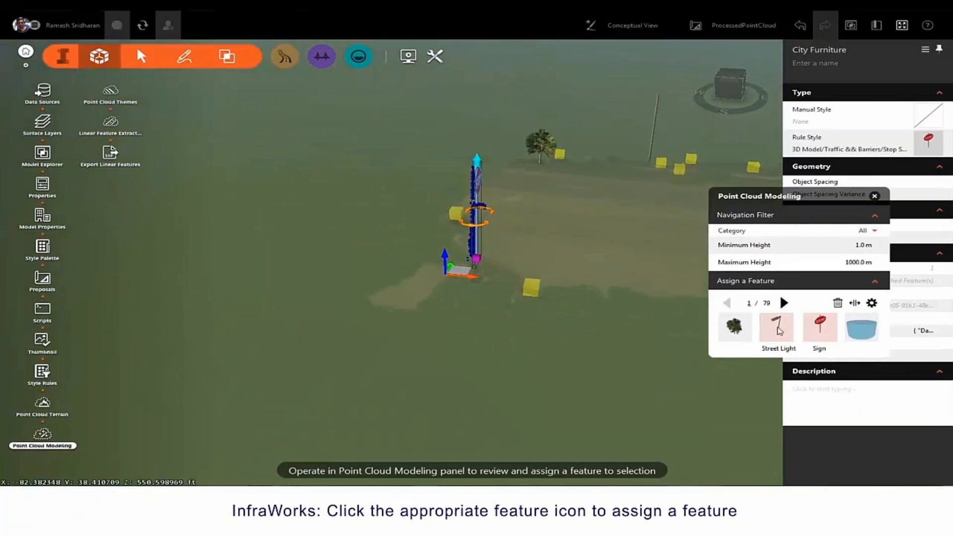
Step: Make the first detected pole a rotated street light and set the minimum height filter to 3.0 m
click(779, 329)
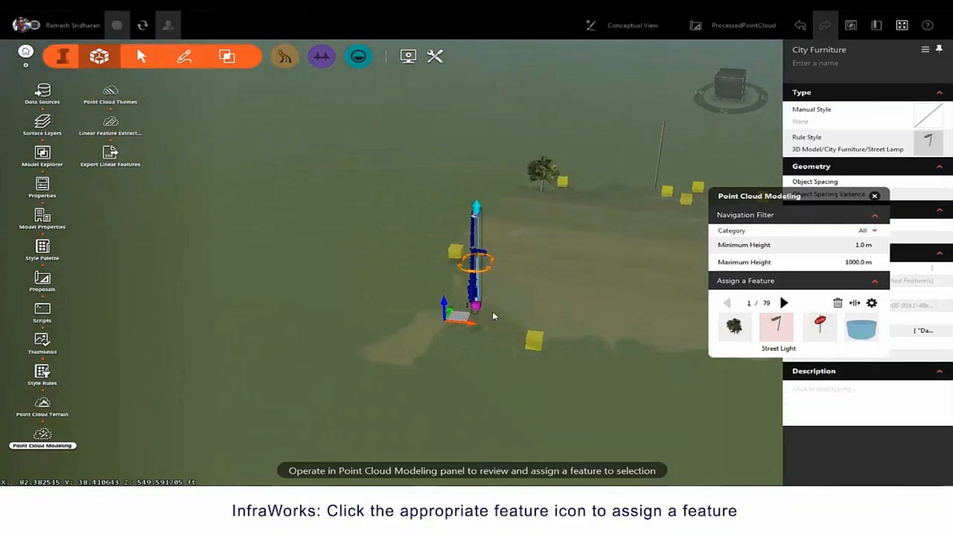
drag(465, 270, 552, 270)
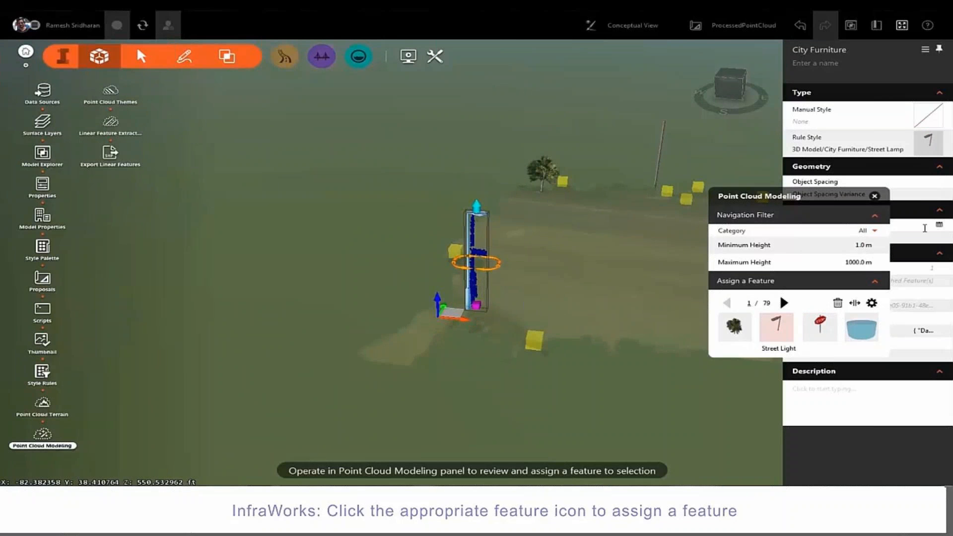
click(856, 245)
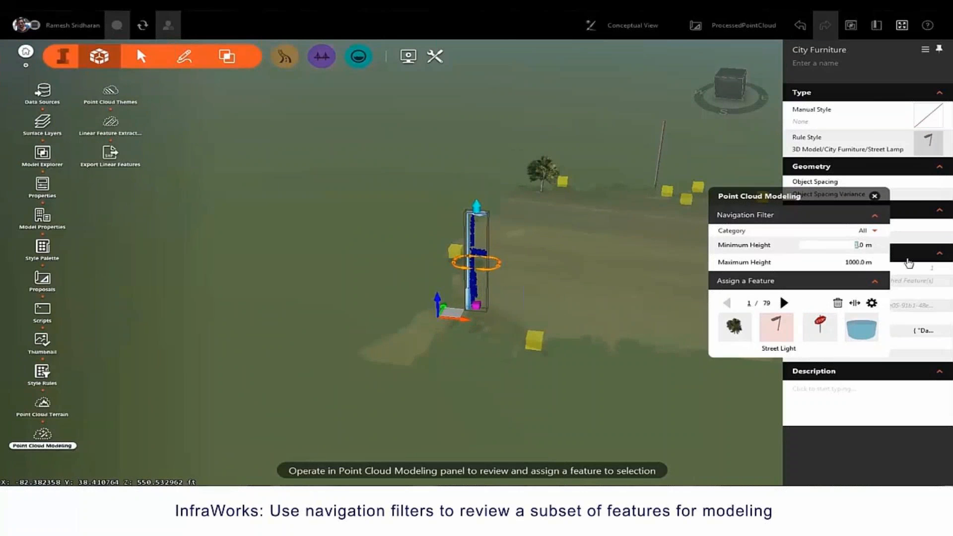
text(5)
key(Return)
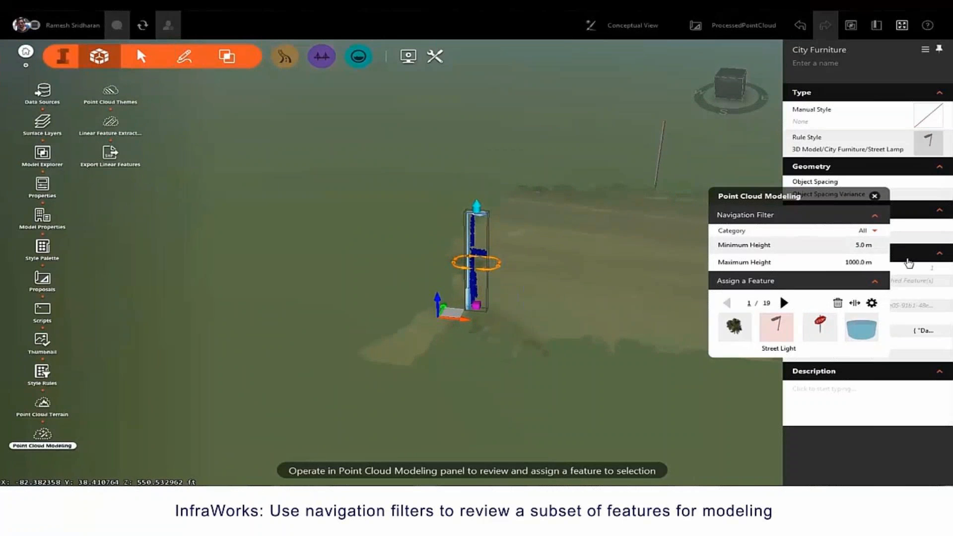
click(860, 245)
text(3)
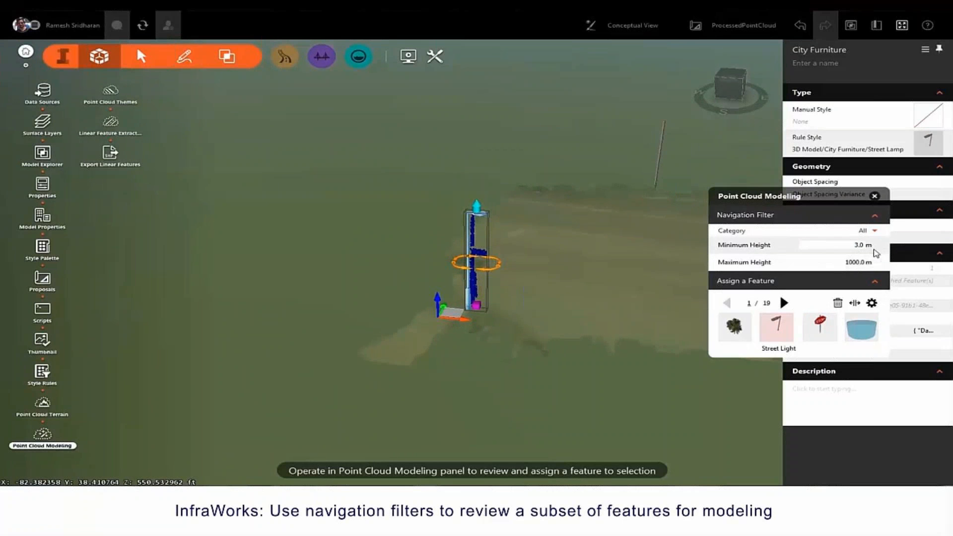
key(Return)
Step: Turn two more detected features into street lights, rotating and moving each onto its scanned pole
click(784, 302)
click(784, 303)
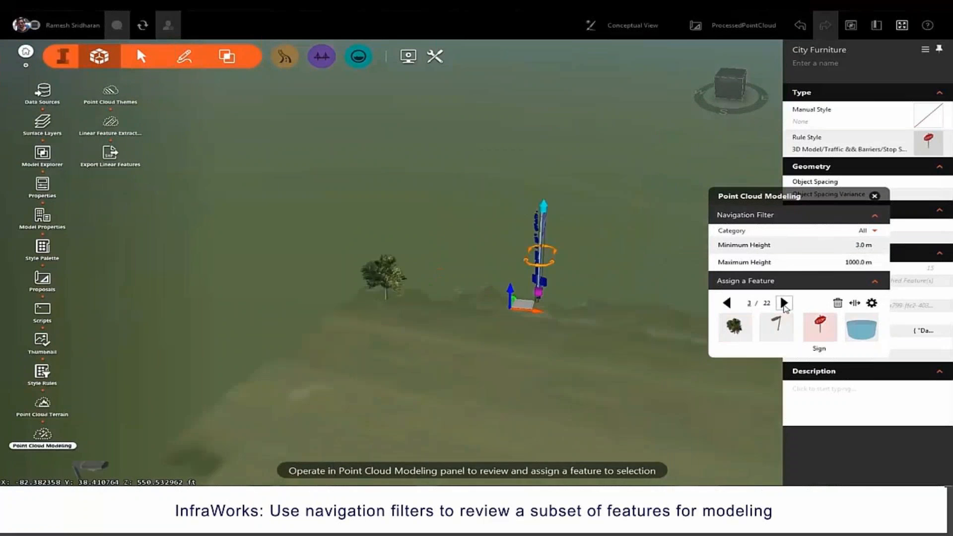
click(777, 327)
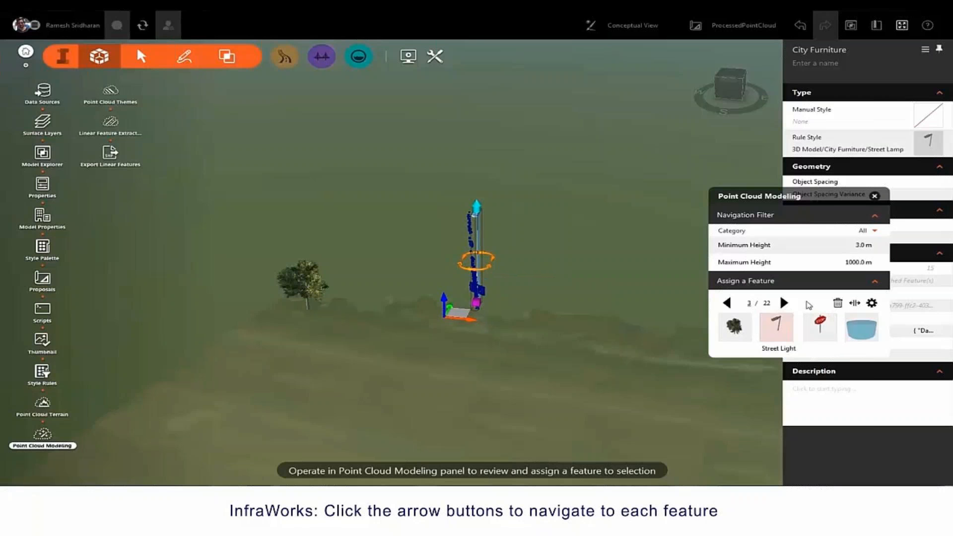
click(785, 304)
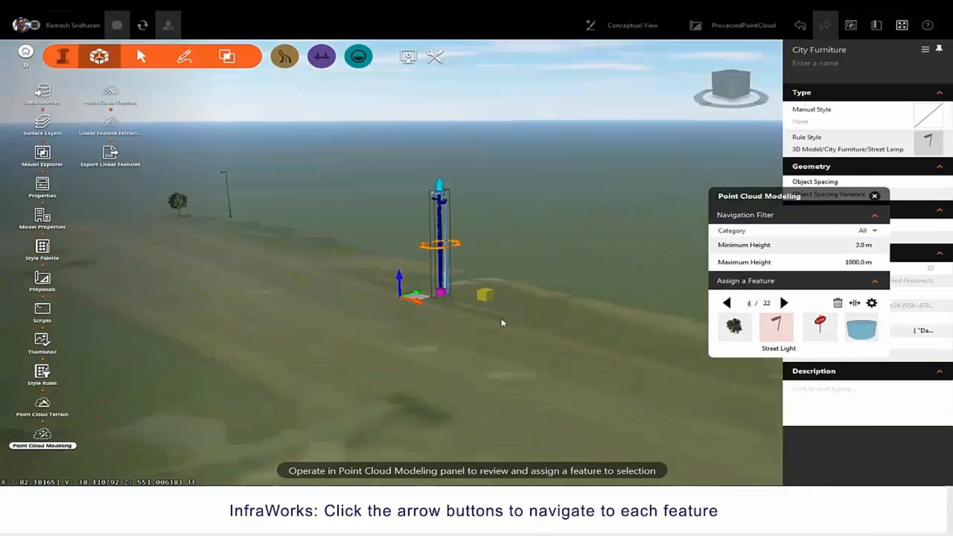
click(784, 303)
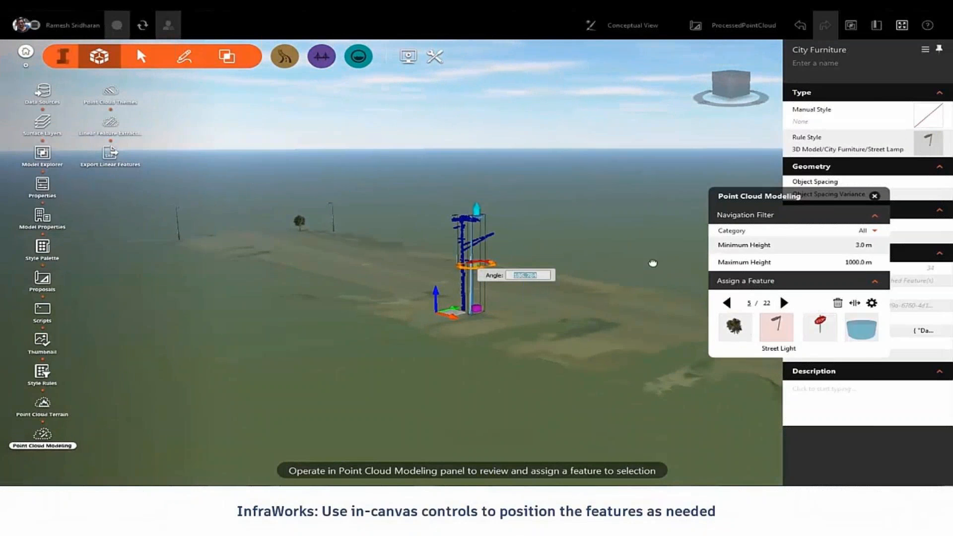
drag(633, 265, 638, 265)
drag(571, 341, 566, 393)
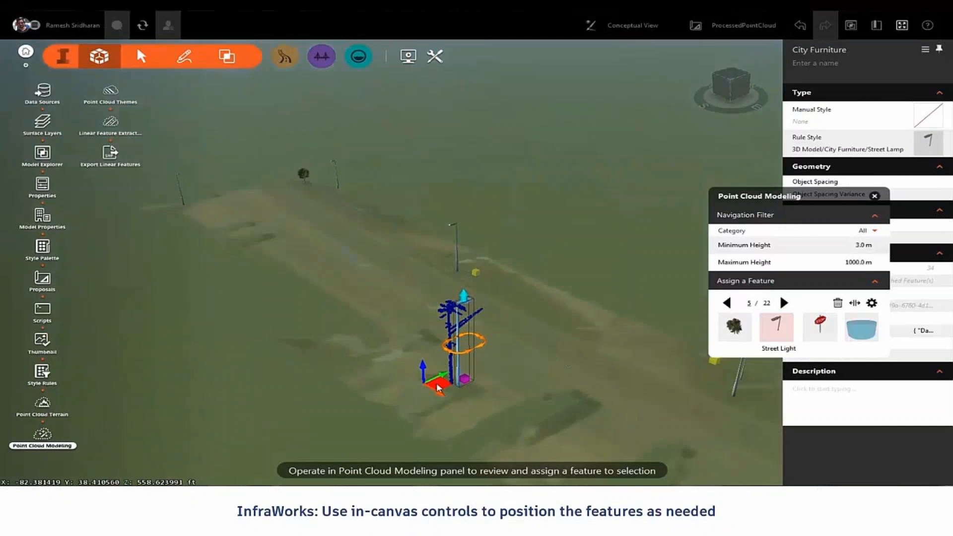
drag(440, 385, 430, 383)
click(785, 303)
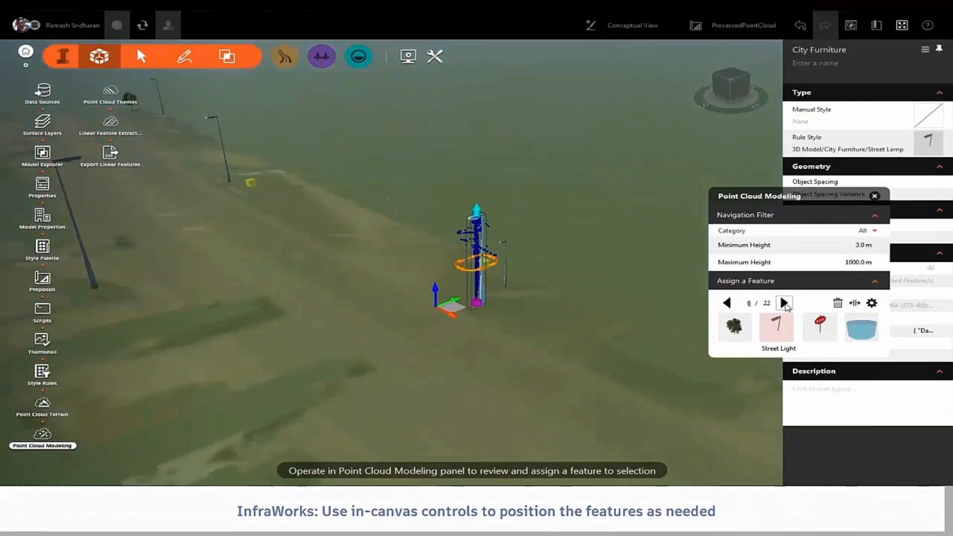
click(784, 303)
click(776, 325)
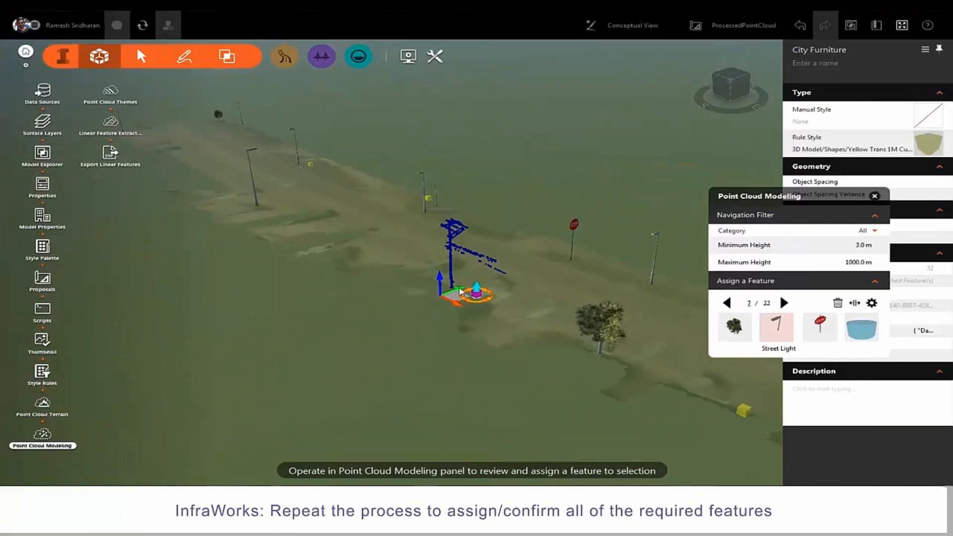
drag(452, 298, 433, 288)
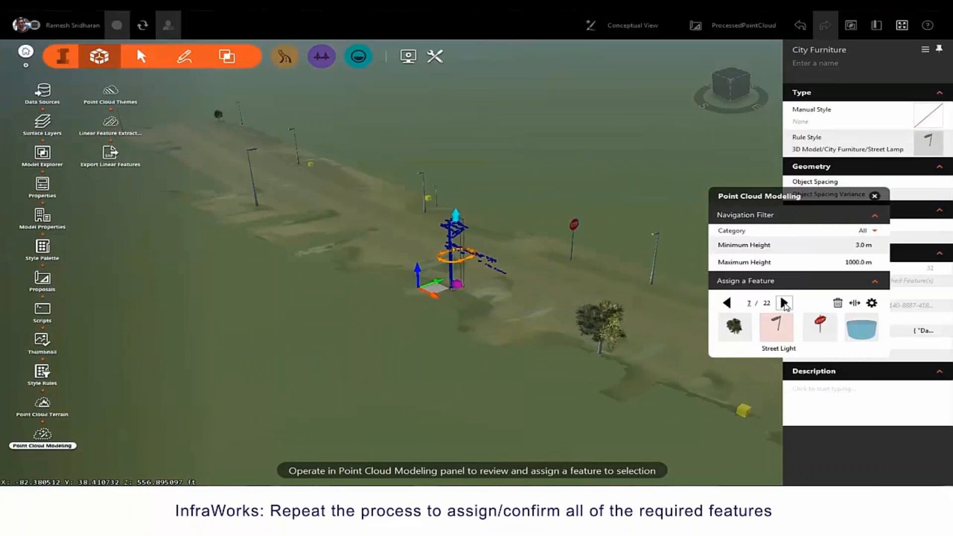
Step: Replace the next stop sign with a street light rotated about 178° and nudged onto its pole
click(784, 304)
click(776, 325)
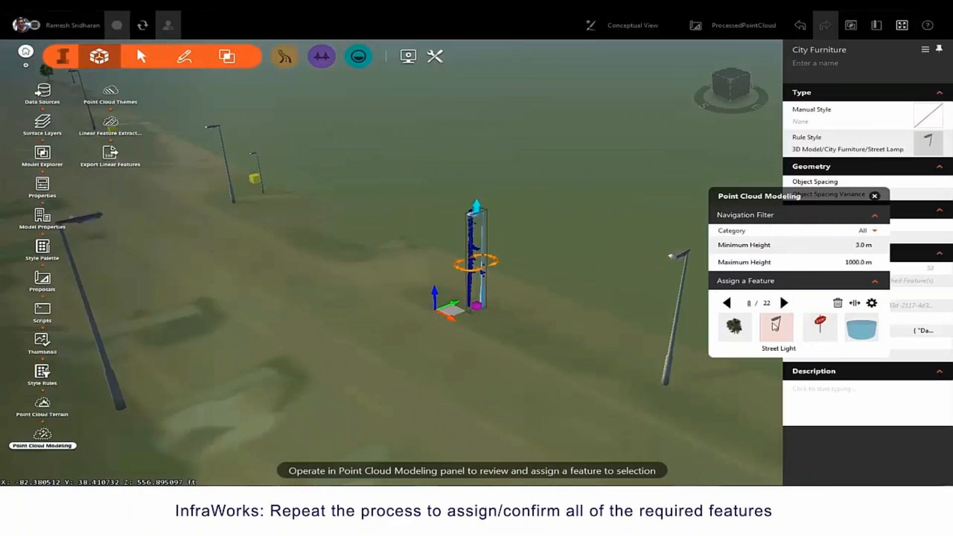
drag(450, 310, 437, 310)
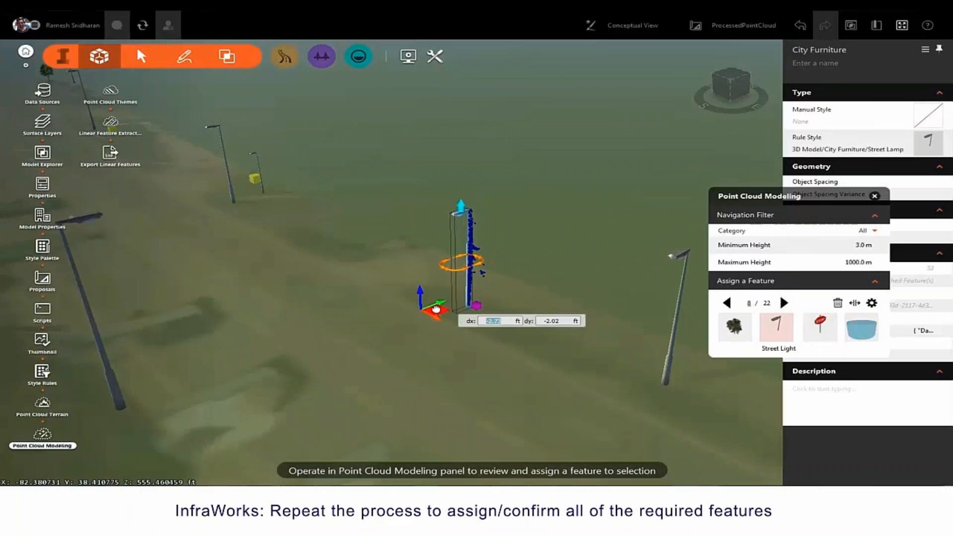
click(784, 303)
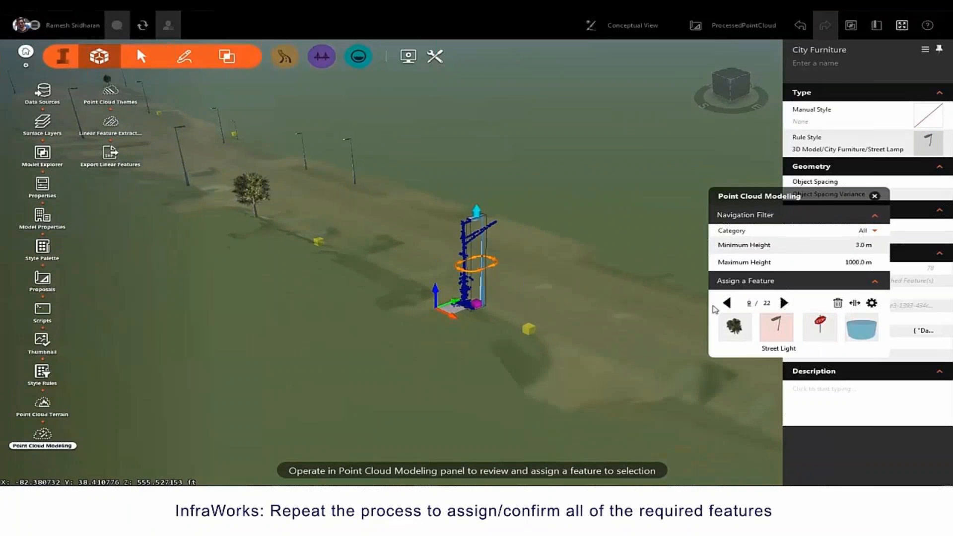
drag(472, 271, 646, 238)
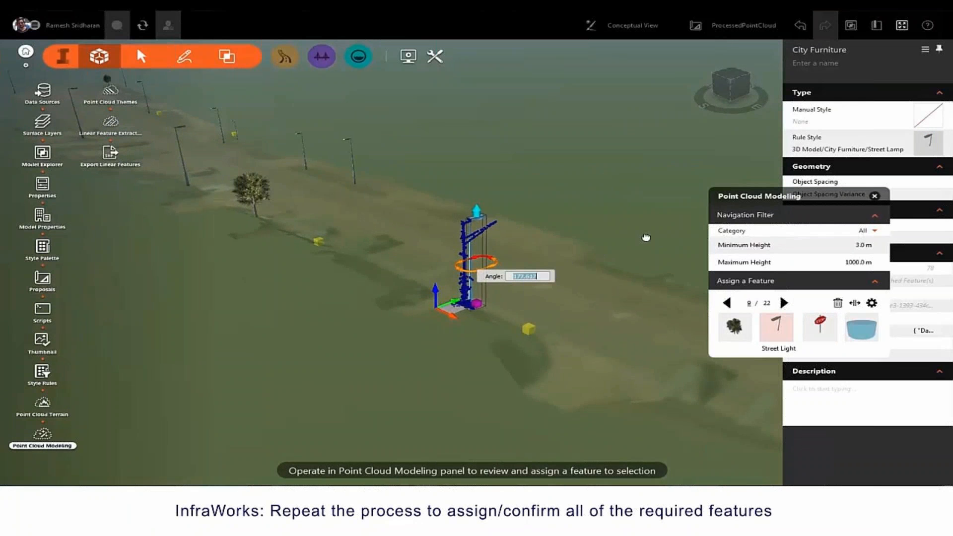
drag(453, 315, 447, 314)
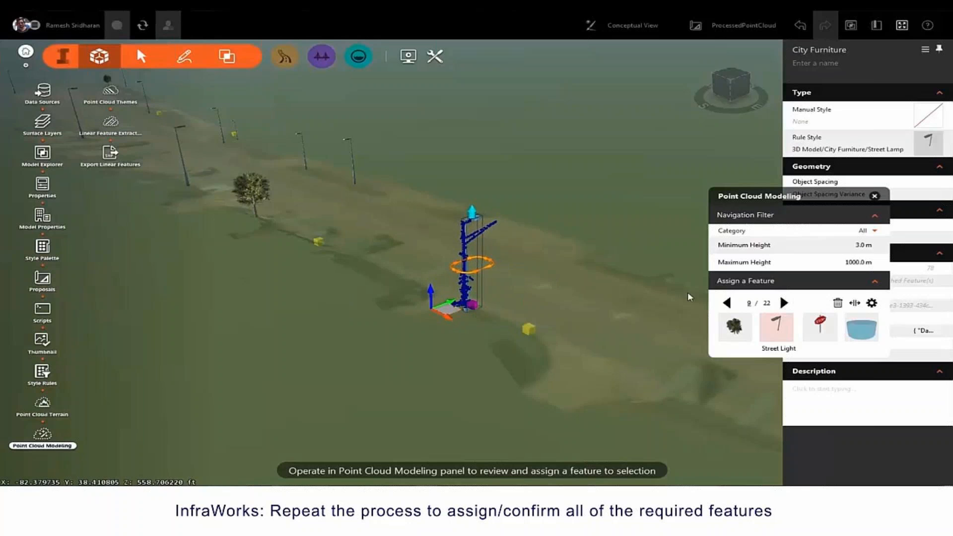
click(784, 303)
Step: Convert another stop sign and a tree into street lights, skipping the other detected features
click(778, 330)
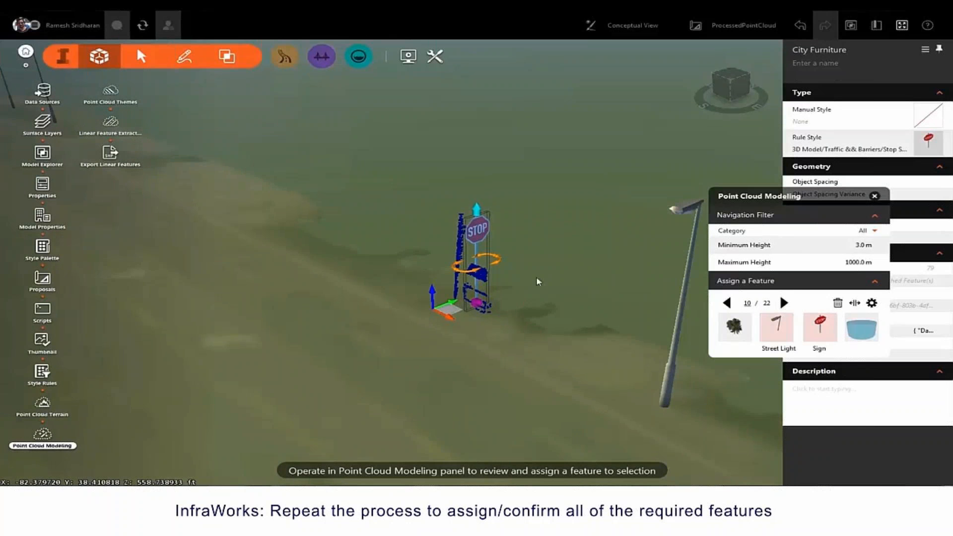
drag(449, 313, 428, 304)
click(784, 304)
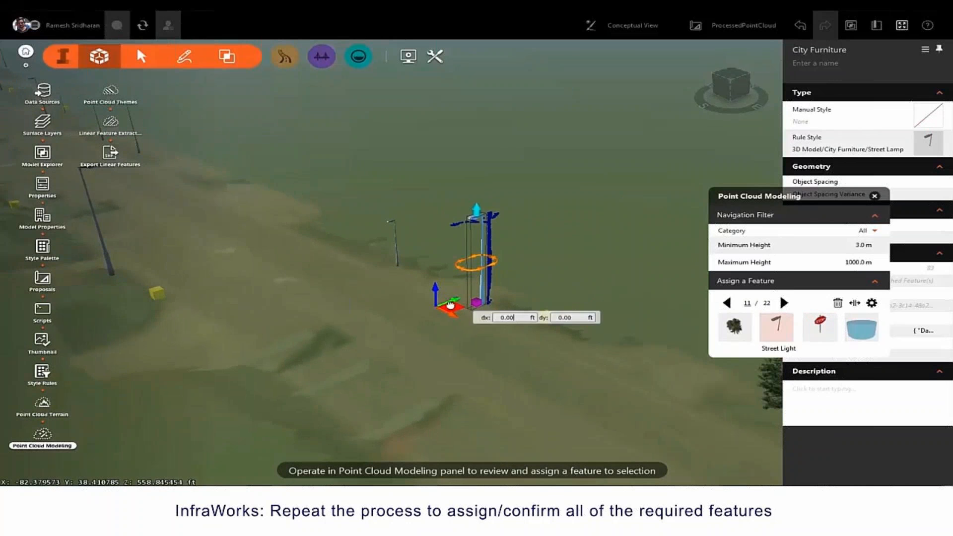
click(783, 303)
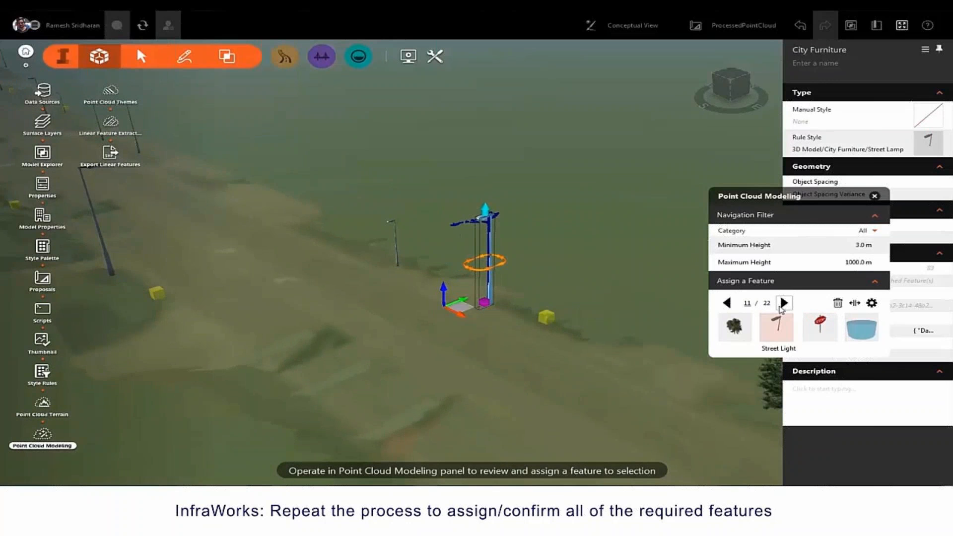
click(777, 326)
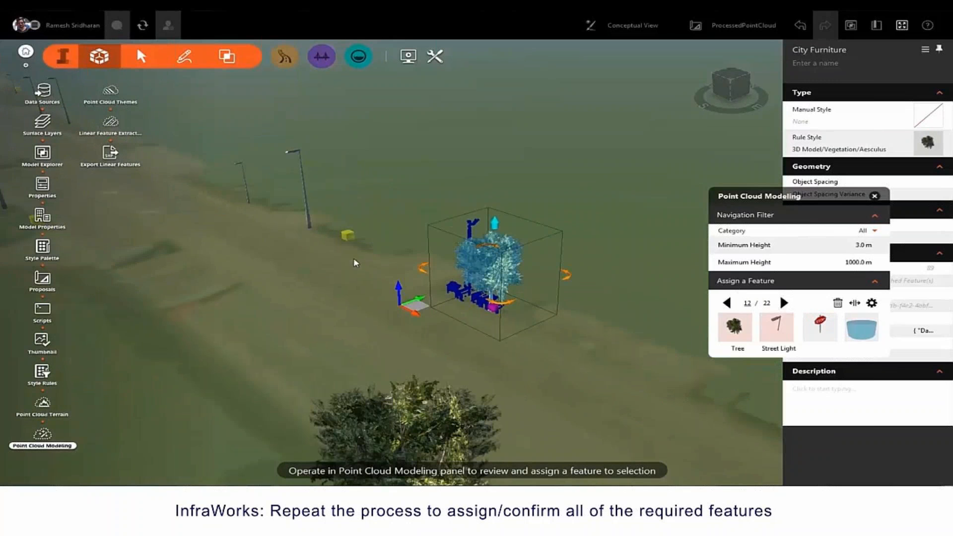
click(784, 303)
click(784, 303)
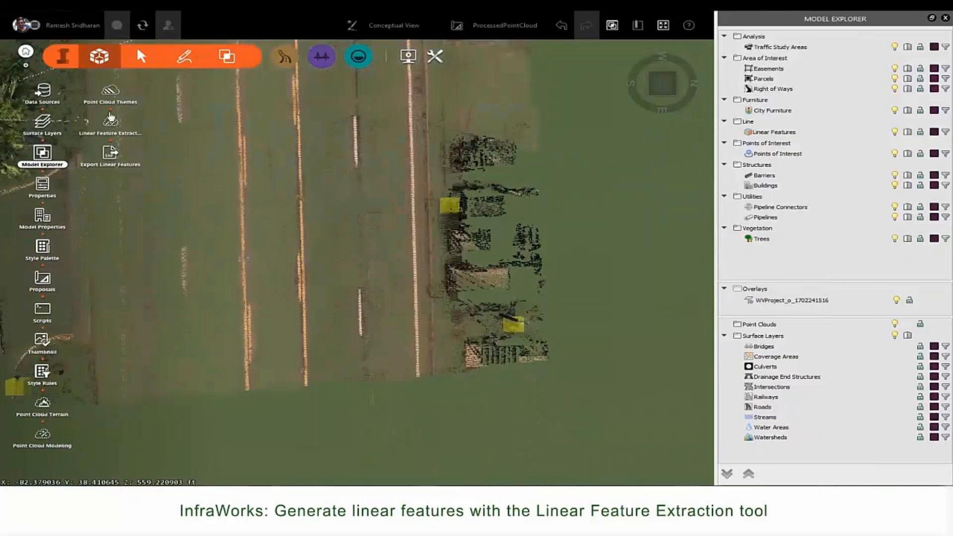
Step: Extract an Edge of Pavement line along the road edge
click(110, 124)
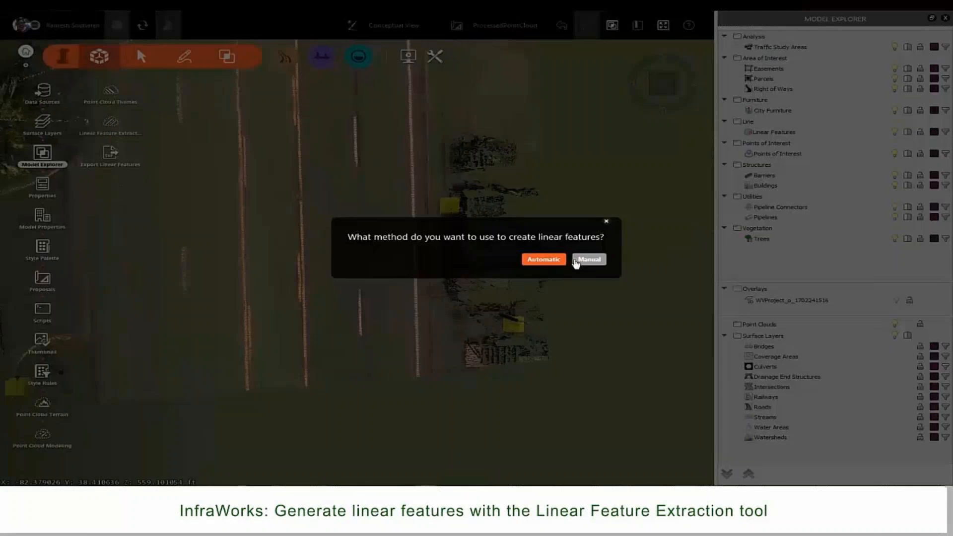
click(544, 259)
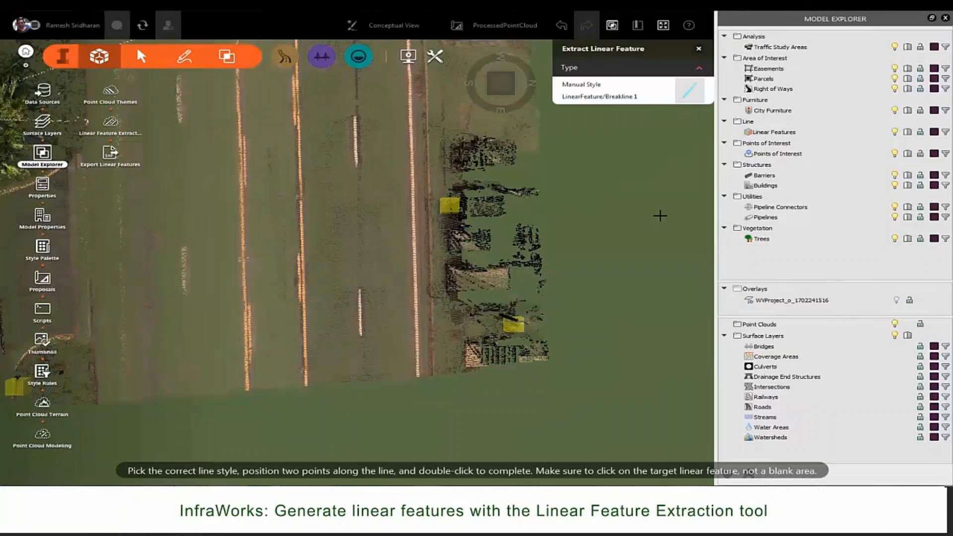
click(688, 91)
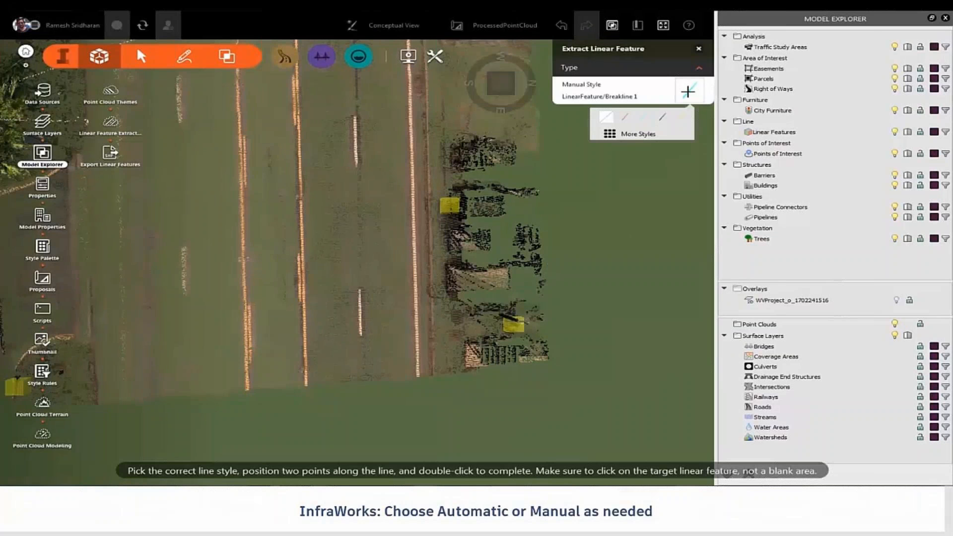
click(645, 137)
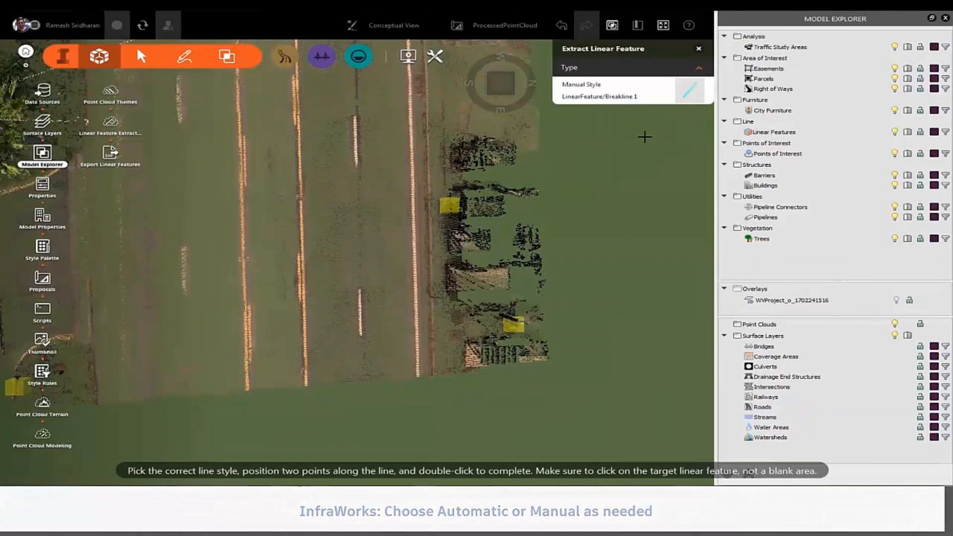
click(672, 206)
click(419, 375)
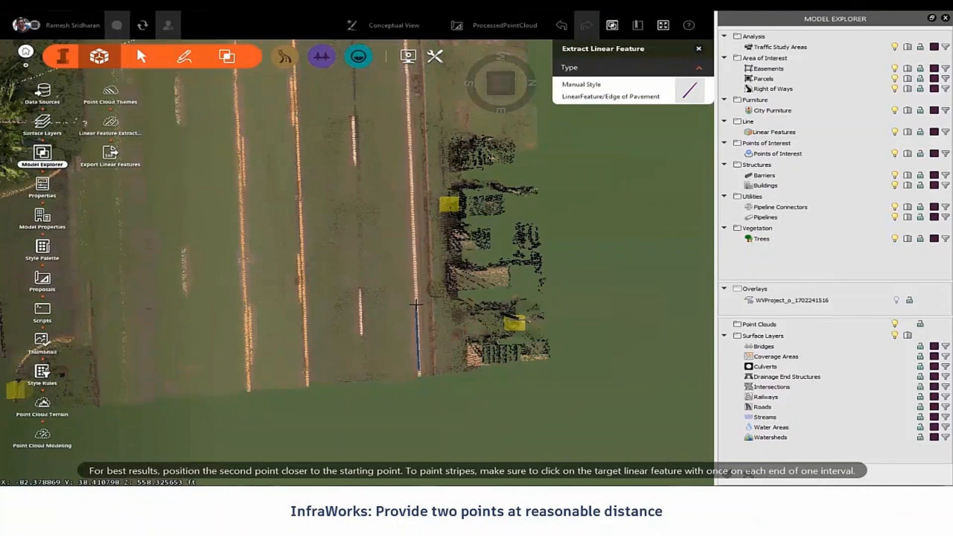
double_click(409, 300)
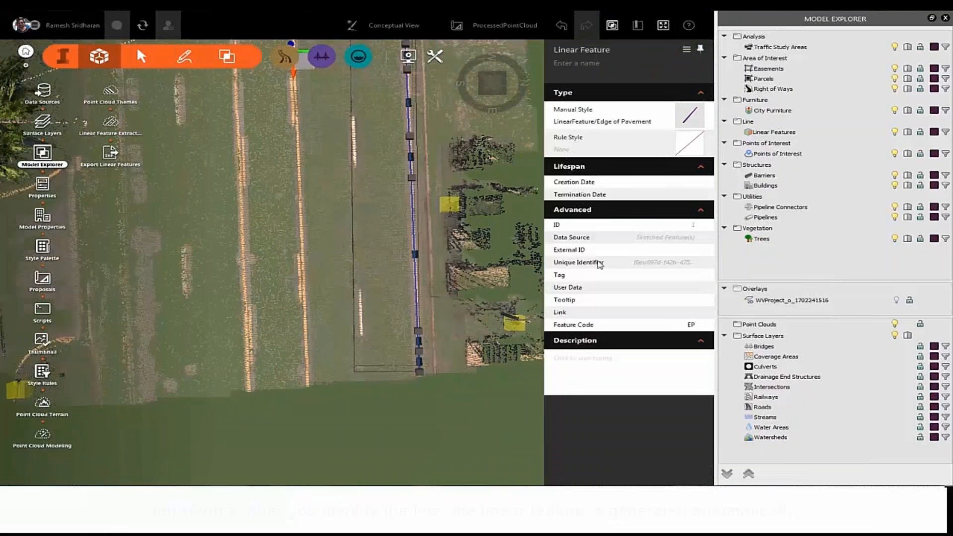
Step: Extract a Paint Stripe line along the dashed center stripe with two points
click(112, 124)
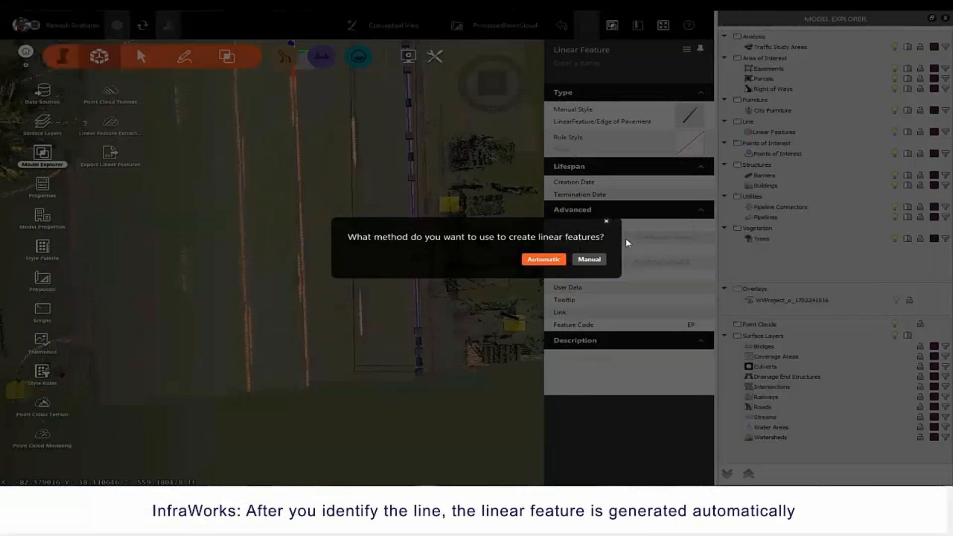
click(544, 260)
click(689, 90)
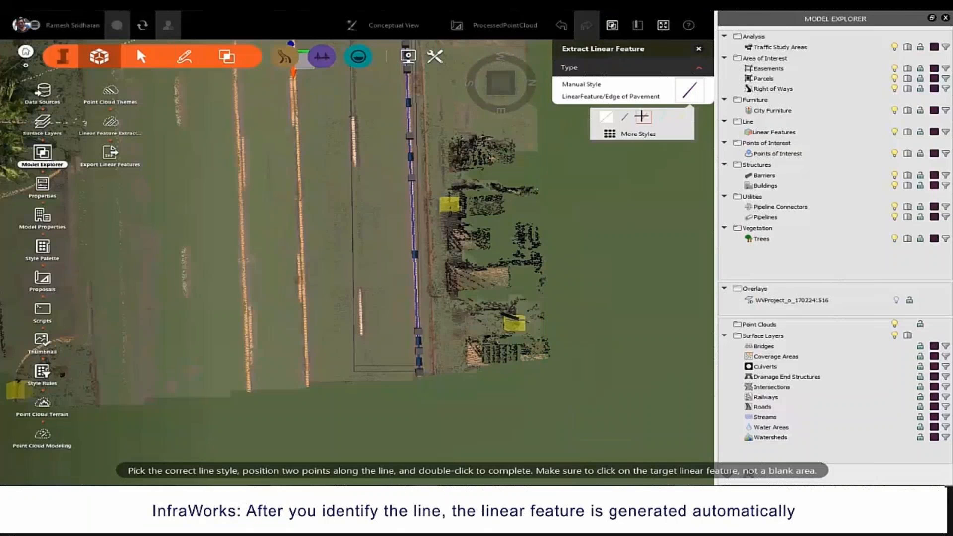
click(644, 132)
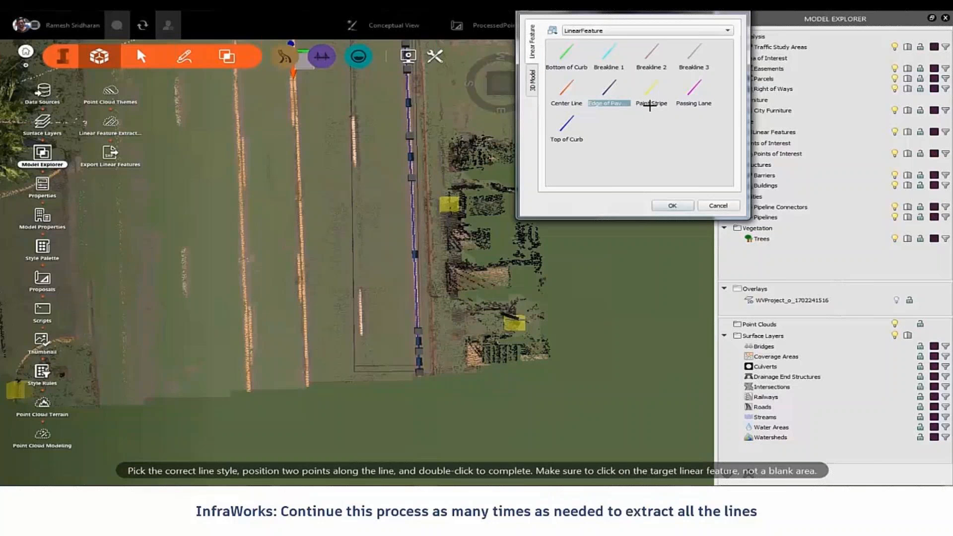
click(673, 207)
click(362, 333)
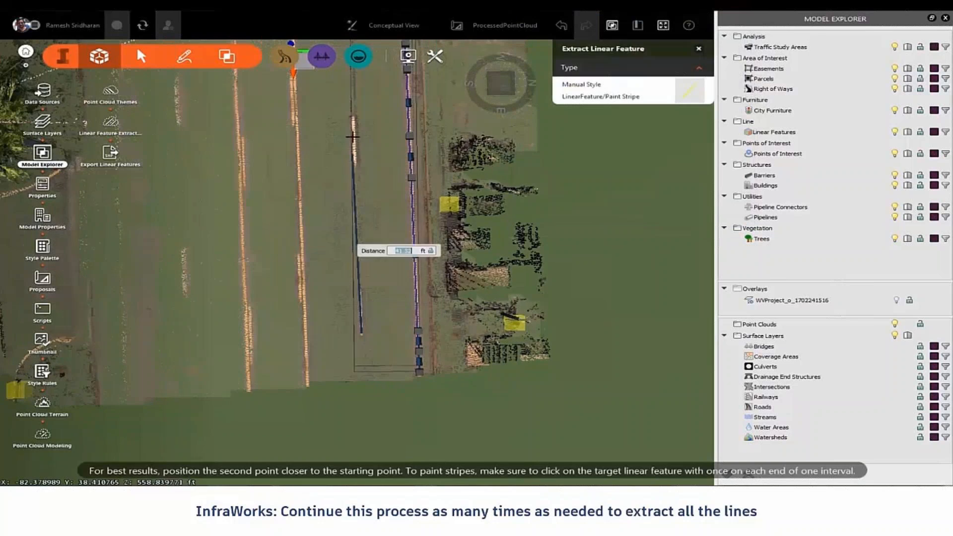
click(353, 122)
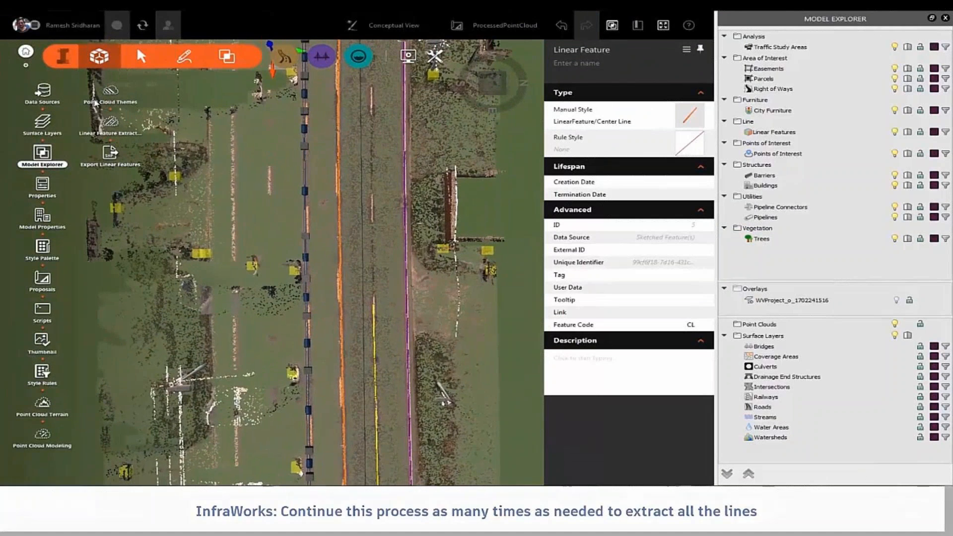
click(112, 97)
Step: Add a point cloud theme with Analysis Type Intensity
click(727, 63)
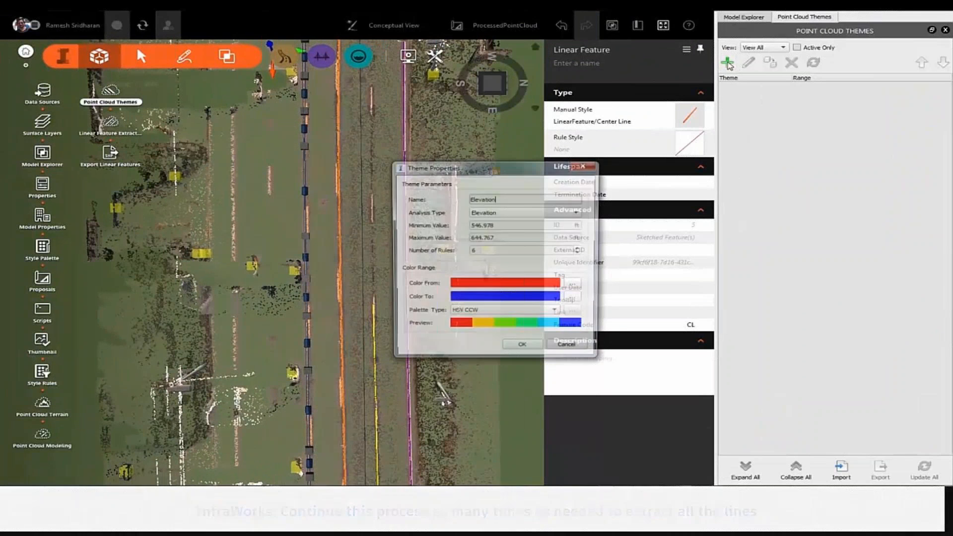
click(544, 212)
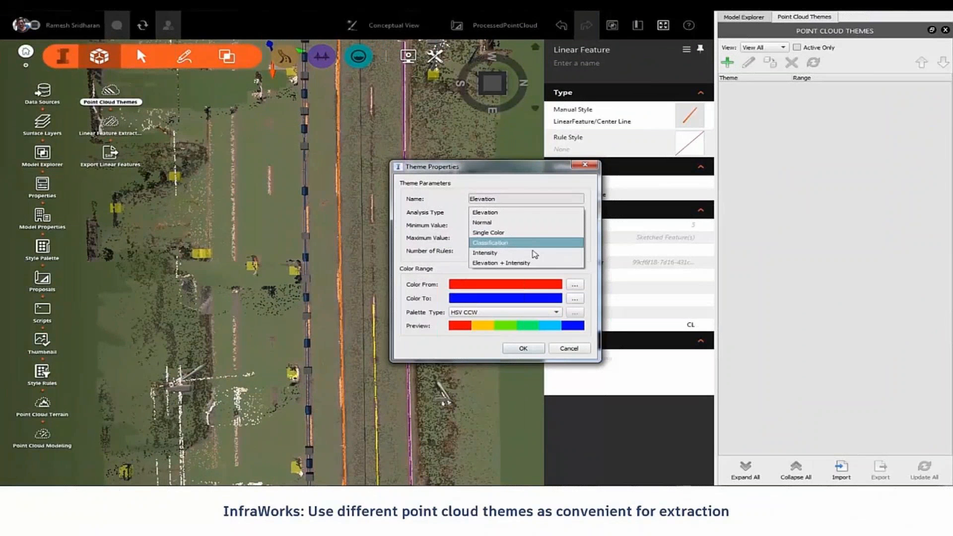
click(534, 253)
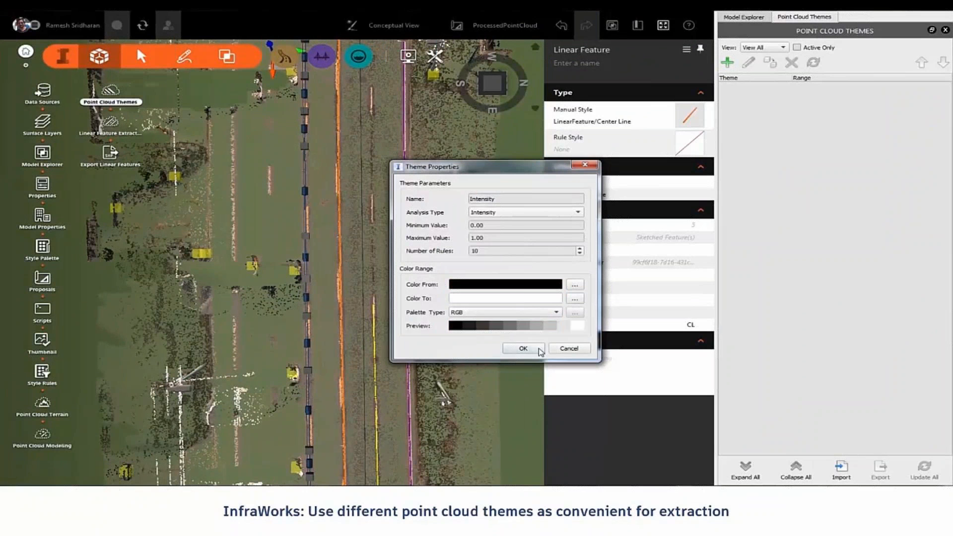
click(523, 349)
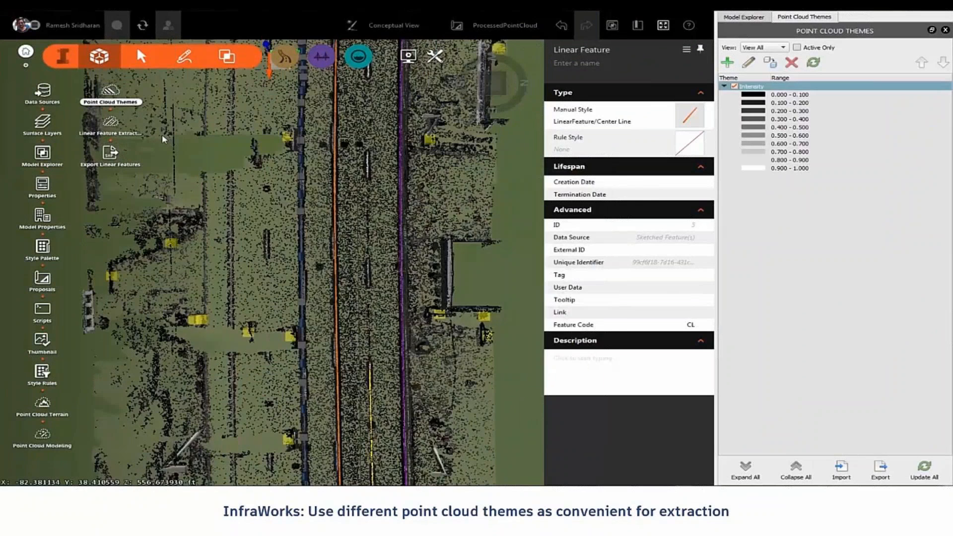
Step: Extract a Paint Stripe line along the road markings
click(114, 130)
click(542, 260)
click(689, 90)
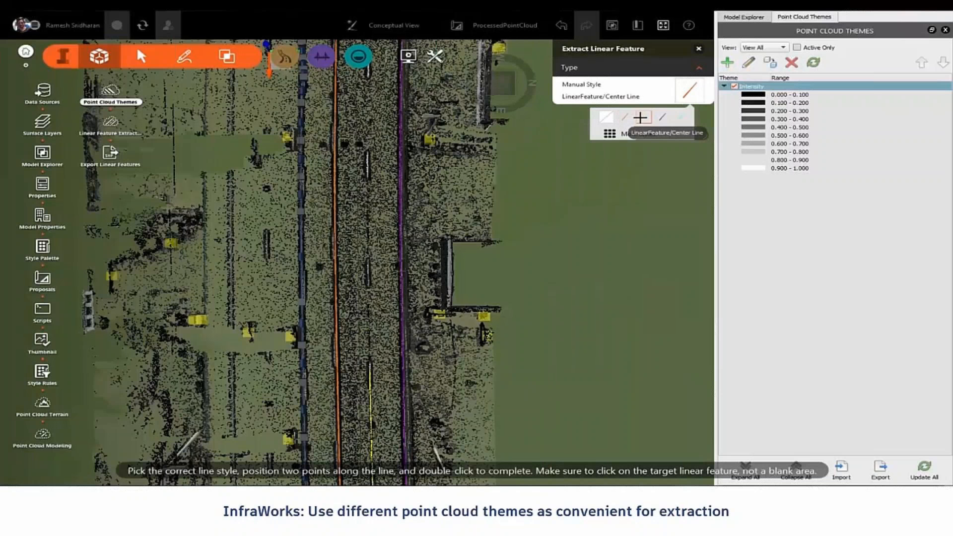
click(645, 118)
click(368, 286)
double_click(367, 151)
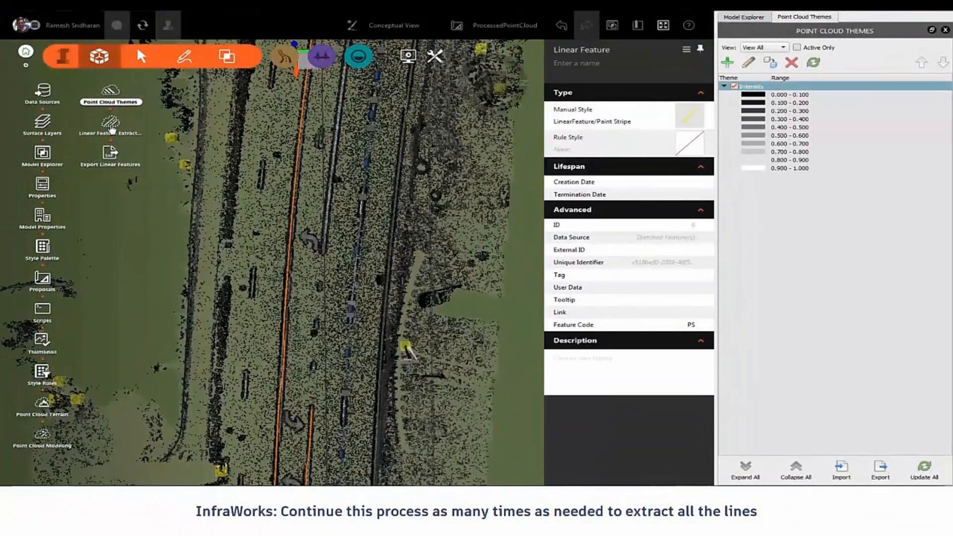
Step: Extract another stripe line, then move further along the road for the next extraction
click(109, 134)
click(545, 259)
click(311, 368)
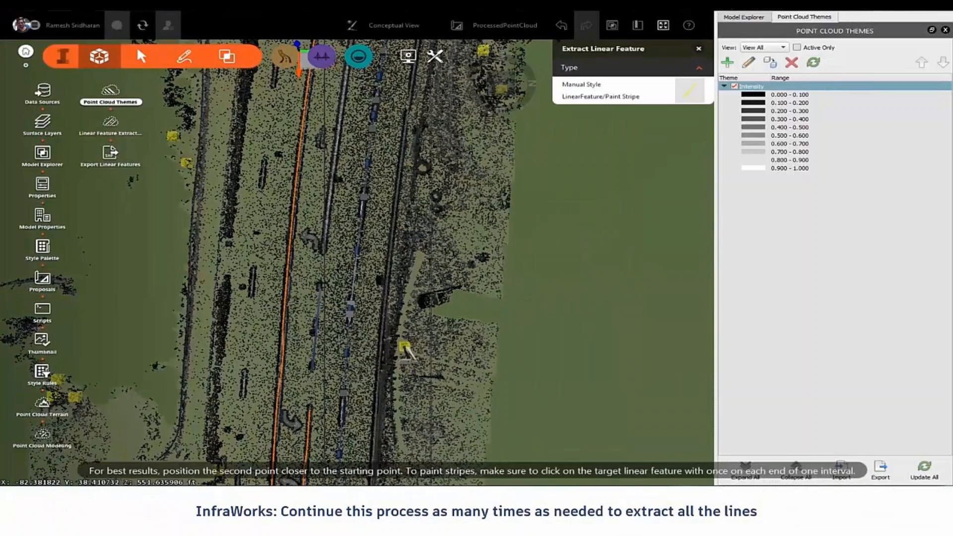
double_click(320, 283)
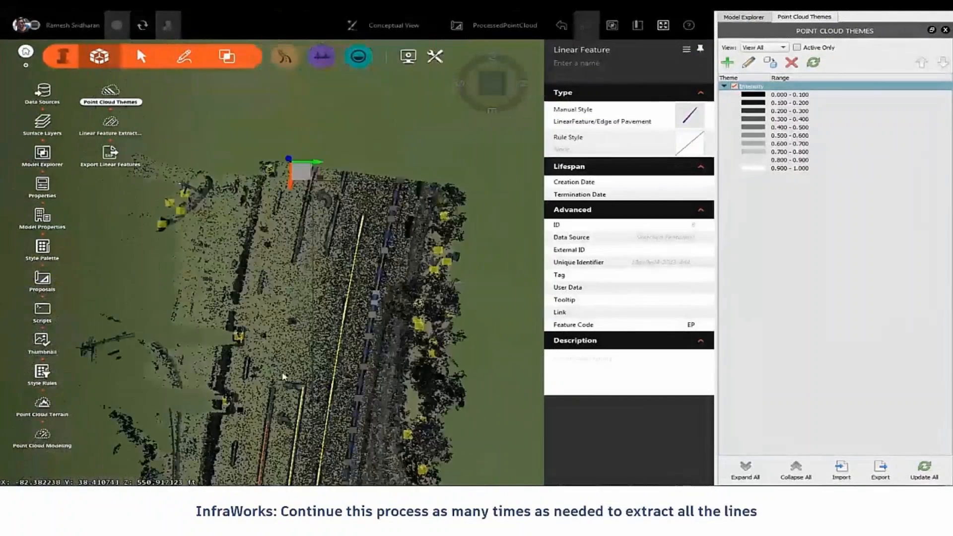
middle_drag(283, 377, 309, 313)
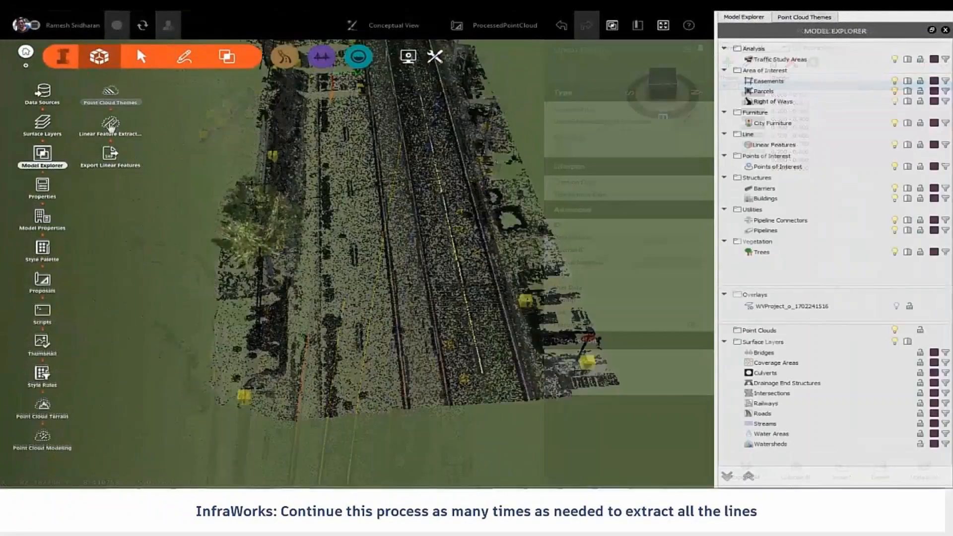
click(111, 122)
click(589, 260)
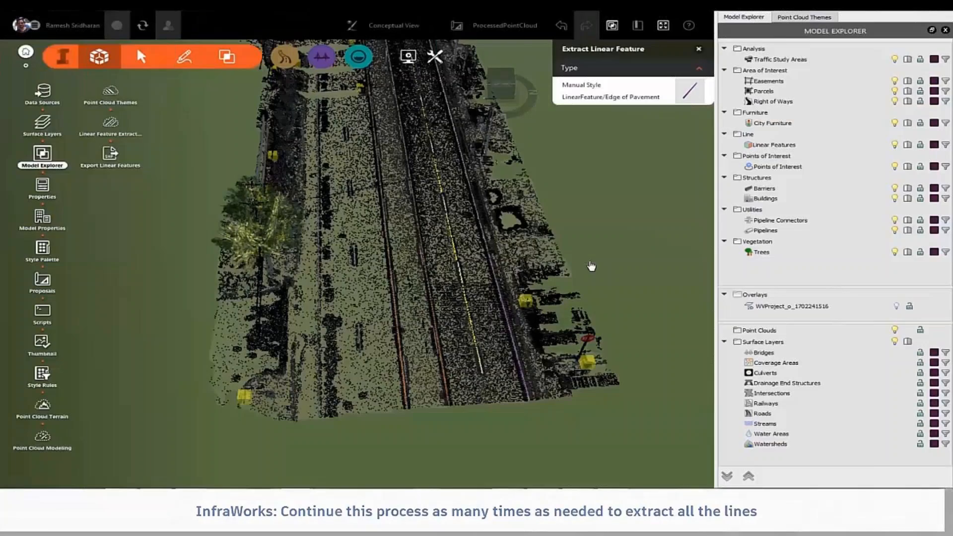
Step: Extract another edge of pavement line along the road
click(358, 350)
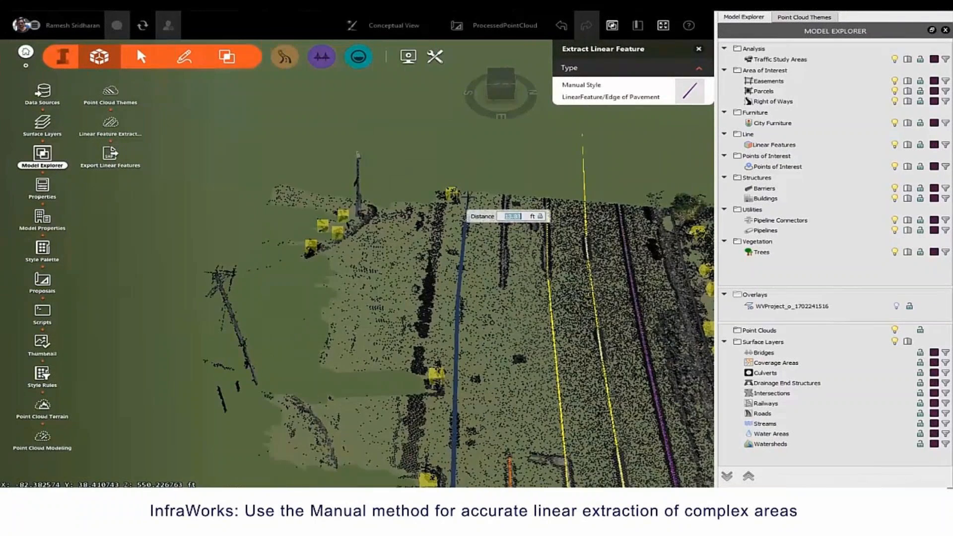
double_click(476, 207)
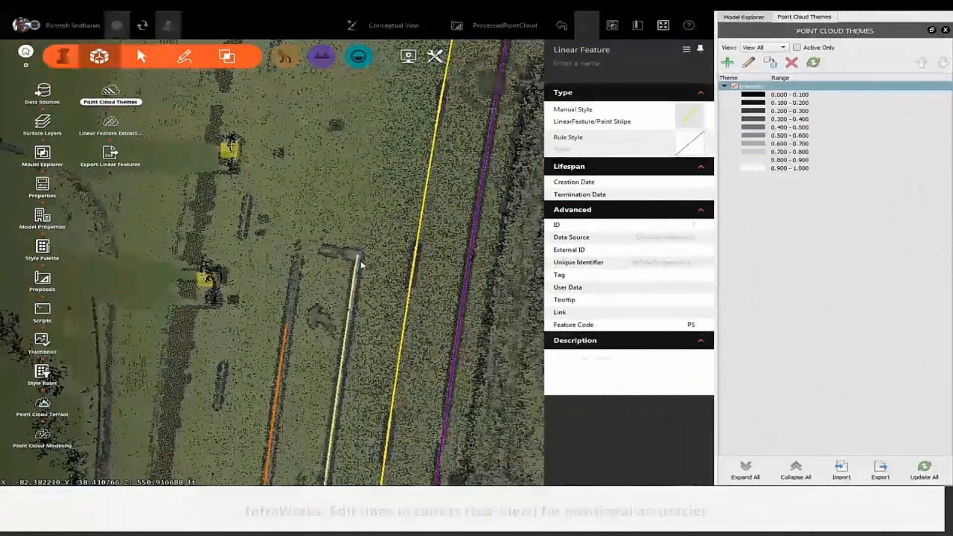
click(357, 261)
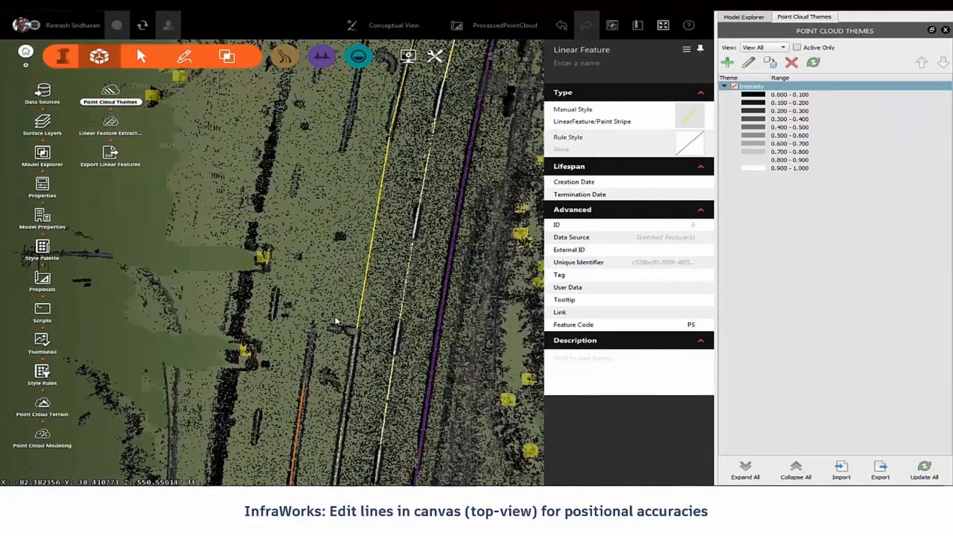
Step: Move a center line vertex onto the road marking and show its cross section at station 2+52.03
click(304, 384)
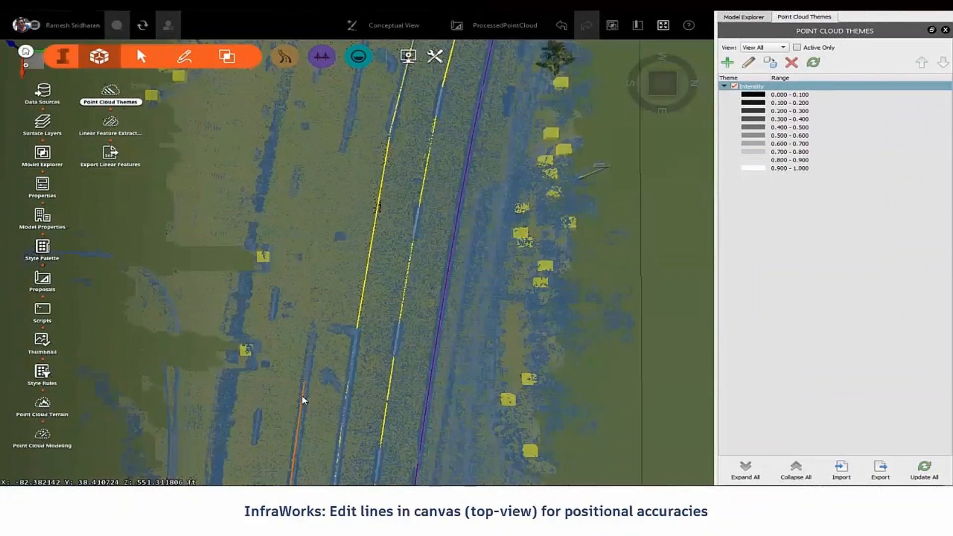
drag(305, 387, 314, 327)
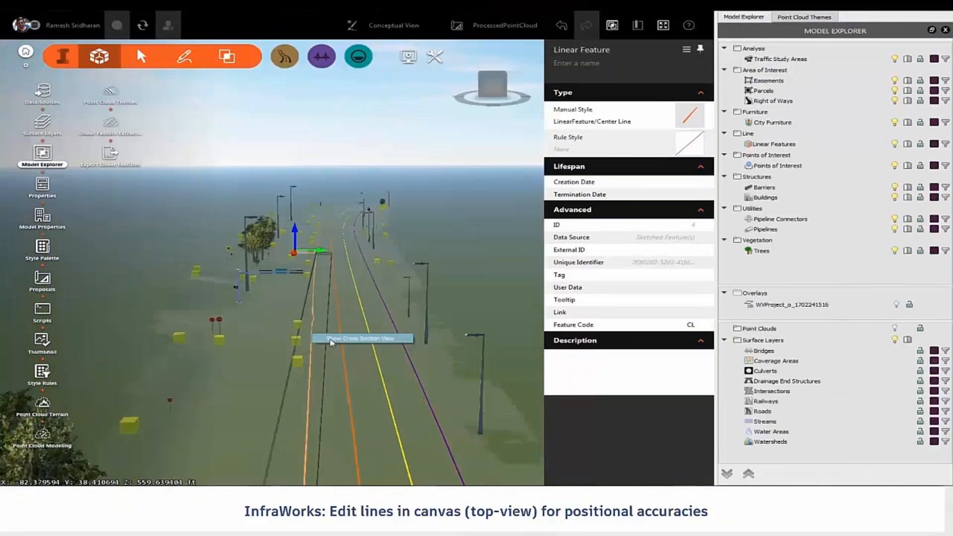
scroll(605, 81, up, 3)
scroll(605, 81, up, 5)
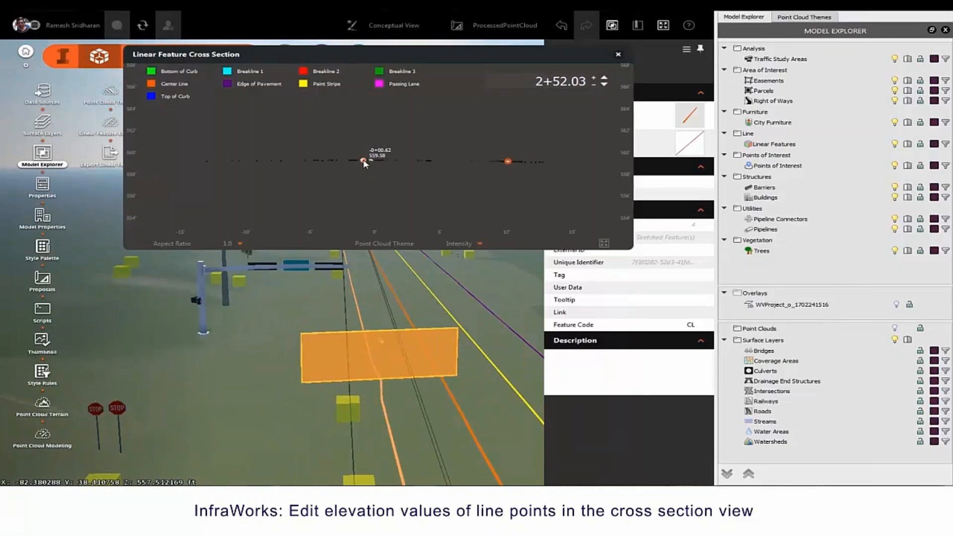
Step: Move the center line cross section to station 0+98.50 and list the point cloud themes
mouse_move(410, 385)
mouse_down()
mouse_move(397, 377)
mouse_move(403, 382)
mouse_up()
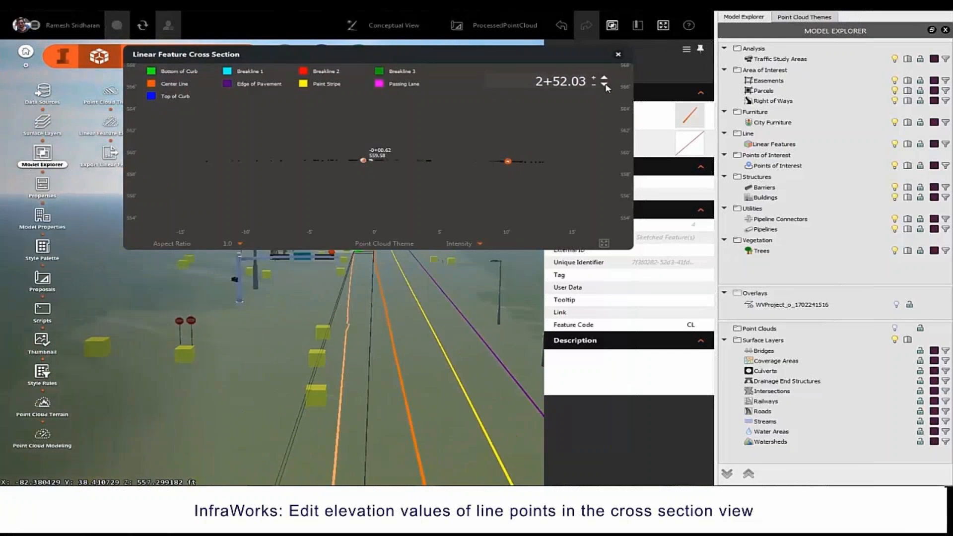
click(604, 84)
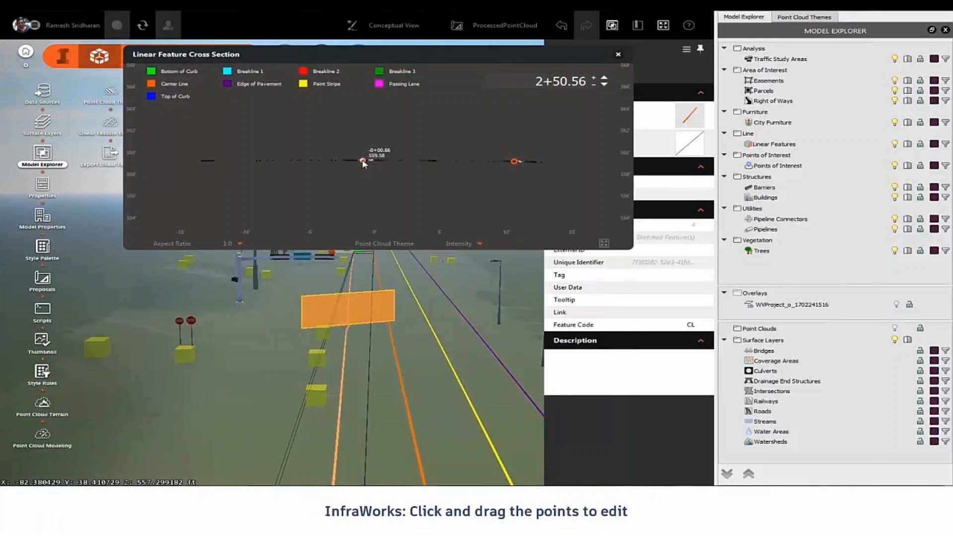
scroll(370, 343, down, 5)
click(397, 356)
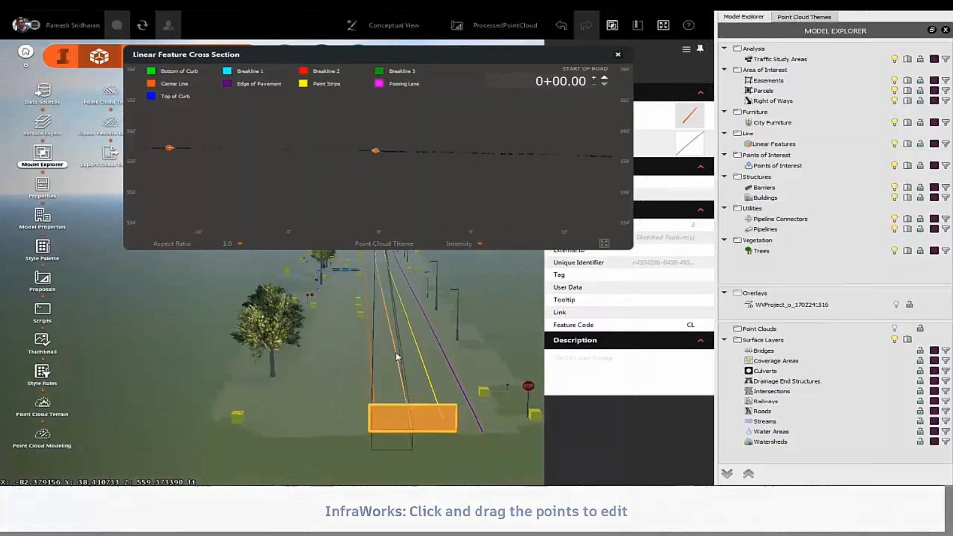
click(419, 359)
scroll(419, 168, down, 2)
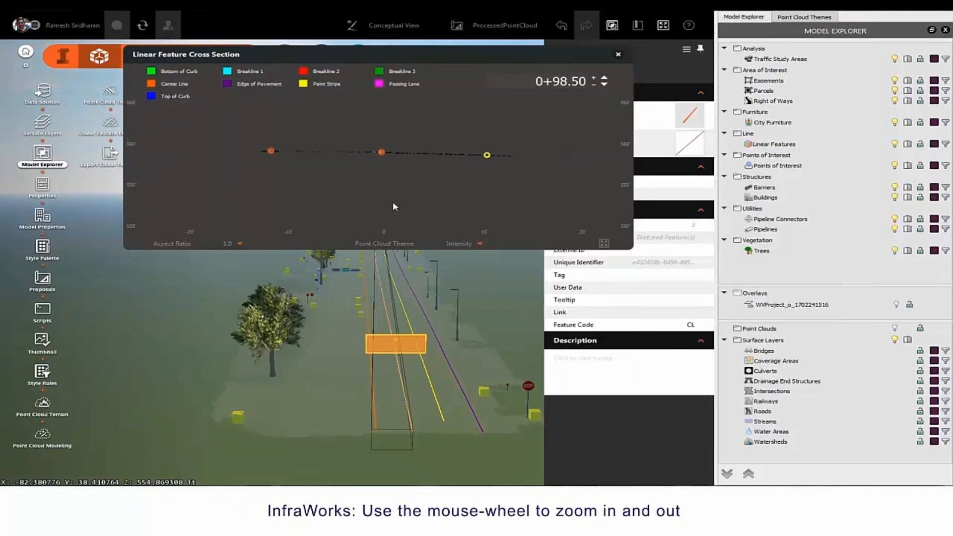
click(480, 244)
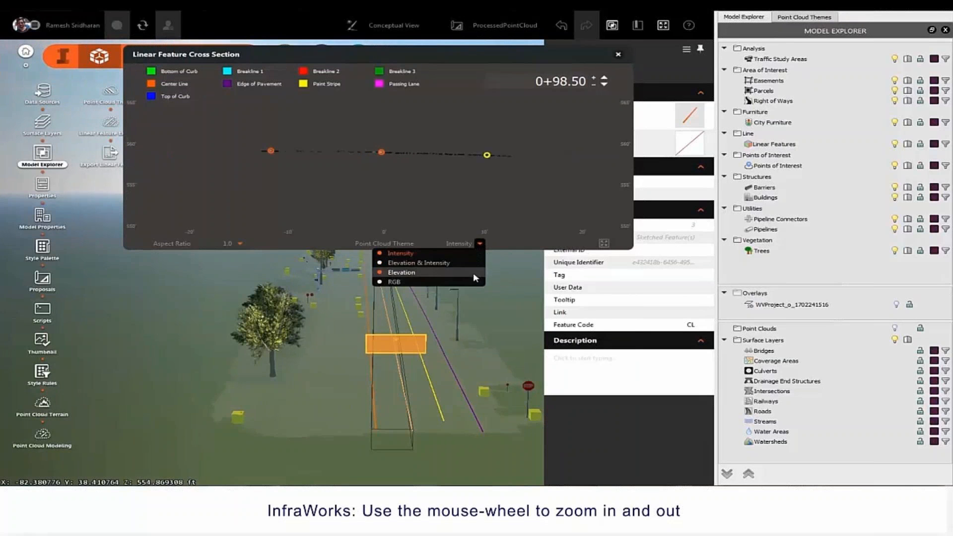
Step: Colour the cross-section points by Elevation and jump to station 0+70.00
click(469, 270)
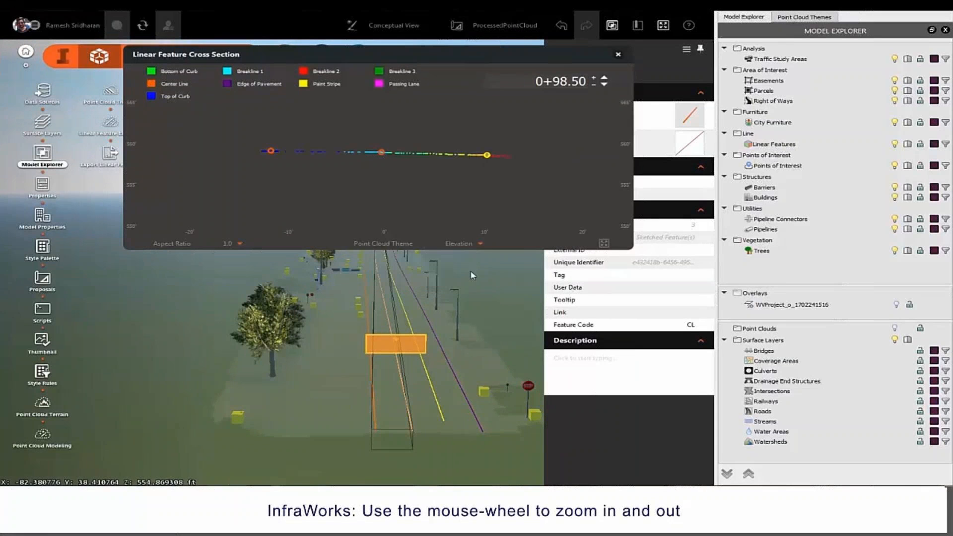
click(604, 77)
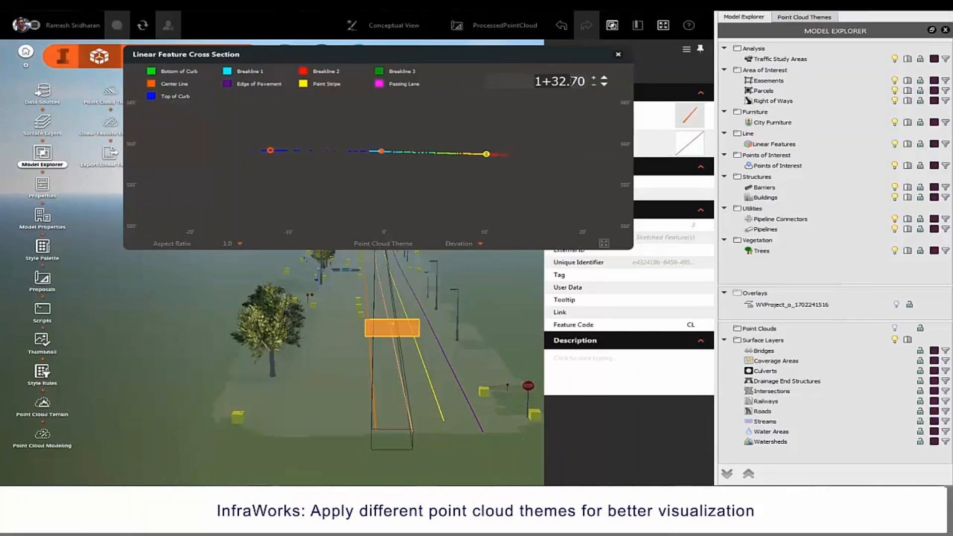
text(00)
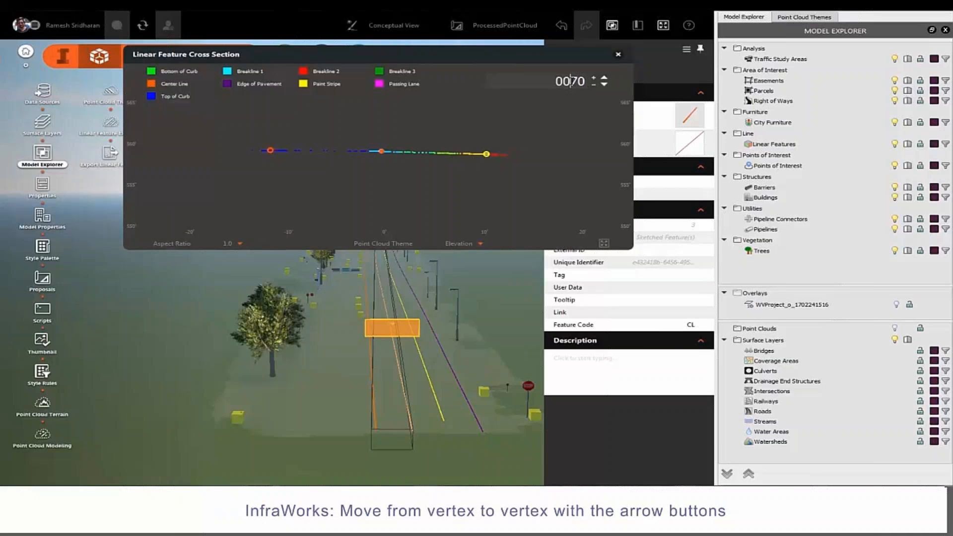
key(Return)
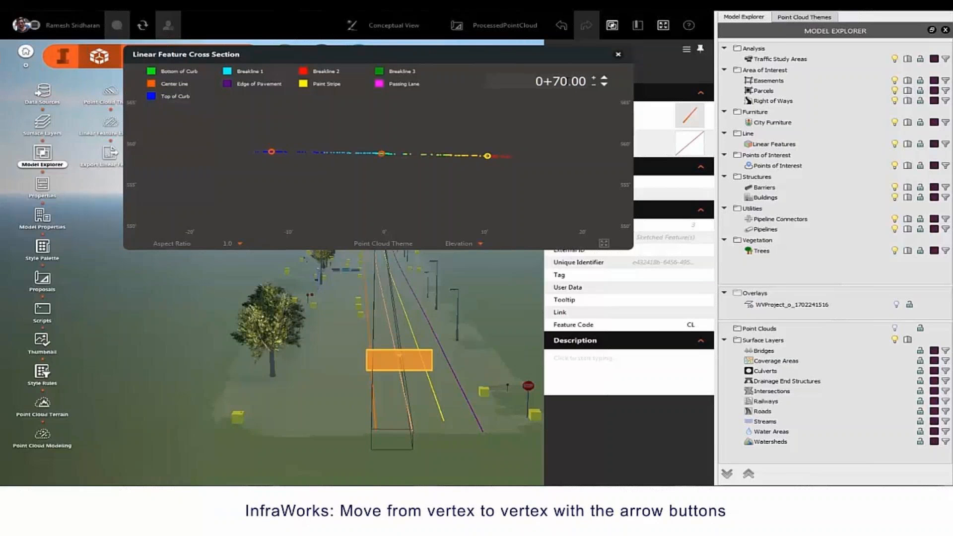
Step: Step the cross section forward to station 2+50.00 and recolour the points by Intensity
click(604, 77)
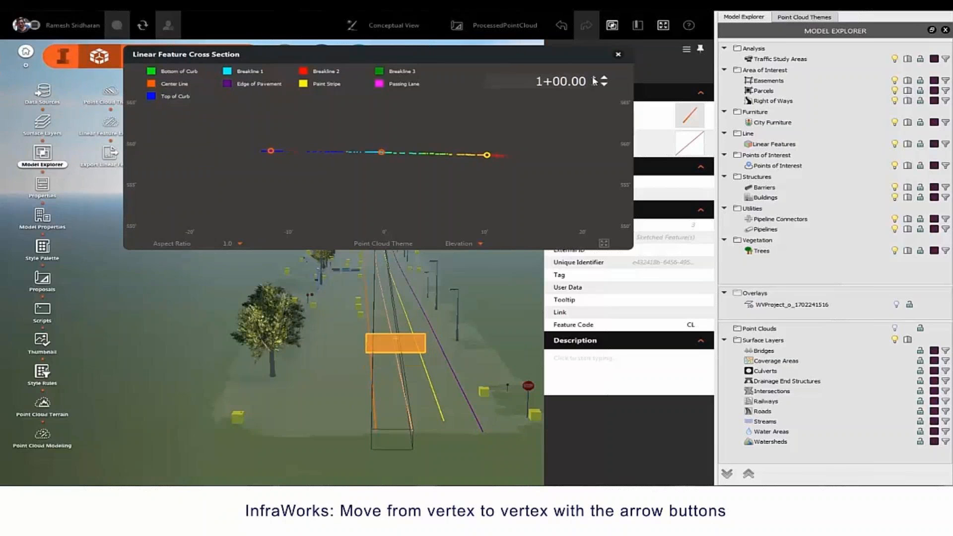
click(595, 78)
click(595, 78)
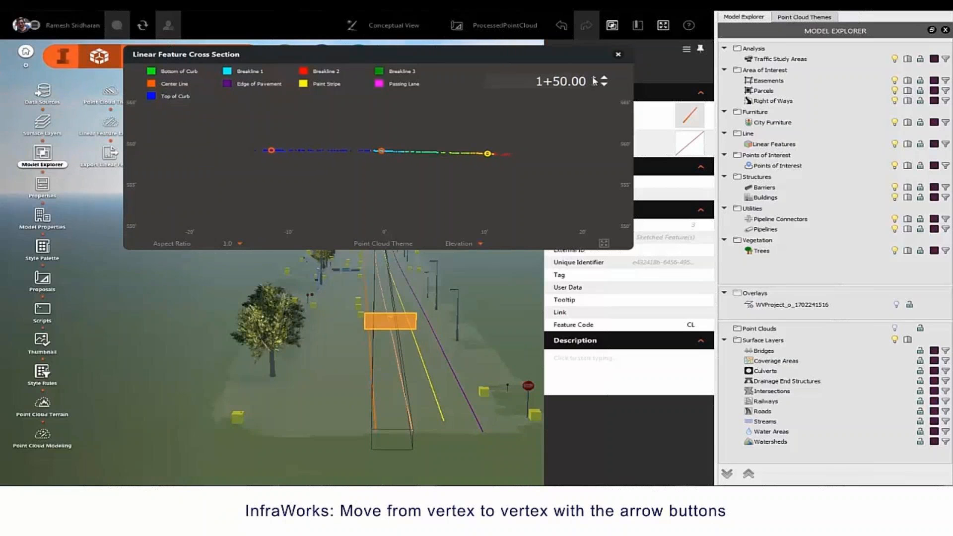
click(596, 78)
click(596, 78)
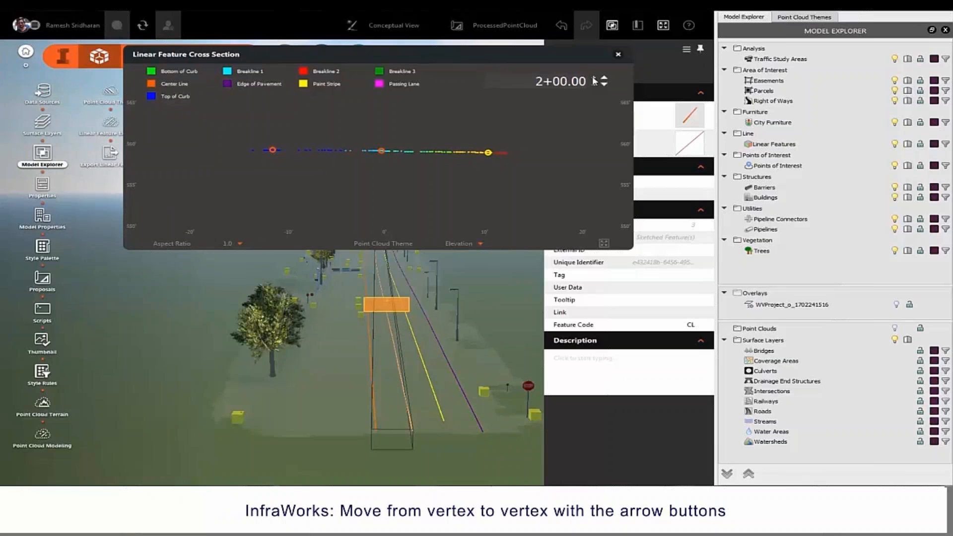
click(596, 78)
click(479, 244)
click(451, 255)
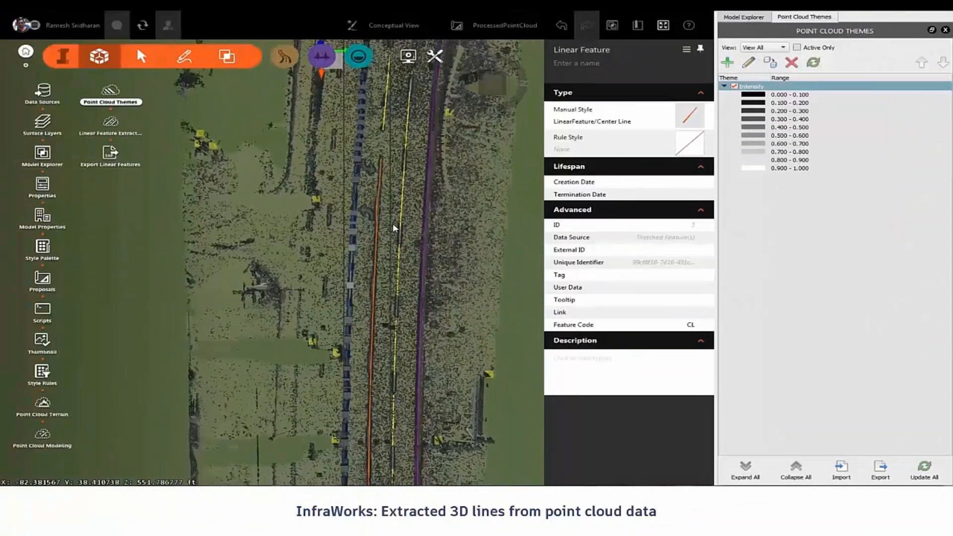
Step: Pan and zoom along the road in top view and clear the linear feature selection
middle_drag(393, 225, 390, 378)
middle_drag(388, 115, 380, 206)
middle_drag(383, 422, 384, 65)
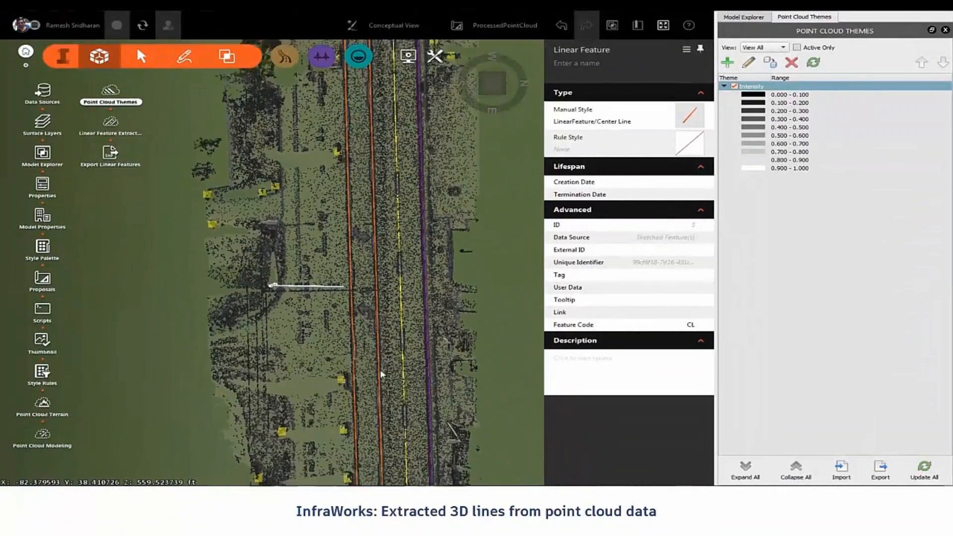
middle_drag(392, 445, 343, 74)
scroll(349, 304, down, 6)
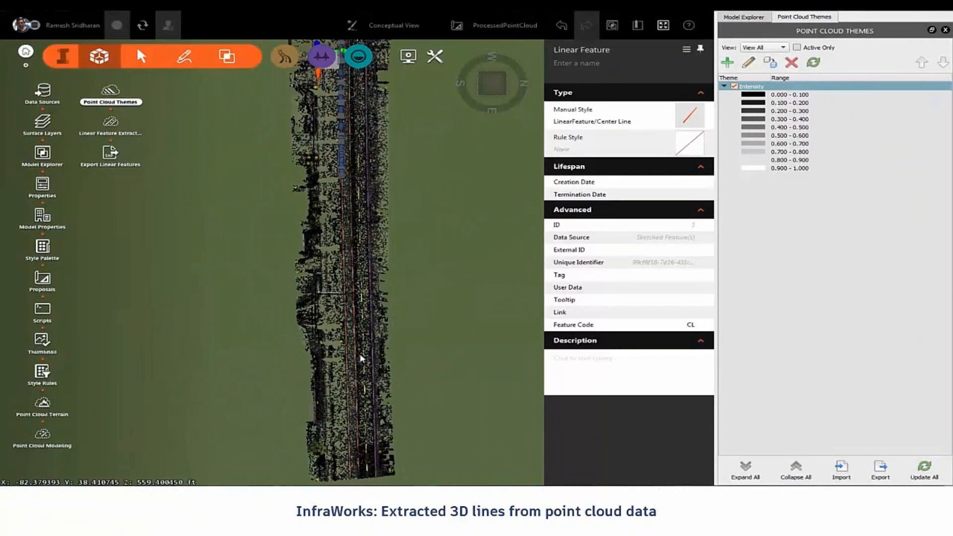
scroll(360, 355, down, 3)
double_click(378, 242)
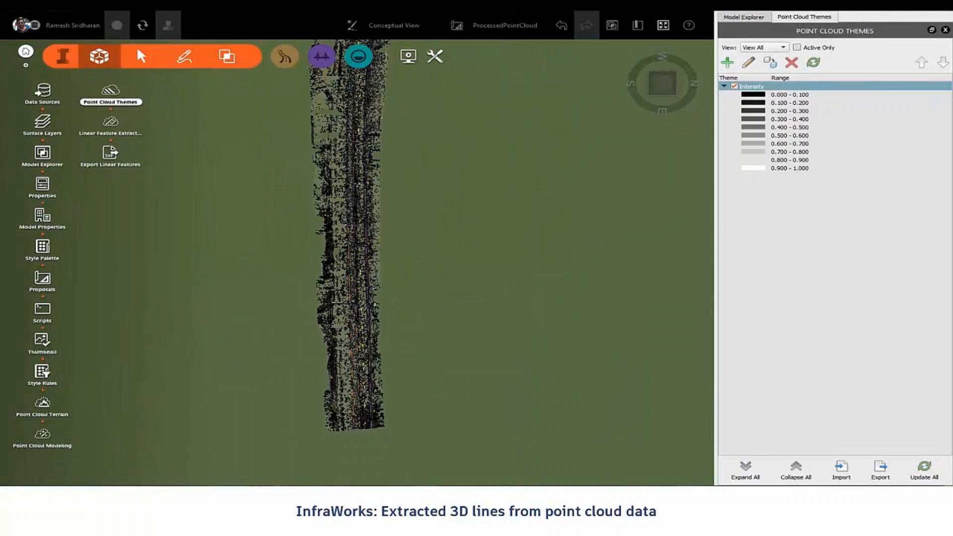
Step: Hide the Point Clouds layer in Model Explorer and tilt to an oblique perspective of the road lines
click(745, 17)
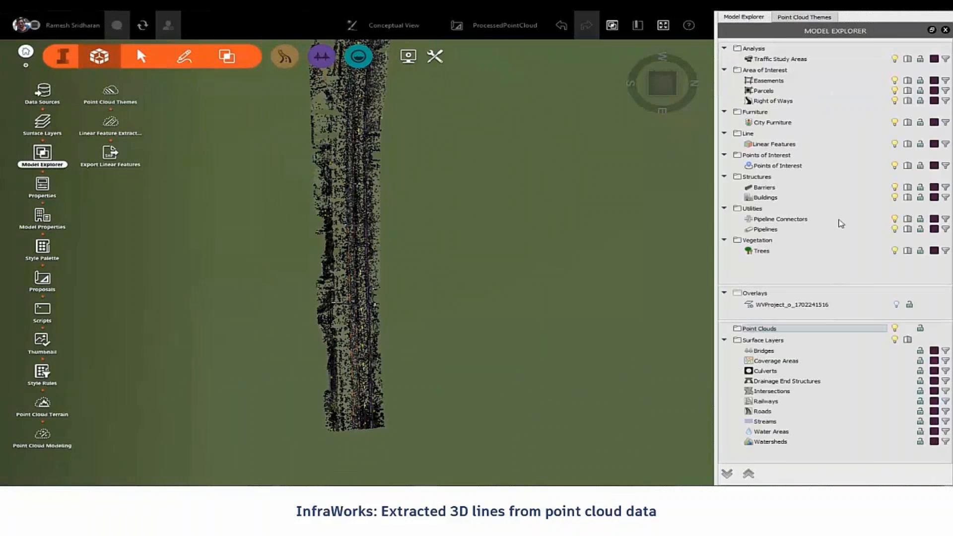
click(895, 329)
scroll(451, 298, up, 5)
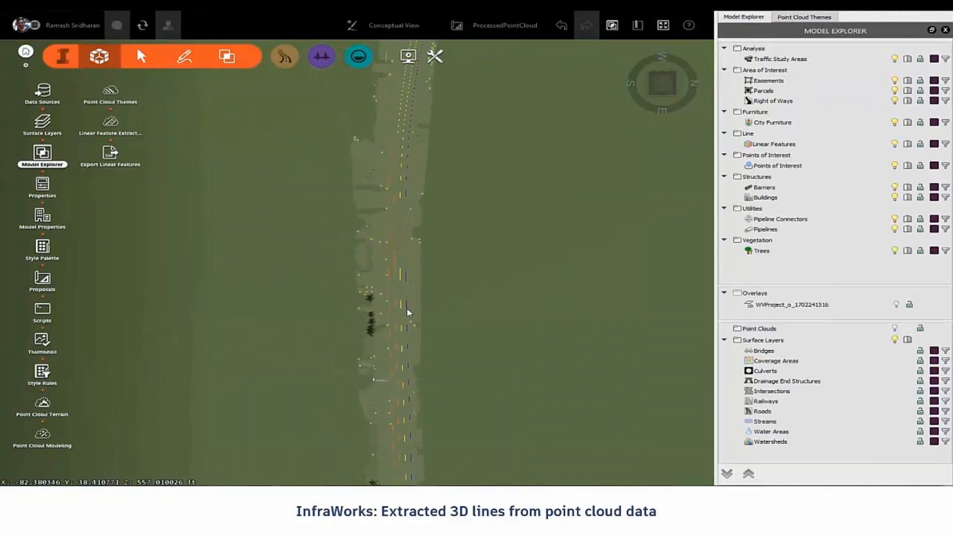
shift+middle_drag(385, 338, 389, 228)
drag(390, 228, 389, 214)
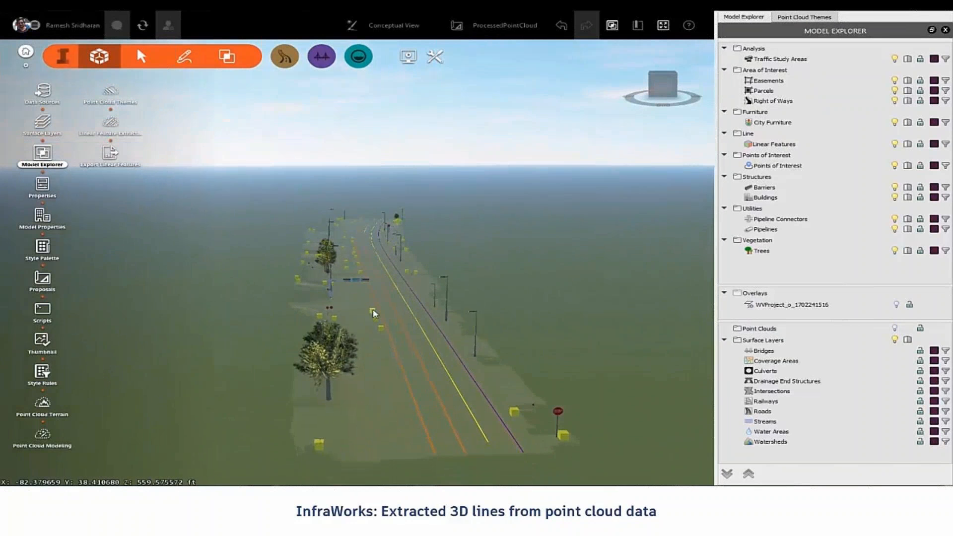
scroll(373, 309, up, 4)
drag(372, 298, 339, 278)
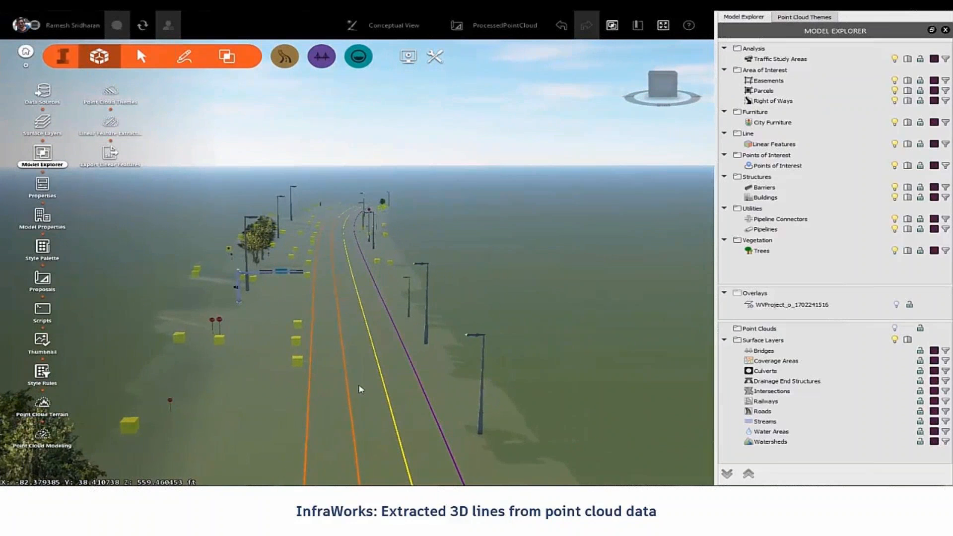
Step: Export the extracted linear features as the shape file 3DBreaklinesForDesign
click(313, 337)
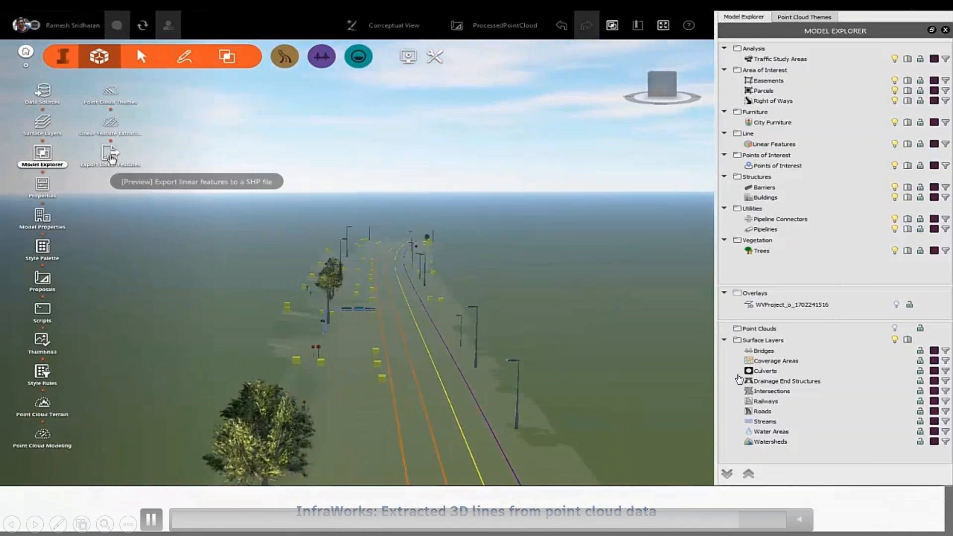
click(110, 155)
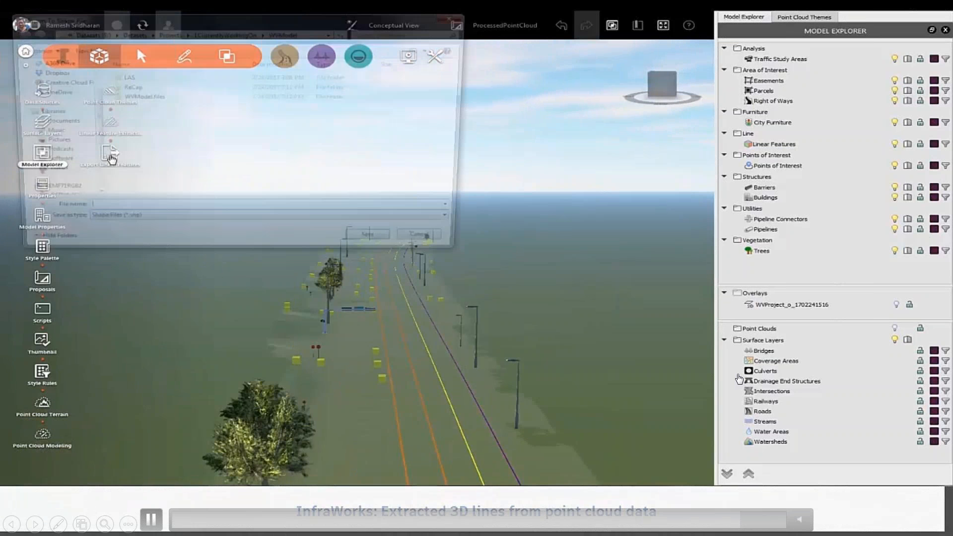
text(3DBreaklinesForDesign)
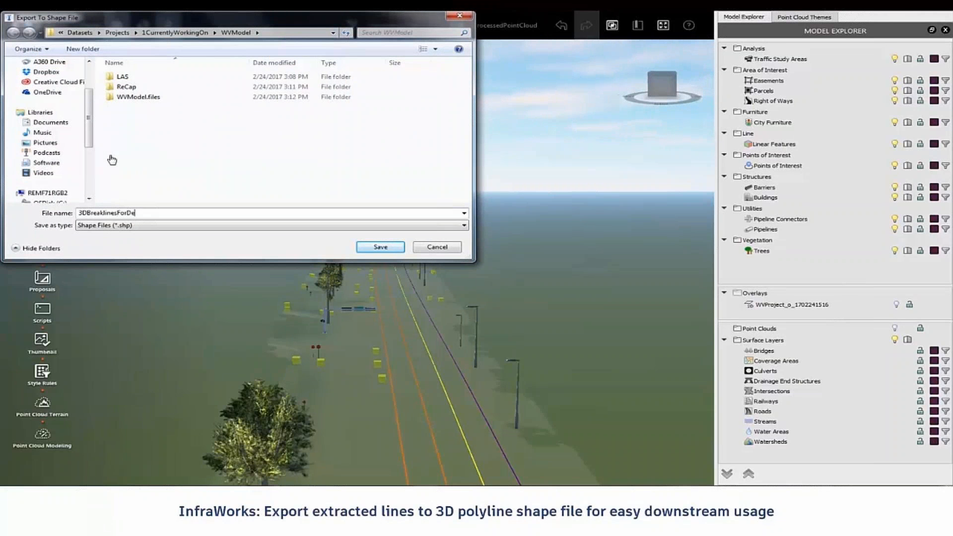
click(378, 247)
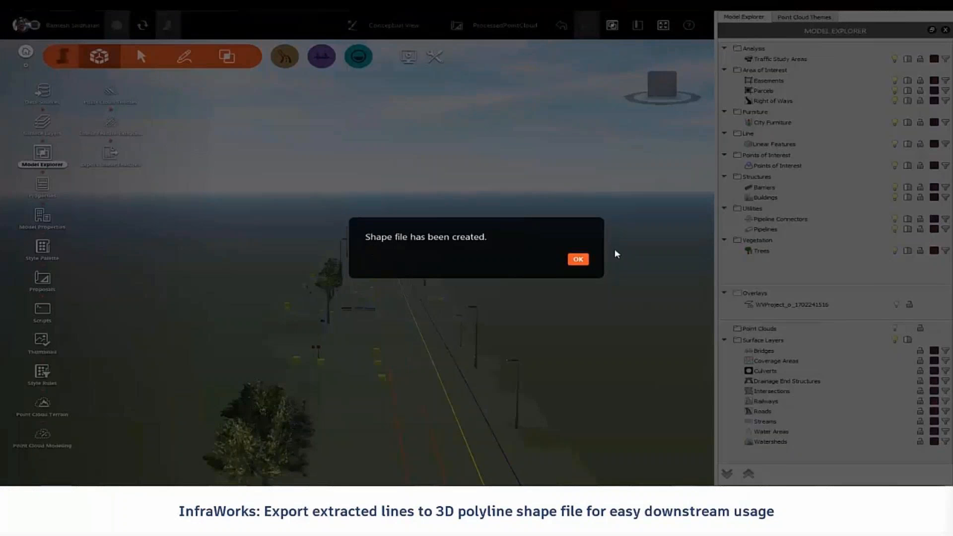
click(585, 260)
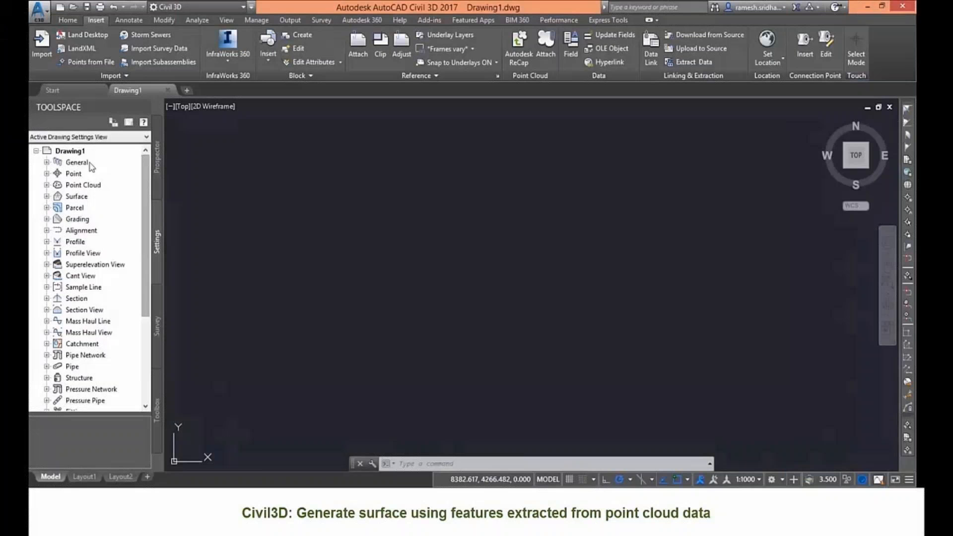
Step: Set Drawing1's coordinate system to WV83-SF in the drawing settings
right_click(92, 151)
click(114, 158)
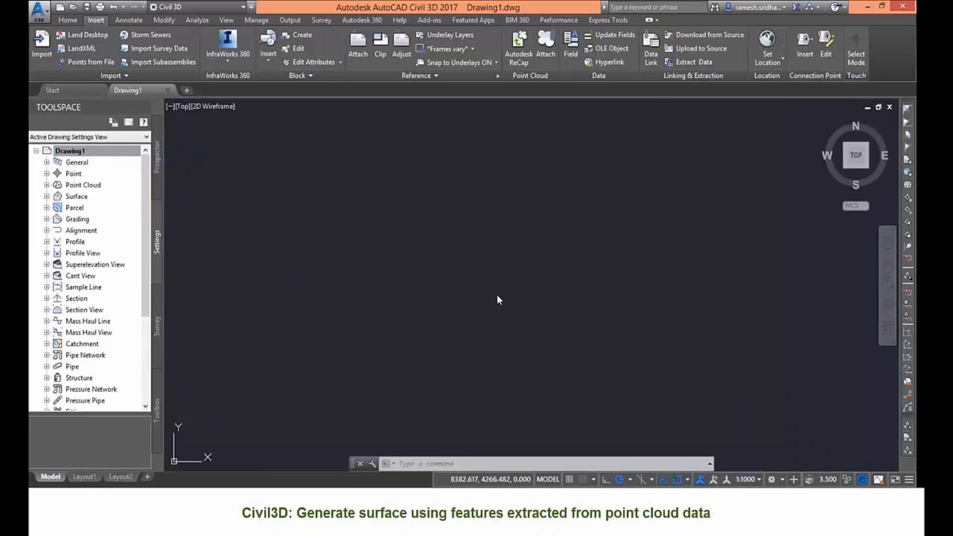
text(WV83)
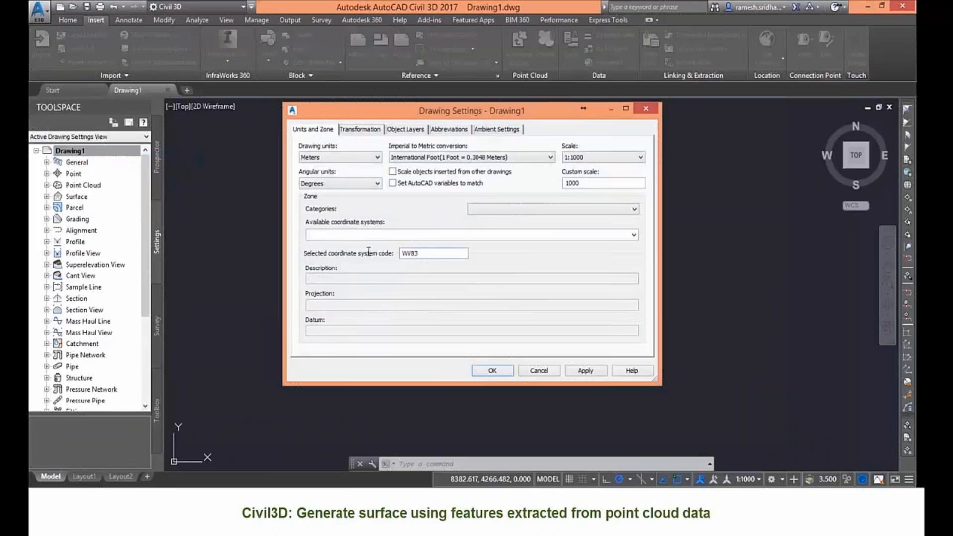
text(-sf)
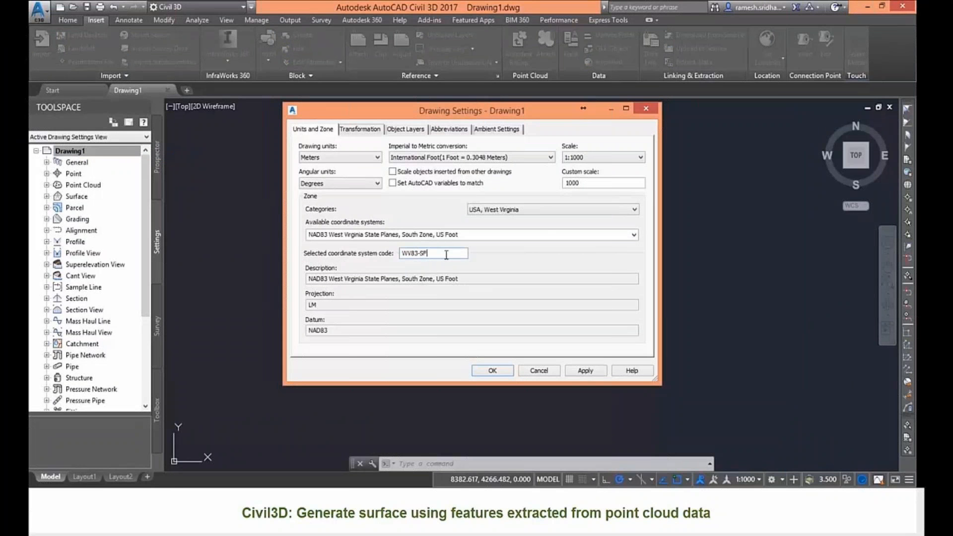
click(493, 370)
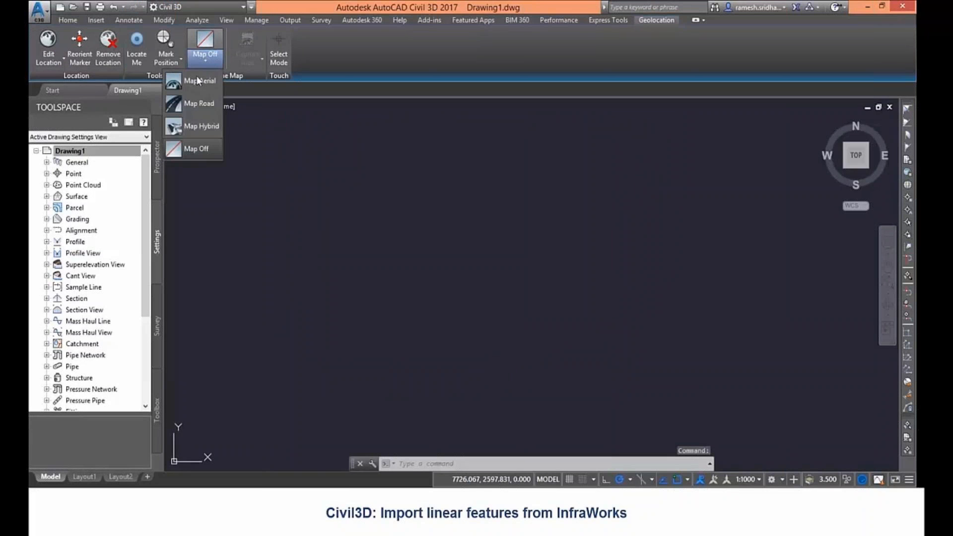
Step: Turn on the Aerial map and start the MAPIMPORT command
click(196, 82)
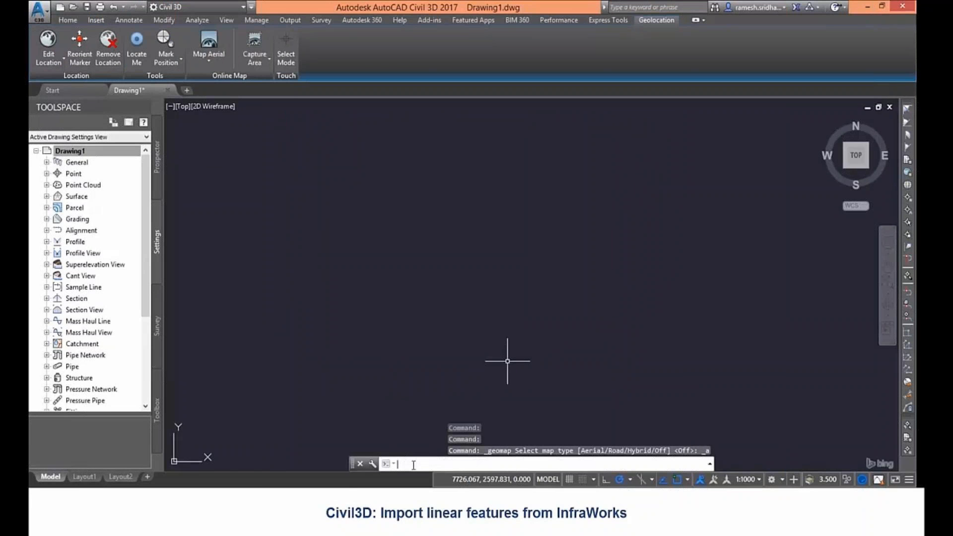
text(mapimport)
key(Return)
Step: Choose the 3DBreaklinesForDesign.shp shapefile from the WVModel folder for import
text(C:\ADSK\Datasets\Projects\WVModel)
key(Return)
click(487, 338)
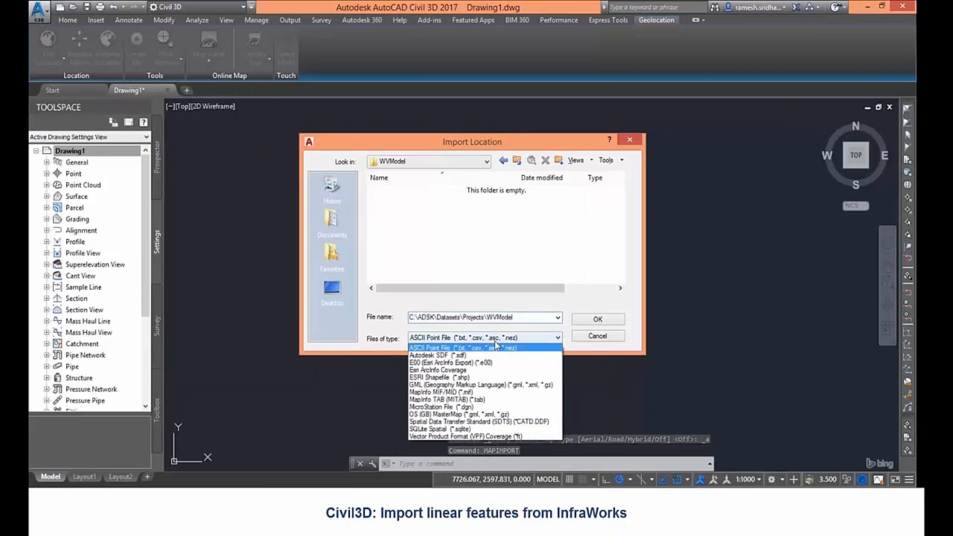
click(496, 377)
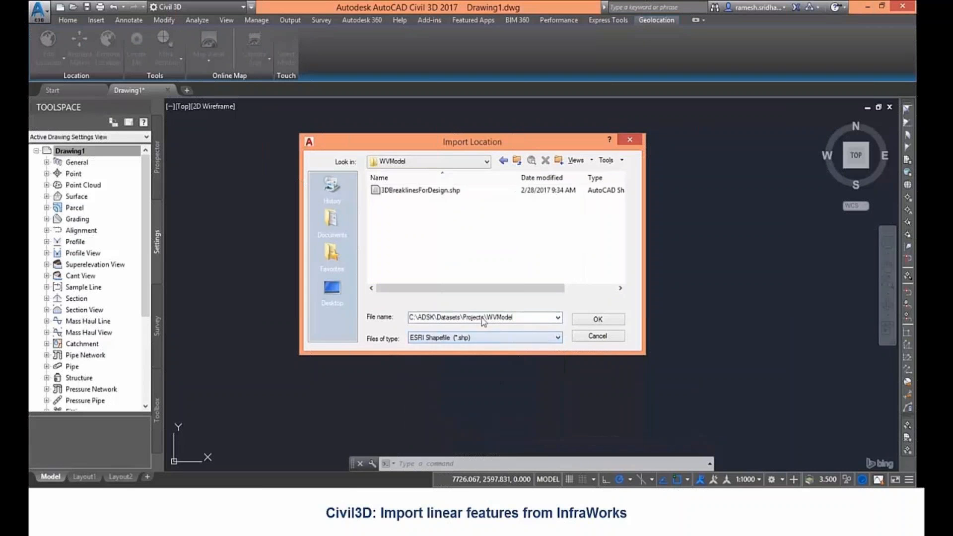
click(420, 190)
click(596, 320)
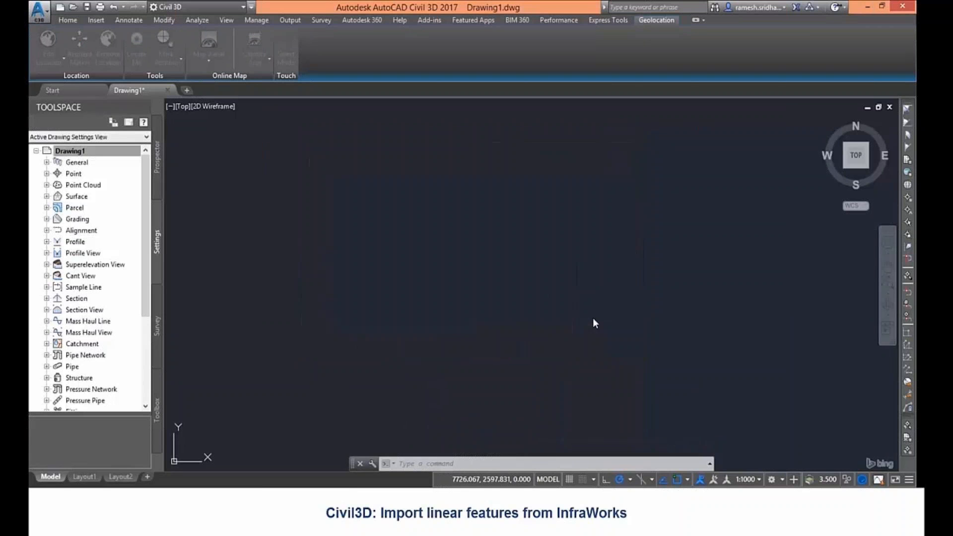
Step: Set the layer's input coordinate system to LL84, import it, and zoom to the imported lines
click(498, 241)
click(519, 241)
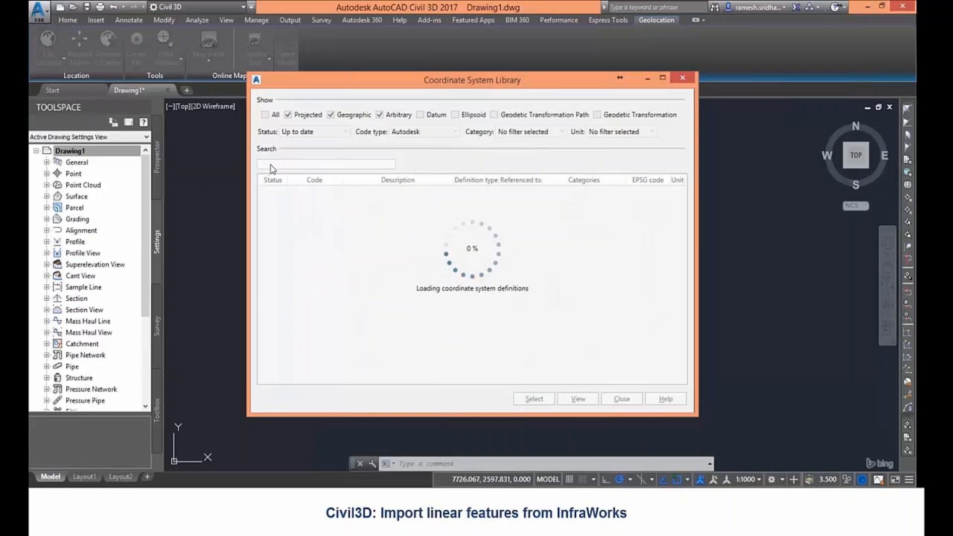
click(271, 165)
text(ll)
text(84)
click(298, 192)
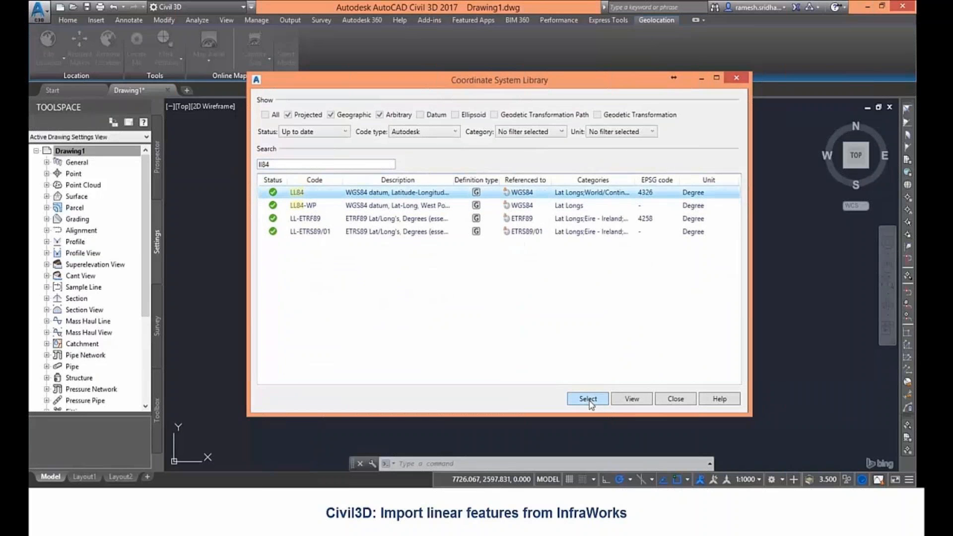
click(589, 401)
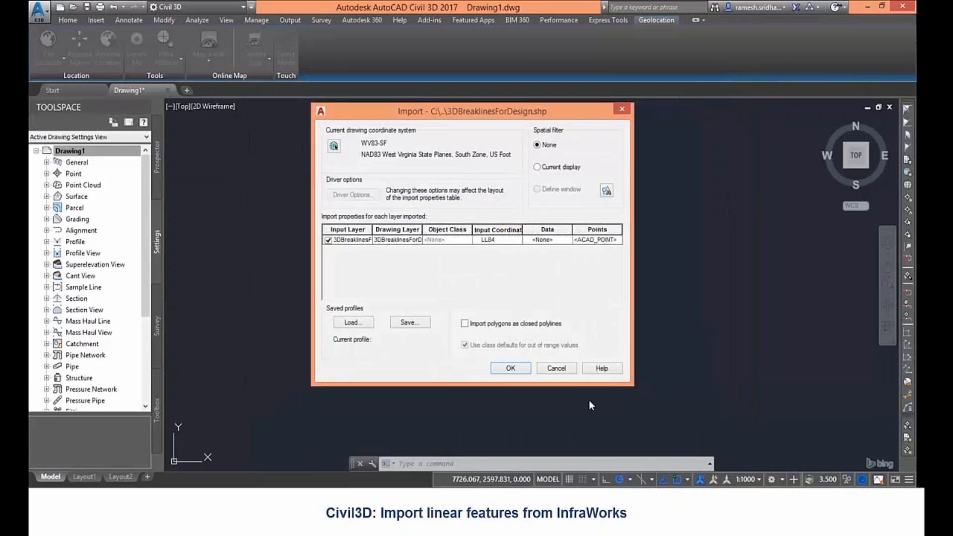
click(518, 372)
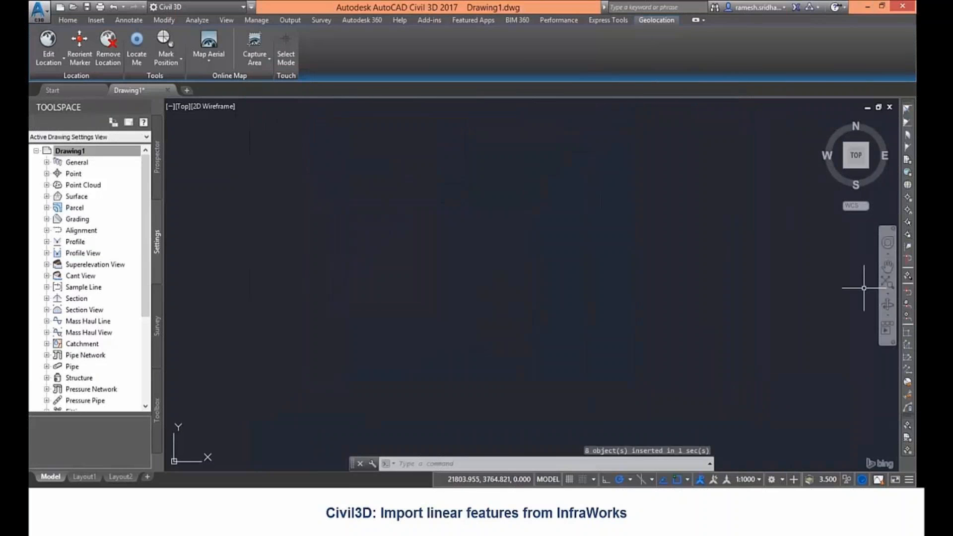
click(888, 283)
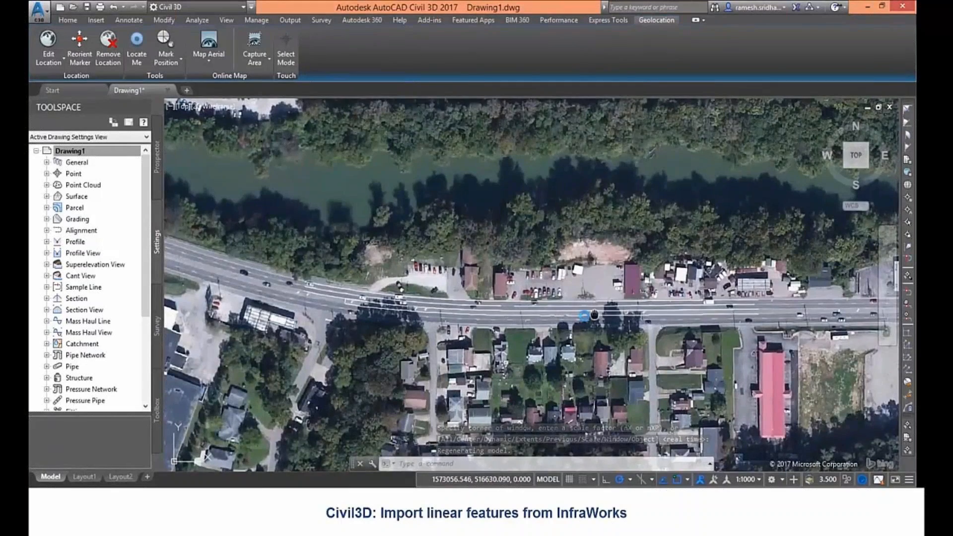
scroll(590, 315, down, 3)
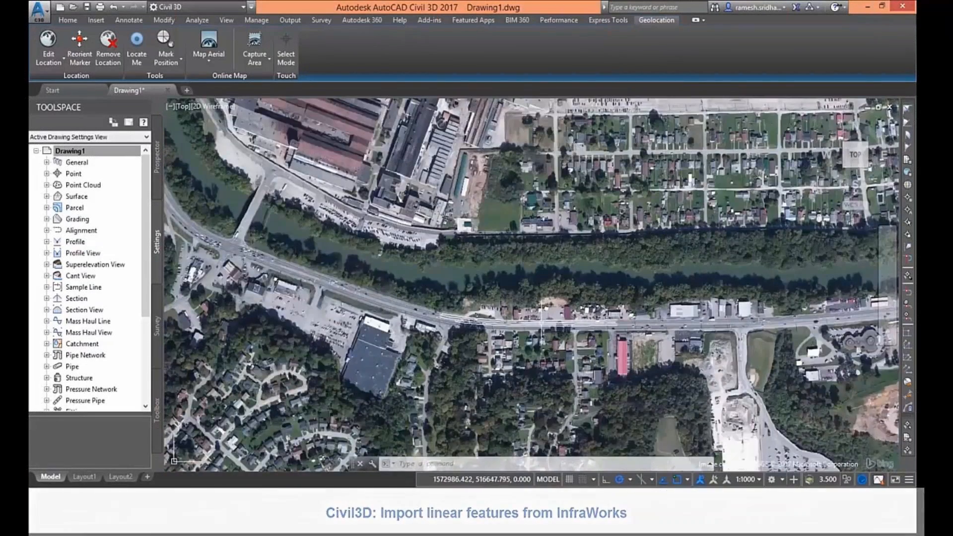
scroll(574, 326, up, 2)
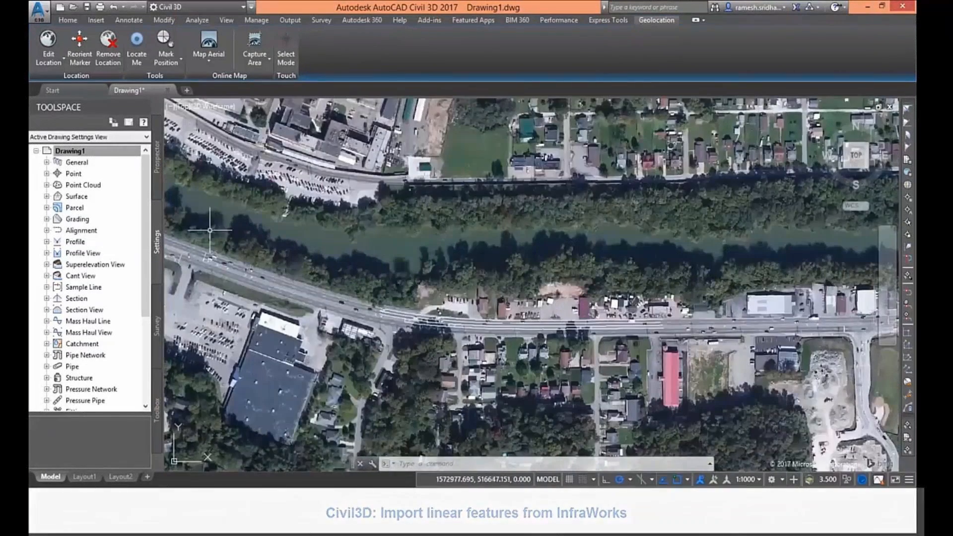
Step: Start a new TIN surface from the Surfaces collection in Prospector
click(157, 158)
click(75, 197)
right_click(75, 197)
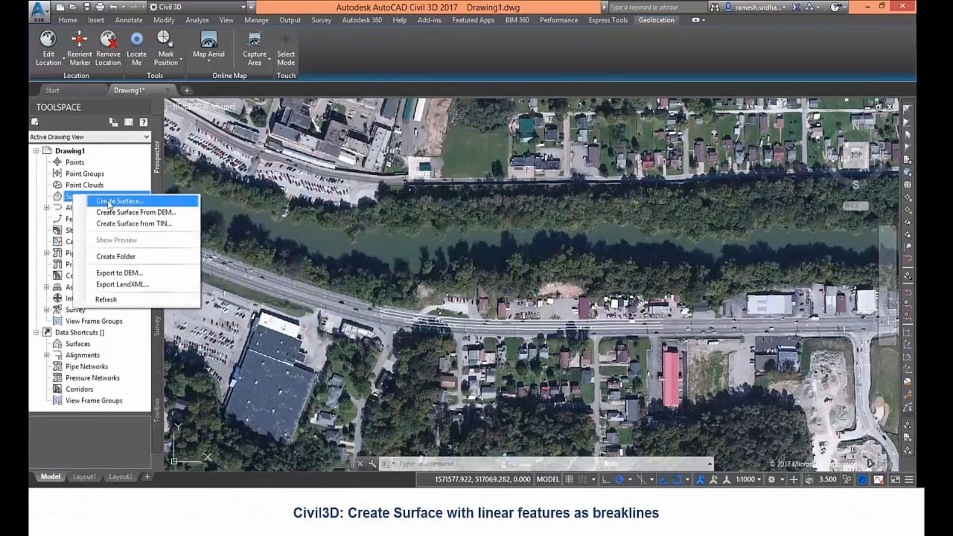
click(108, 203)
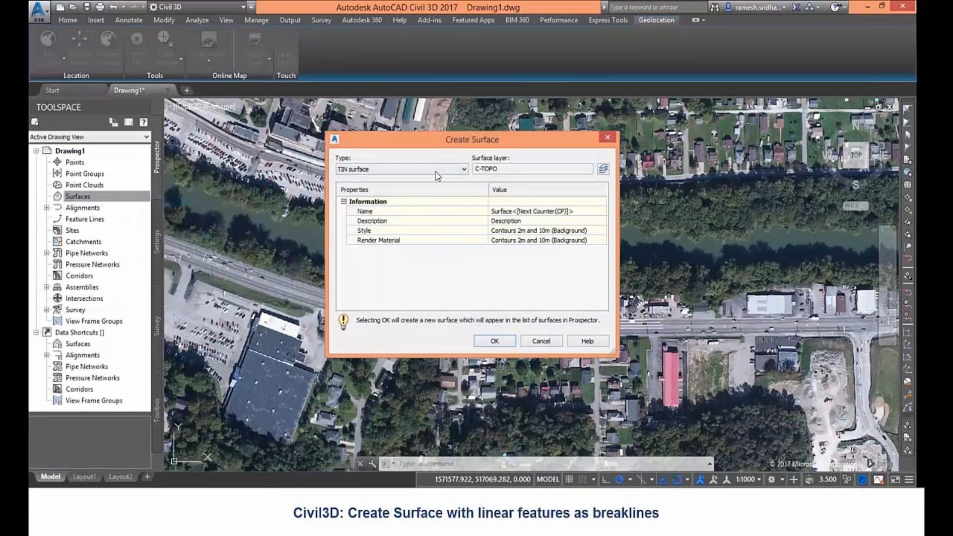
click(437, 170)
click(437, 171)
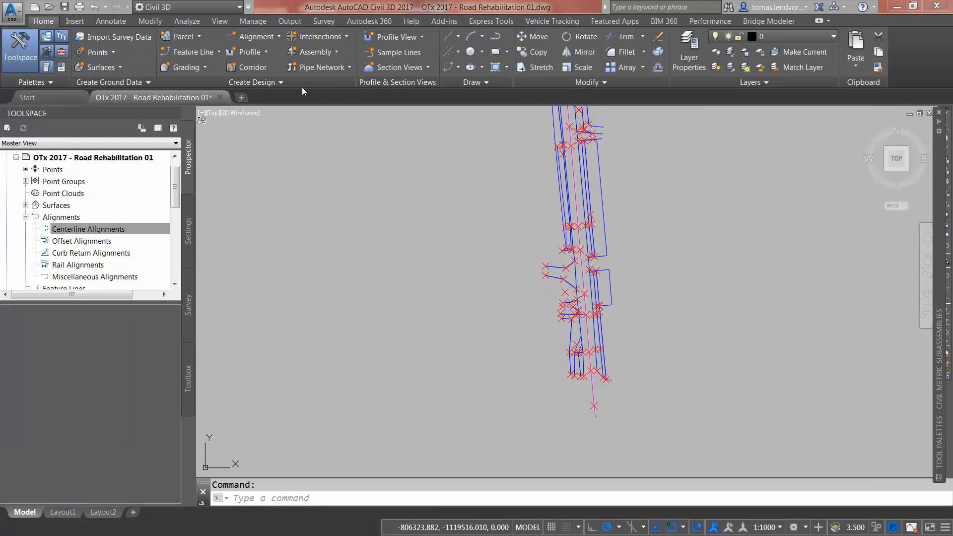
Step: Create the centerline alignment 'Alignment - Rehabilitation' using the No Labels label set
click(279, 37)
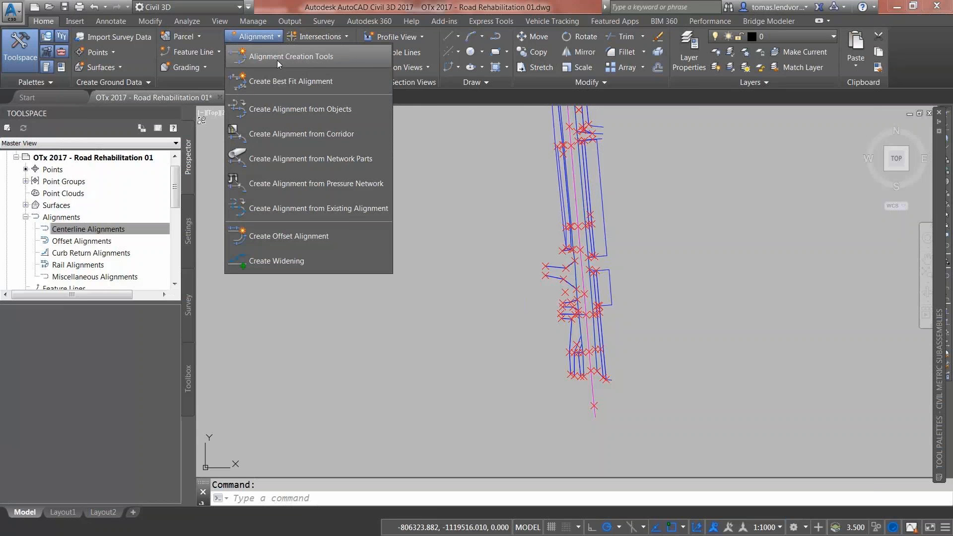
click(277, 62)
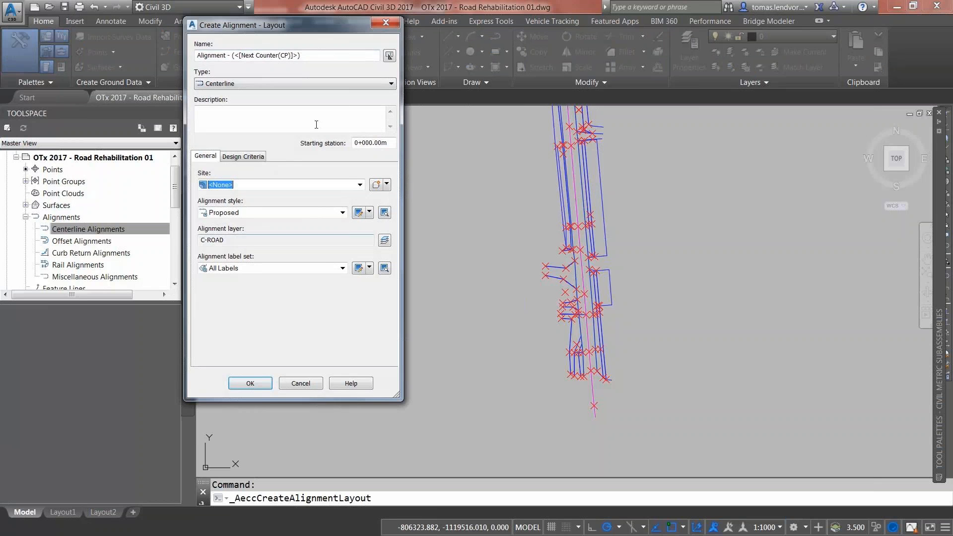
drag(301, 54, 229, 52)
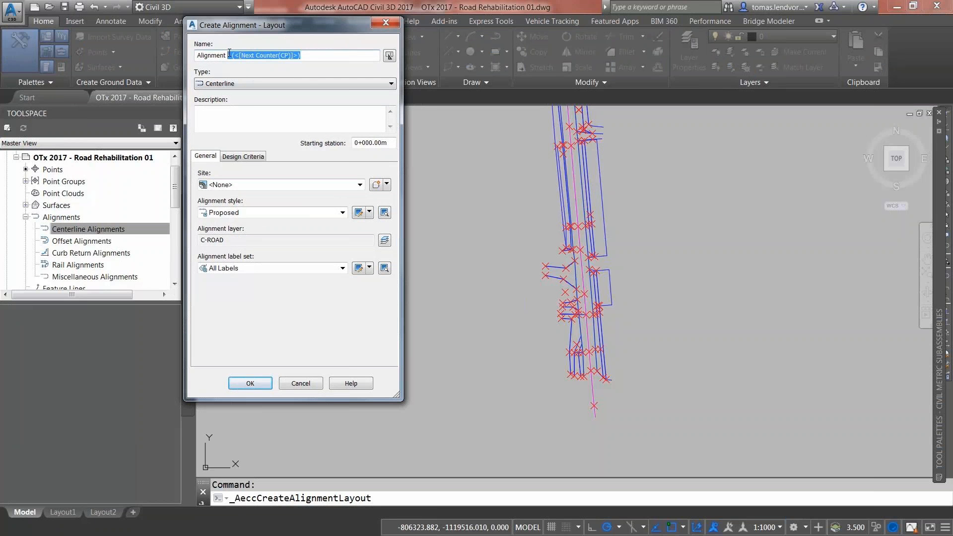
text(- Rehabilitation)
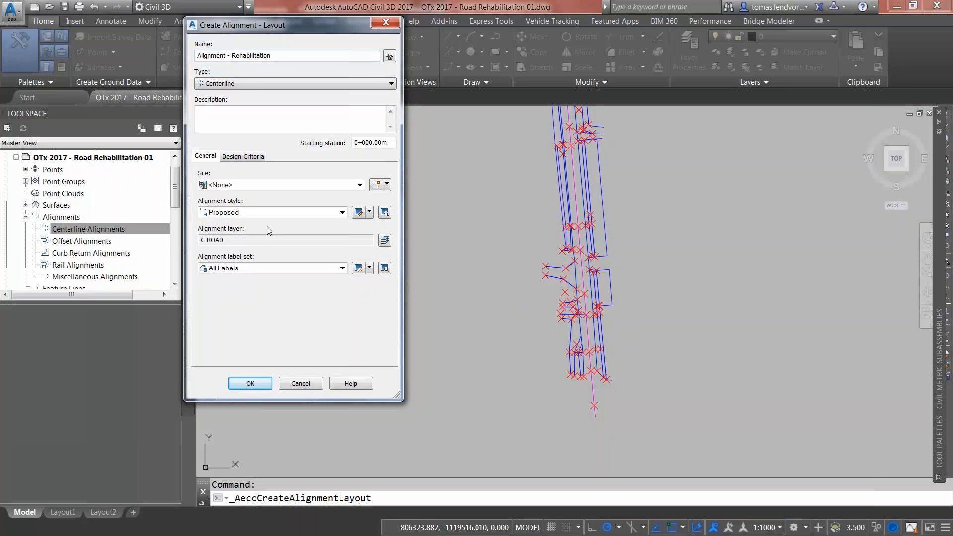
click(298, 268)
click(233, 275)
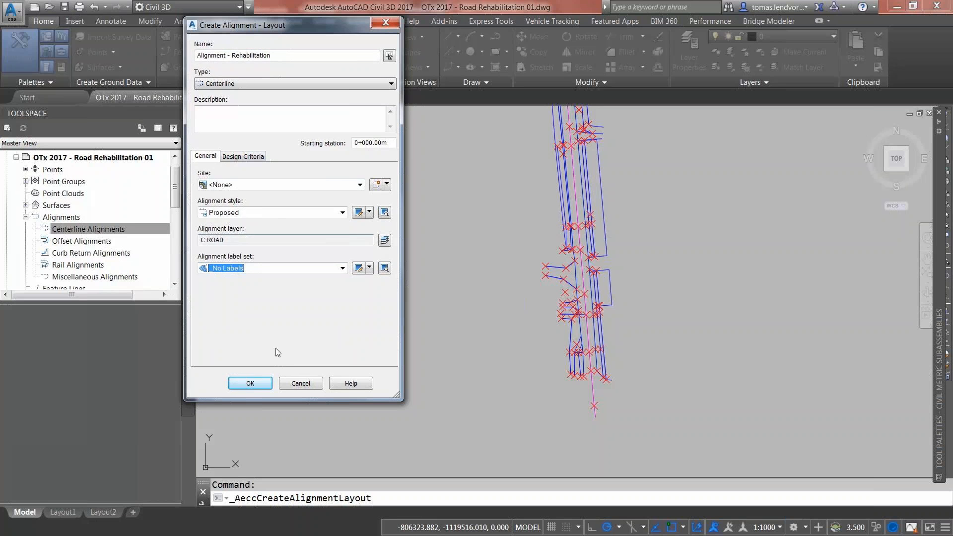
click(249, 157)
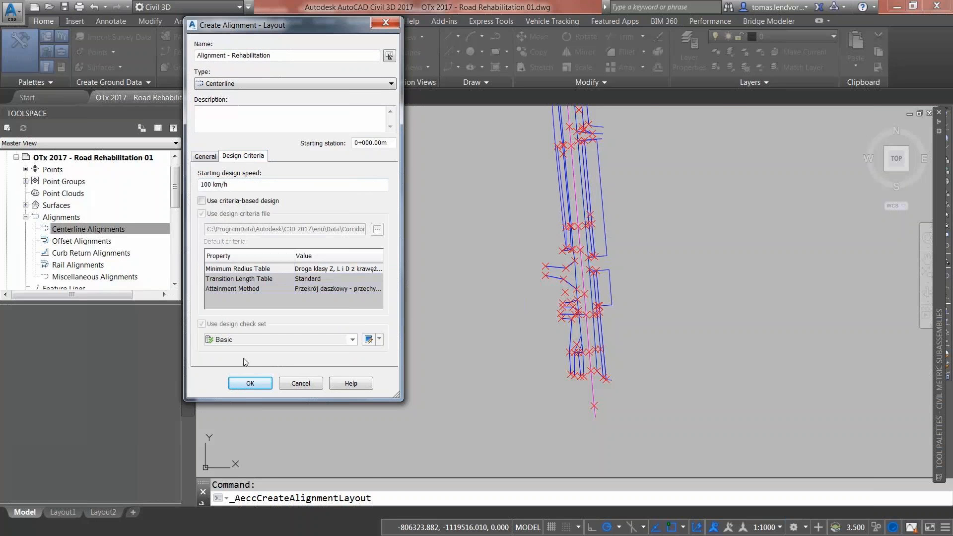
click(250, 384)
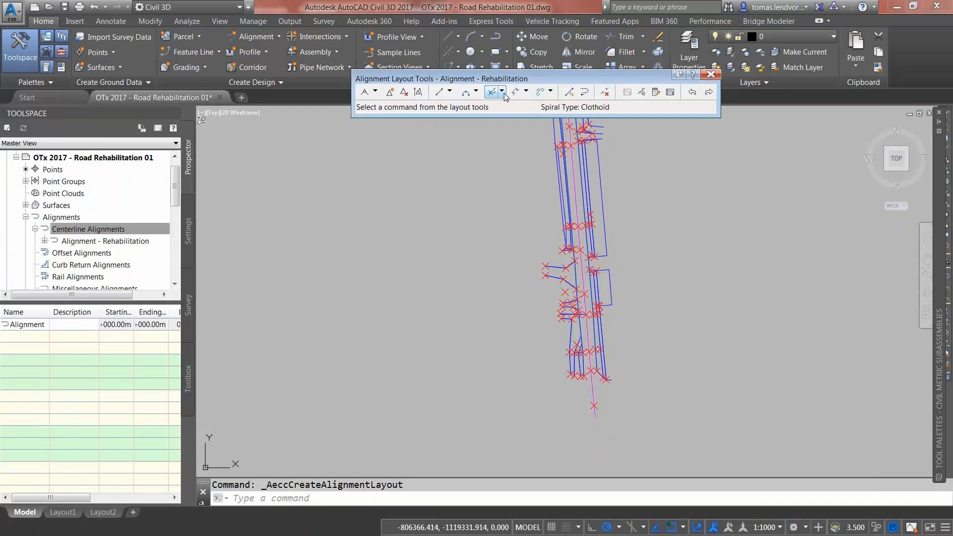
click(450, 92)
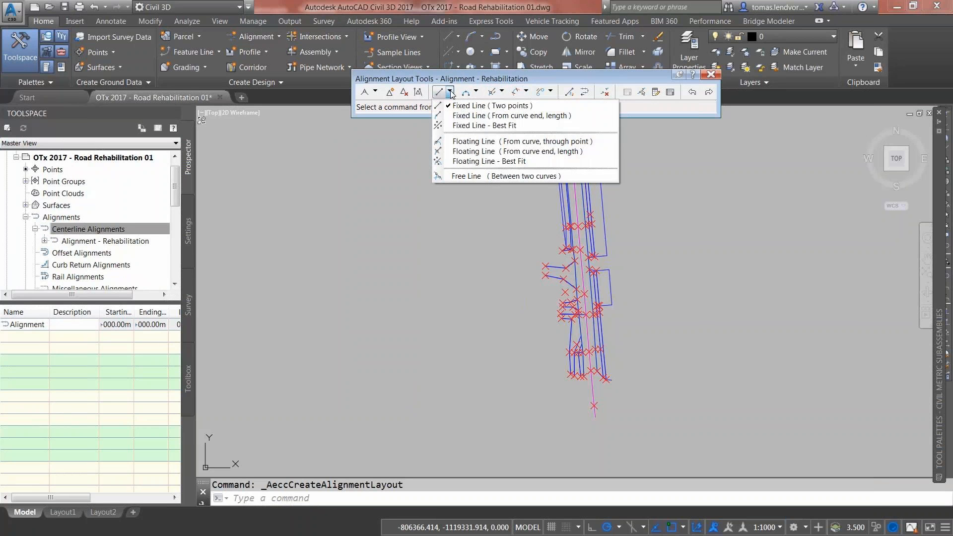
Step: Start a best-fit fixed tangent from COGO points and pick the first centerline points
click(466, 126)
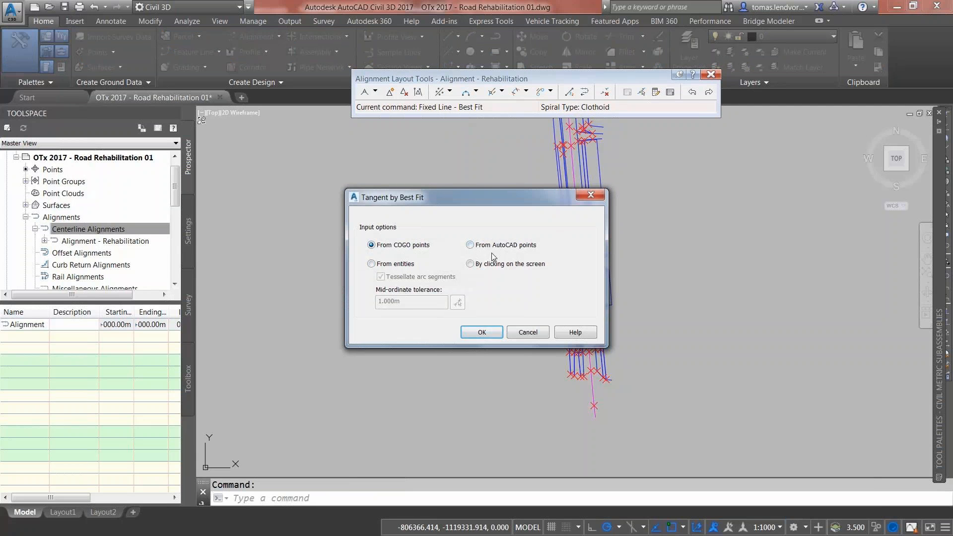
click(482, 333)
scroll(596, 383, up, 5)
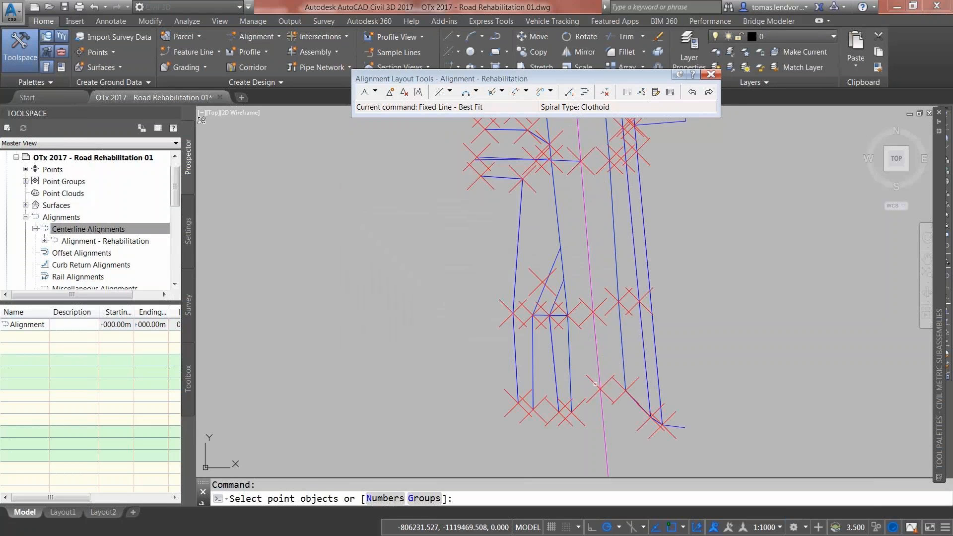
click(596, 385)
click(593, 312)
click(574, 168)
middle_drag(573, 167, 531, 424)
click(542, 322)
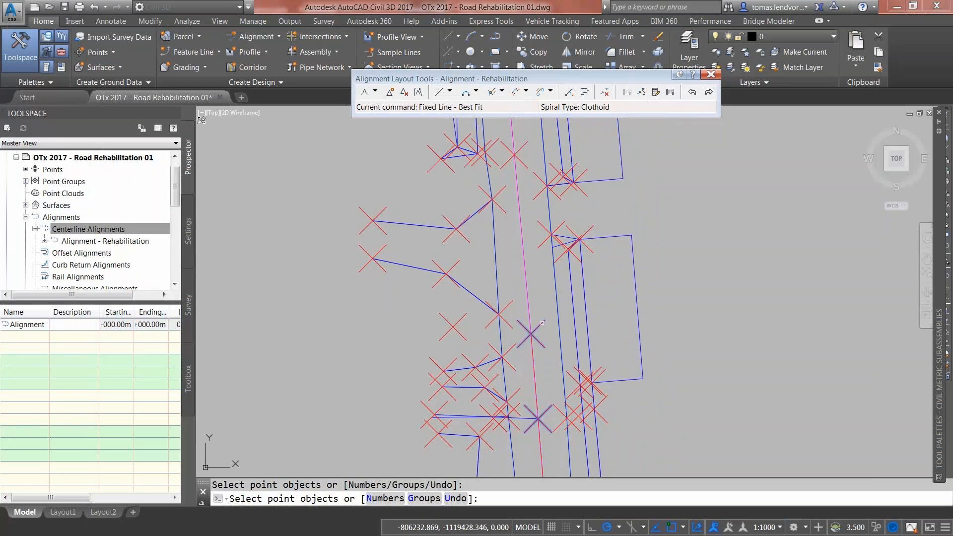
click(519, 159)
middle_drag(521, 161, 477, 437)
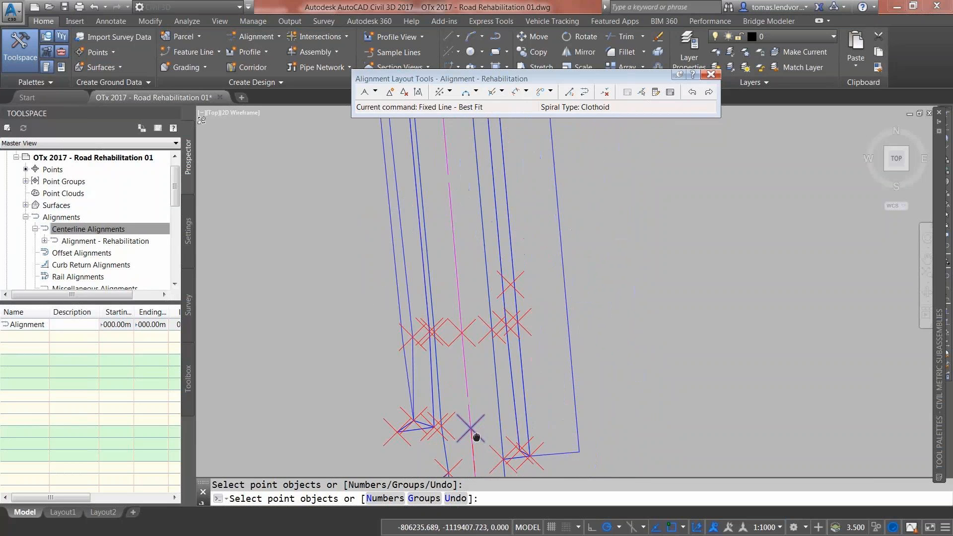
click(471, 323)
Step: Pick the remaining centerline points up the road and compute the best-fit line
scroll(462, 244, down, 4)
middle_drag(465, 241, 458, 326)
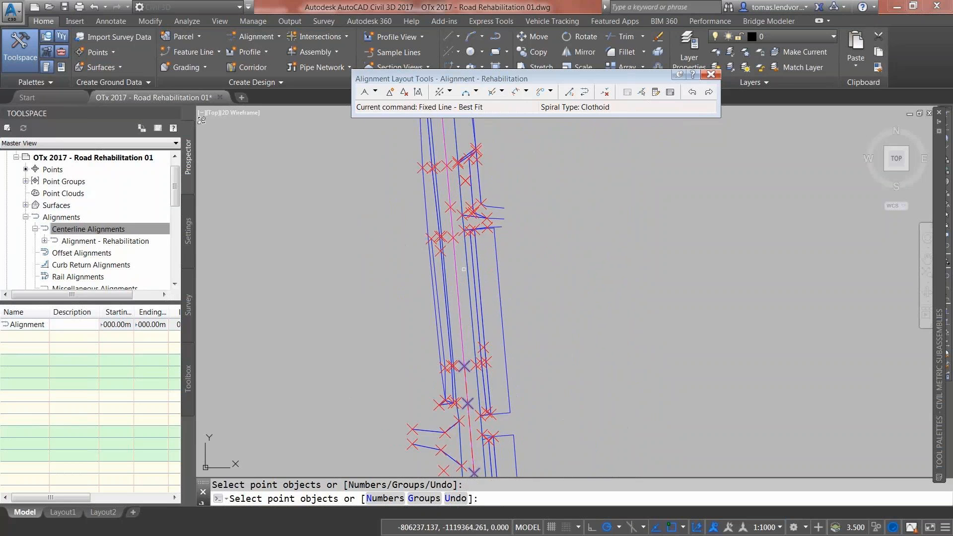
scroll(446, 216, up, 4)
click(438, 222)
middle_drag(438, 221, 453, 363)
click(445, 285)
click(444, 184)
middle_drag(442, 164, 448, 411)
scroll(449, 403, down, 3)
click(436, 245)
scroll(436, 242, down, 2)
middle_drag(428, 142, 440, 278)
scroll(440, 280, up, 2)
scroll(440, 281, up, 2)
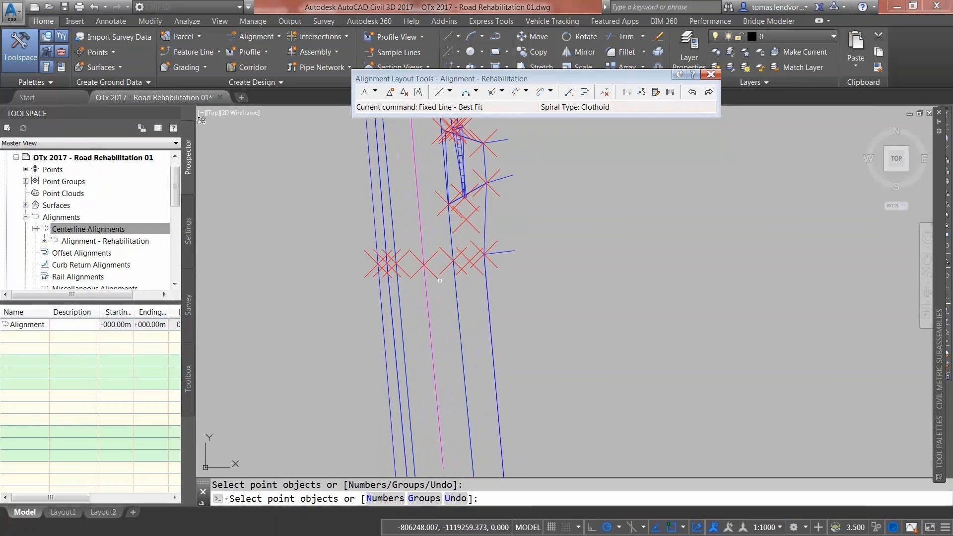
click(435, 277)
scroll(435, 278, down, 4)
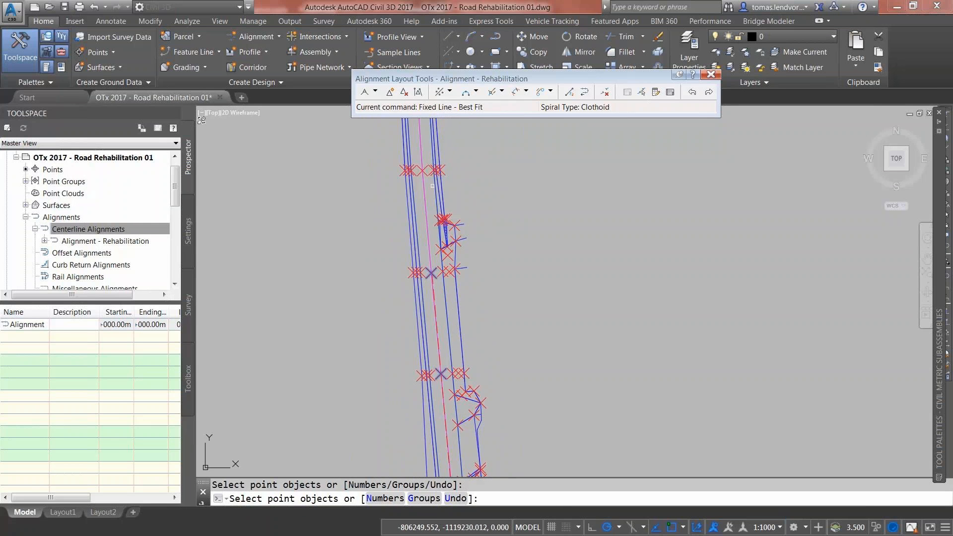
scroll(426, 180, up, 3)
click(415, 157)
middle_drag(418, 181, 429, 351)
scroll(429, 352, down, 3)
click(410, 167)
scroll(407, 181, up, 4)
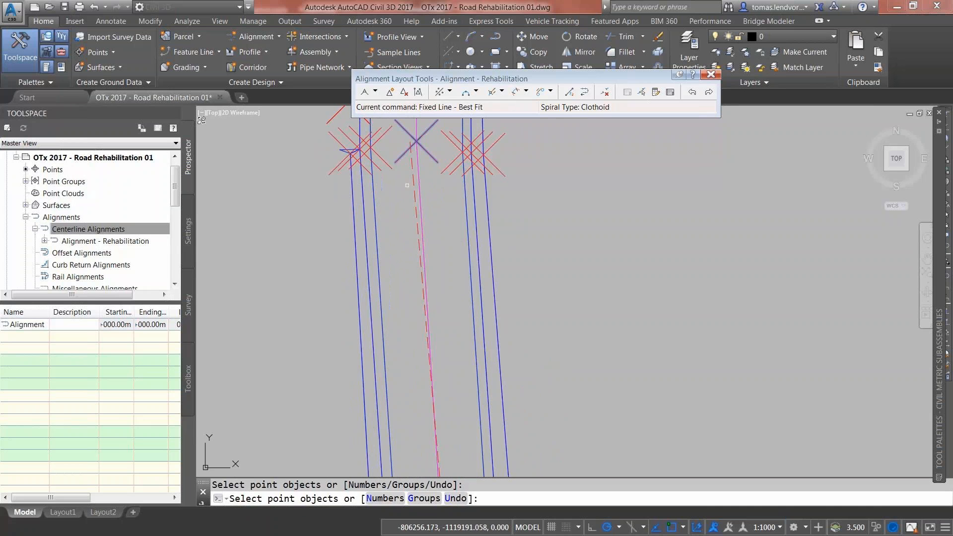
key(Return)
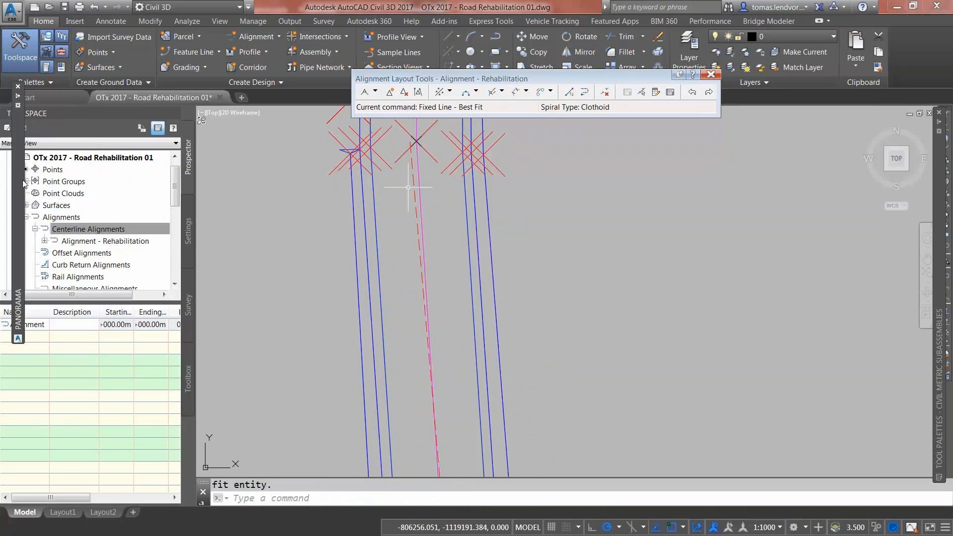
Step: Exclude point 1 from the regression, then save and accept the 247.956m best-fit line
mouse_move(24, 182)
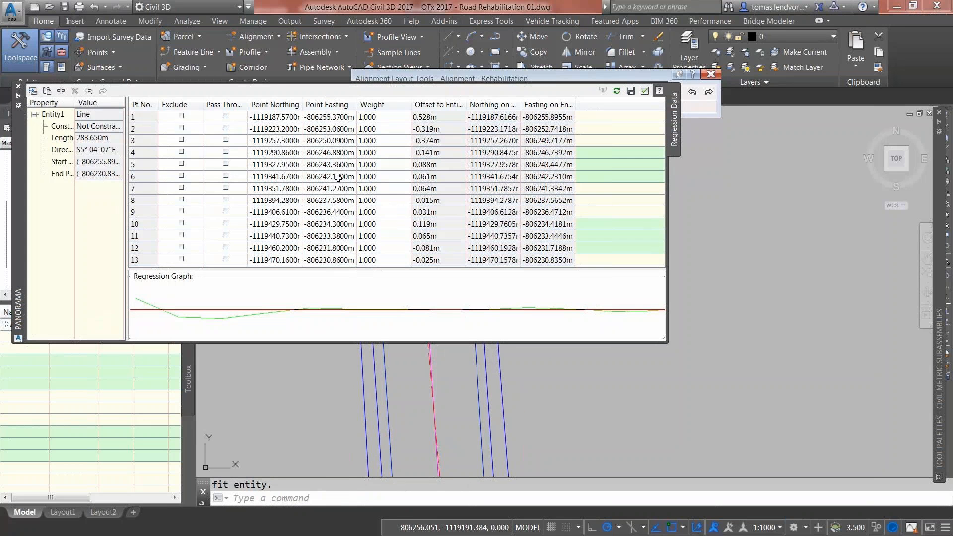
click(225, 116)
click(182, 115)
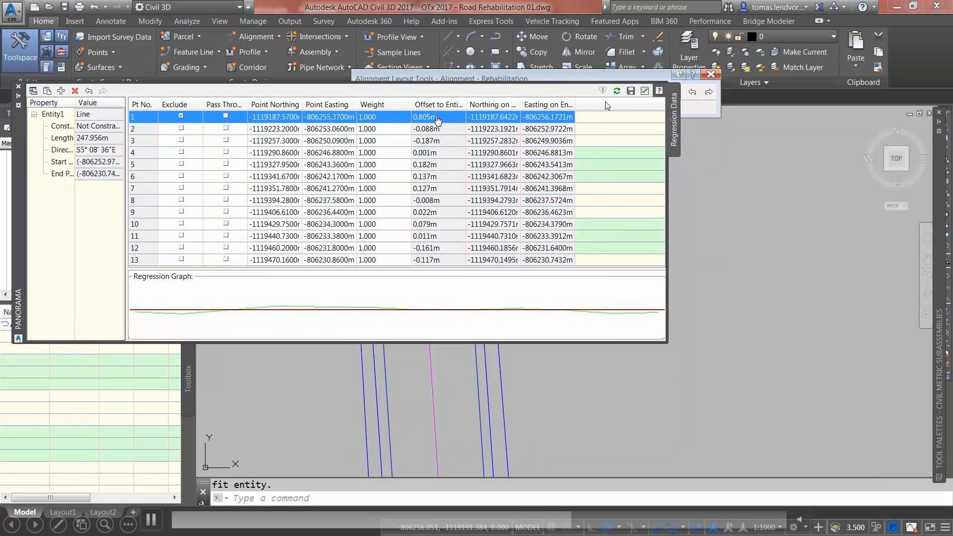
click(631, 91)
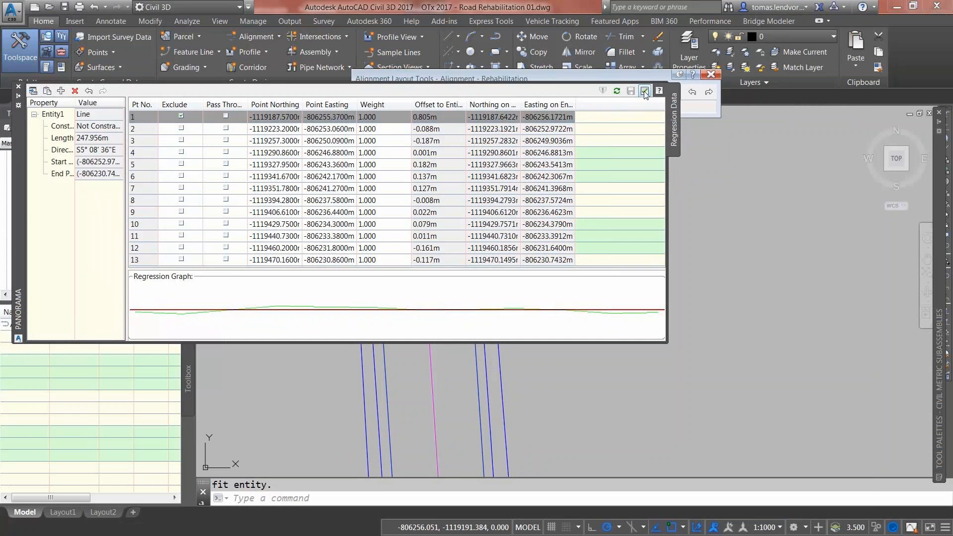
click(644, 92)
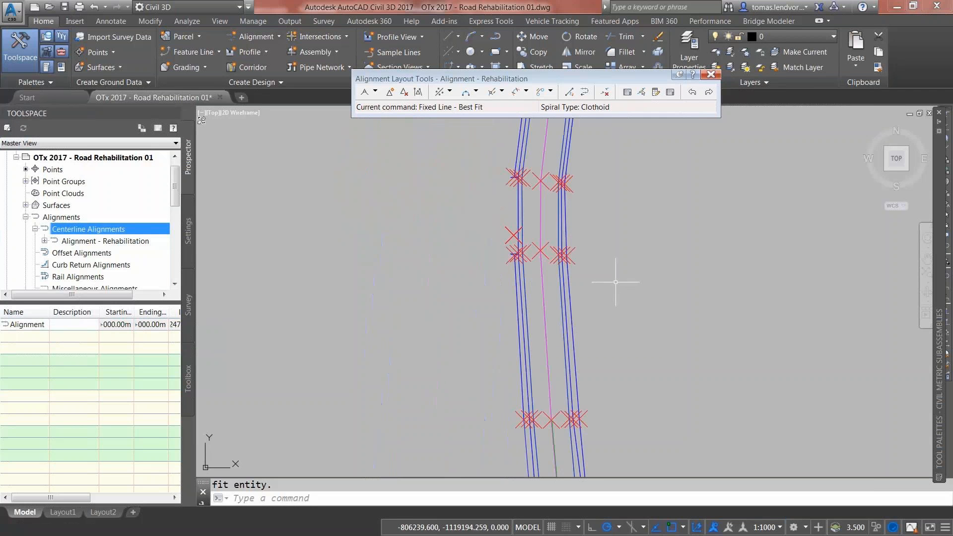
scroll(616, 282, up, 2)
scroll(550, 321, up, 2)
Step: Start a best-fit floating curve attached to the fitted line, fitted from COGO points
click(476, 92)
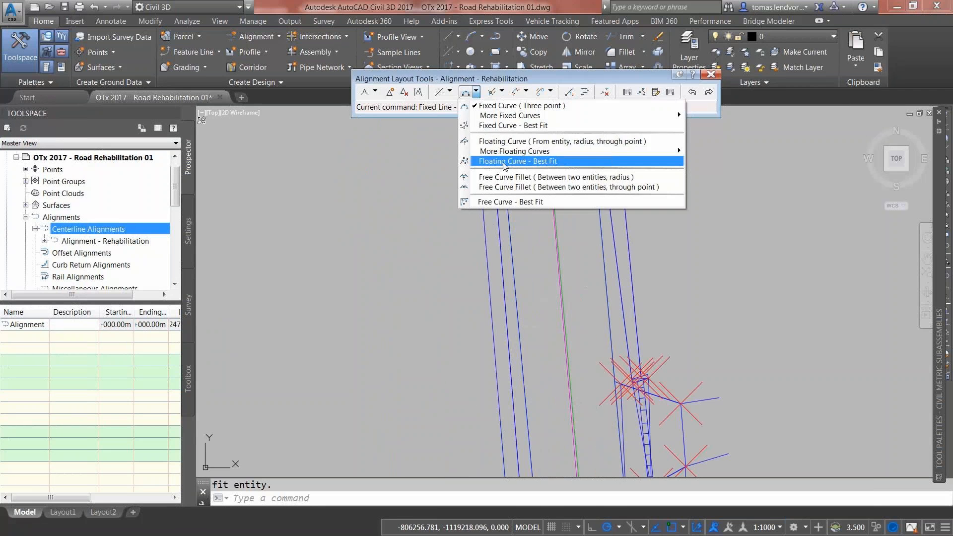
click(504, 162)
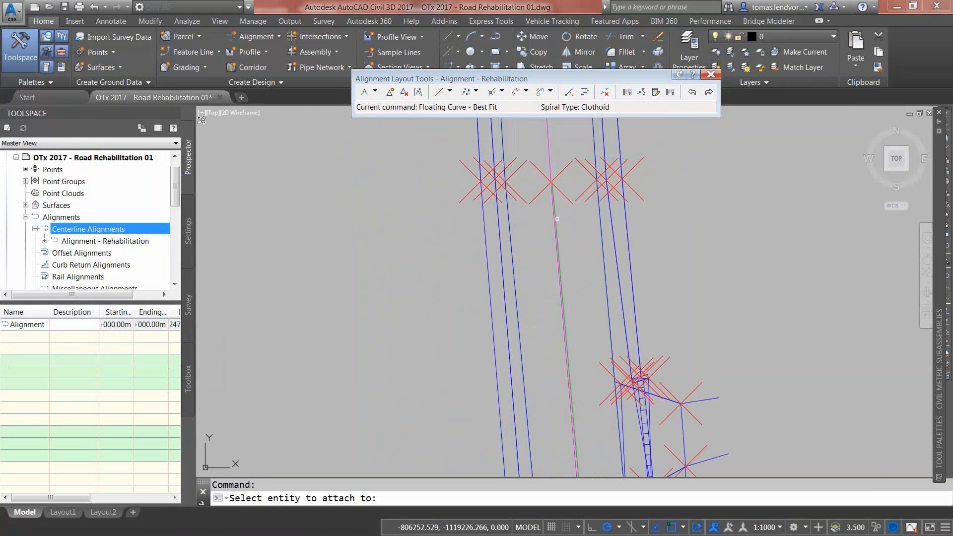
scroll(557, 219, up, 2)
scroll(557, 219, up, 2)
click(545, 219)
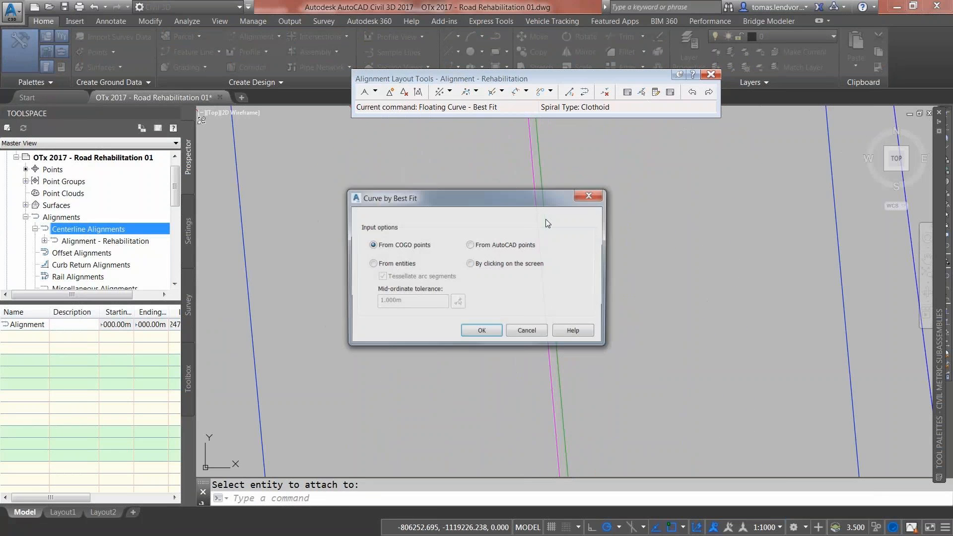
click(478, 337)
Step: Pick three centreline points along the road for the curve and finish the selection
scroll(478, 337, down, 5)
middle_drag(500, 236, 502, 351)
scroll(502, 351, down, 2)
middle_drag(516, 260, 523, 412)
scroll(523, 413, down, 2)
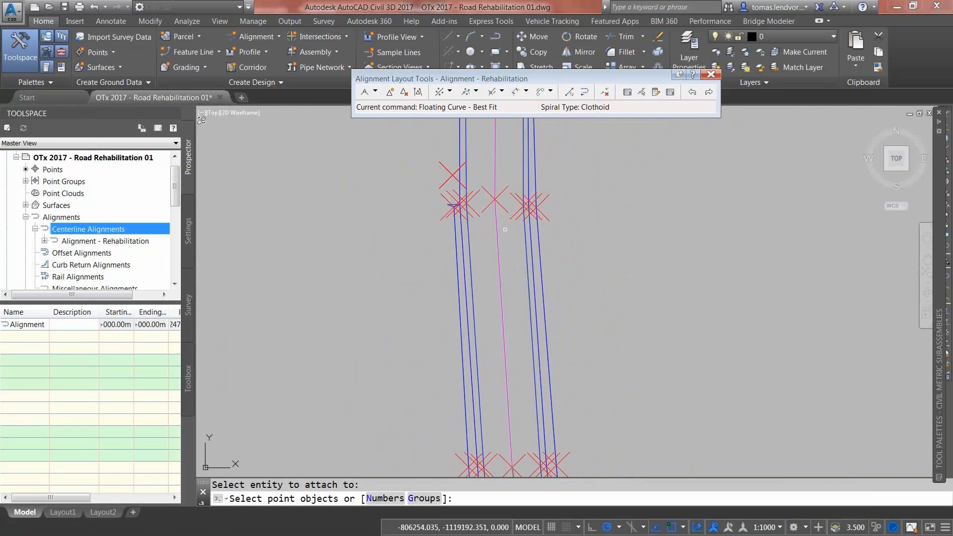
click(503, 208)
middle_drag(503, 207, 522, 454)
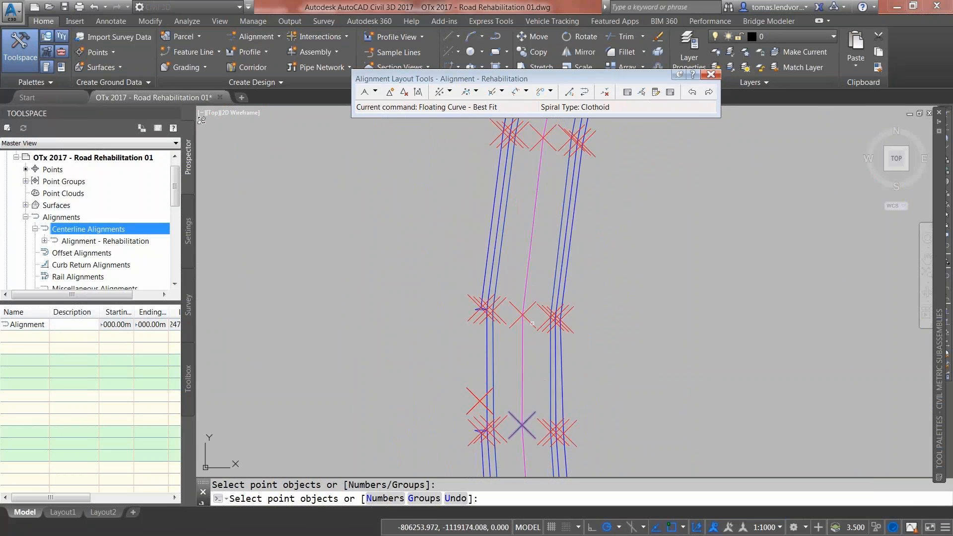
click(523, 315)
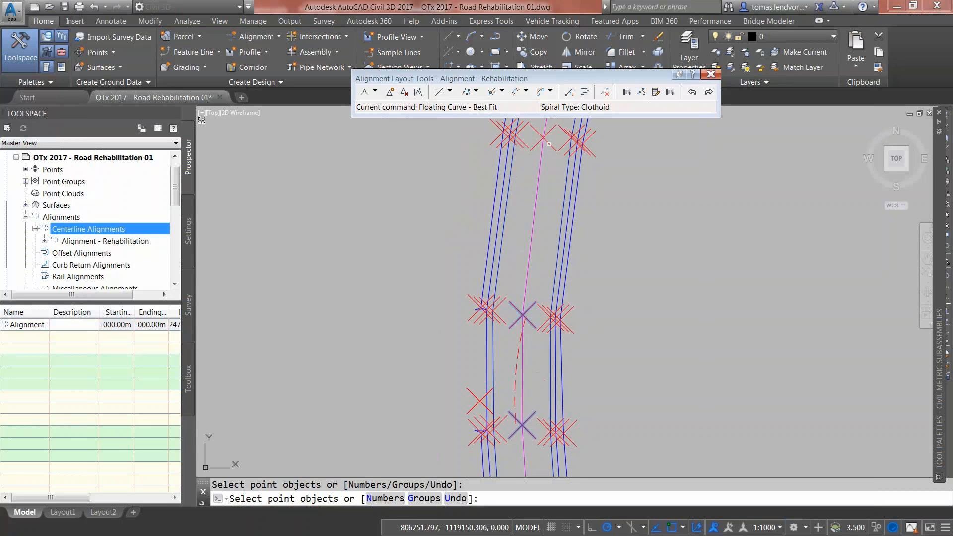
middle_drag(532, 300, 563, 363)
click(585, 210)
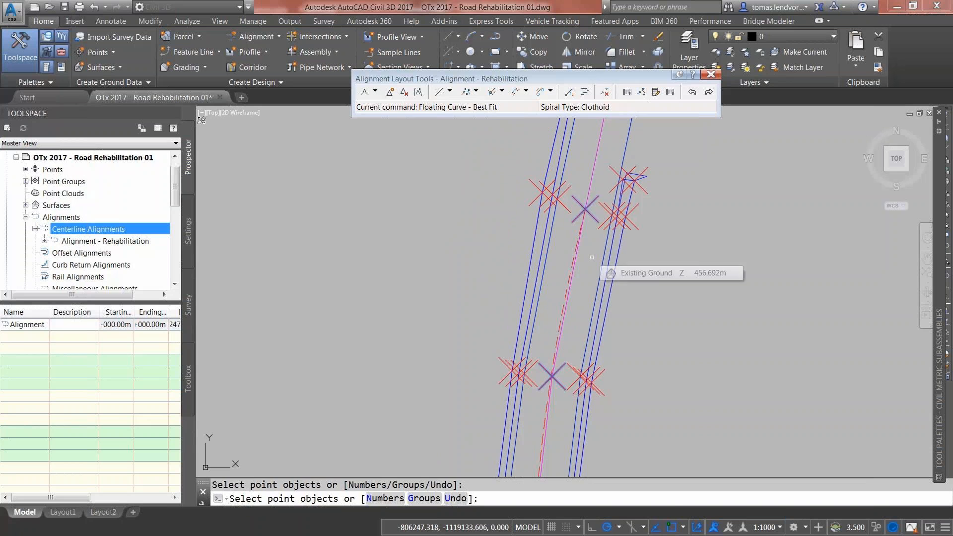
key(Return)
Step: Save the 232.738m arc's regression result and close the regression data
mouse_move(21, 214)
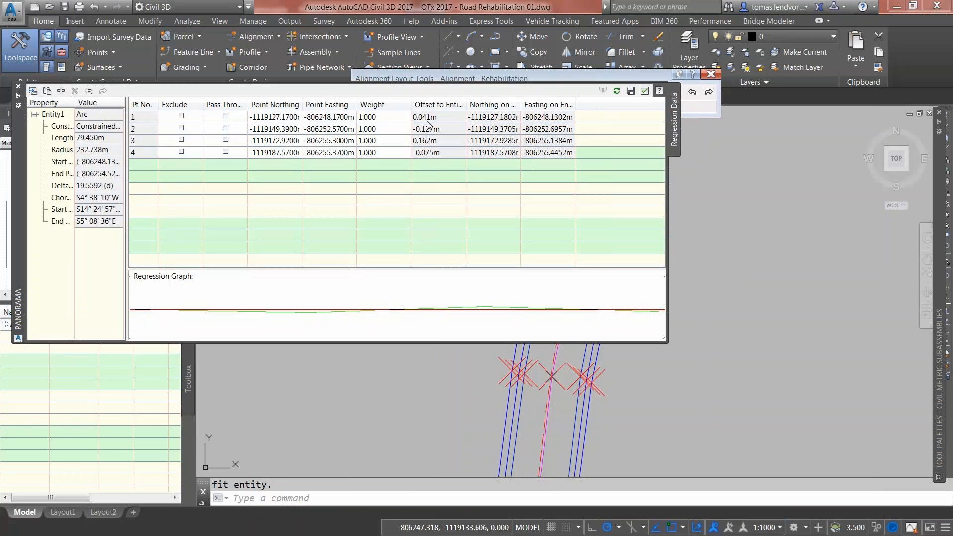
click(631, 91)
click(18, 88)
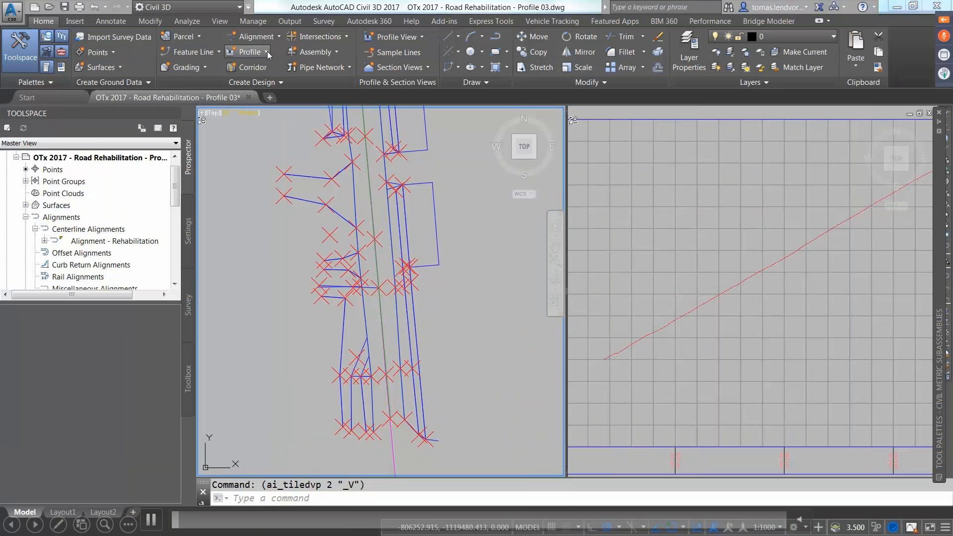
Step: Start a new design profile in the profile view using Fixed Tangent - Best Fit from COGO points
click(267, 52)
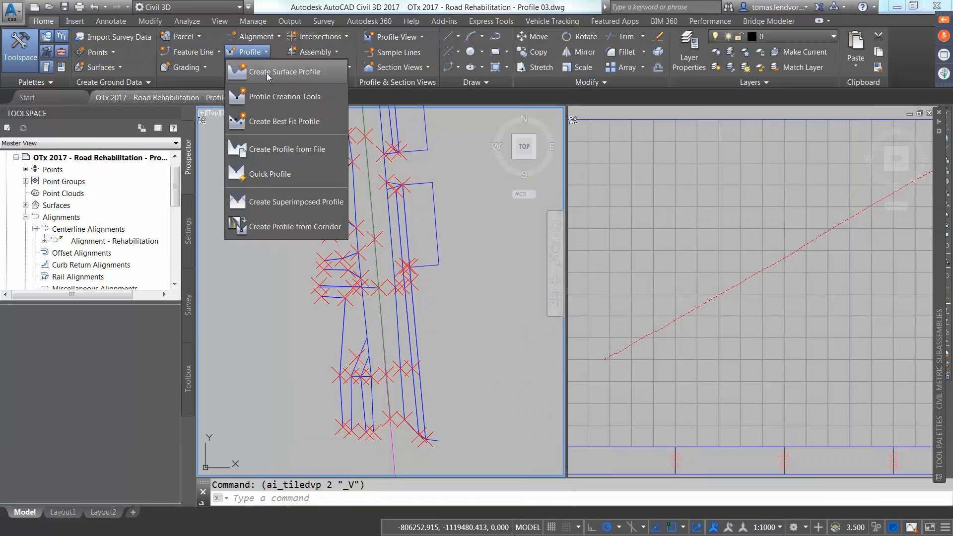
click(272, 98)
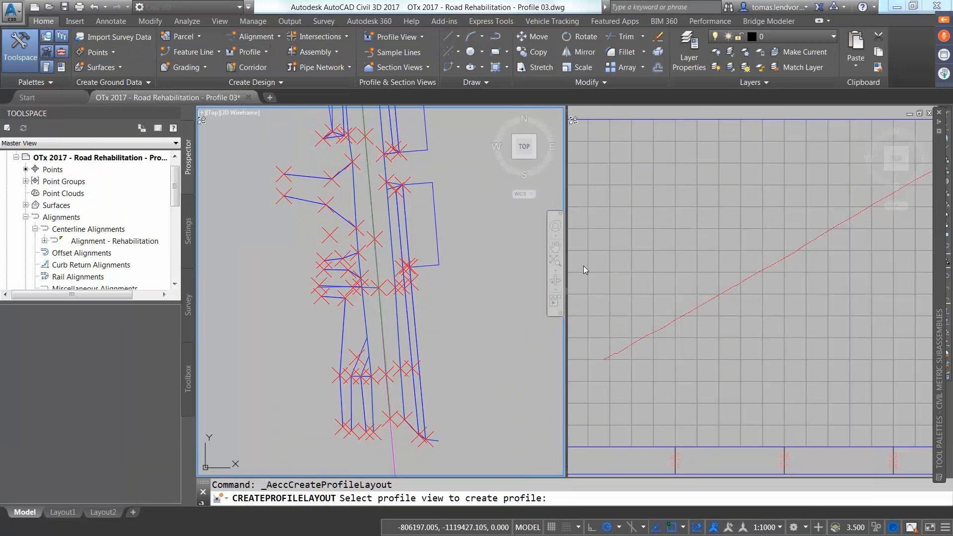
click(602, 274)
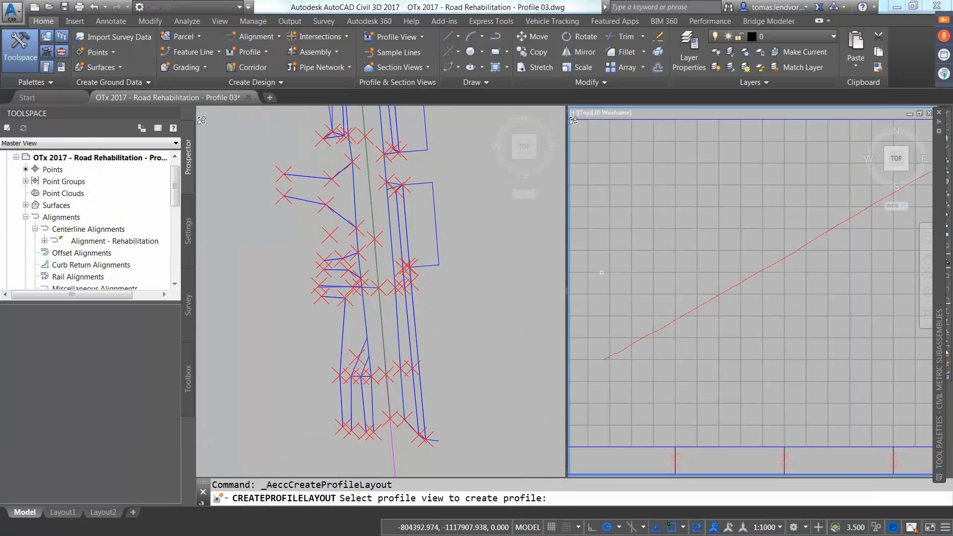
click(602, 274)
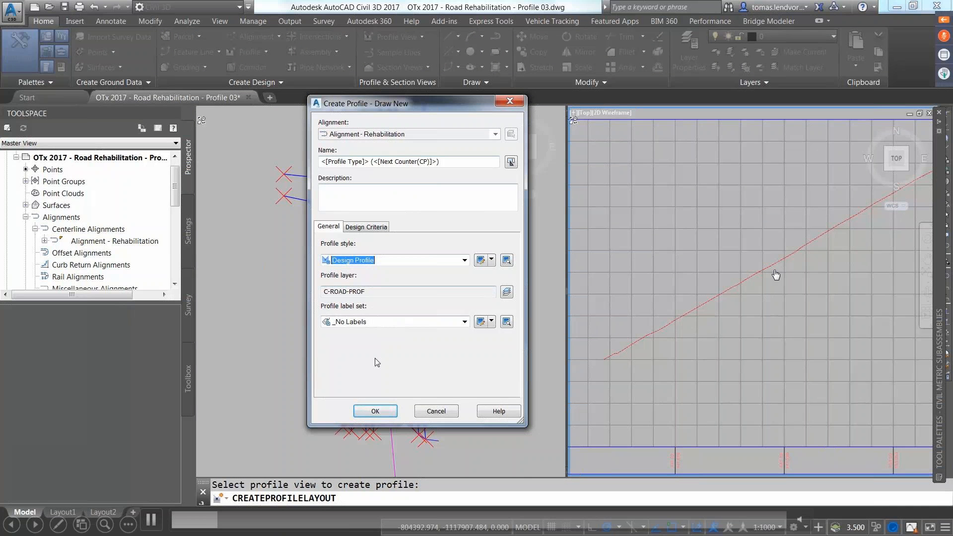
click(375, 412)
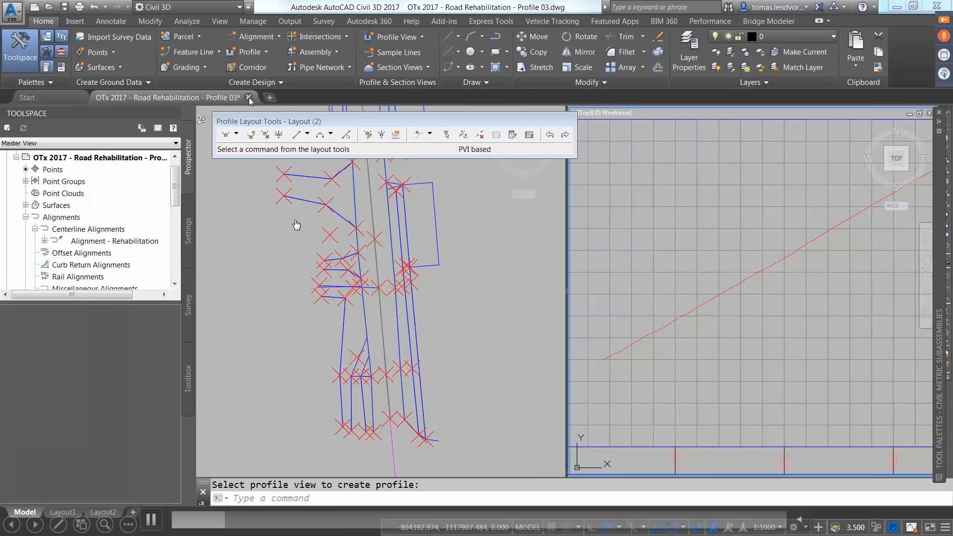
click(308, 135)
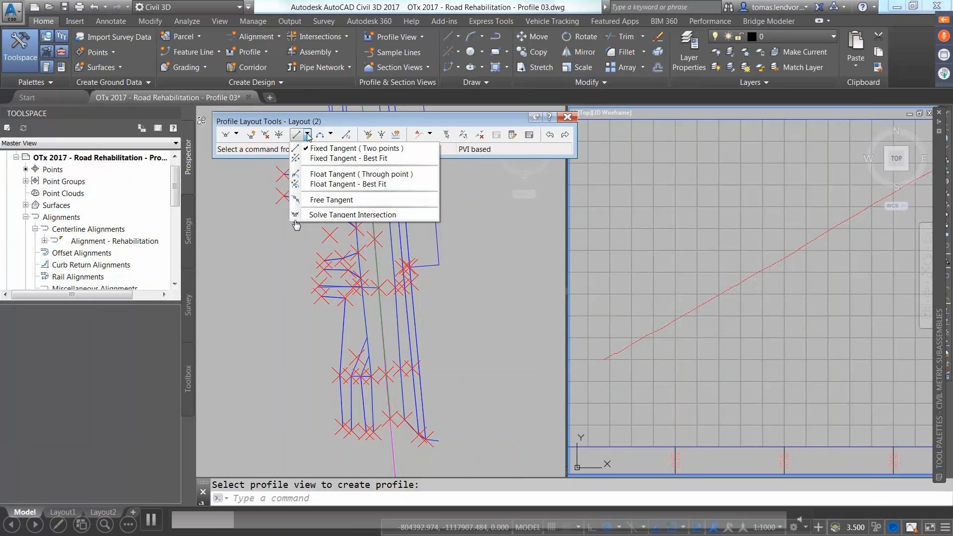
click(326, 159)
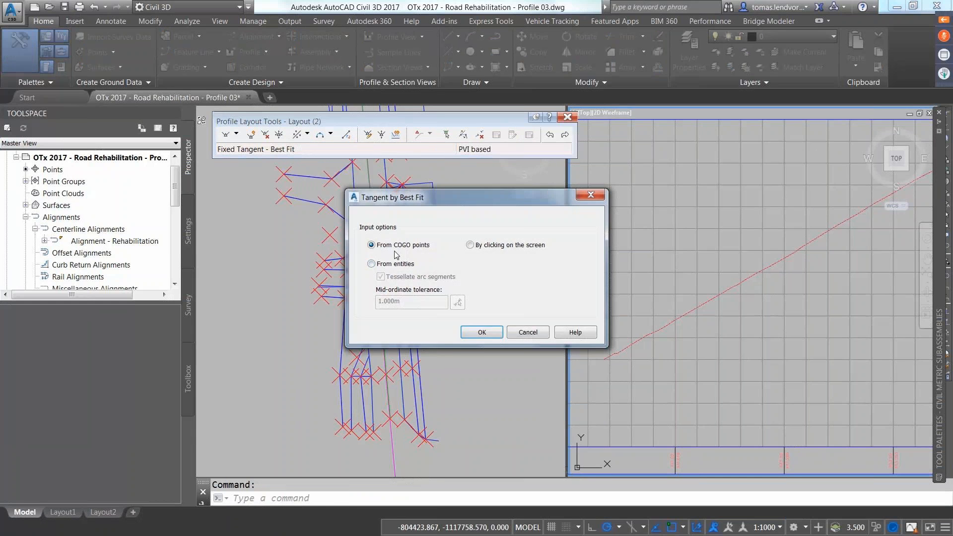
click(474, 332)
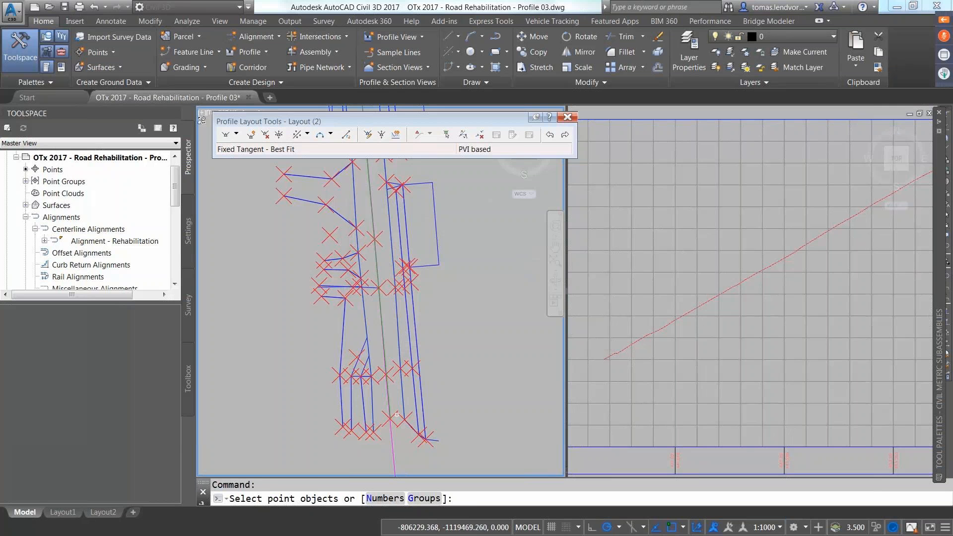
Step: Pick the first run of centreline points along the road for the tangent
click(390, 419)
click(389, 376)
click(379, 287)
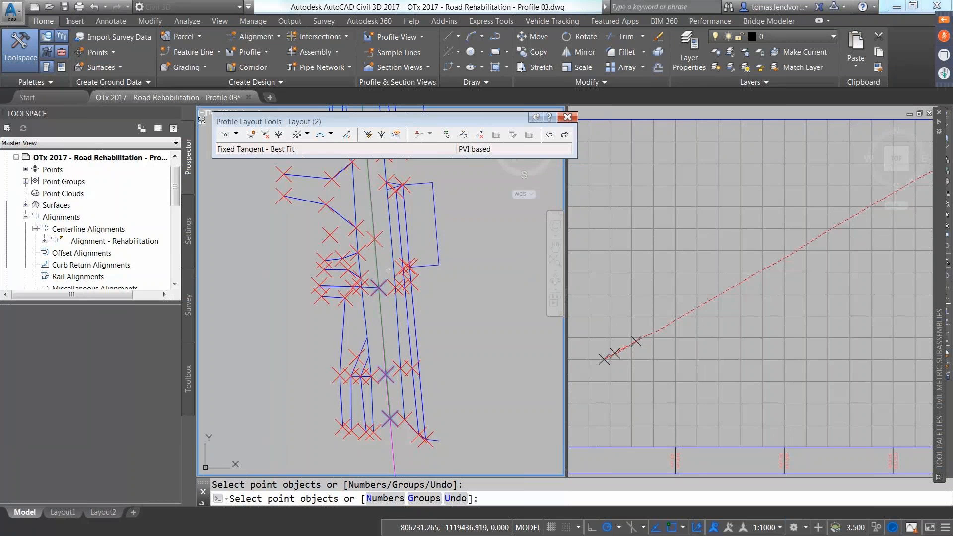
middle_drag(388, 270, 381, 352)
click(368, 321)
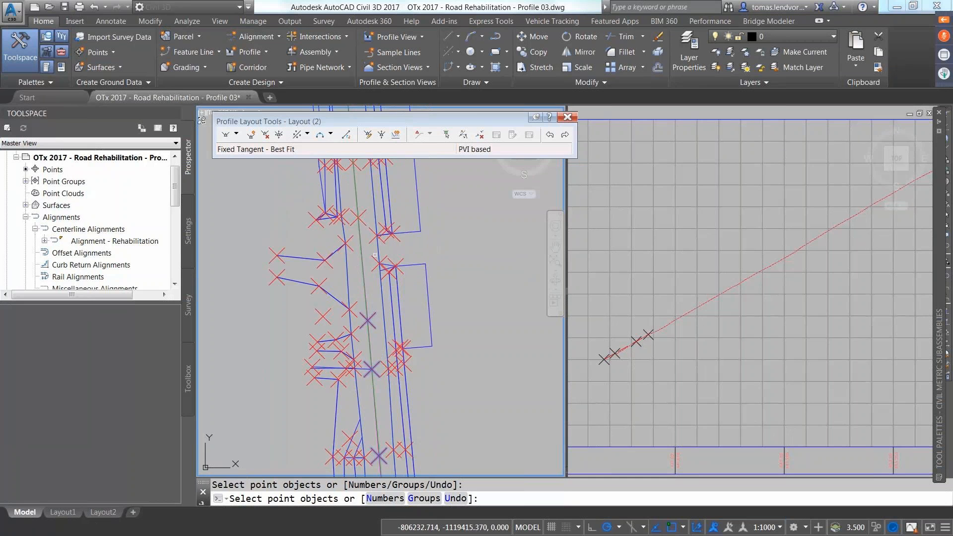
click(362, 223)
middle_drag(362, 222, 363, 376)
click(362, 322)
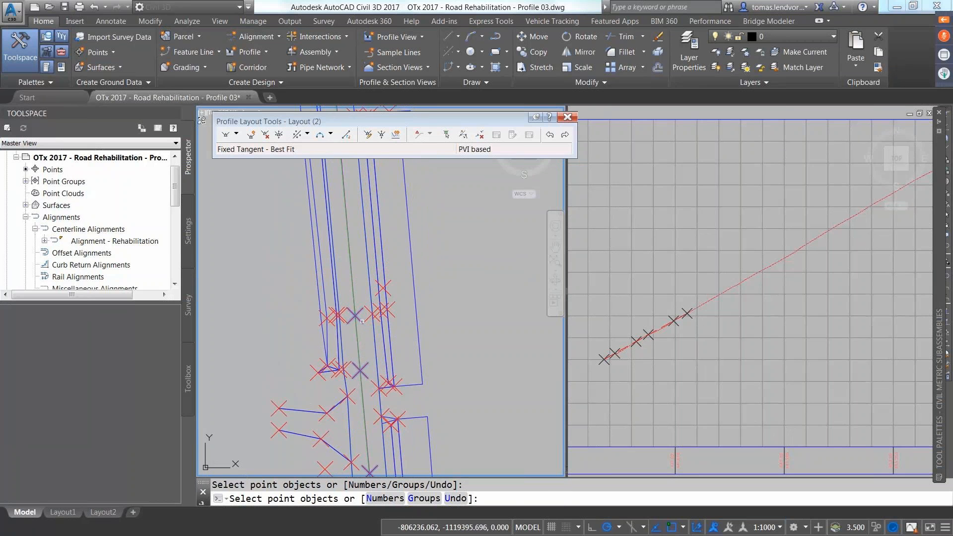
middle_drag(363, 287, 349, 296)
click(345, 214)
middle_drag(344, 213, 324, 355)
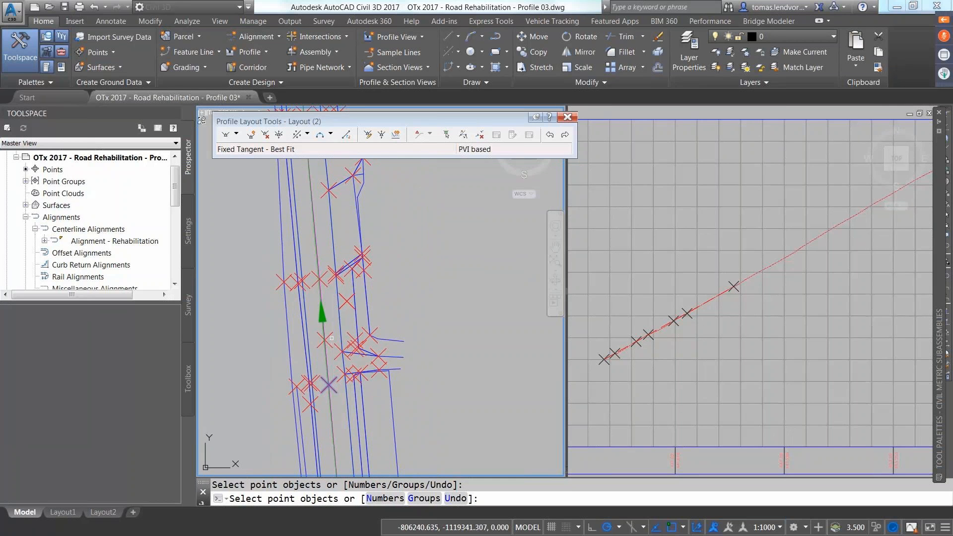
click(328, 339)
click(325, 283)
middle_drag(335, 361, 334, 427)
click(318, 290)
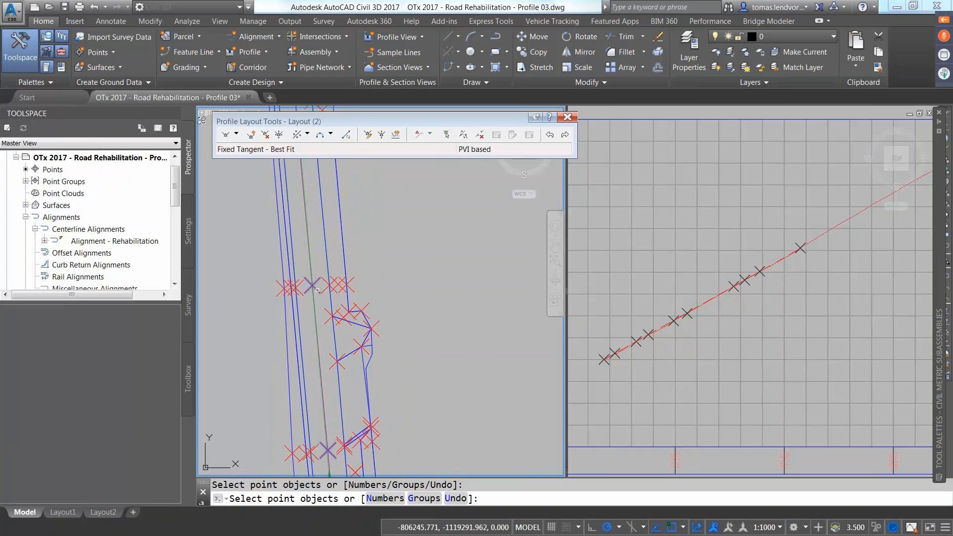
Step: Pick the remaining survey points further up the road, finishing with 13 points fitted
middle_drag(316, 265, 344, 472)
scroll(333, 338, up, 2)
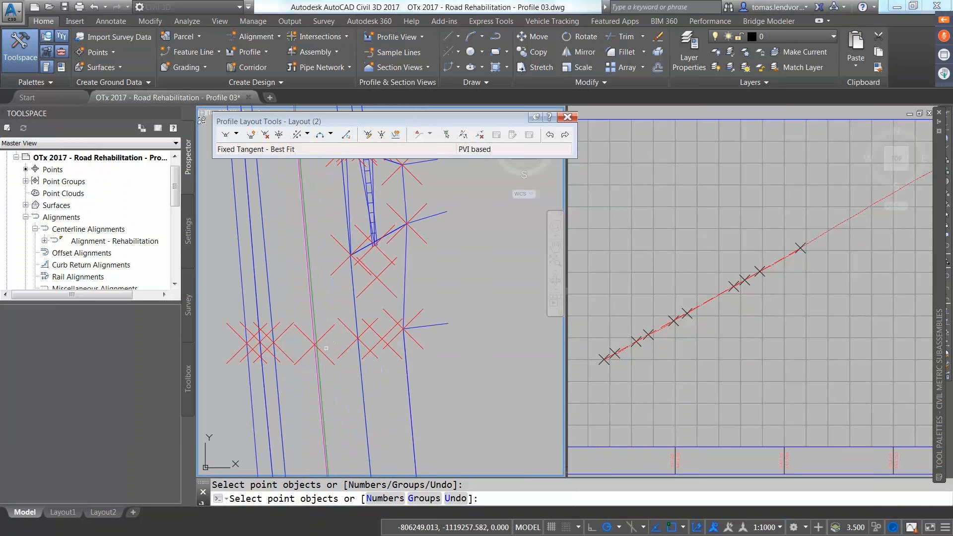
click(324, 356)
scroll(327, 352, down, 2)
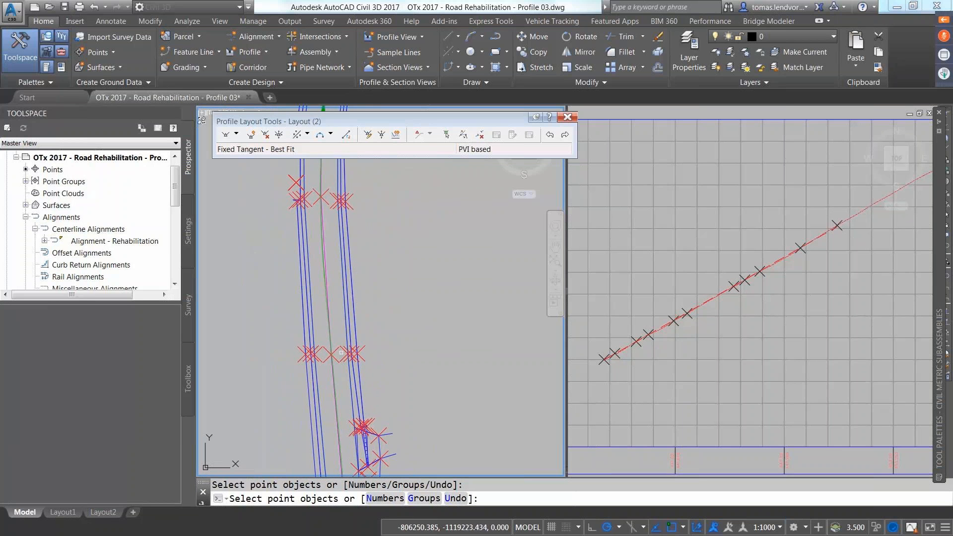
click(335, 353)
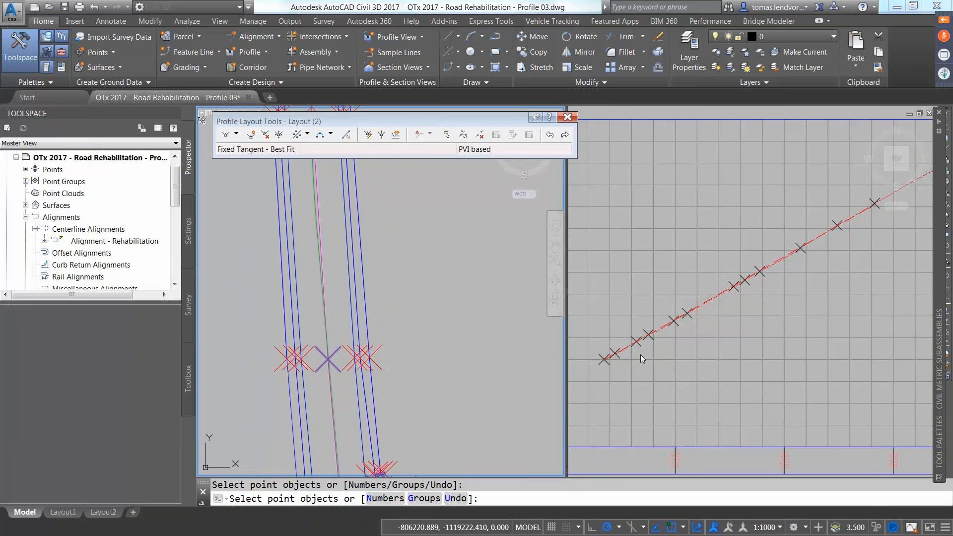
middle_drag(323, 169, 394, 393)
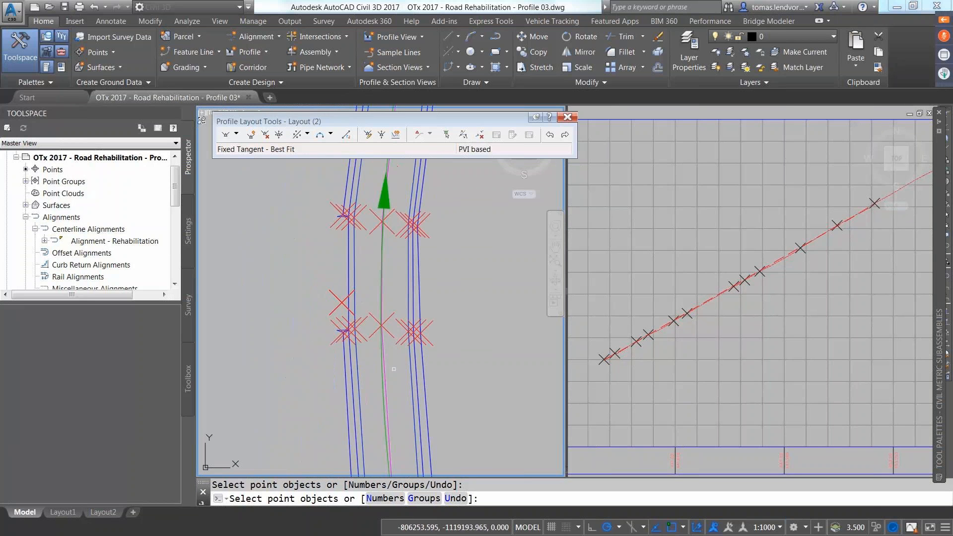
click(390, 332)
scroll(660, 357, down, 3)
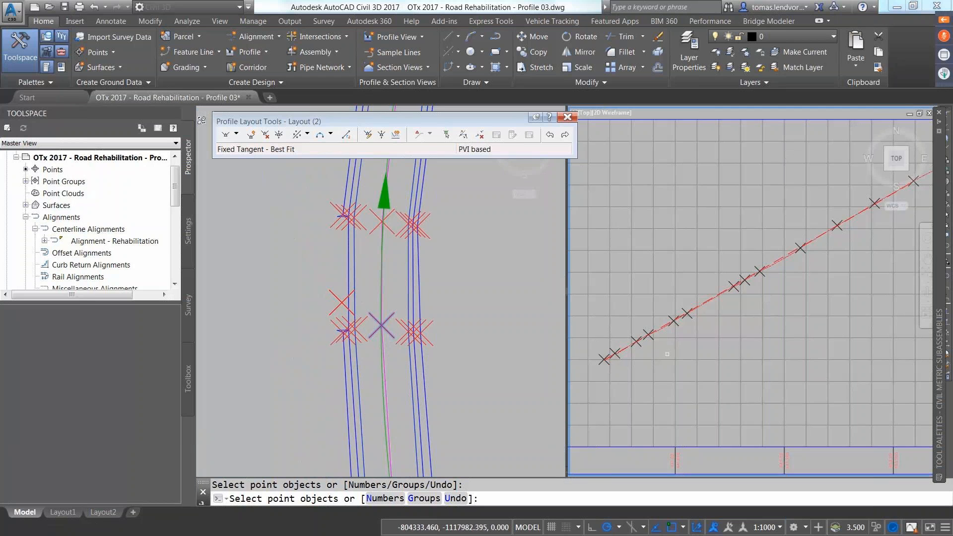
scroll(679, 357, up, 4)
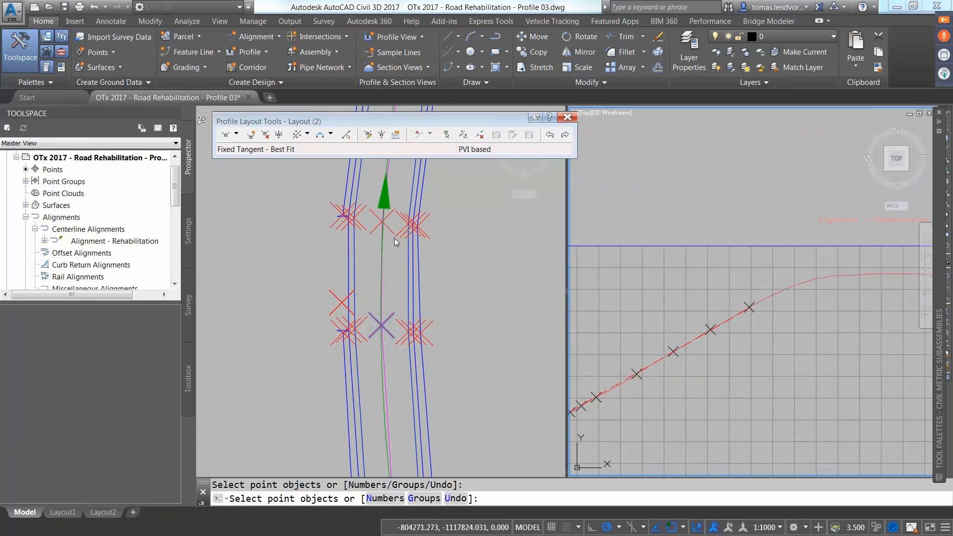
click(391, 233)
middle_drag(391, 233, 399, 464)
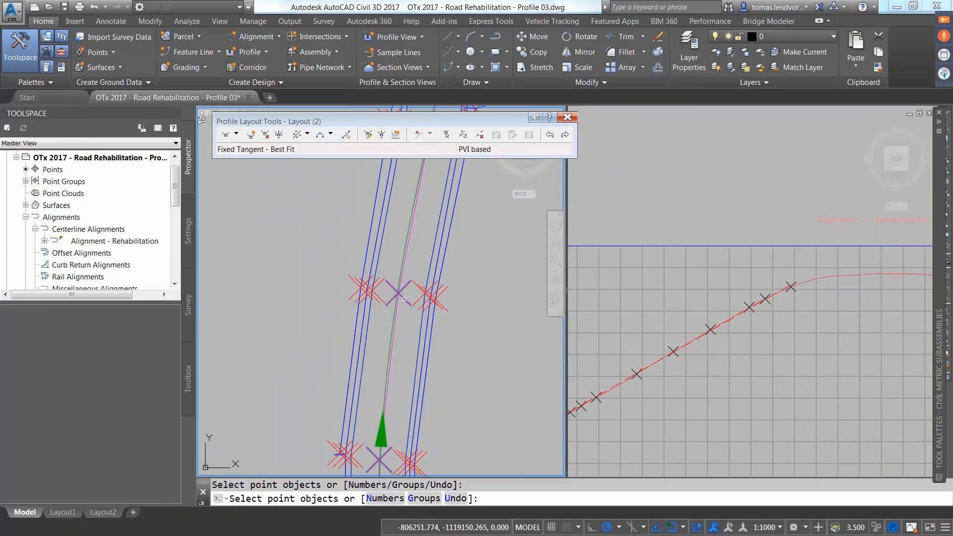
middle_drag(418, 240, 385, 394)
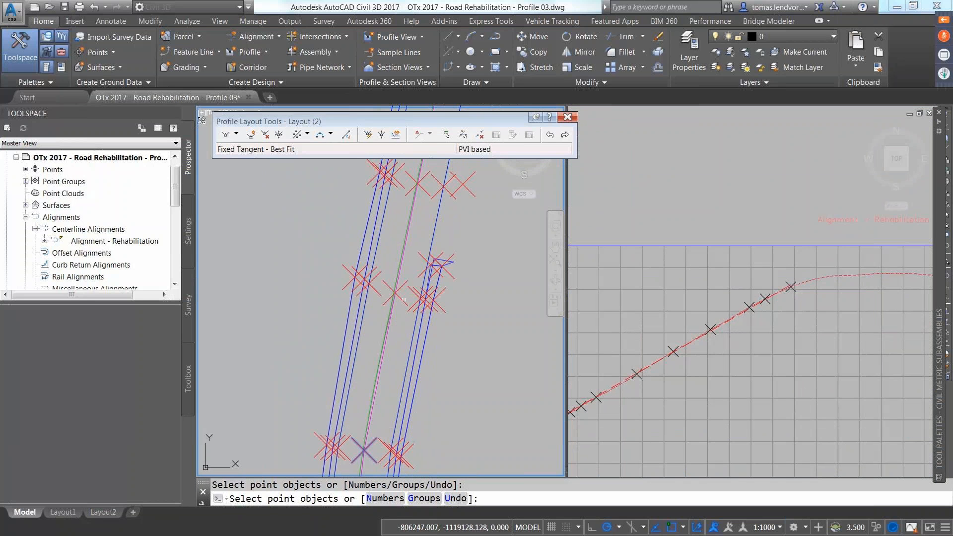
click(403, 300)
key(Return)
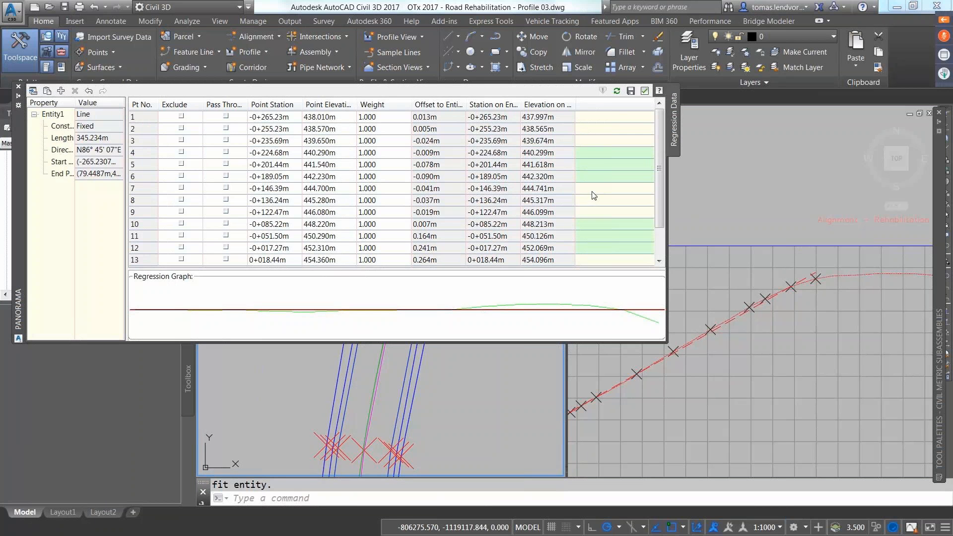
Step: Exclude points 15 and 16, update the tangent to 298.819m, and accept the regression data
drag(660, 169, 660, 199)
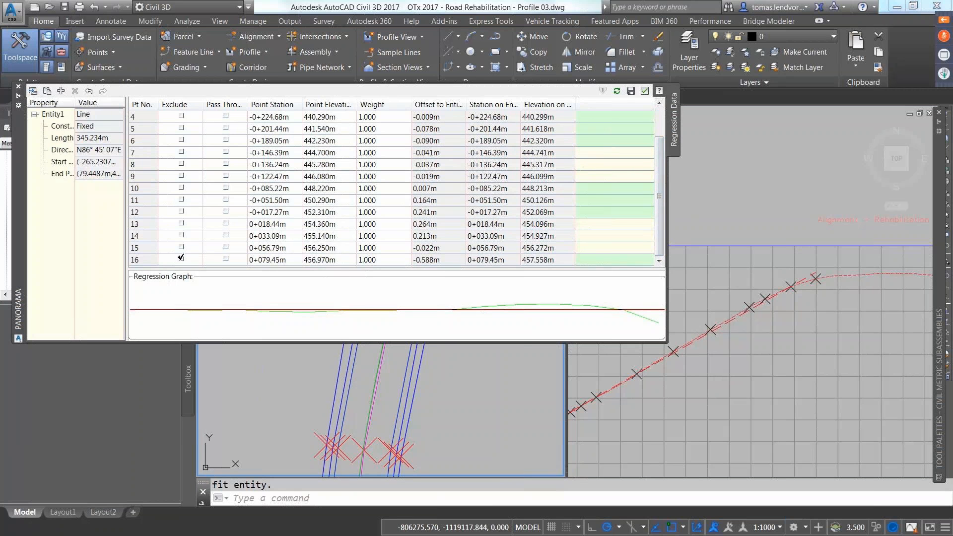
click(181, 259)
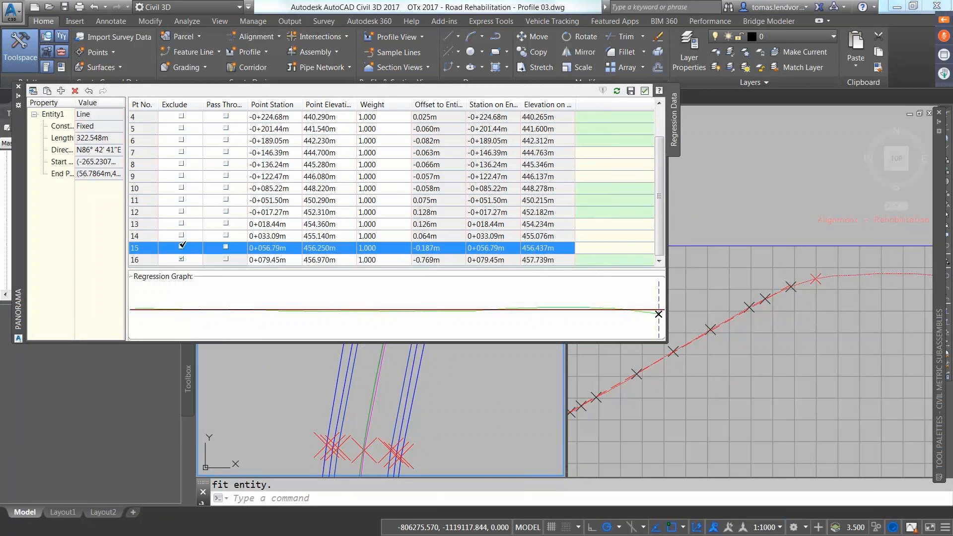
click(182, 247)
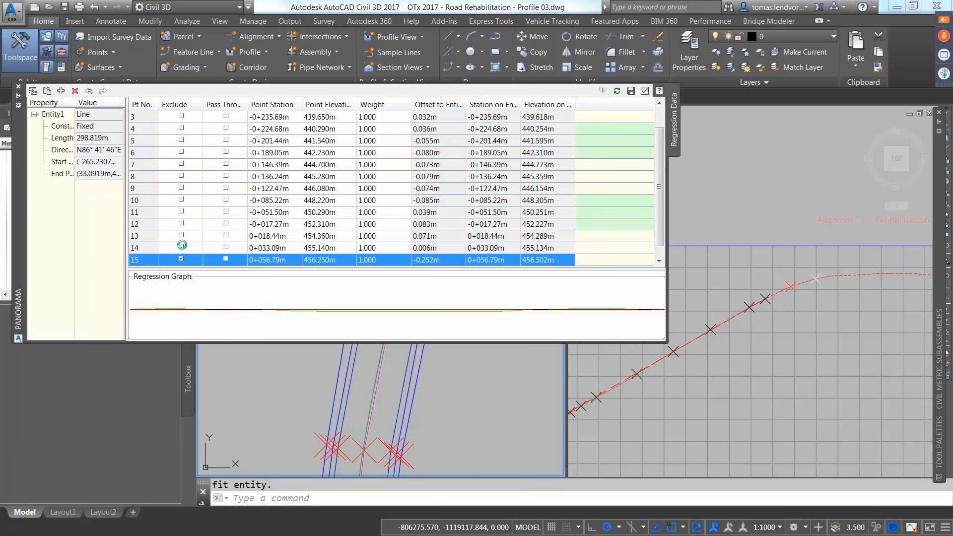
click(633, 92)
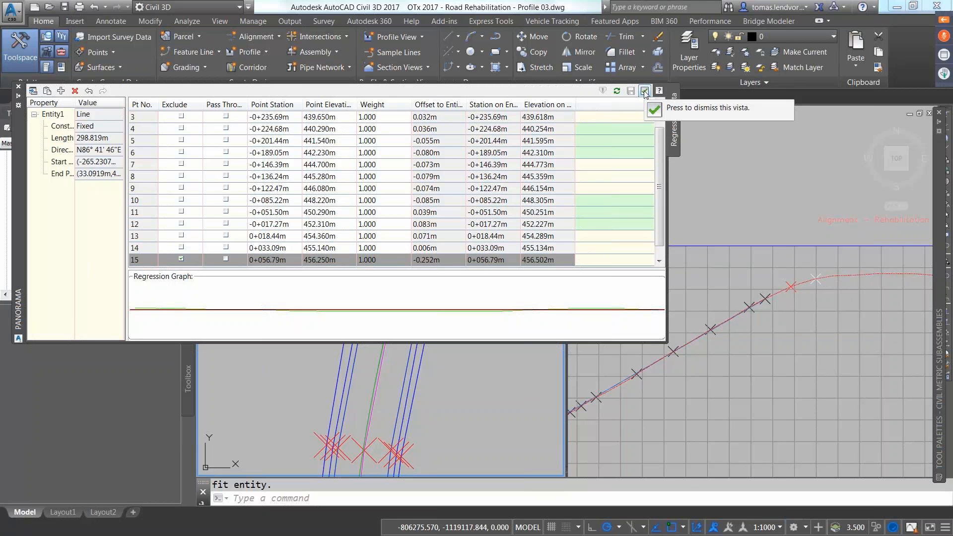
click(644, 90)
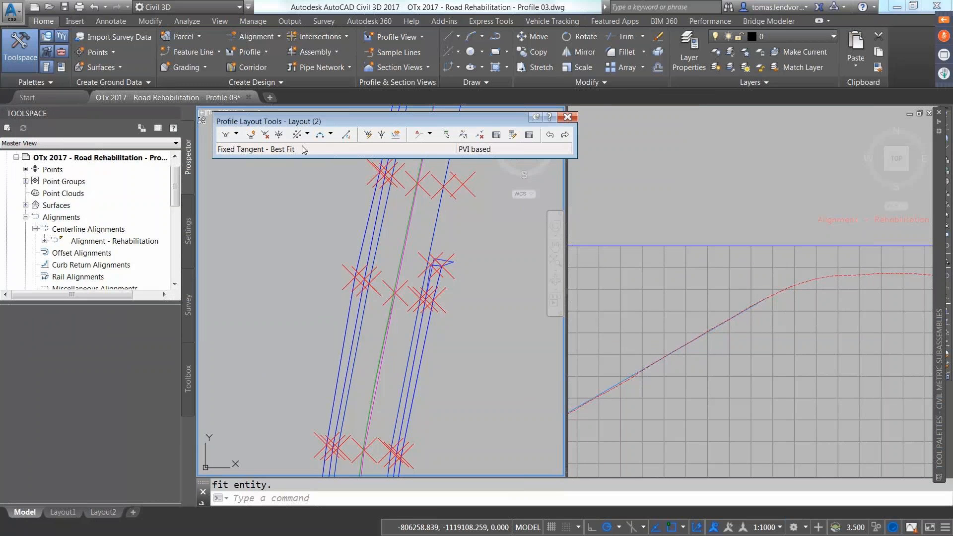
Step: Choose the best-fit floating vertical curve from COGO points and pick the first survey point
click(330, 134)
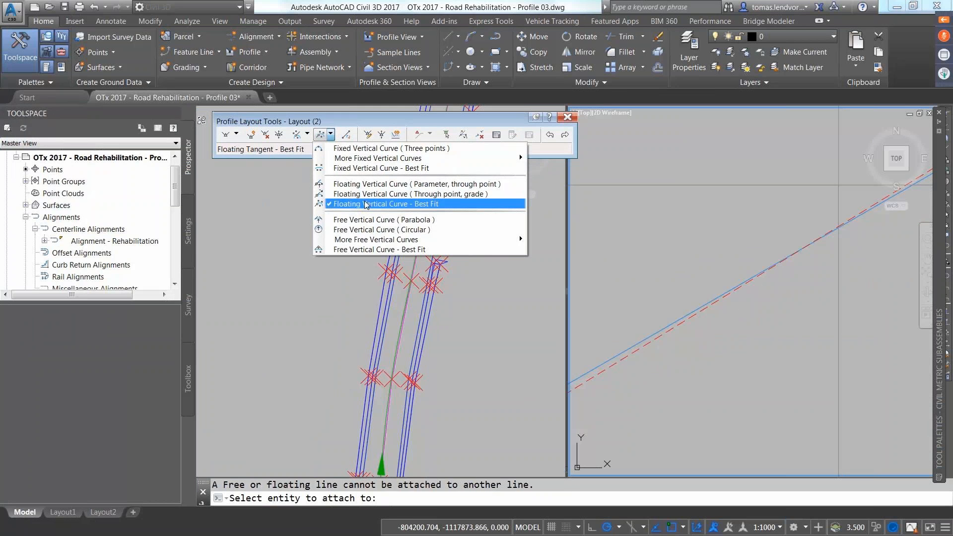
click(377, 203)
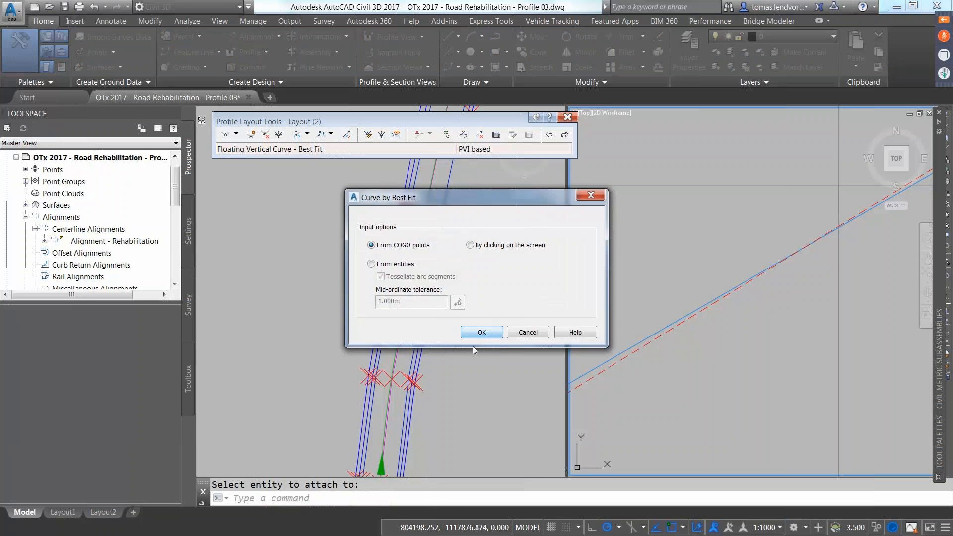
click(485, 334)
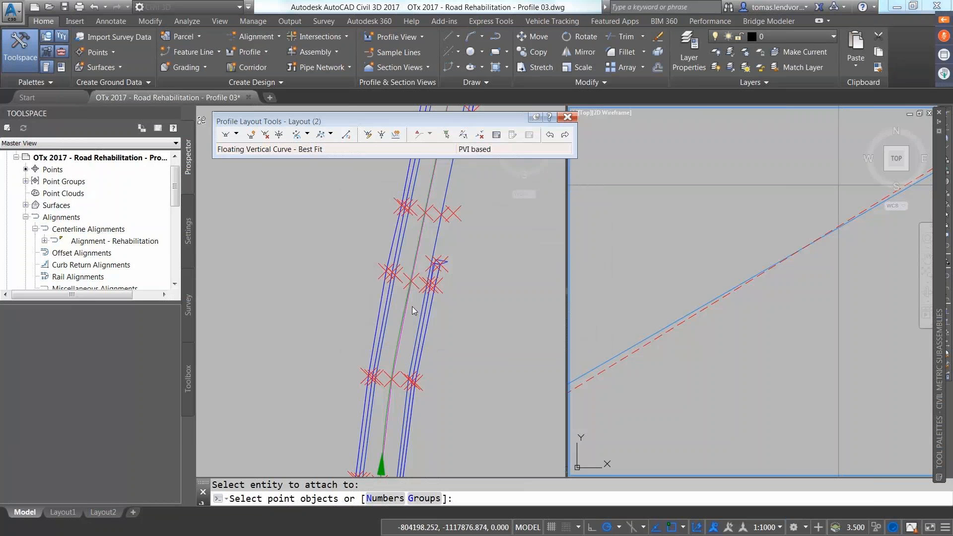
click(405, 342)
click(393, 379)
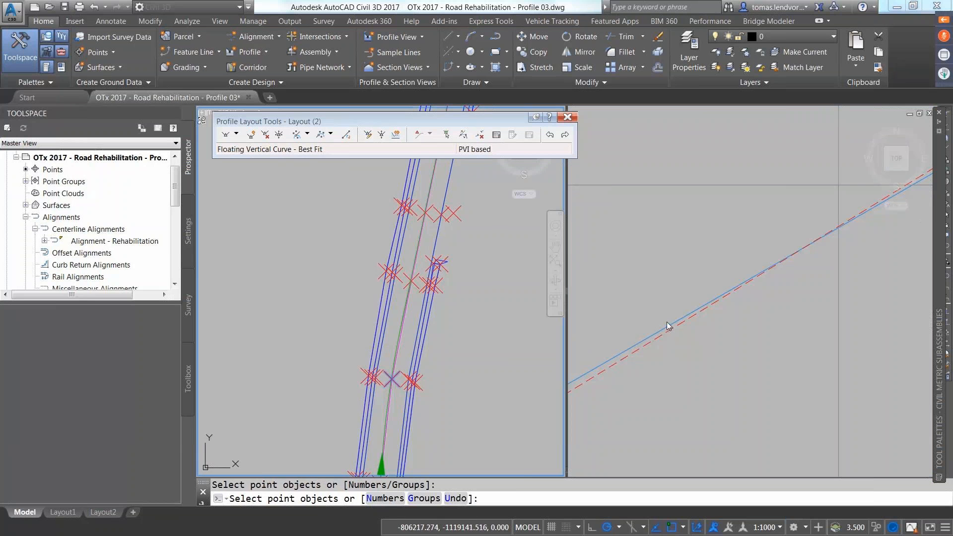
click(639, 288)
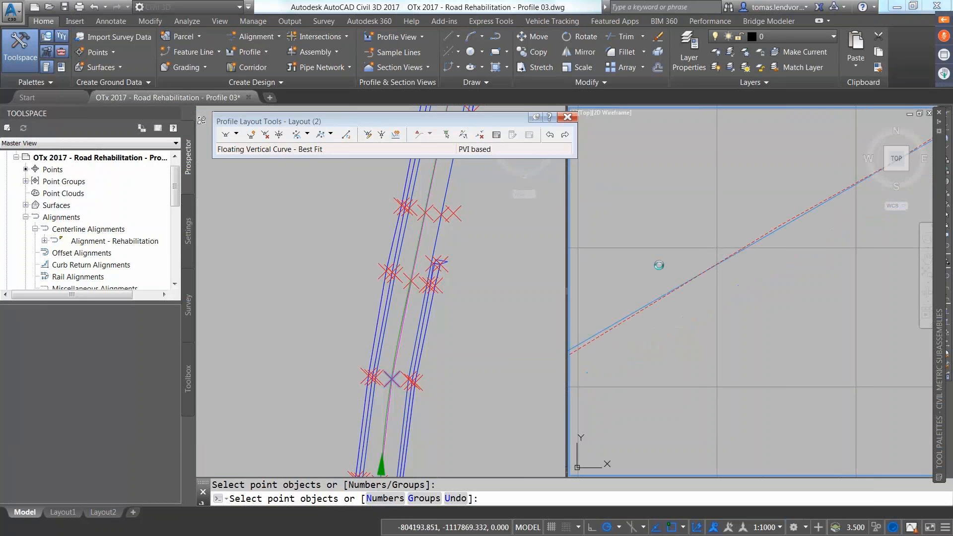
scroll(744, 293, down, 4)
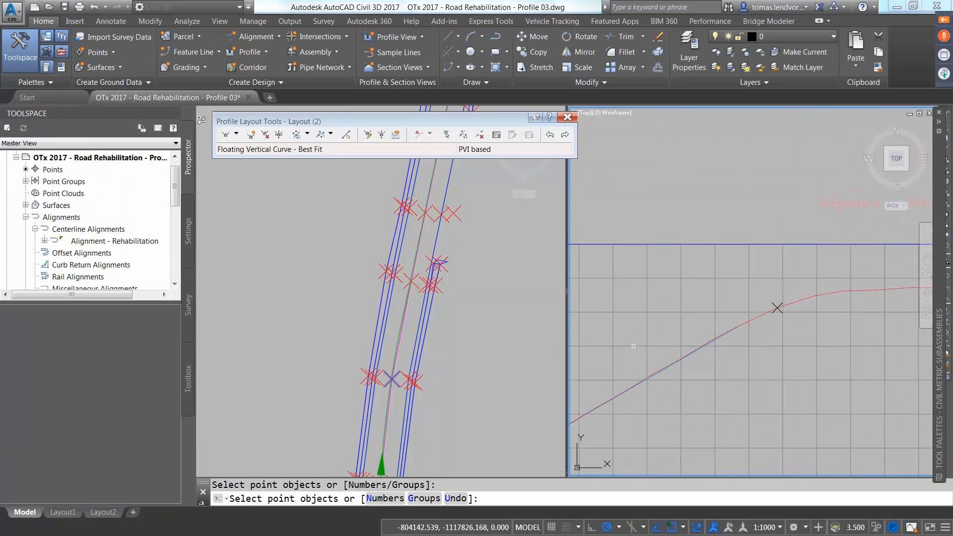
click(390, 404)
Step: Pick five more survey points up the road and finish the selection
middle_drag(396, 404, 390, 277)
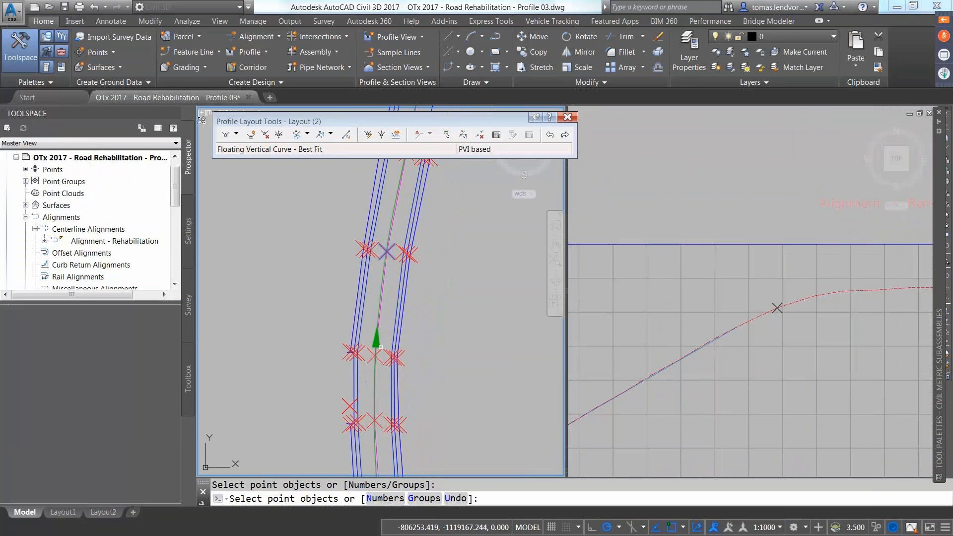
click(376, 356)
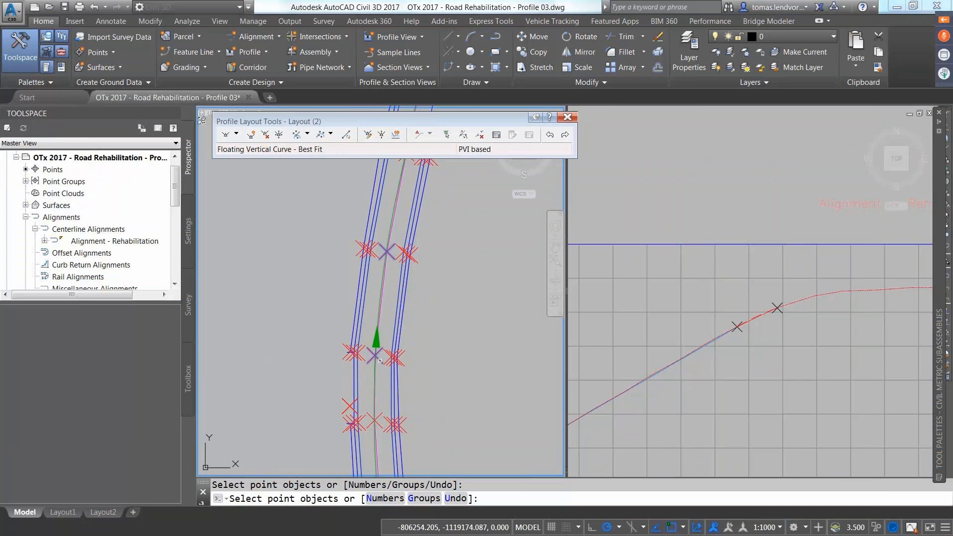
middle_drag(394, 156, 414, 301)
click(411, 298)
middle_drag(423, 263, 411, 356)
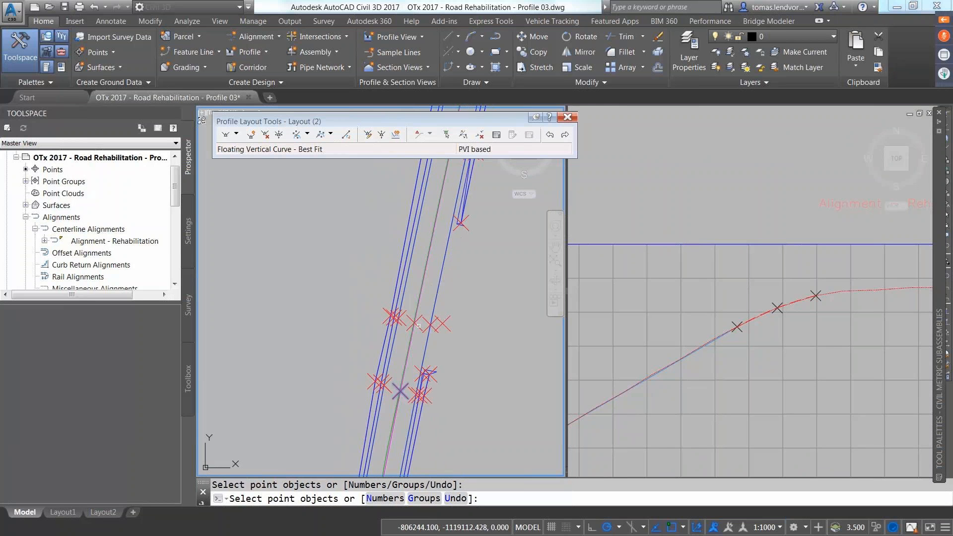
click(418, 325)
middle_drag(455, 149, 444, 284)
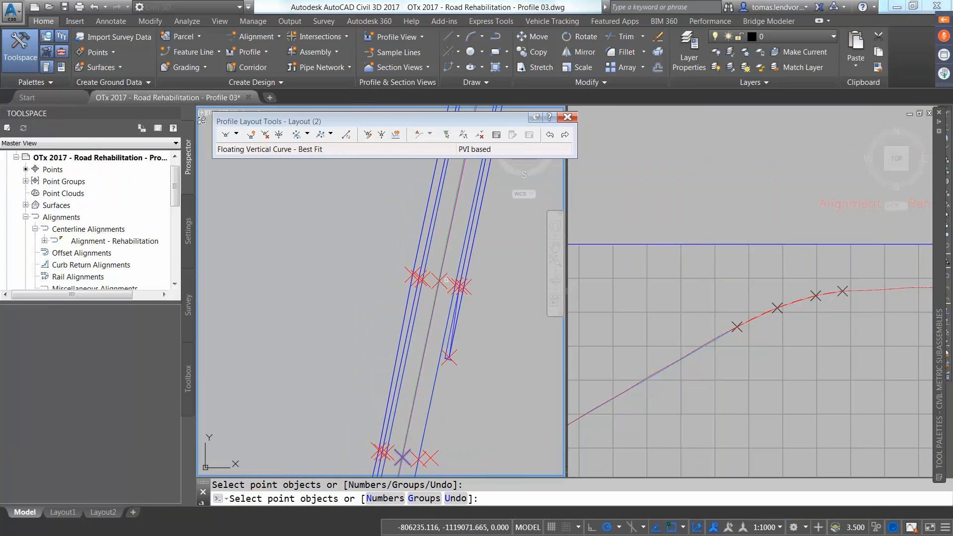
click(443, 284)
middle_drag(472, 166, 439, 315)
click(442, 279)
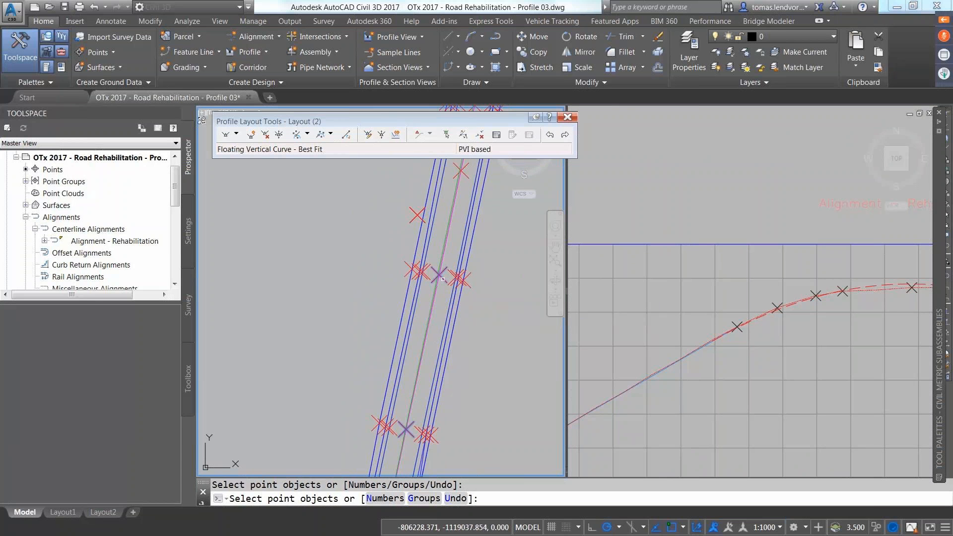
key(Return)
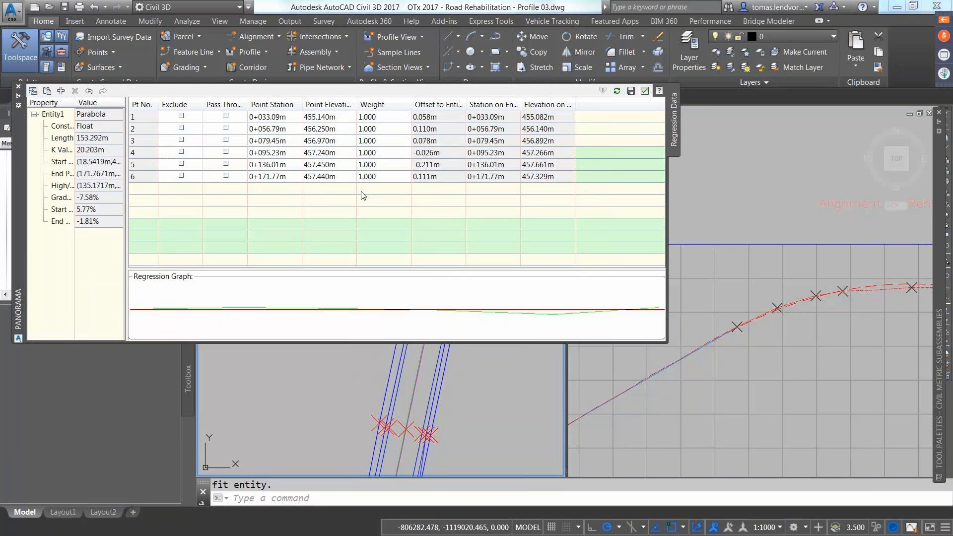
Step: Refit the parabola to 64.944m without points 5 and 6, accept it, and close Profile Layout Tools
click(632, 91)
click(182, 116)
click(182, 174)
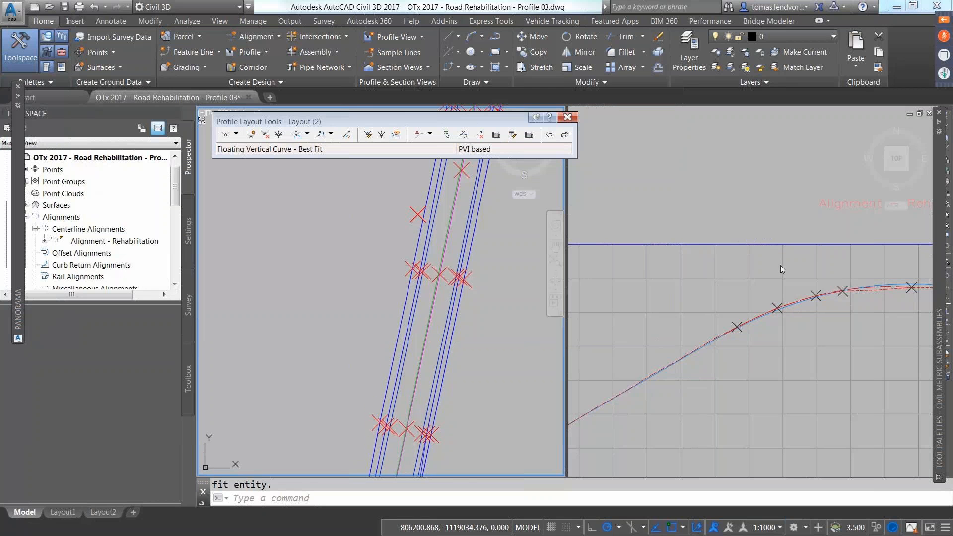
scroll(781, 265, down, 2)
middle_drag(780, 266, 573, 224)
click(663, 260)
middle_drag(721, 262, 678, 246)
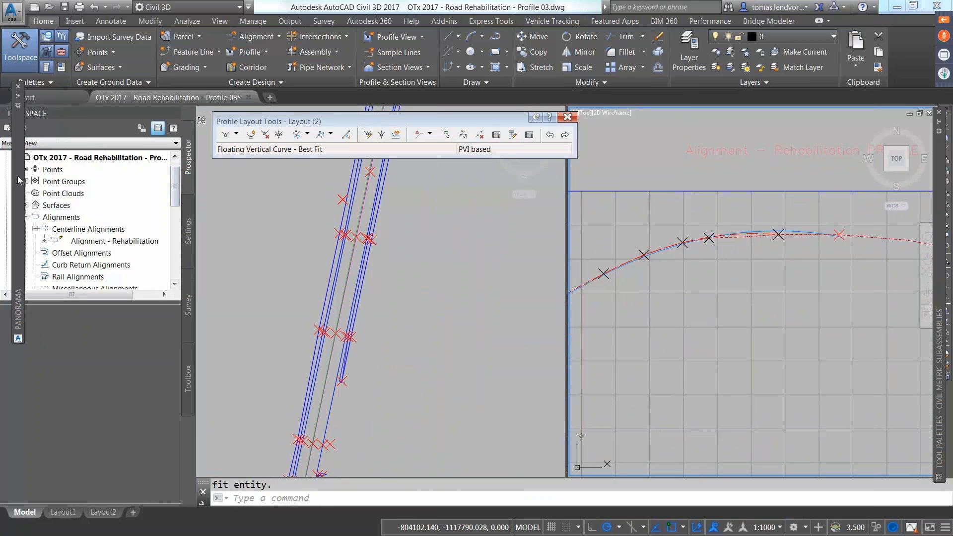
mouse_move(16, 176)
click(180, 162)
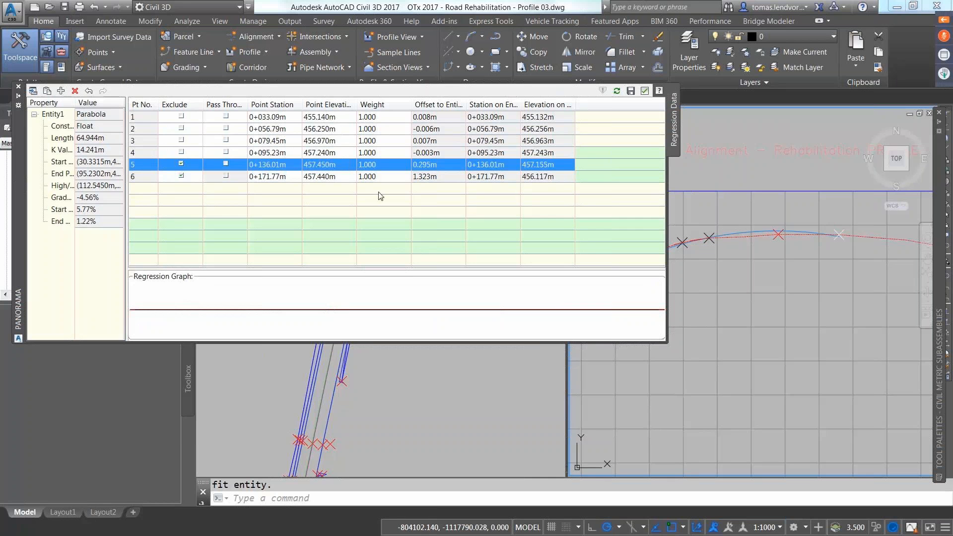
click(645, 91)
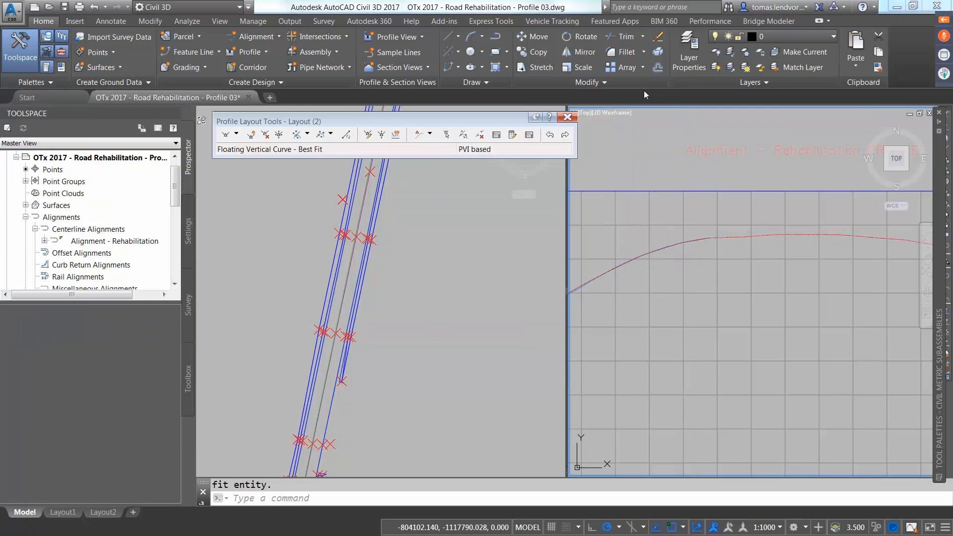
click(568, 116)
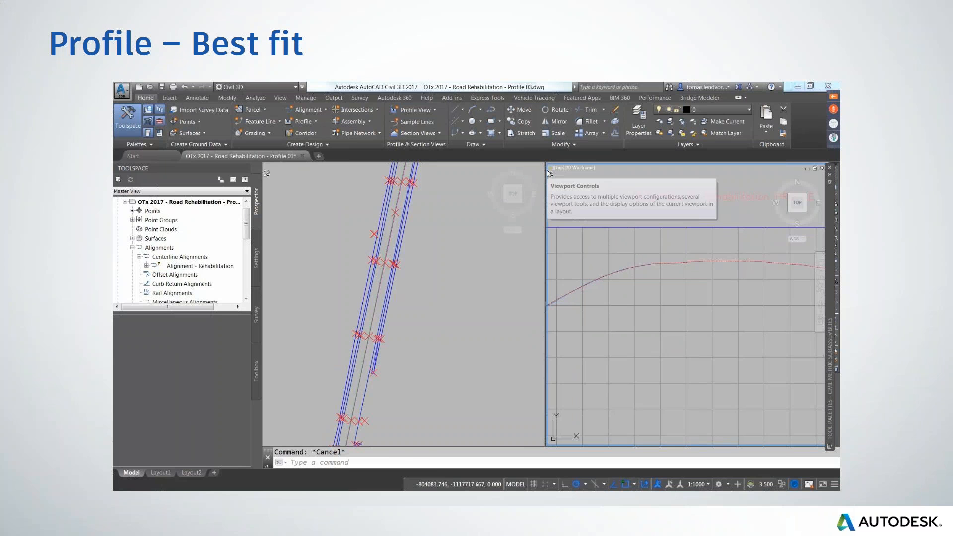
Step: Advance through the Corridor divider to the Subassemblies slide on Metric Rehab overlay subassemblies
click(11, 423)
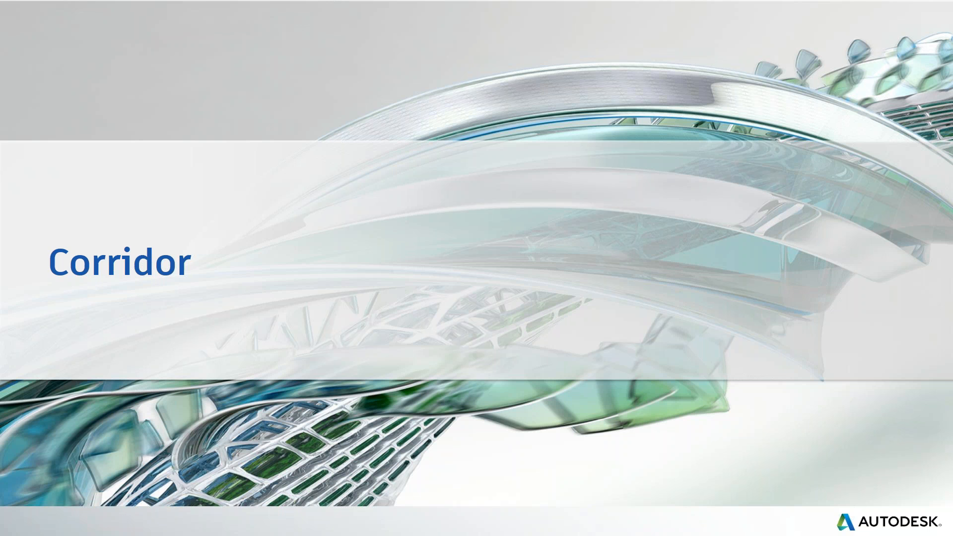
key(Right)
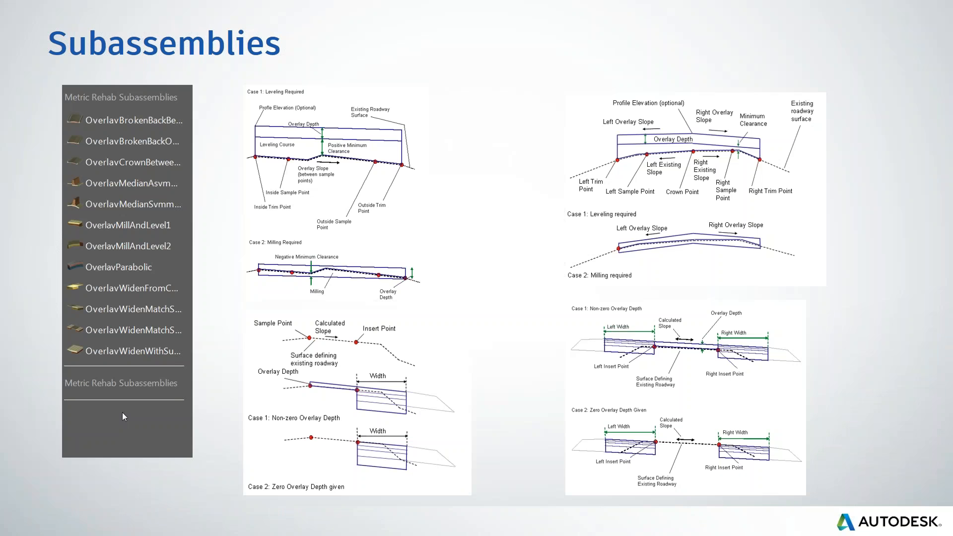
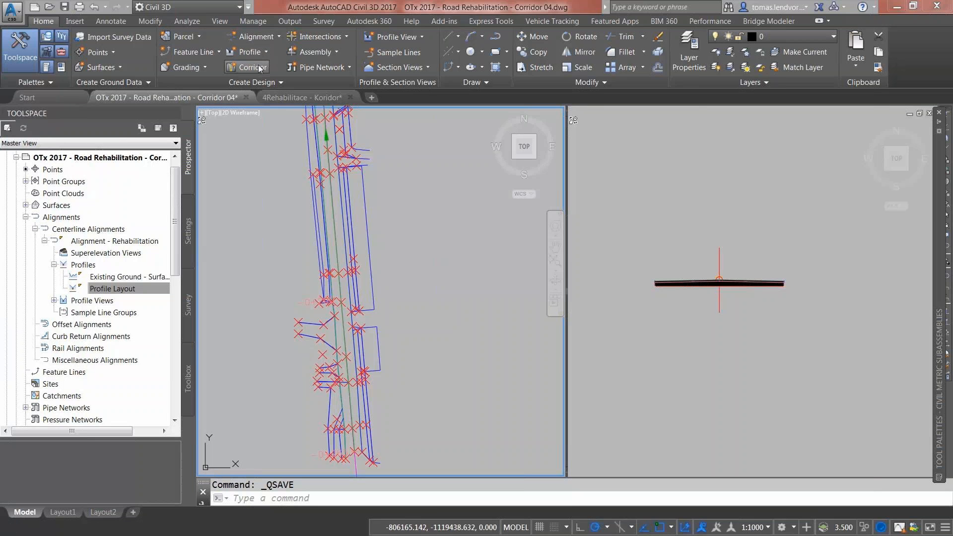
click(722, 336)
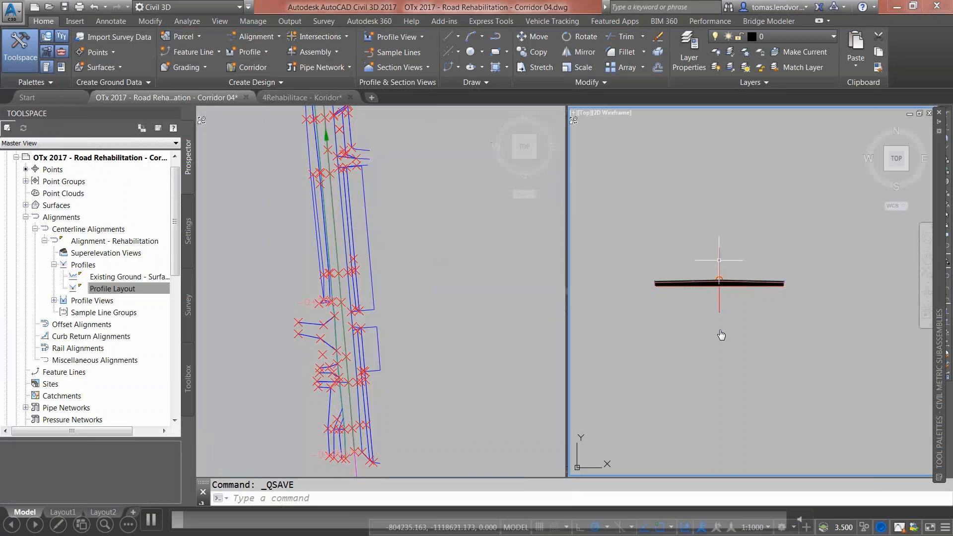
right_click(722, 335)
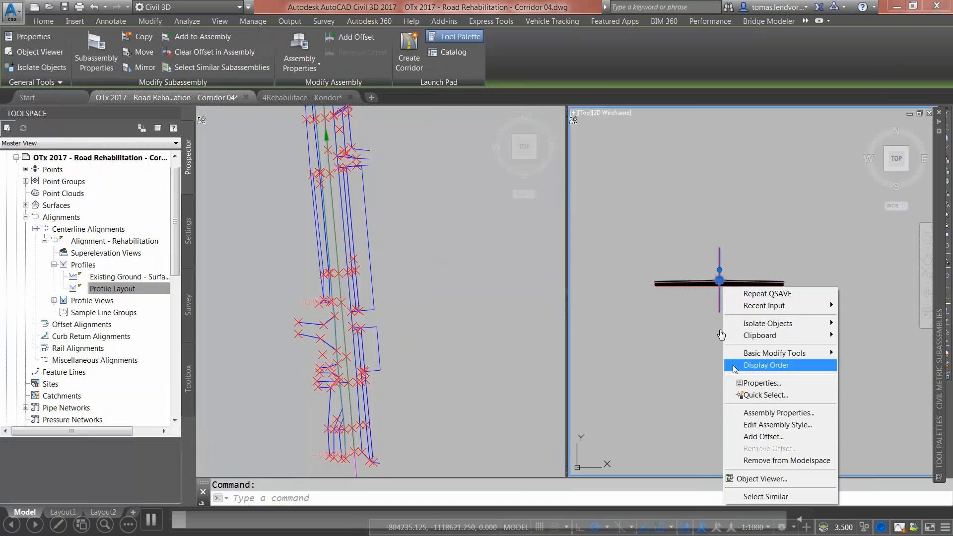
click(766, 413)
click(169, 164)
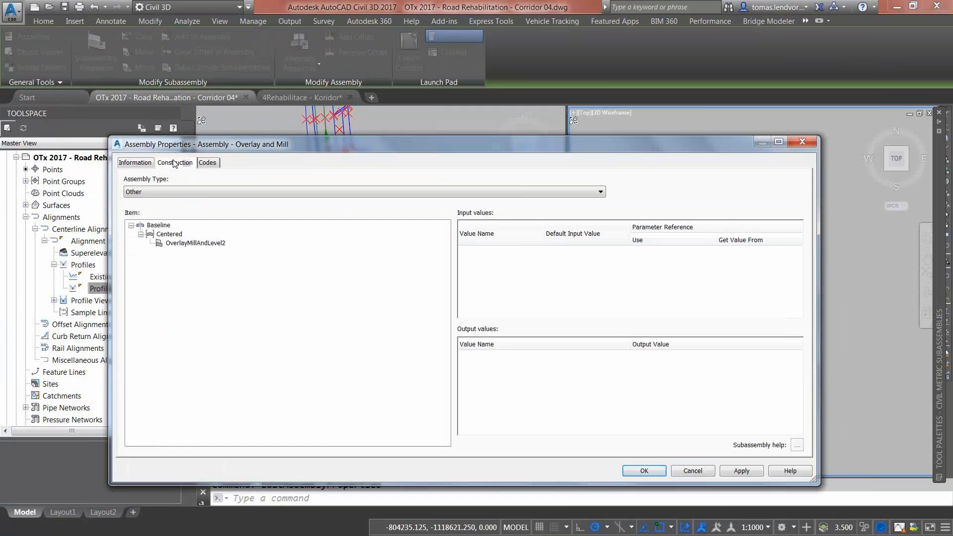
click(185, 244)
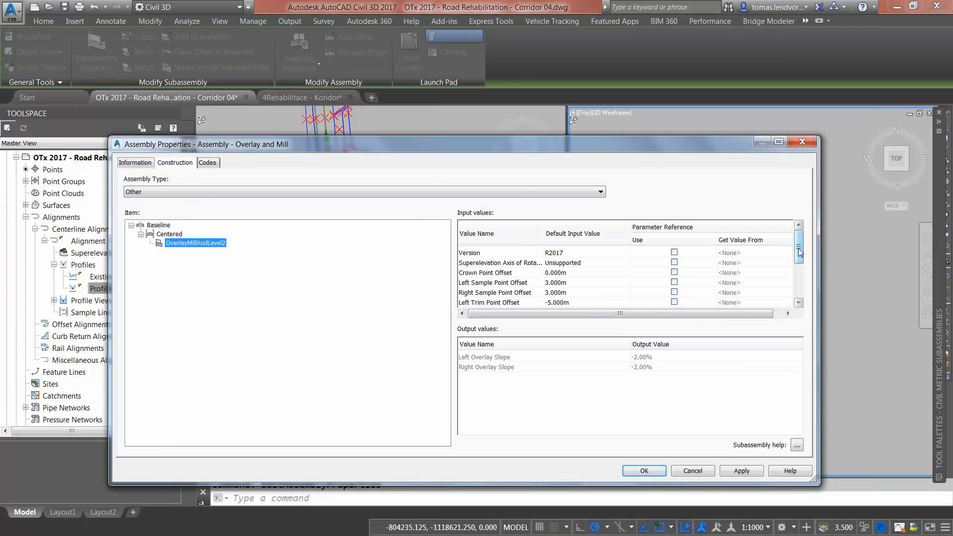
drag(798, 248, 799, 251)
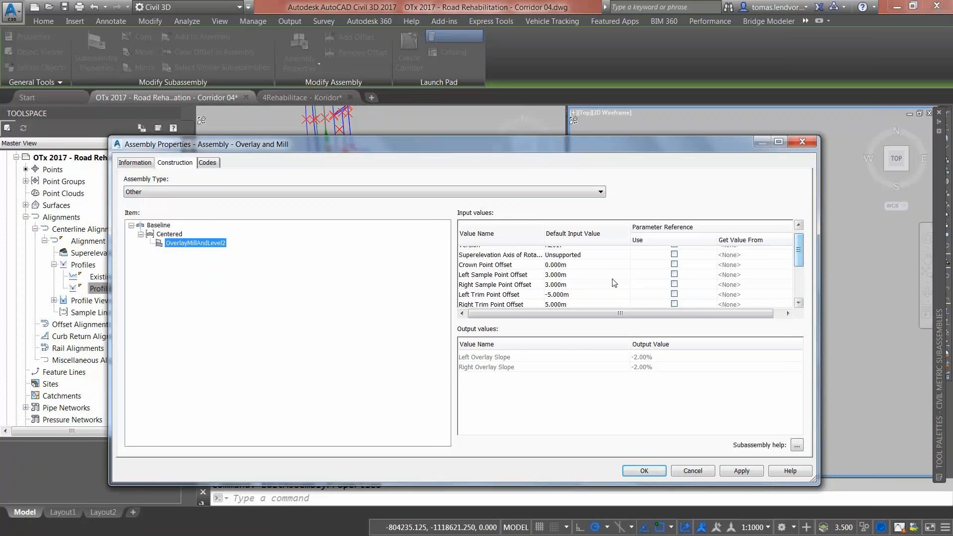
click(488, 276)
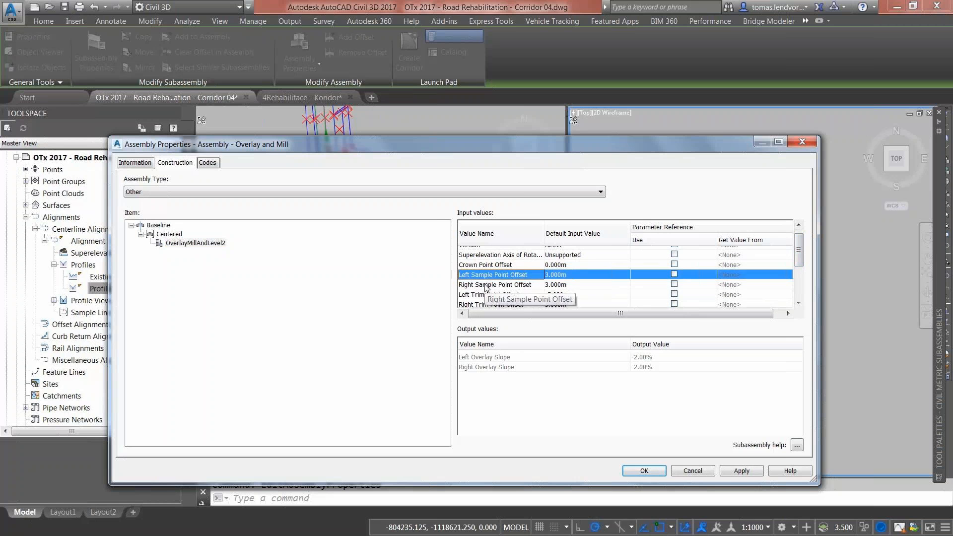
click(486, 286)
click(567, 297)
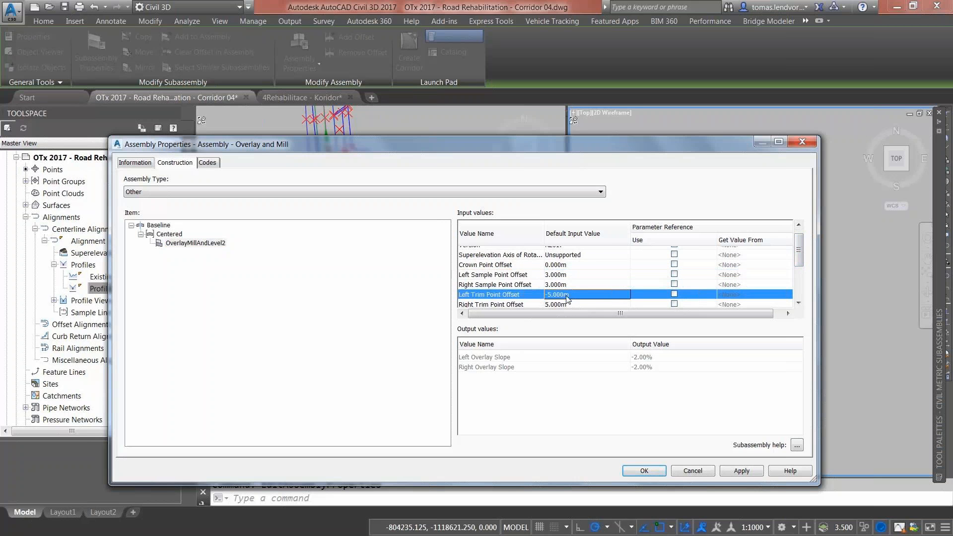
click(561, 304)
click(552, 297)
click(552, 298)
click(701, 472)
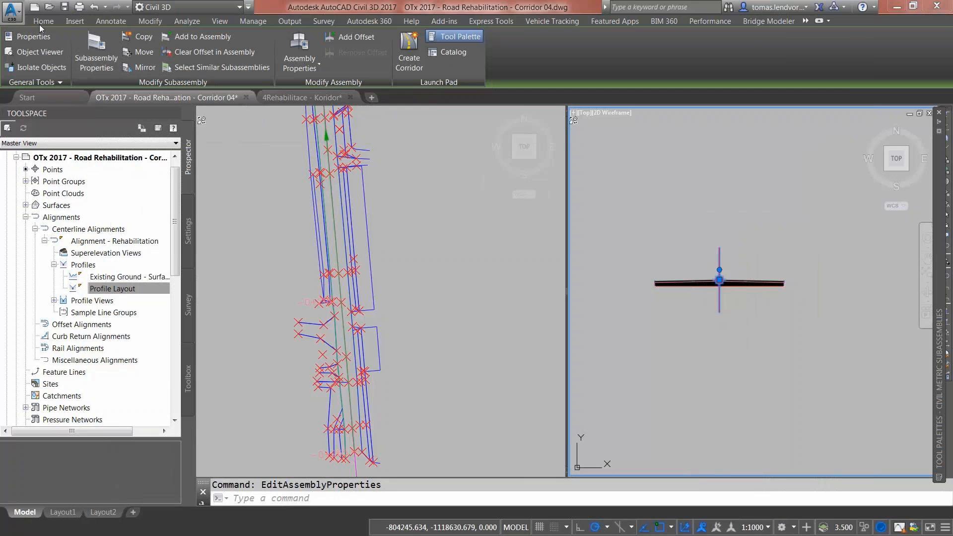
click(42, 21)
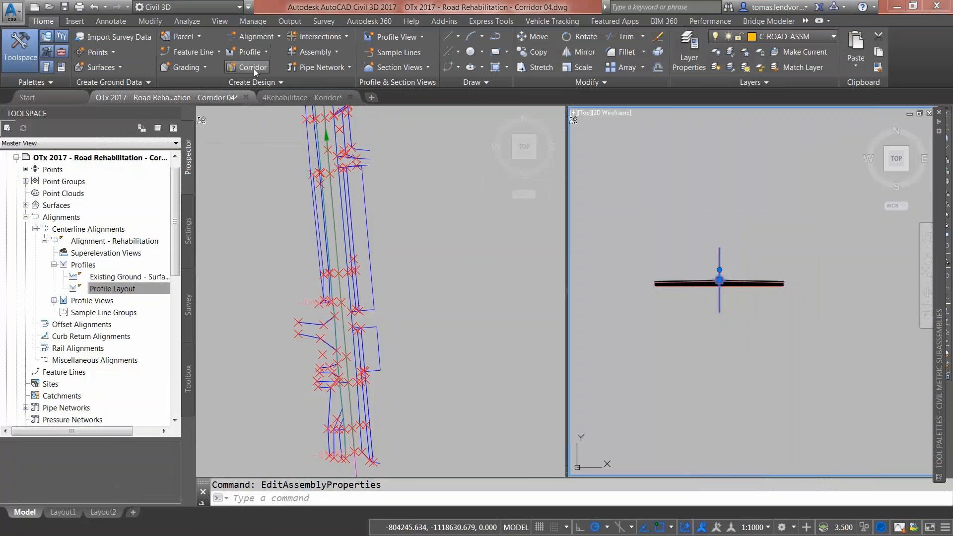
Step: Create a corridor using Profile Layout, Assembly - Overlay and Mill and the Existing Ground surface
click(234, 67)
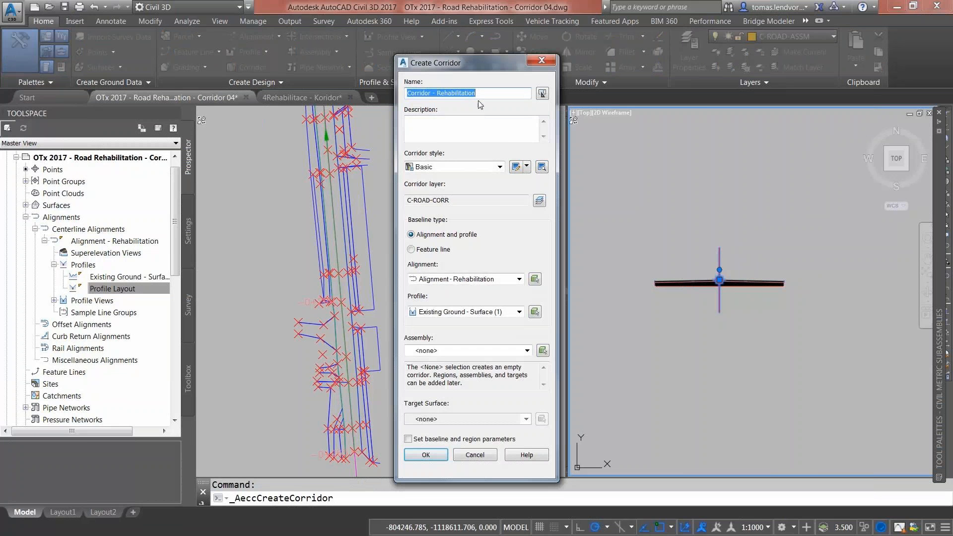
click(501, 311)
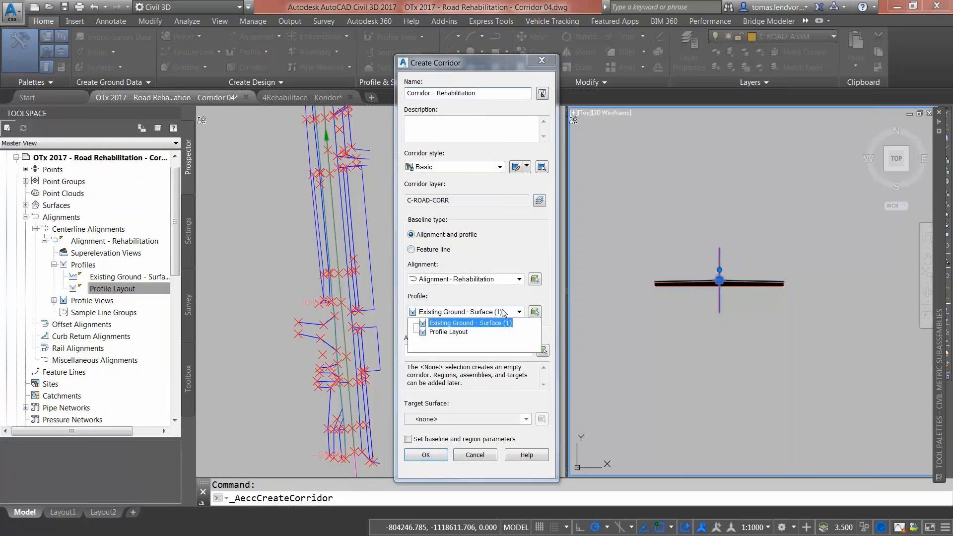
click(460, 336)
click(460, 351)
click(446, 370)
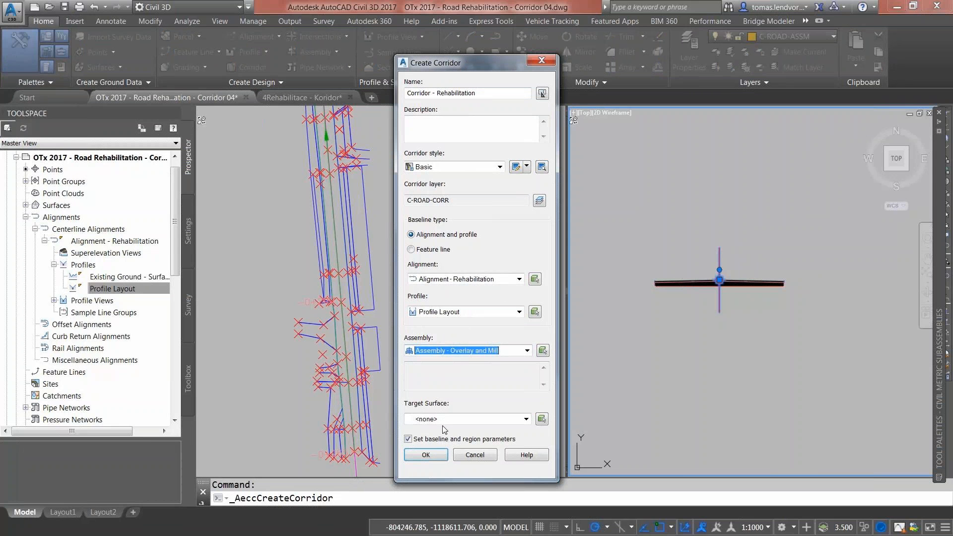
click(445, 419)
click(448, 440)
click(440, 457)
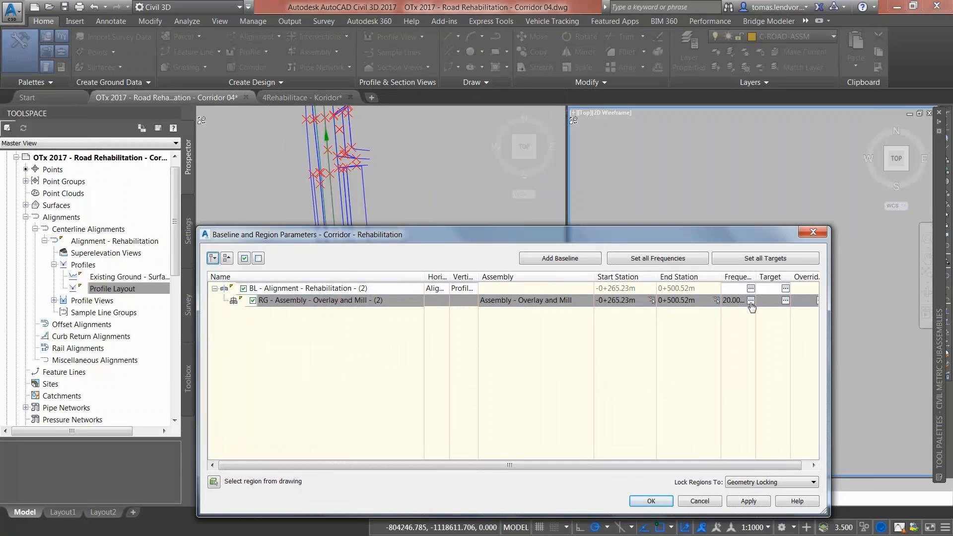
Step: Set the region's assembly frequency to 5 m along tangents and curves
click(751, 300)
click(530, 142)
text(5)
key(Return)
click(530, 162)
text(5)
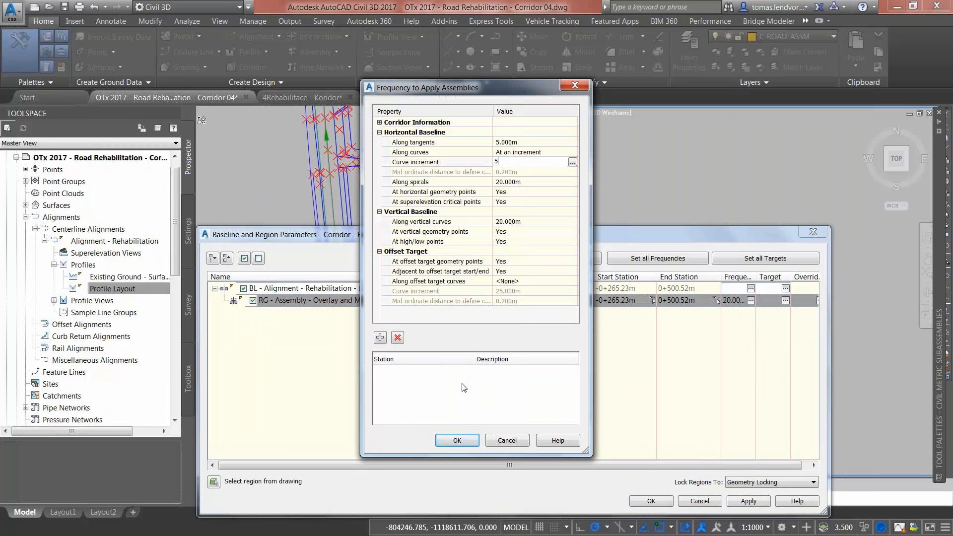
click(457, 439)
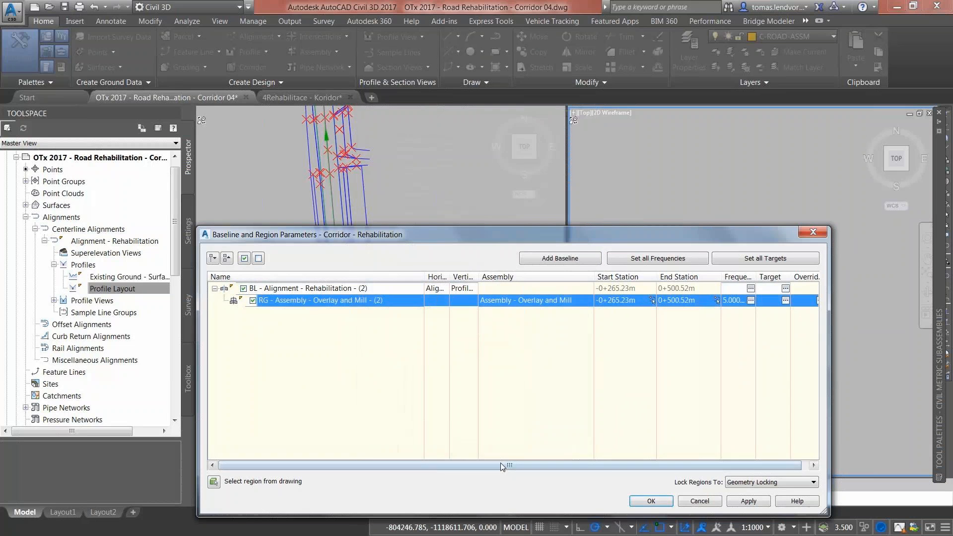
Step: Target the left trim offset to Polyline-1 picked in the drawing
click(778, 300)
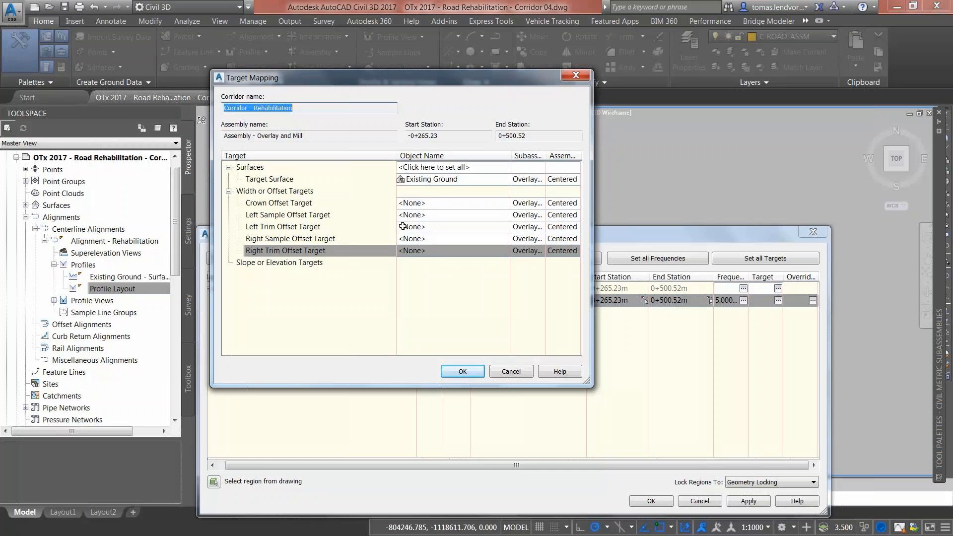
click(407, 227)
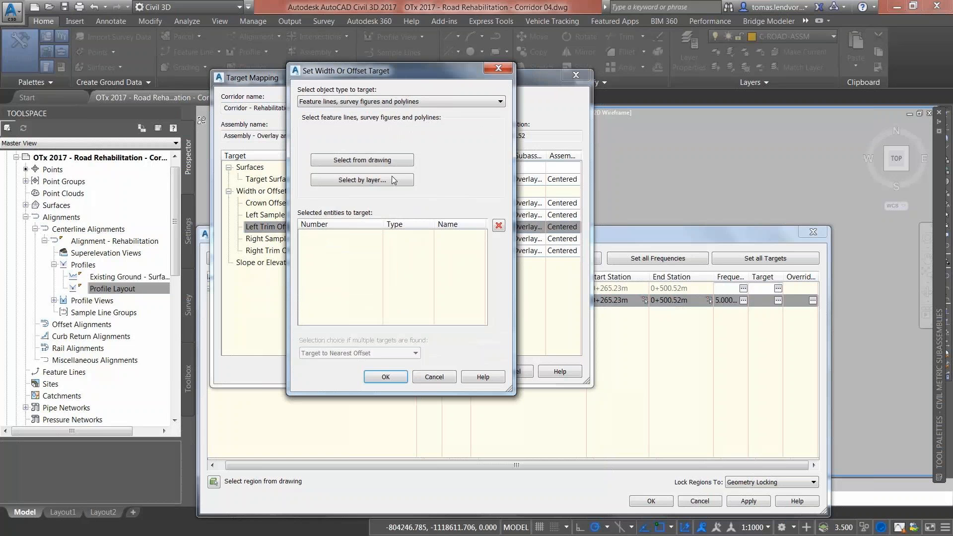
click(368, 102)
click(367, 117)
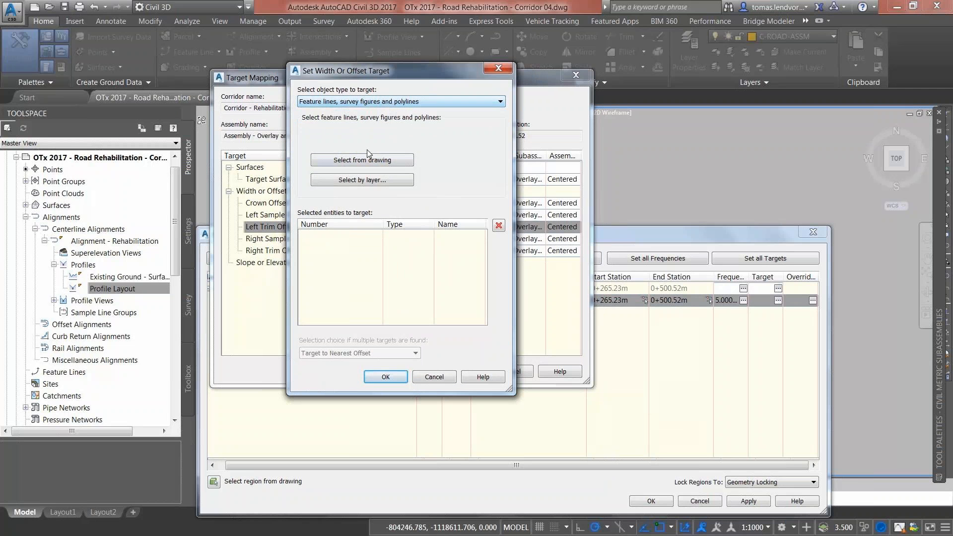
click(368, 163)
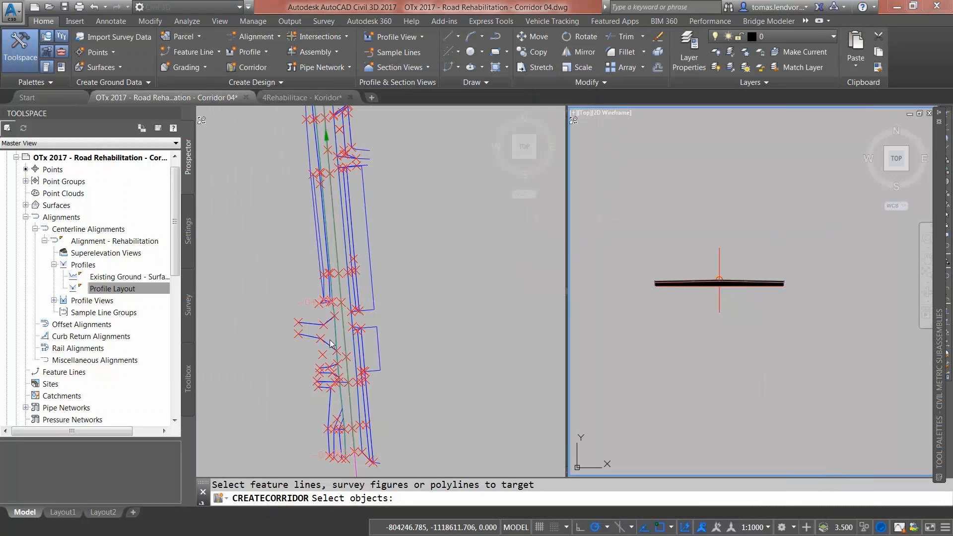
click(330, 343)
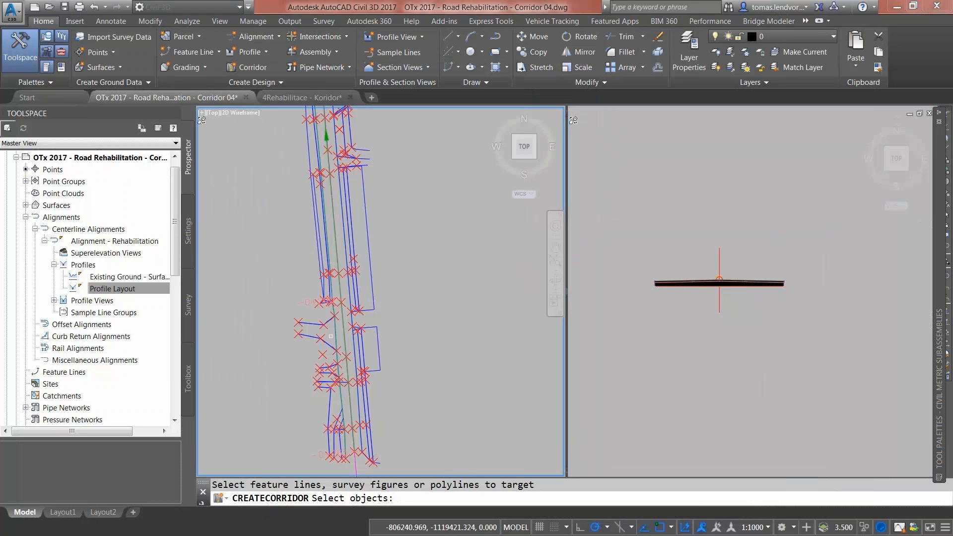
click(322, 231)
scroll(321, 232, down, 3)
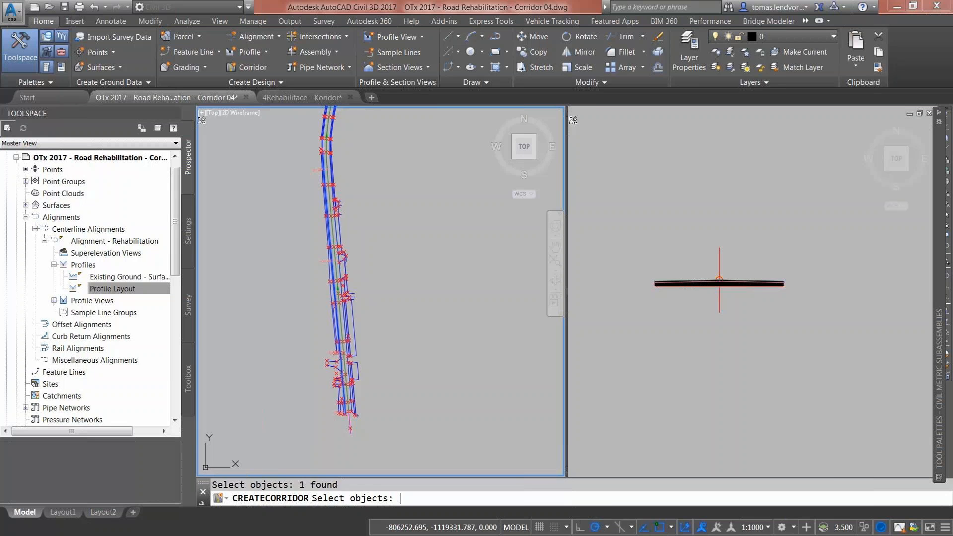
key(Return)
click(386, 377)
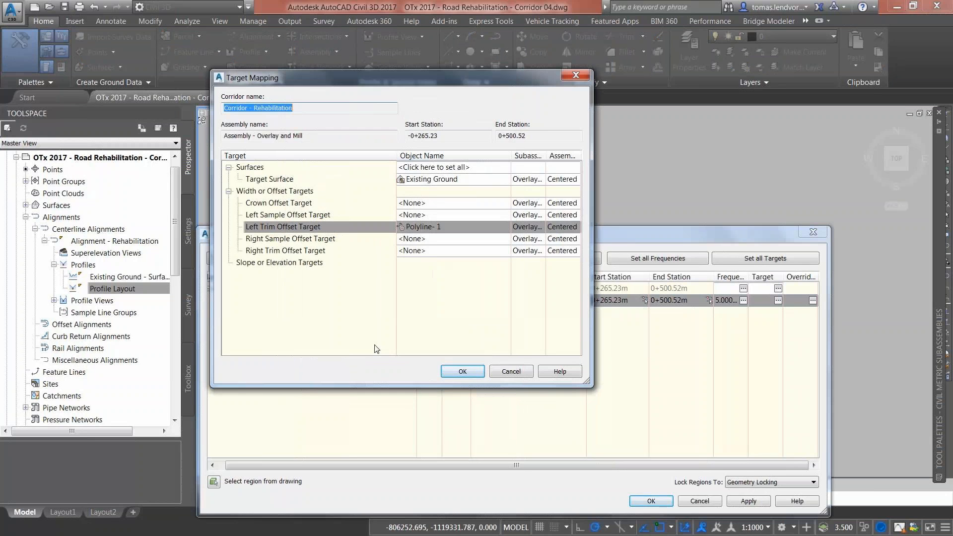
Step: Target the right trim offset to Polyline-2 and accept the target mapping
click(421, 251)
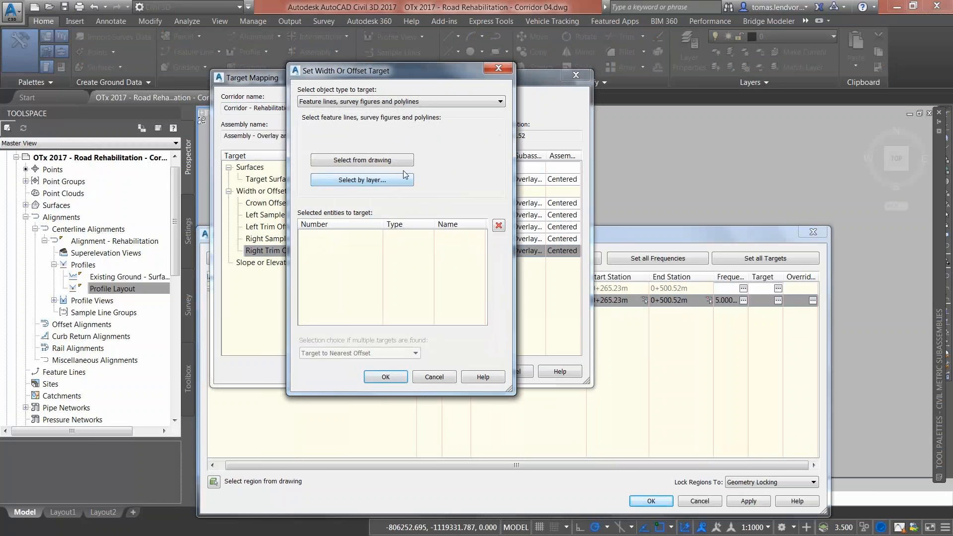
click(389, 164)
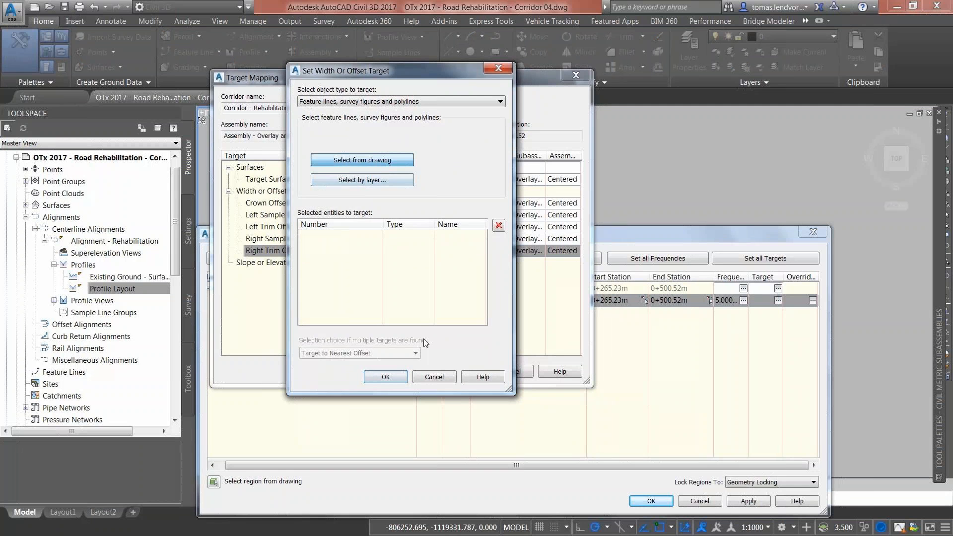
scroll(366, 405, up, 5)
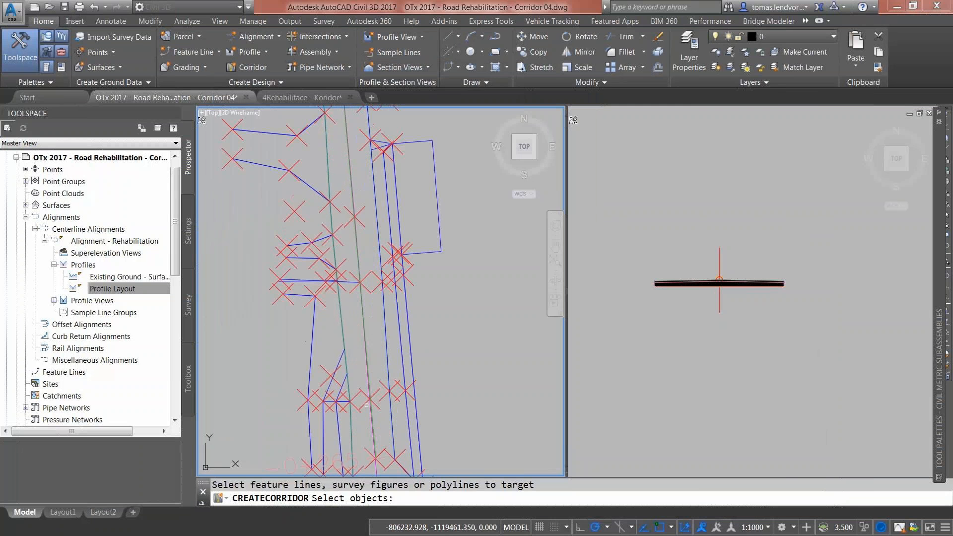
click(388, 360)
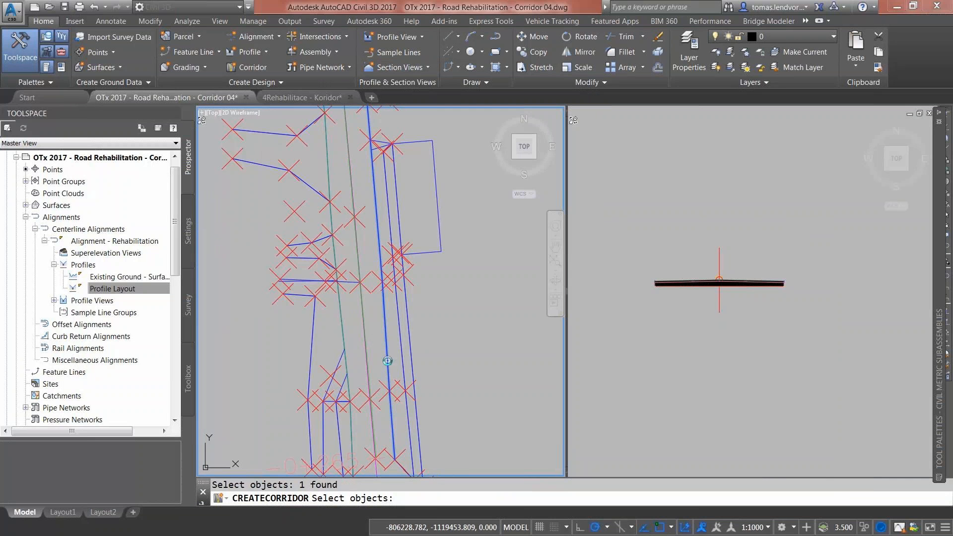
scroll(388, 360, down, 5)
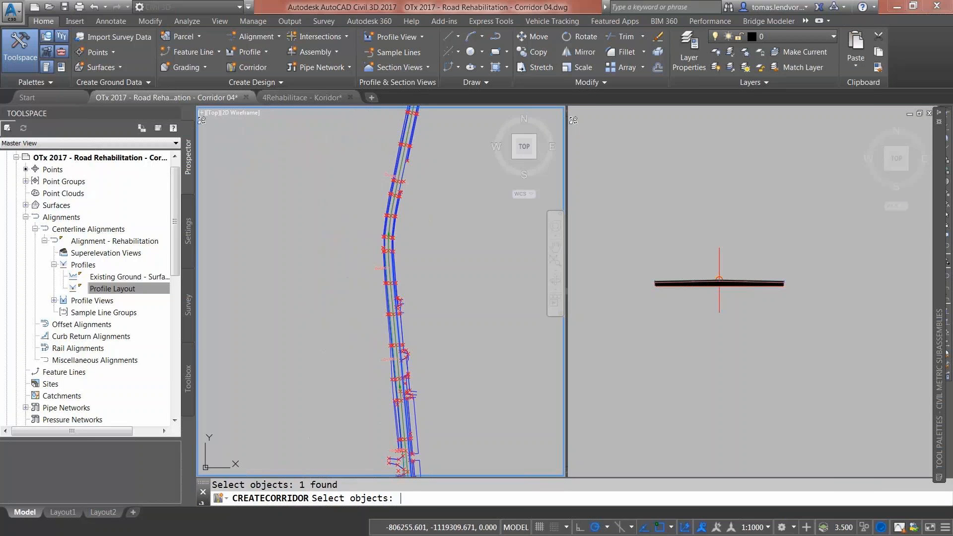
key(Return)
click(386, 378)
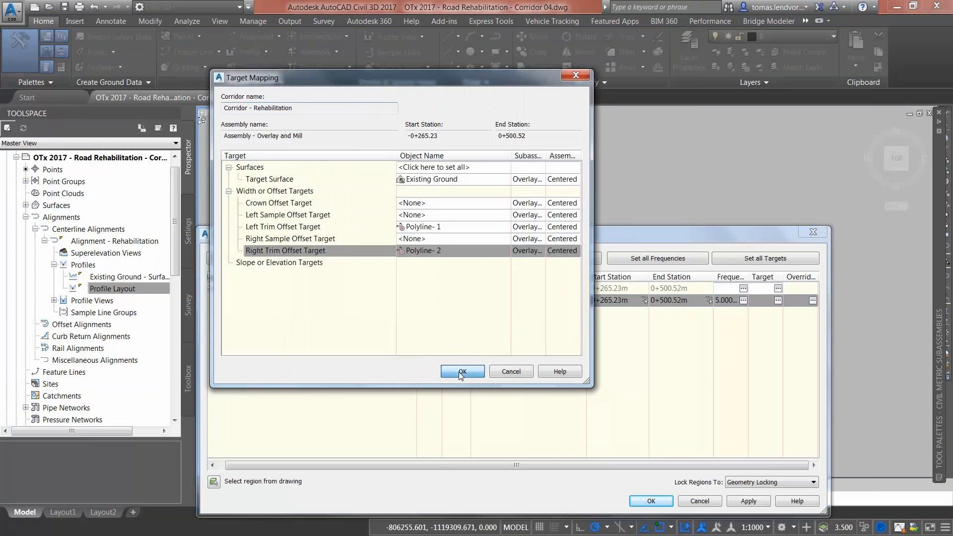
click(461, 373)
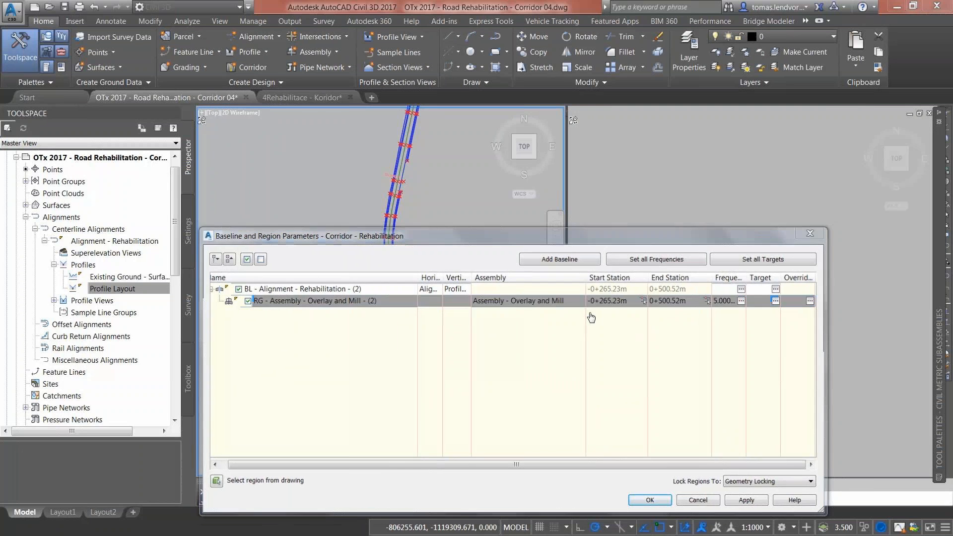
Step: End the region at -0+049.39m, accept the settings, and rebuild the corridor
click(644, 300)
key(Escape)
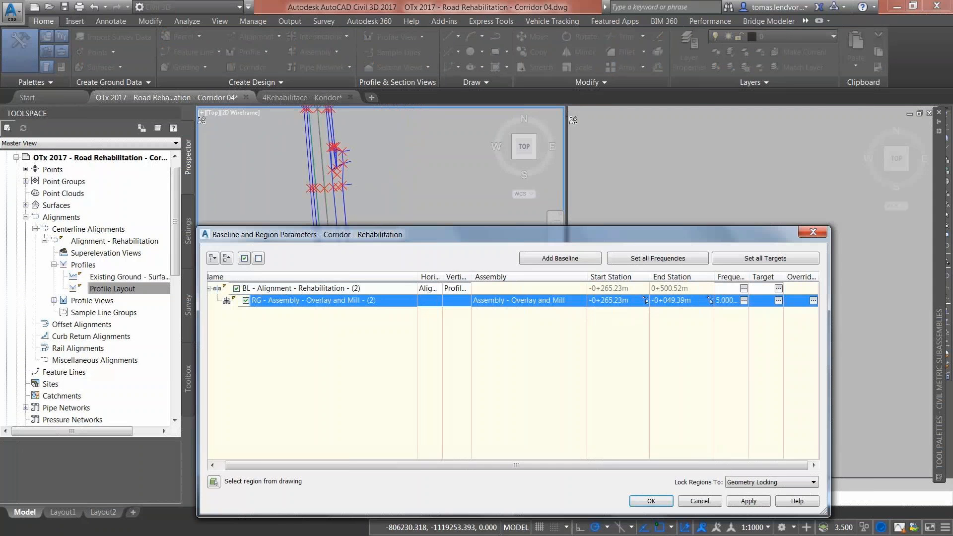
click(653, 503)
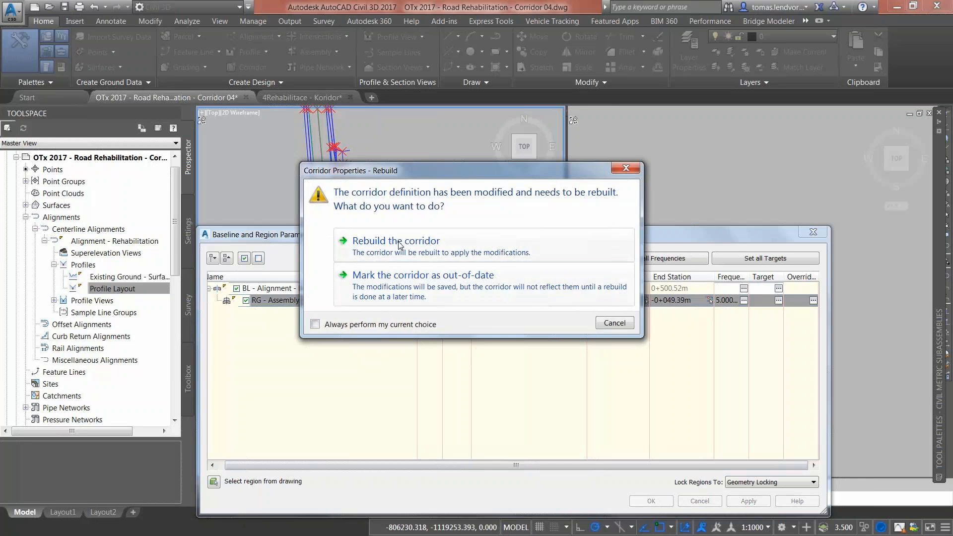
click(400, 243)
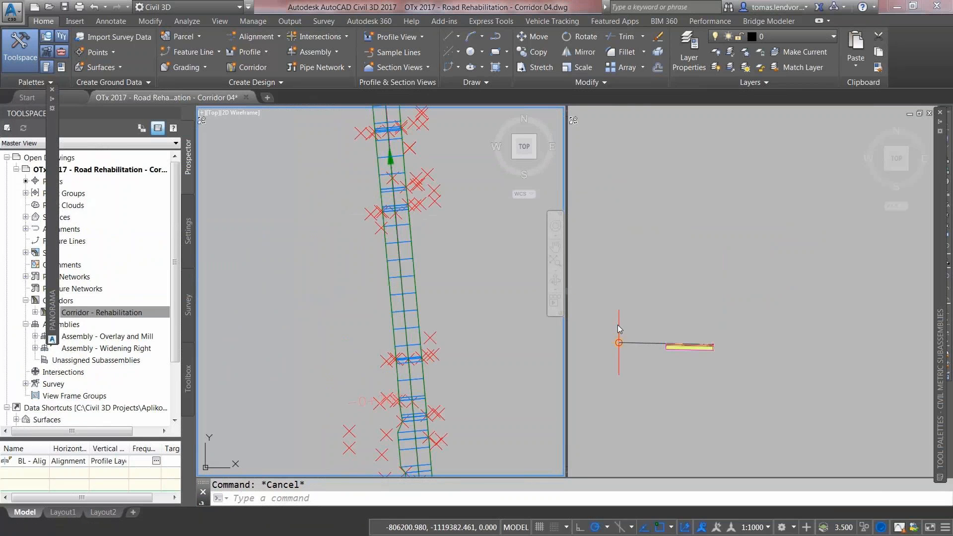
click(619, 342)
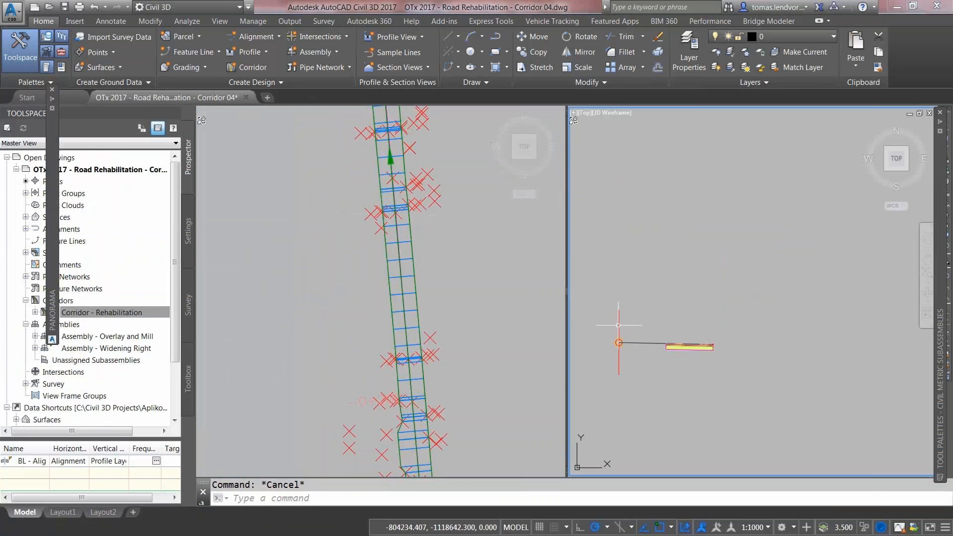
click(618, 343)
right_click(618, 342)
click(658, 235)
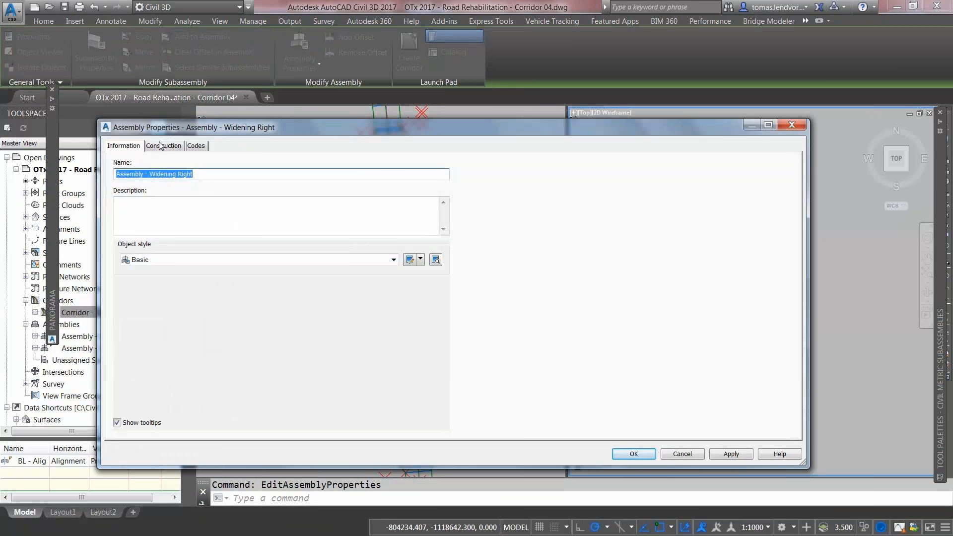
click(163, 146)
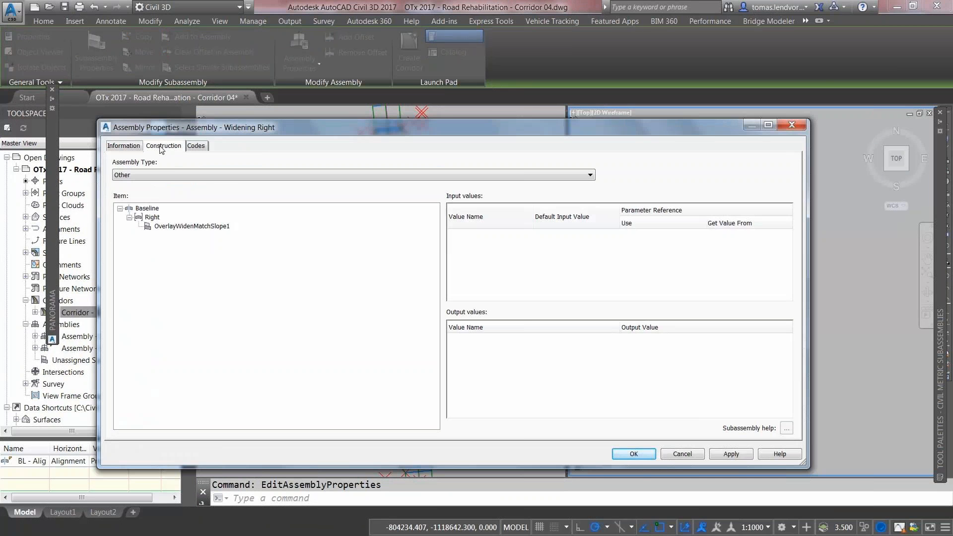
click(171, 228)
mouse_move(789, 244)
mouse_down()
mouse_move(792, 264)
mouse_move(790, 255)
mouse_up()
click(494, 247)
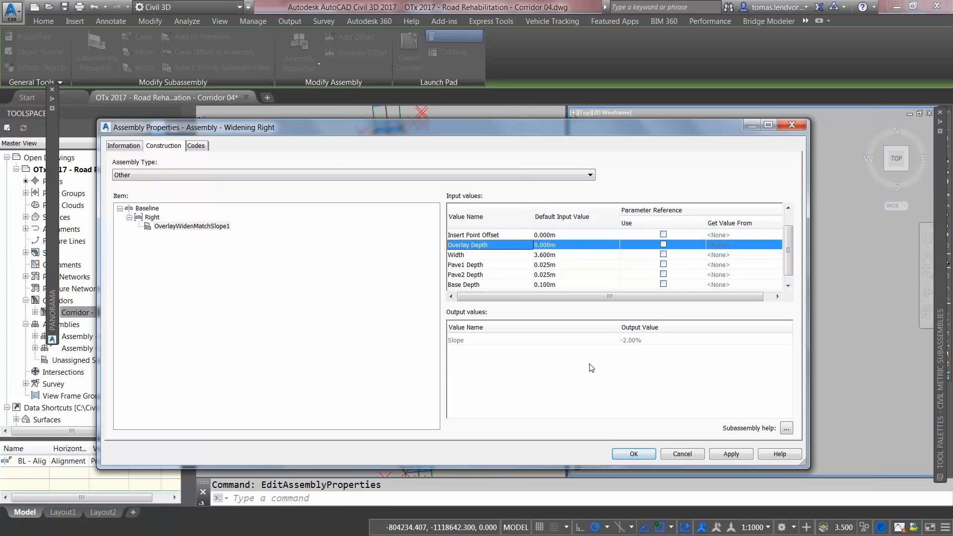
click(633, 454)
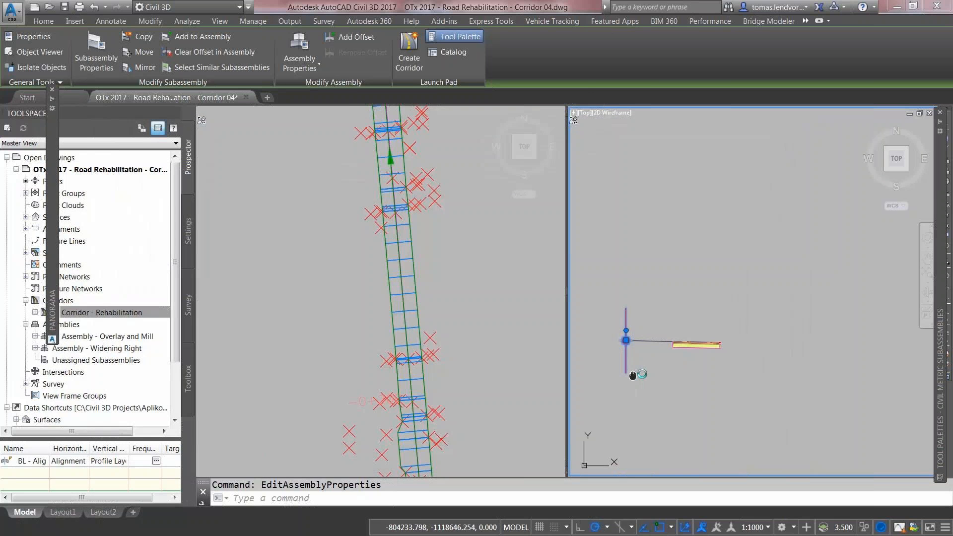
key(Escape)
click(415, 312)
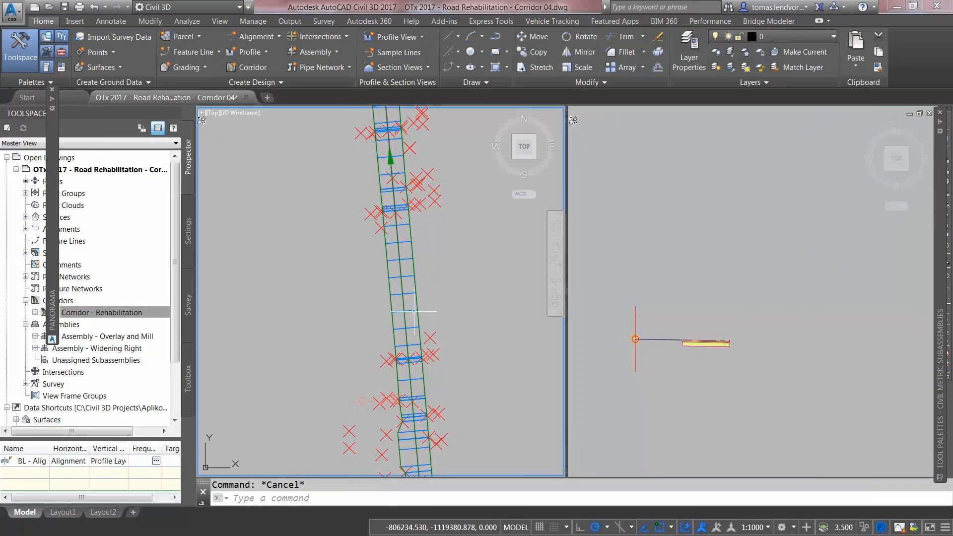
Step: In the corridor's Surfaces properties, rename its surface to Corridor - Rehabilitation - TOP
click(412, 311)
right_click(411, 312)
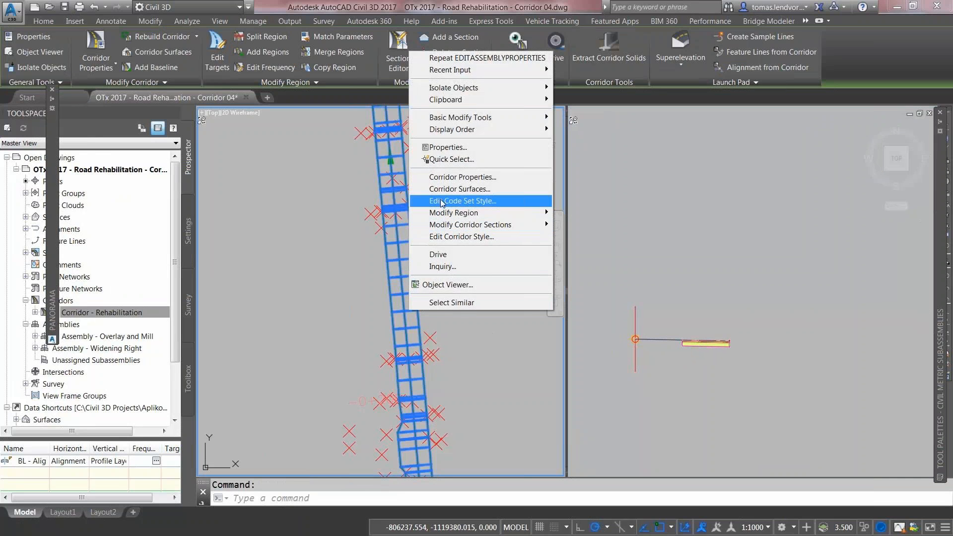
click(447, 178)
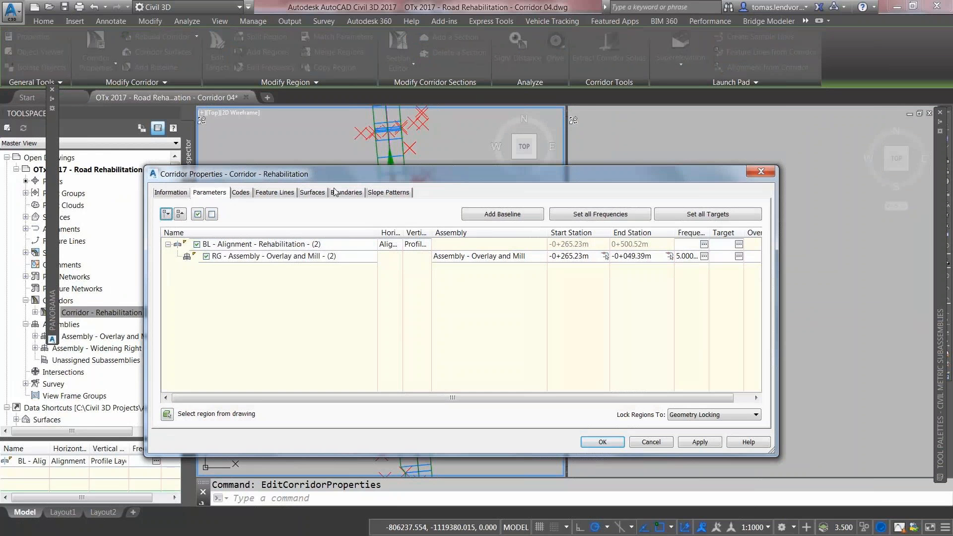
click(310, 193)
click(168, 272)
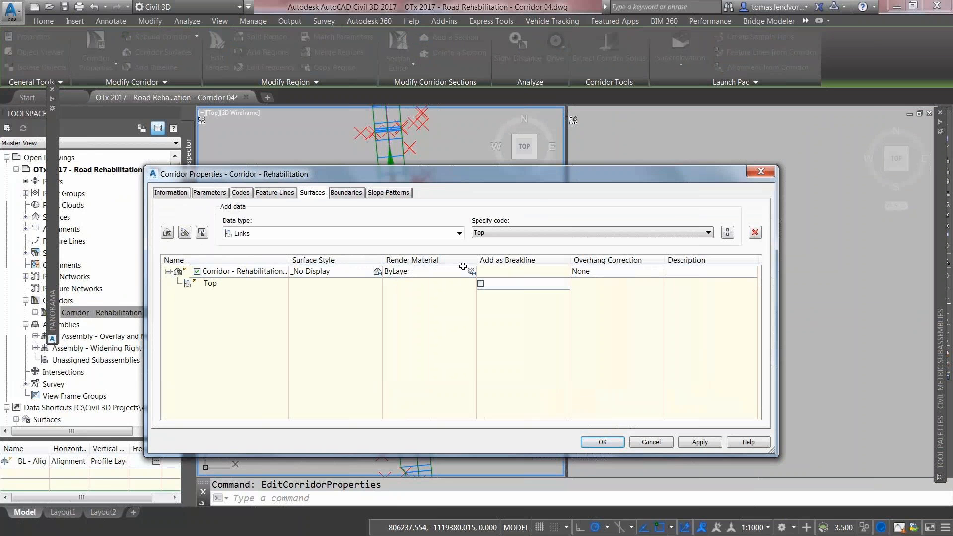
double_click(288, 260)
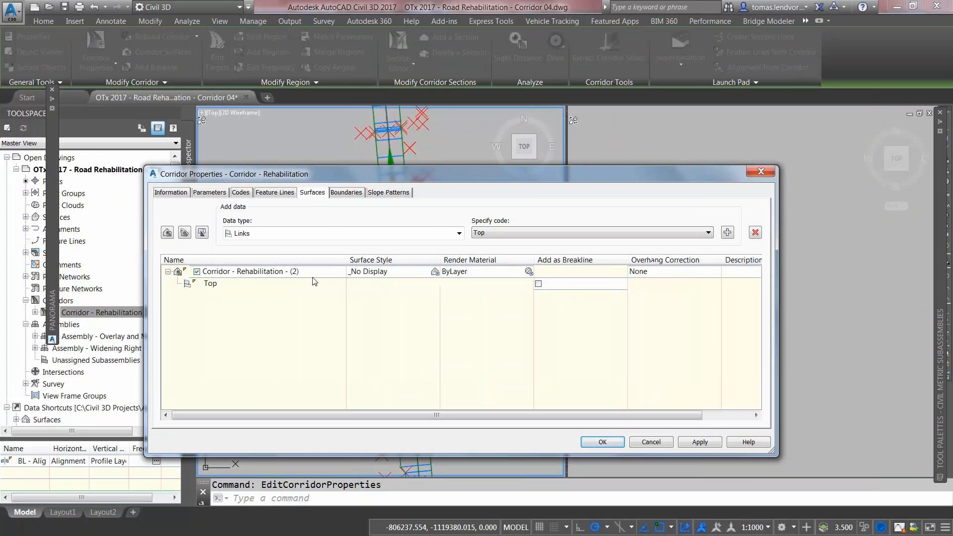
right_click(267, 276)
click(285, 274)
click(309, 271)
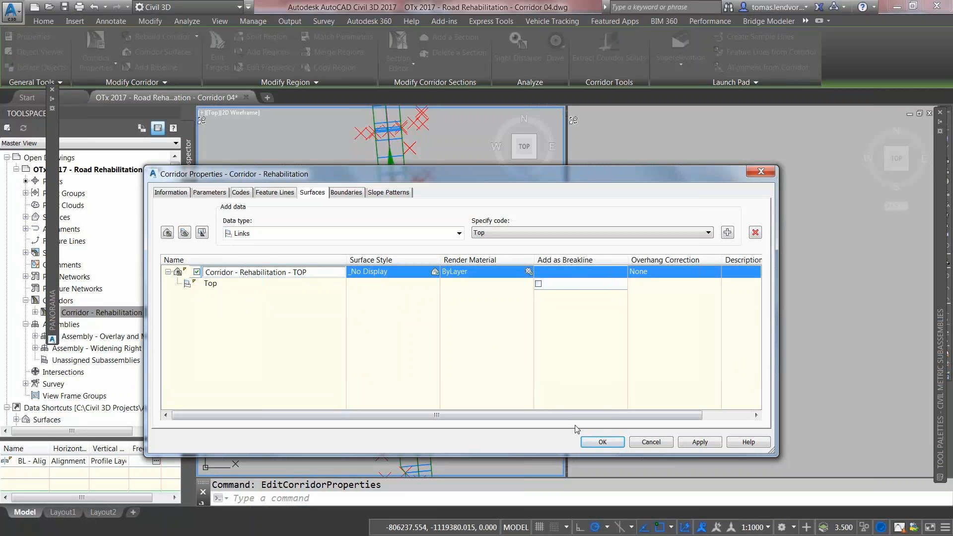
click(607, 441)
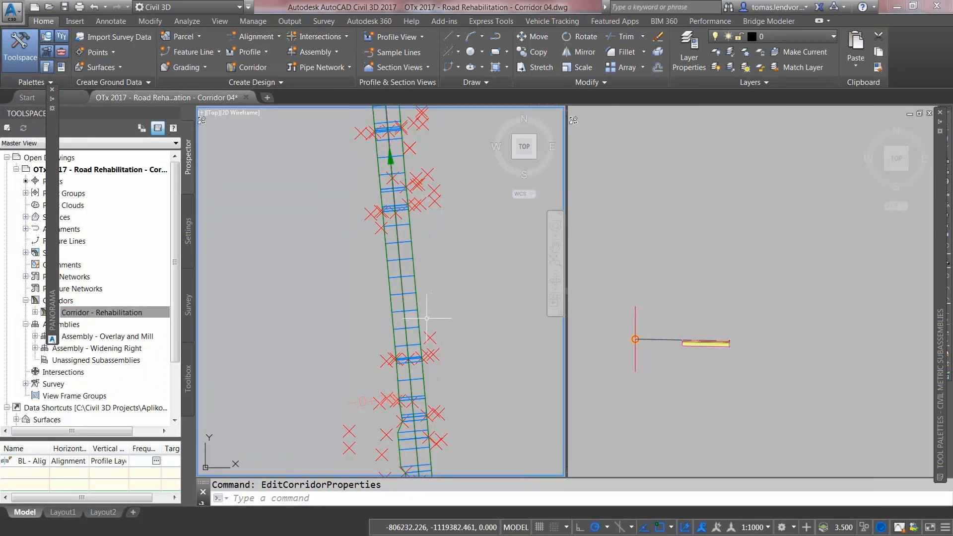
Step: Create Alignment from Feature Line - Right, with its profile, from the corridor's EOV feature line
click(417, 316)
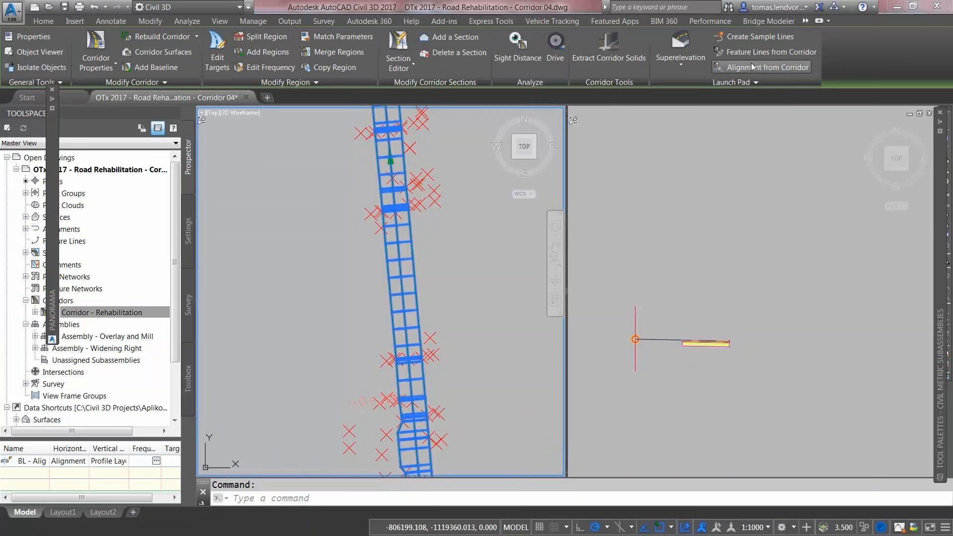
click(753, 68)
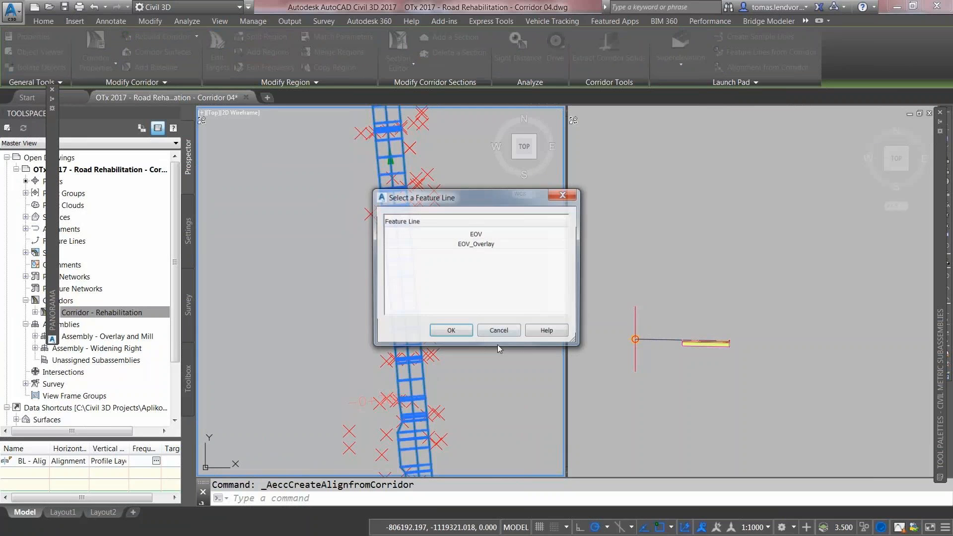
click(458, 236)
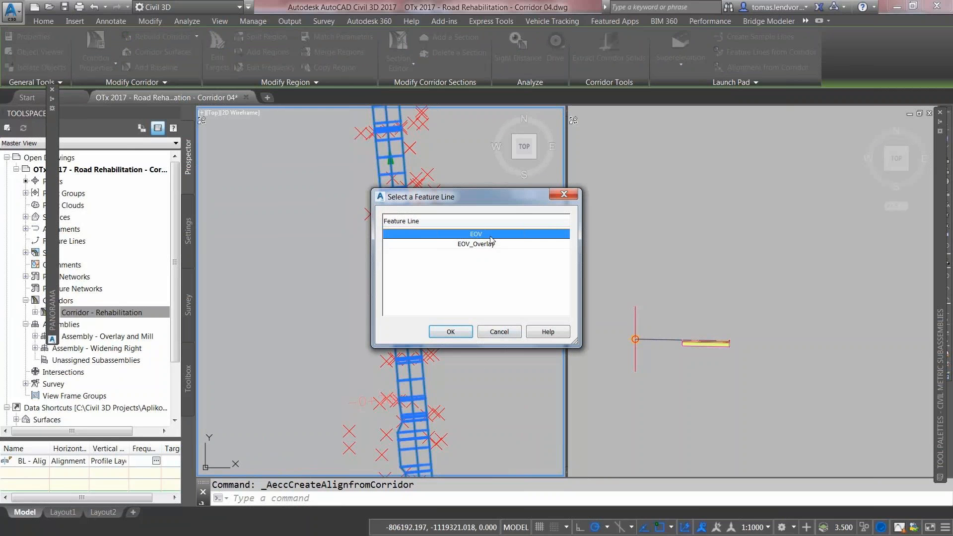
click(455, 338)
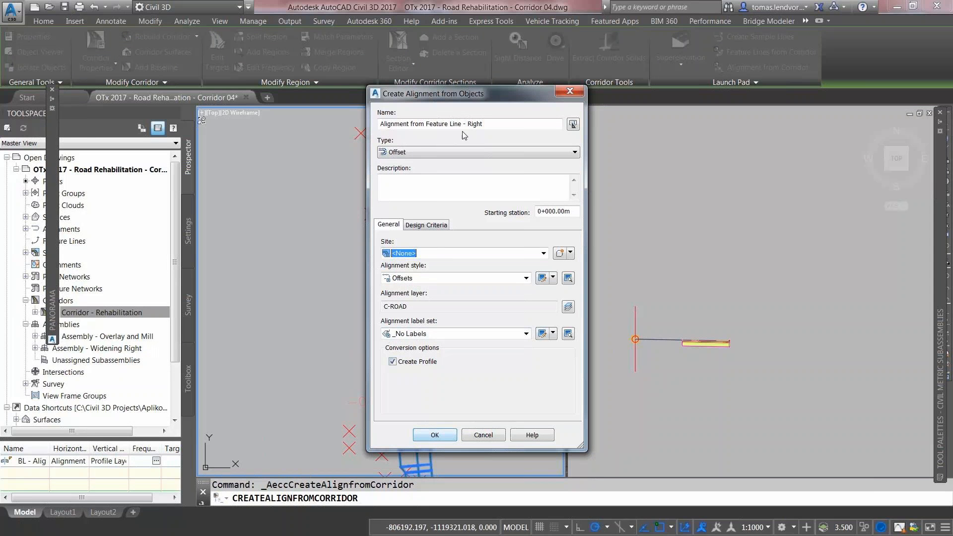
drag(380, 123, 489, 123)
click(443, 437)
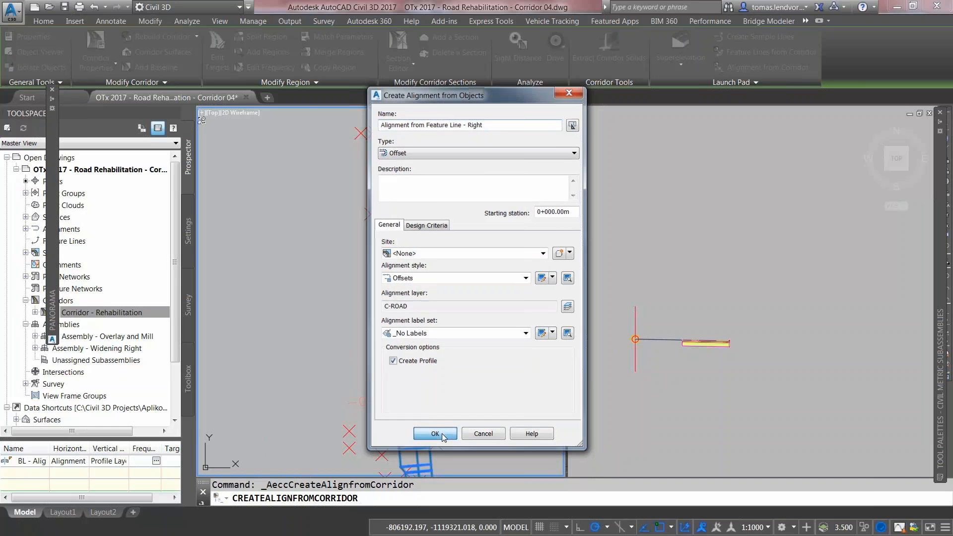
click(390, 416)
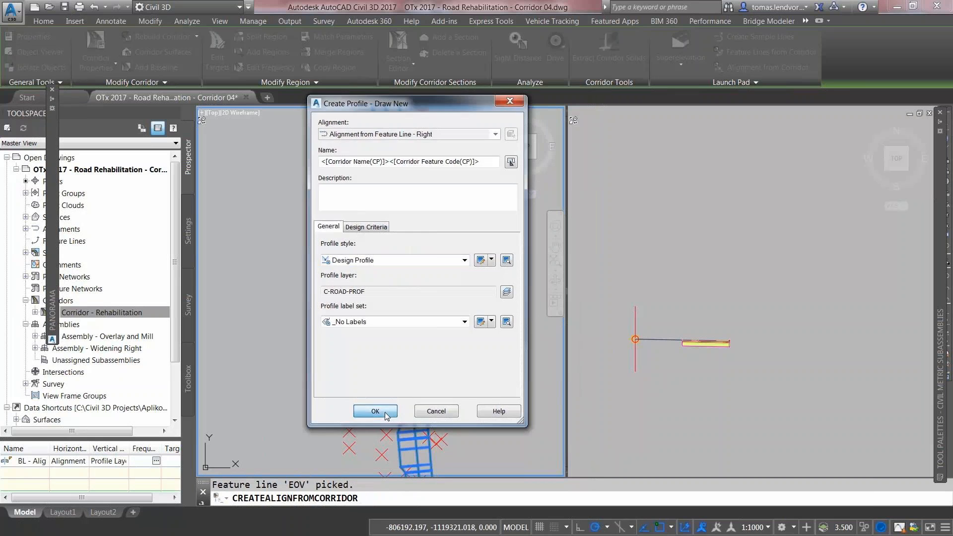
key(Escape)
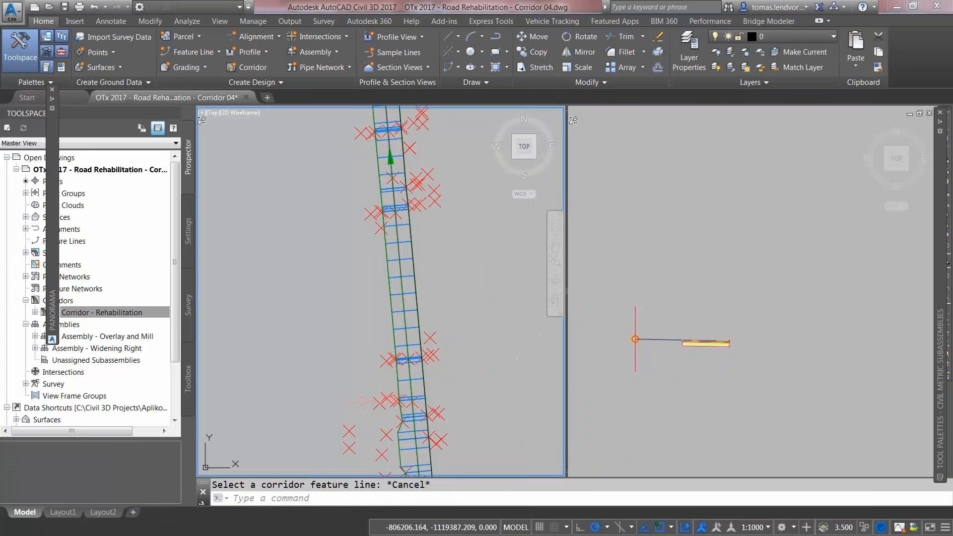
Step: Create Corridor - Rehabilitation widening on Profile Layout with Widening Right, targeting Corridor - Rehabilitation - TOP
click(53, 88)
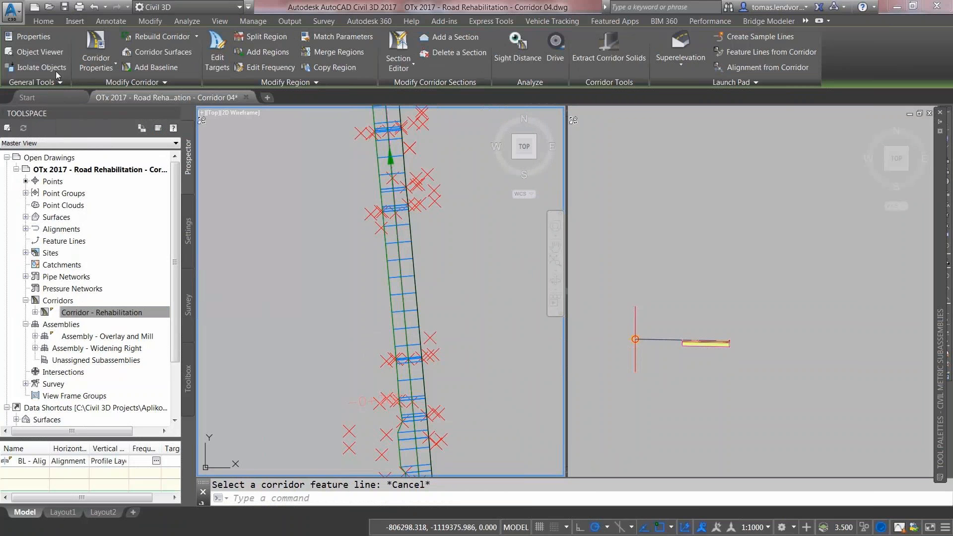
click(46, 23)
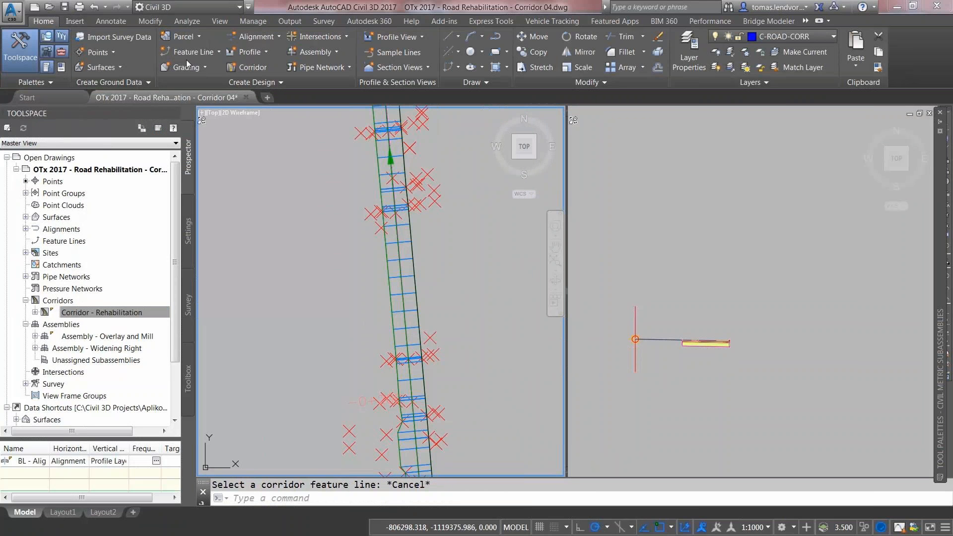
click(243, 67)
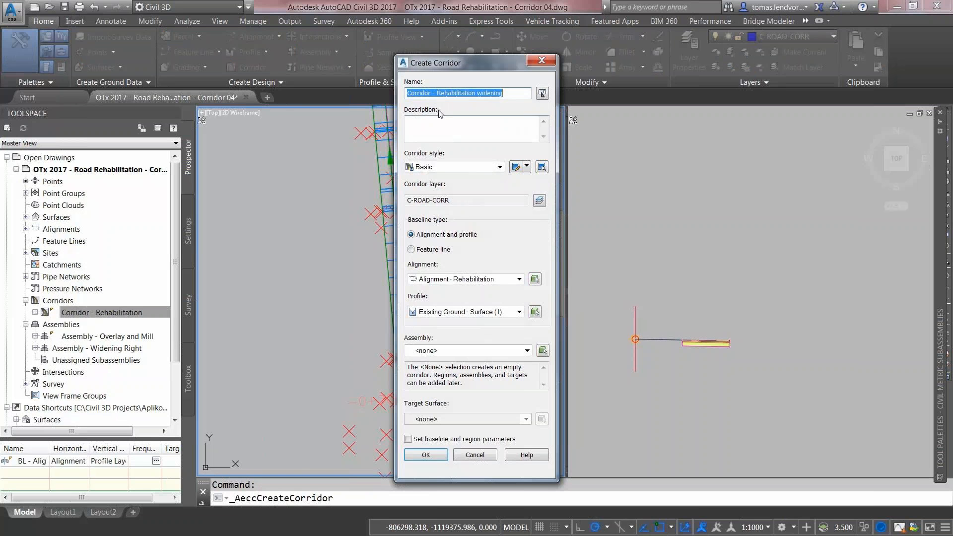
click(509, 95)
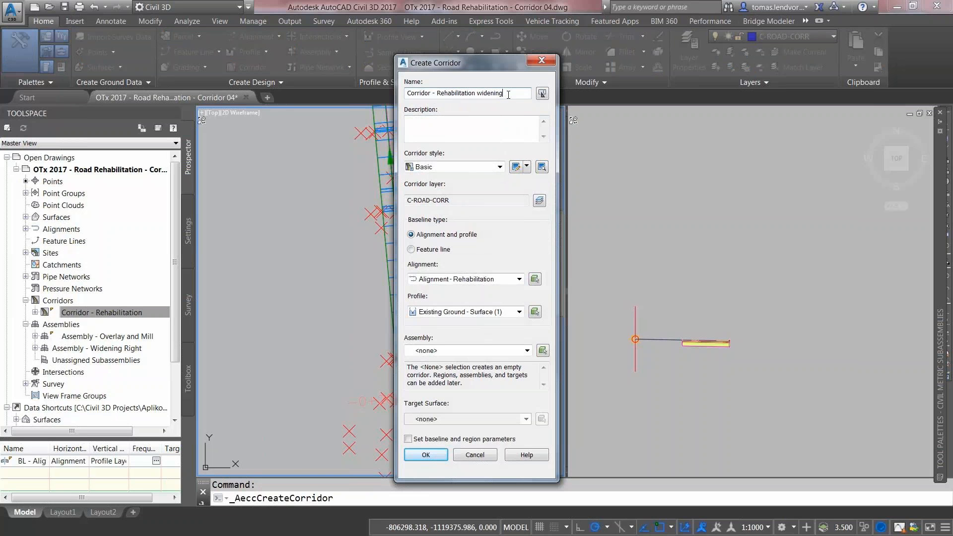
click(492, 312)
click(462, 332)
click(459, 352)
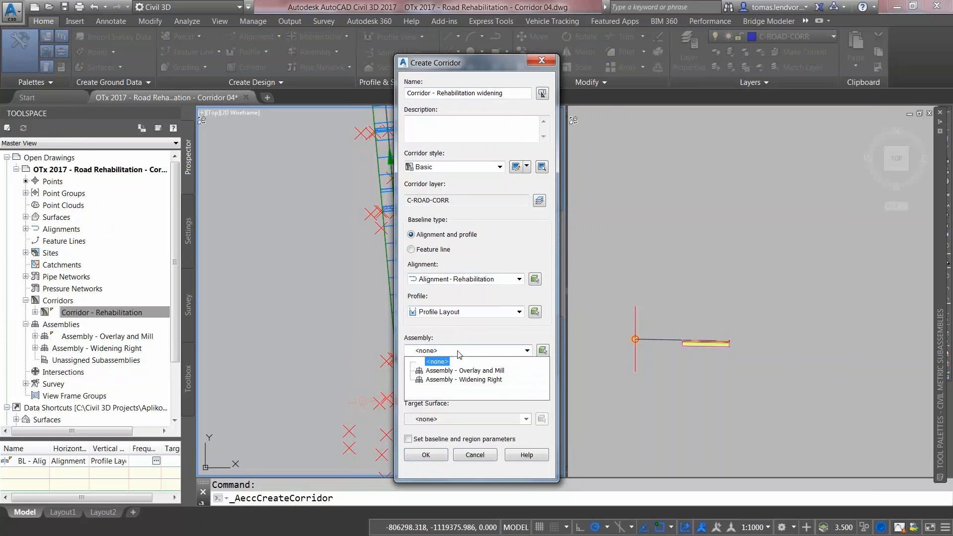
click(462, 380)
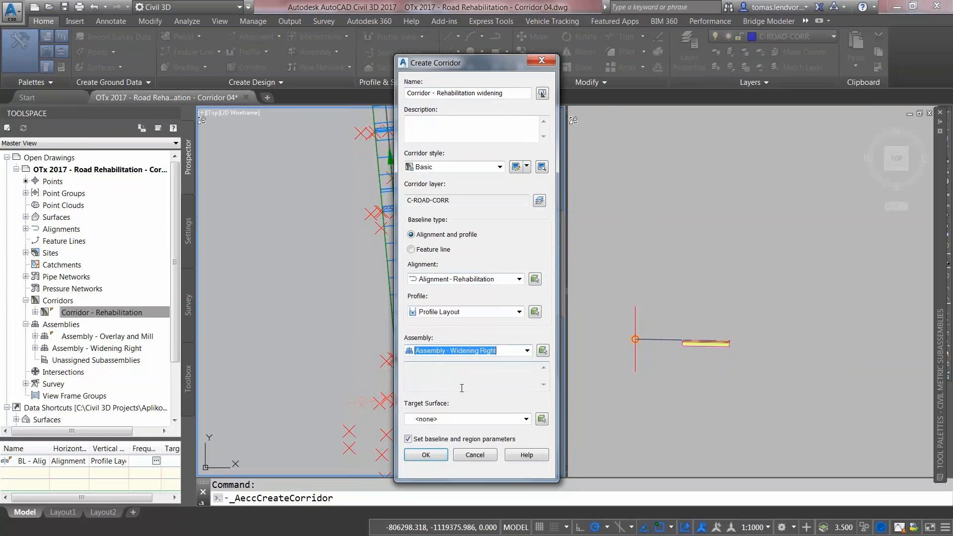
click(435, 419)
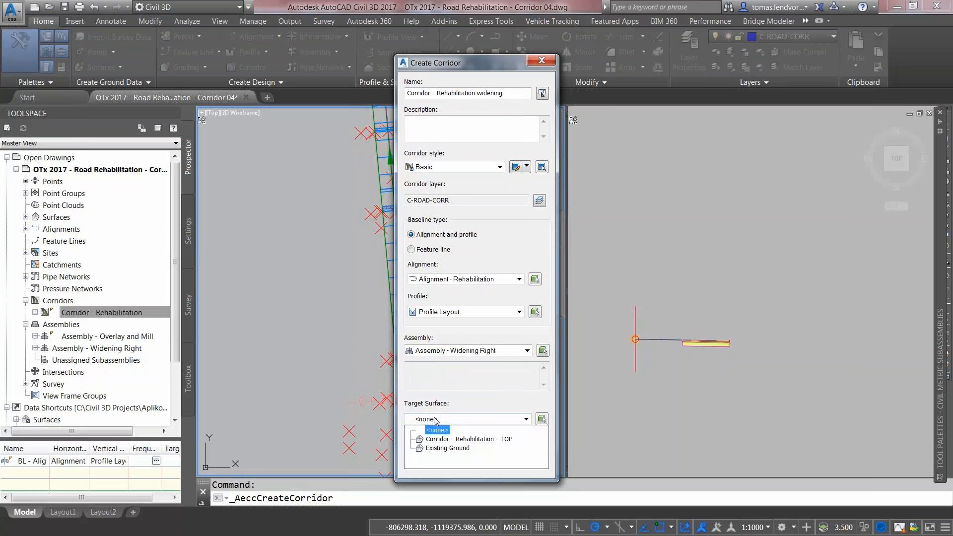
click(450, 441)
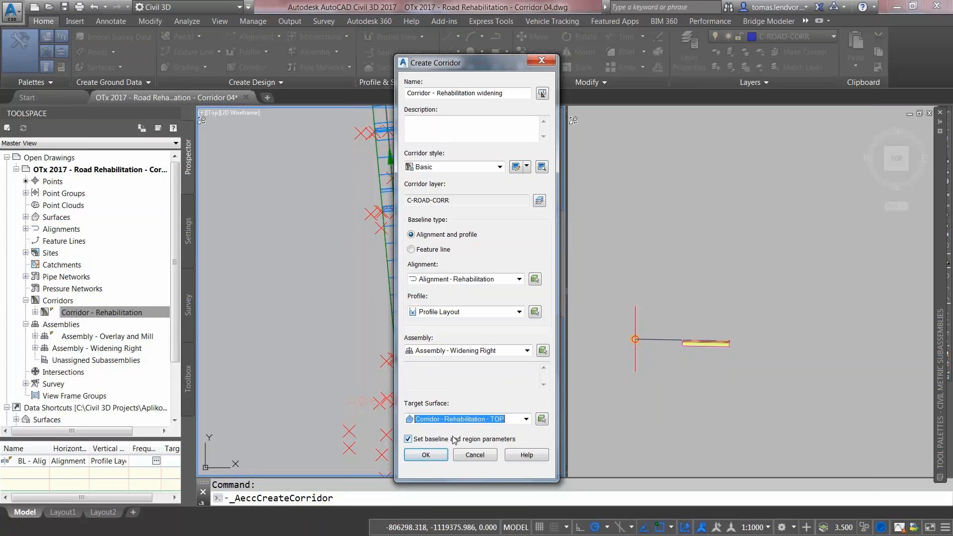
click(428, 456)
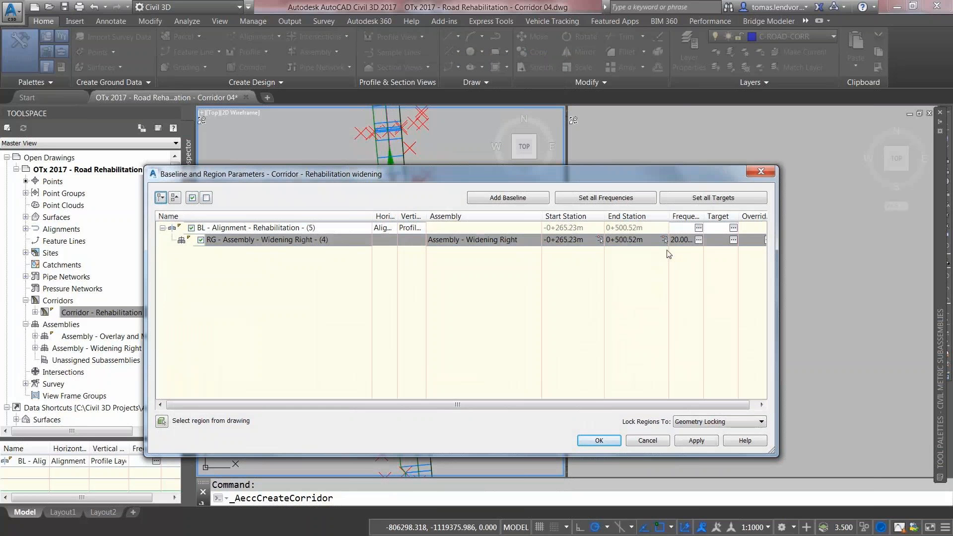
Step: Set the widening region's assembly frequency to 5 m for tangents and curves
click(699, 240)
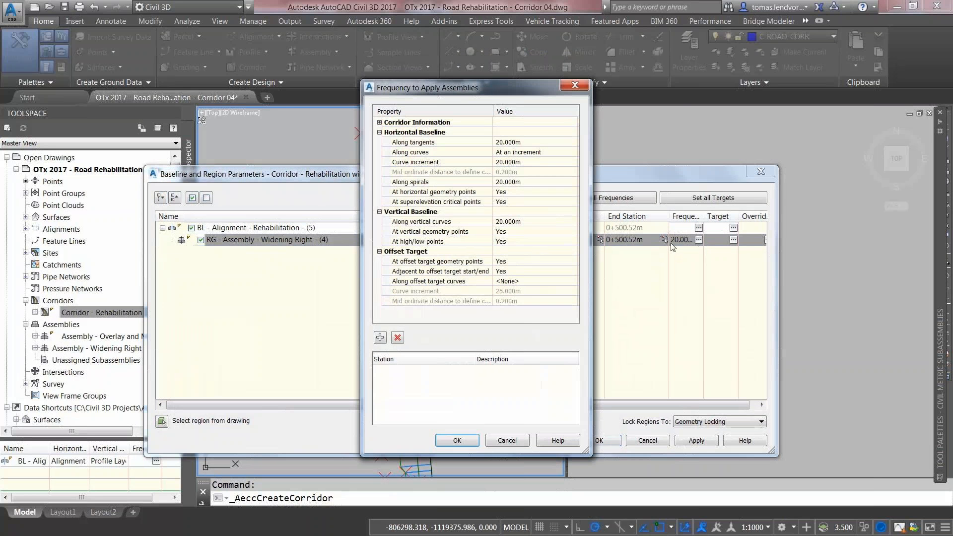
click(517, 142)
text(5)
click(528, 163)
text(5)
click(467, 439)
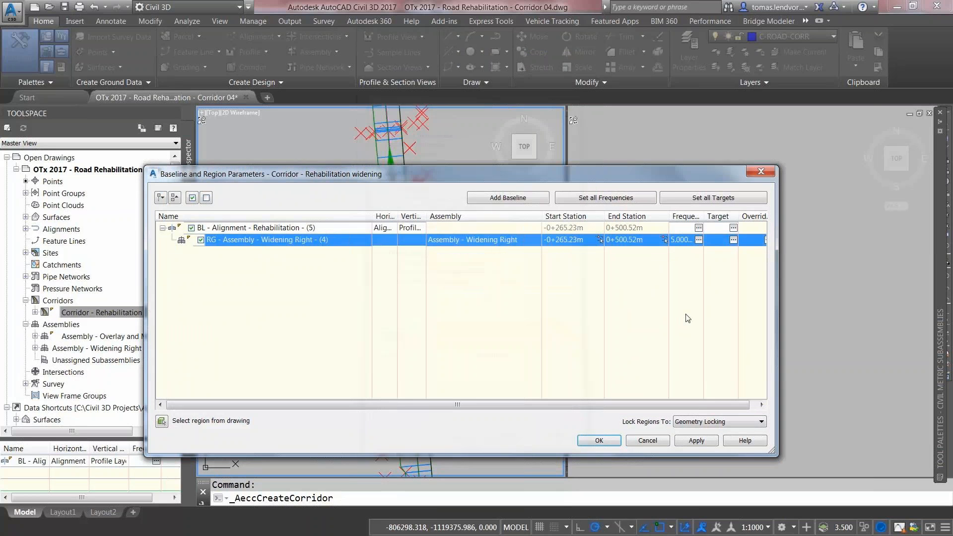
Step: Target the insert point to Alignment from Feature Line - Right
click(734, 240)
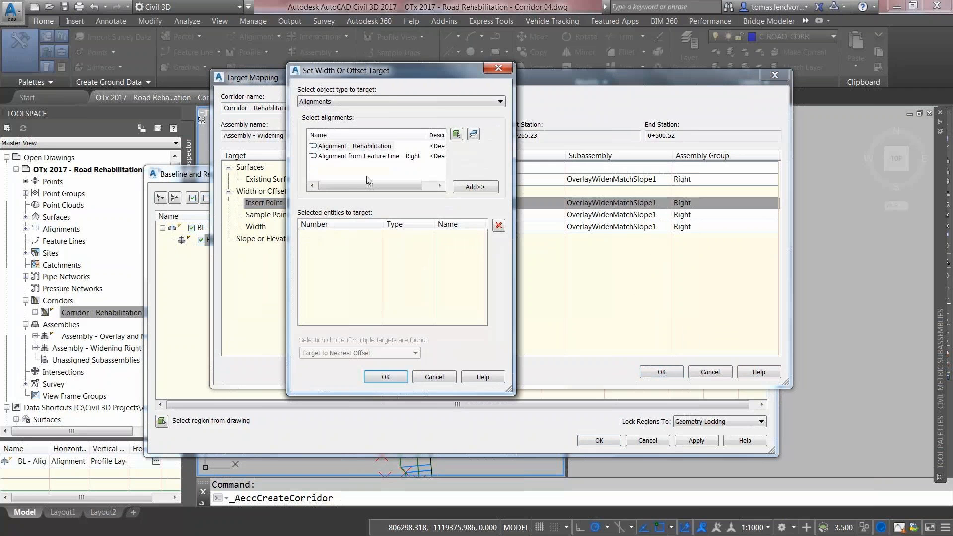
click(344, 157)
click(471, 187)
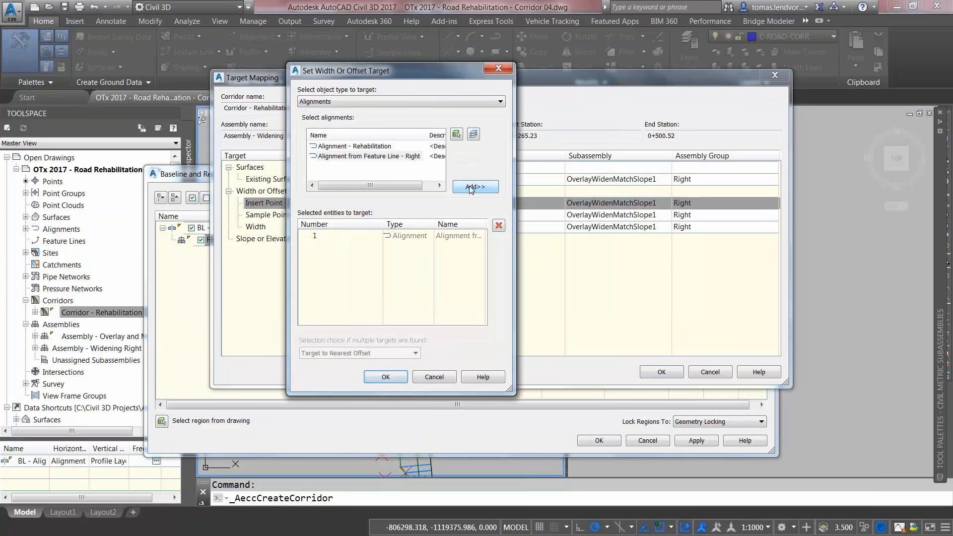
click(388, 377)
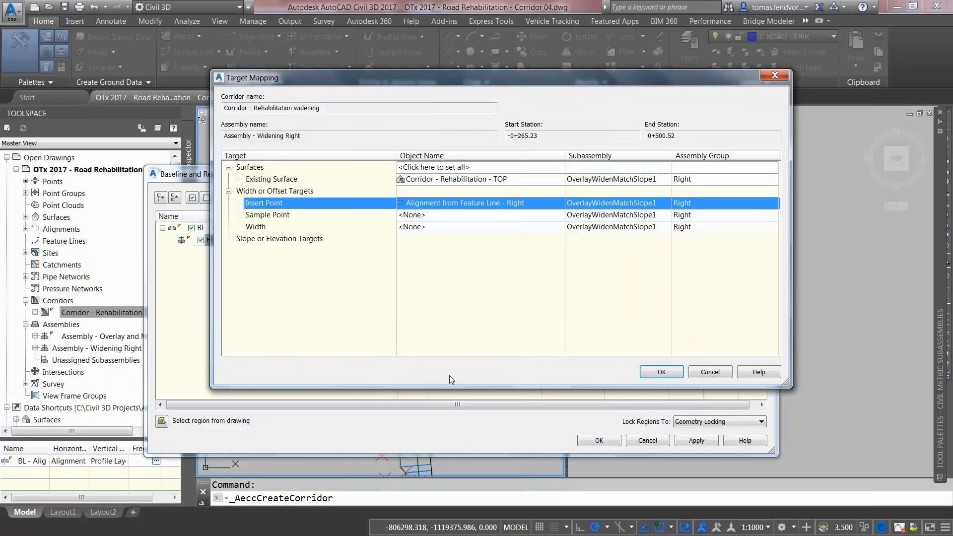
click(662, 373)
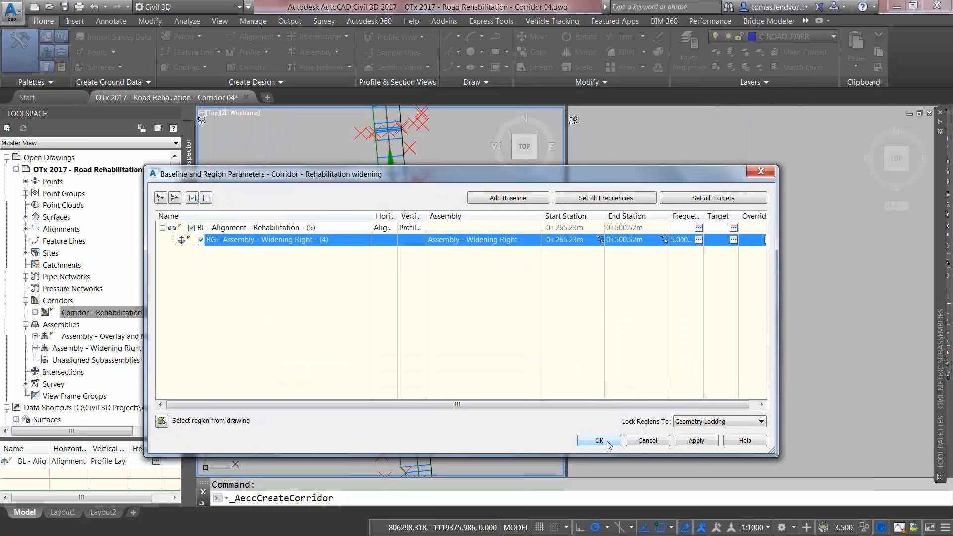
Step: Change the region end station to -50 and rebuild the widening corridor
click(625, 240)
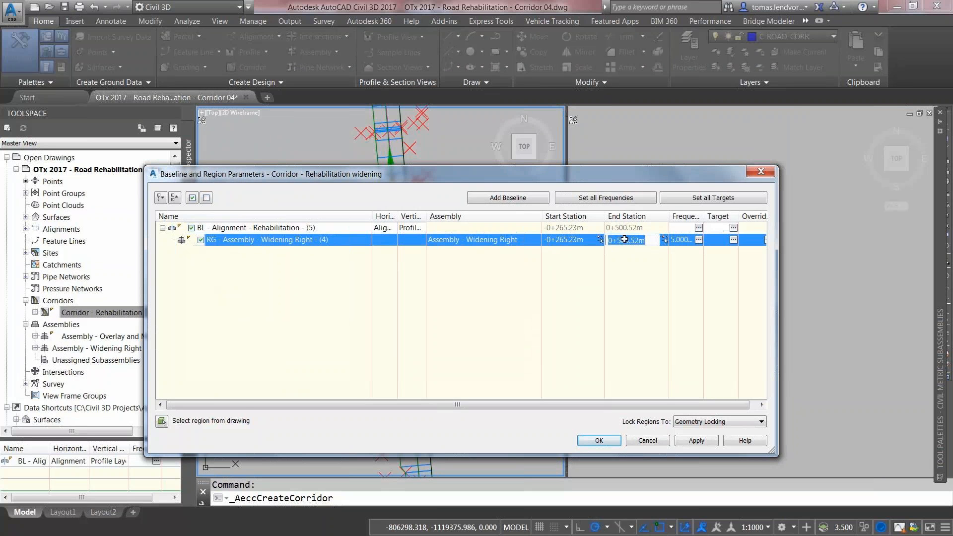
text(-50)
key(Return)
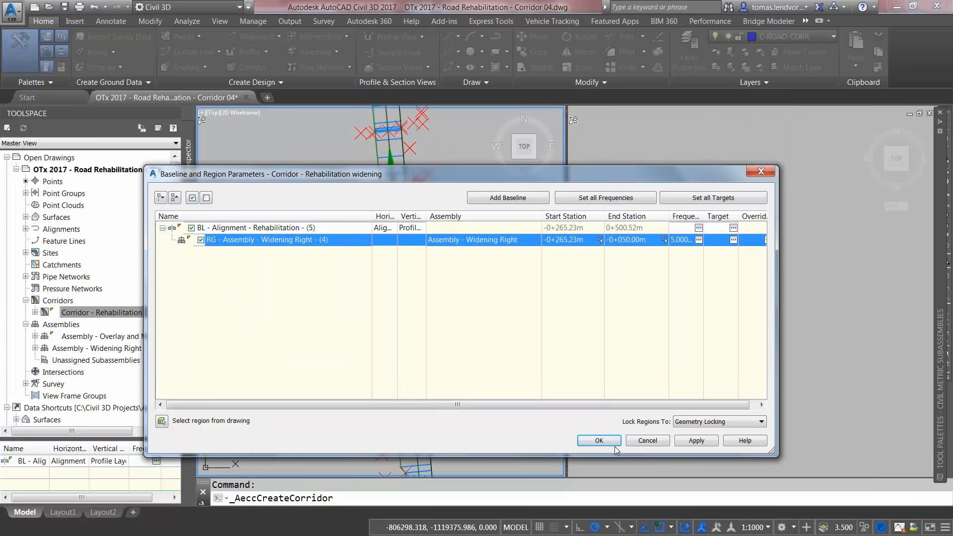
click(599, 441)
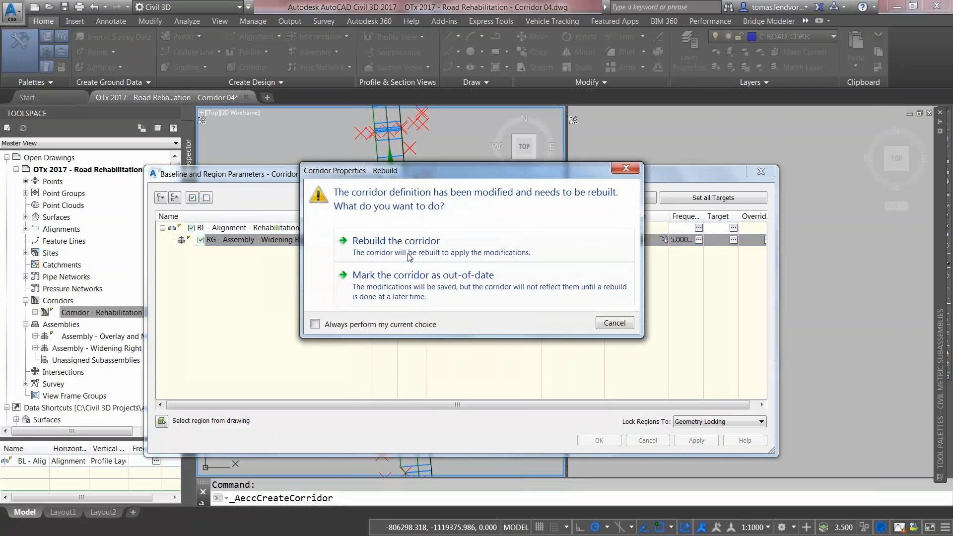
click(403, 246)
scroll(407, 257, down, 2)
middle_drag(407, 258, 420, 278)
Step: Place a sample line on Alignment - Rehabilitation at station -0+098.65 with 20 m swaths
scroll(419, 278, up, 3)
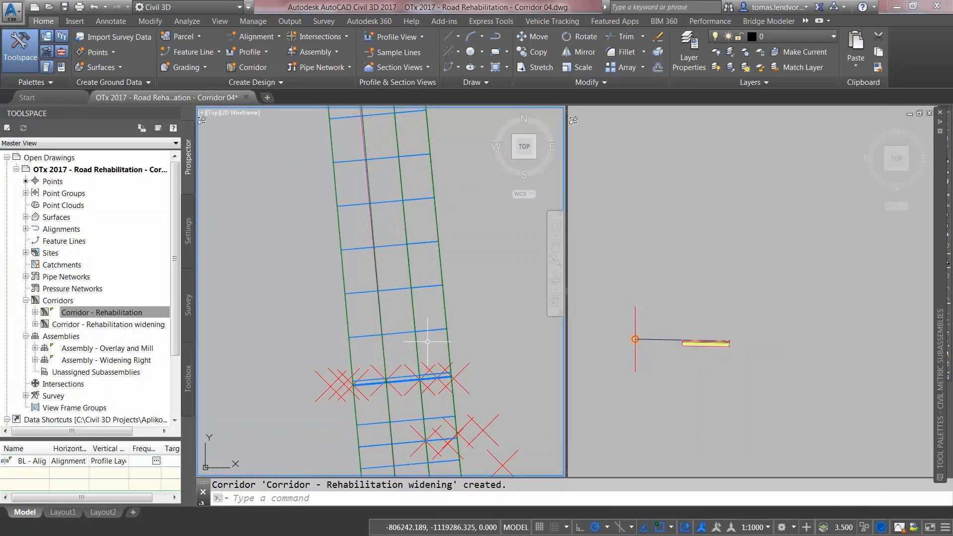
middle_drag(433, 380, 440, 217)
middle_drag(440, 347, 439, 252)
scroll(437, 252, down, 2)
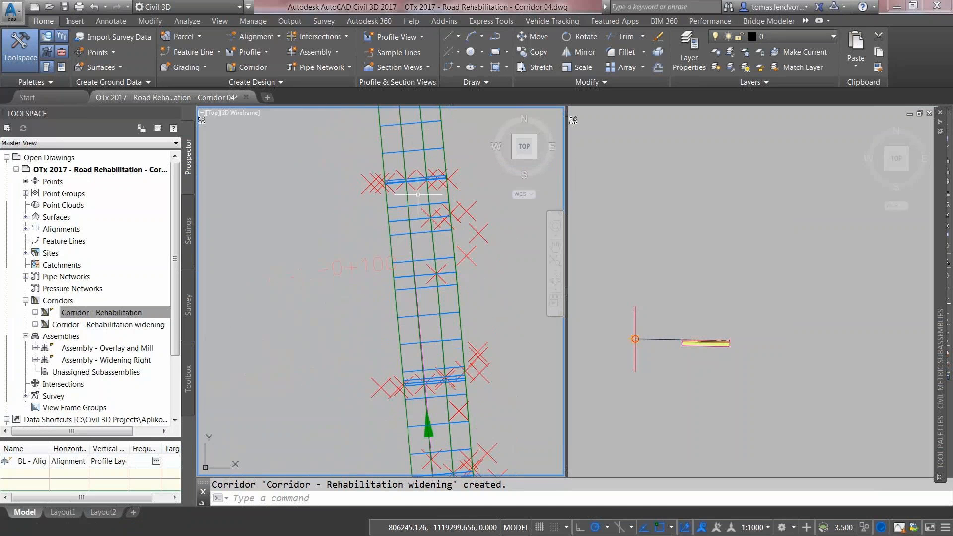
click(387, 53)
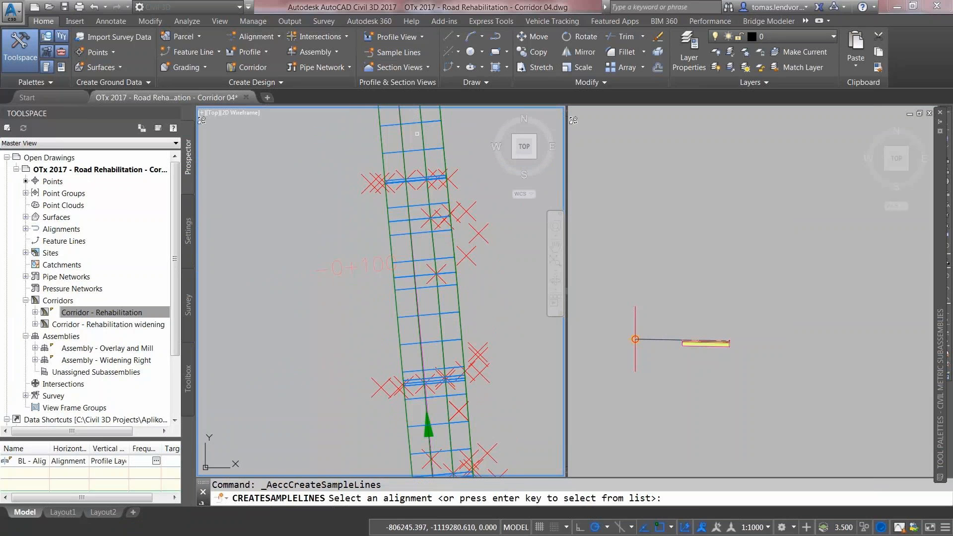
key(Return)
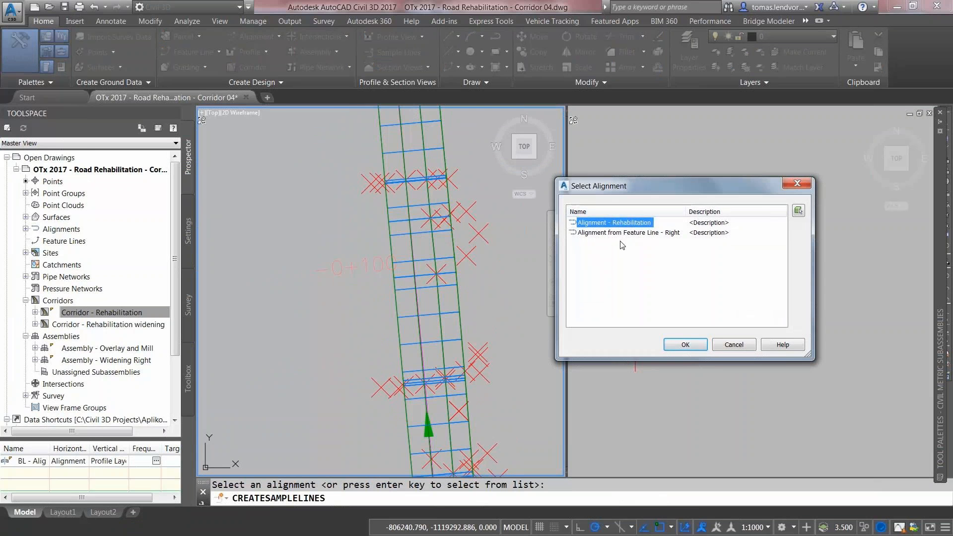
click(685, 345)
click(260, 125)
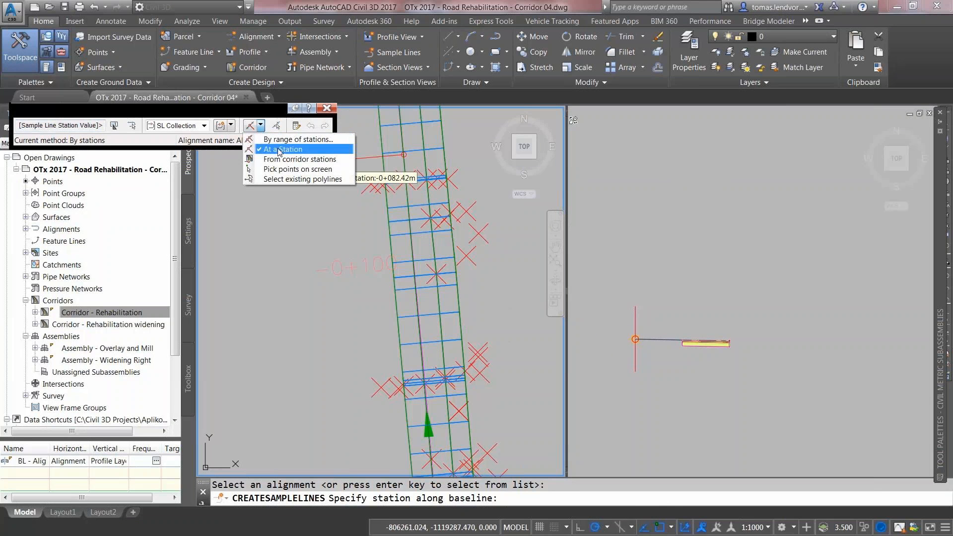
click(278, 149)
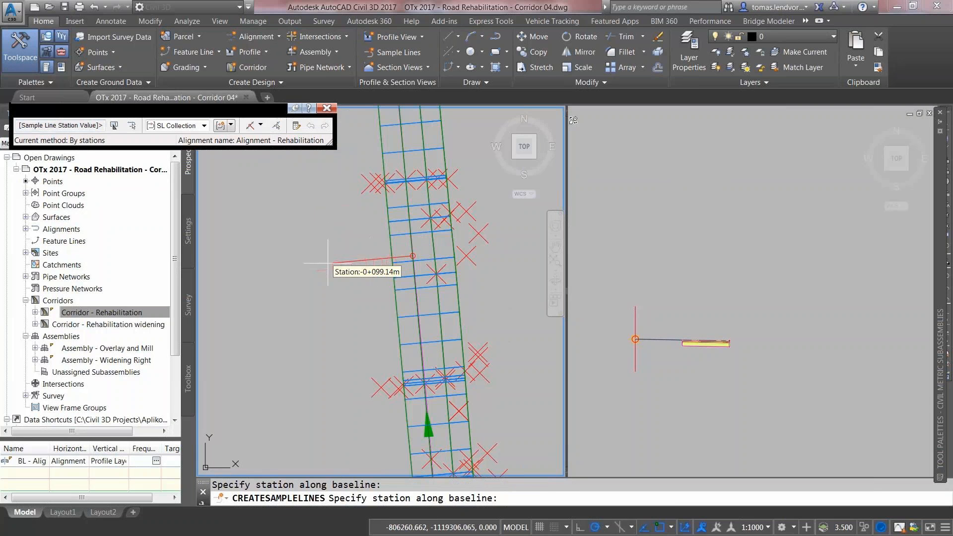
click(312, 262)
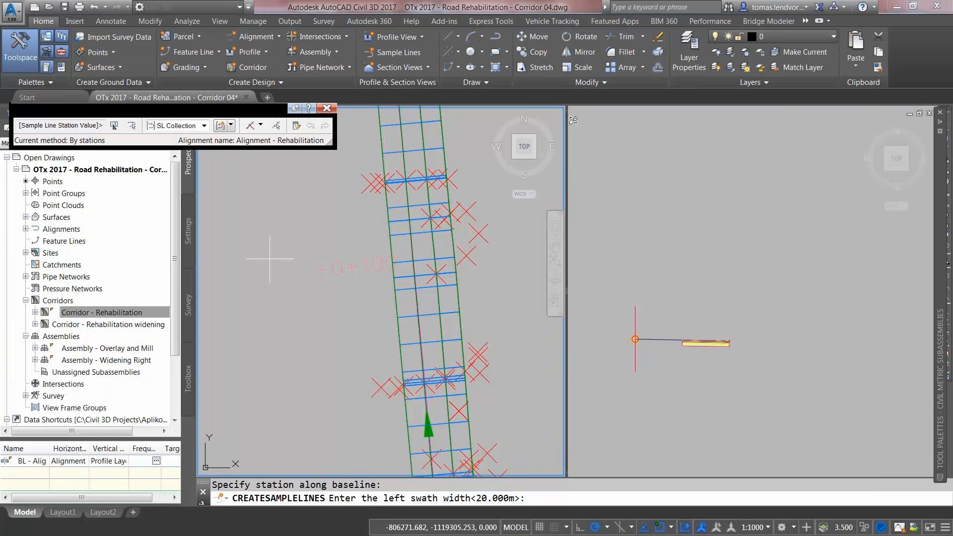
key(Return)
key(Return)
key(Return)
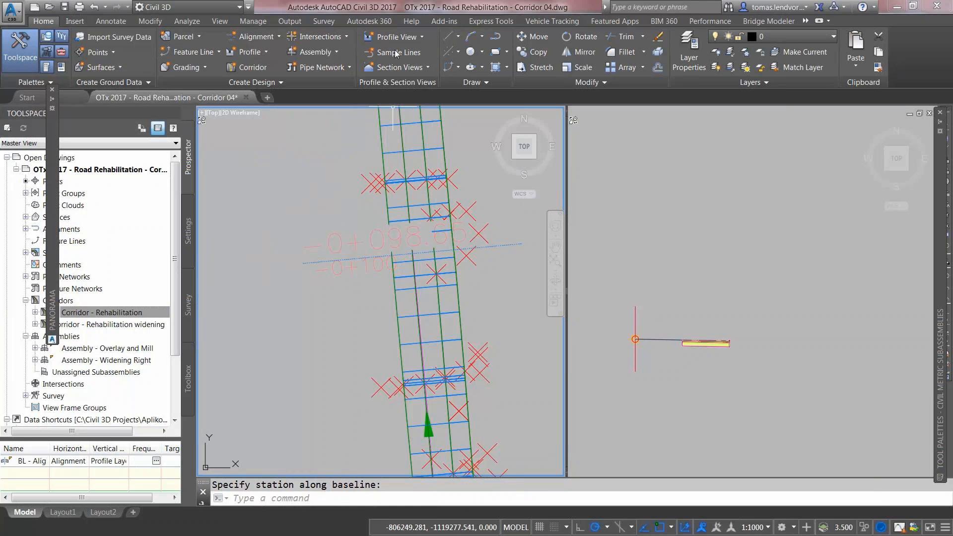
Step: Create a Road Section view for sample line -0+098.65 in the right viewport
click(405, 70)
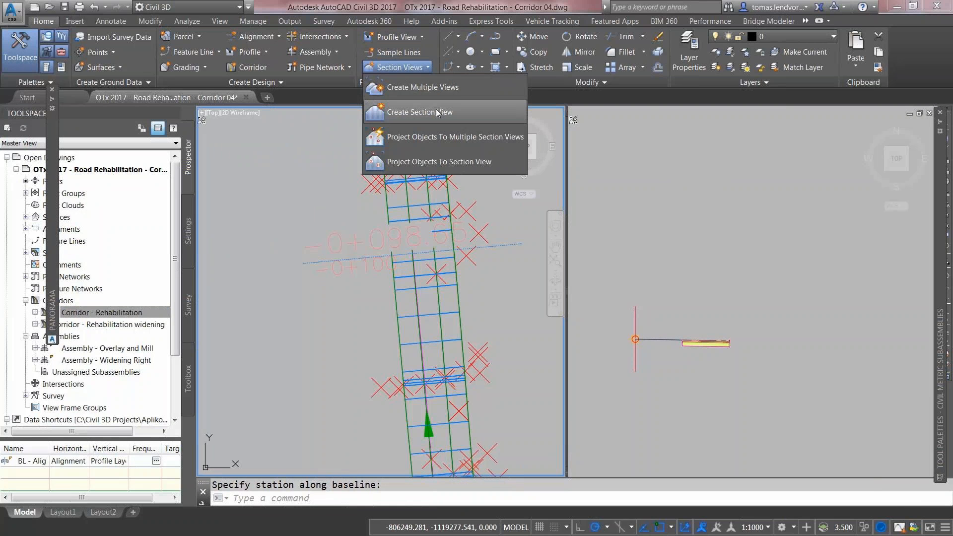
click(419, 112)
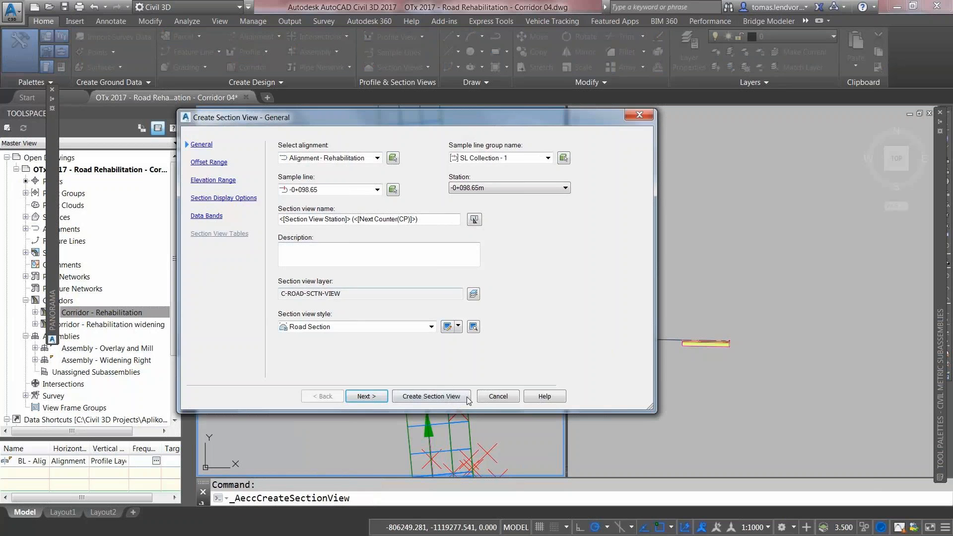
click(450, 398)
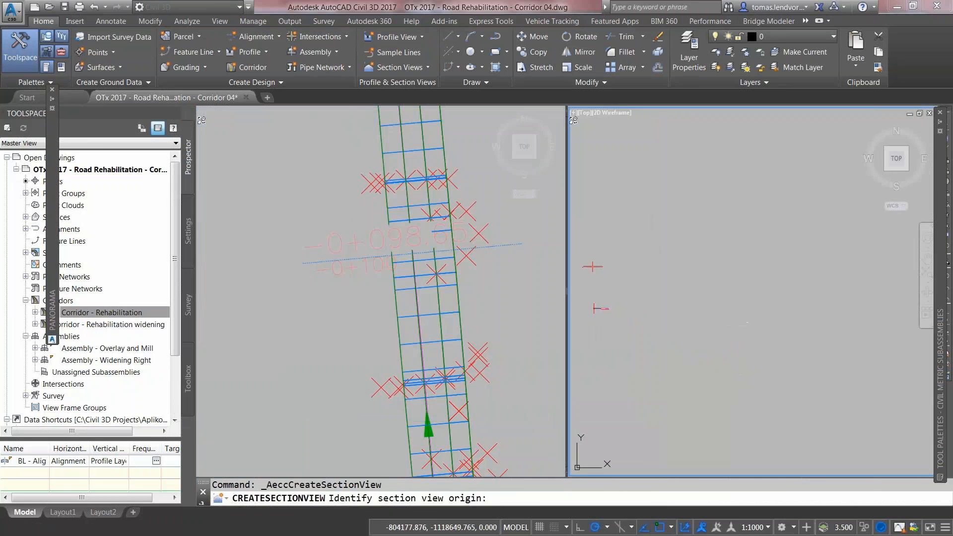
click(690, 333)
scroll(696, 274, up, 3)
scroll(696, 274, up, 5)
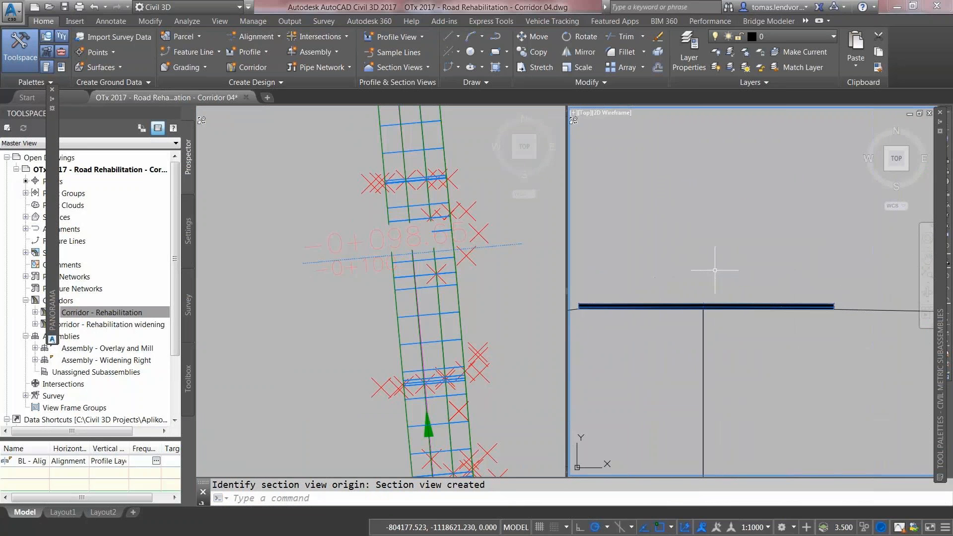
key(Escape)
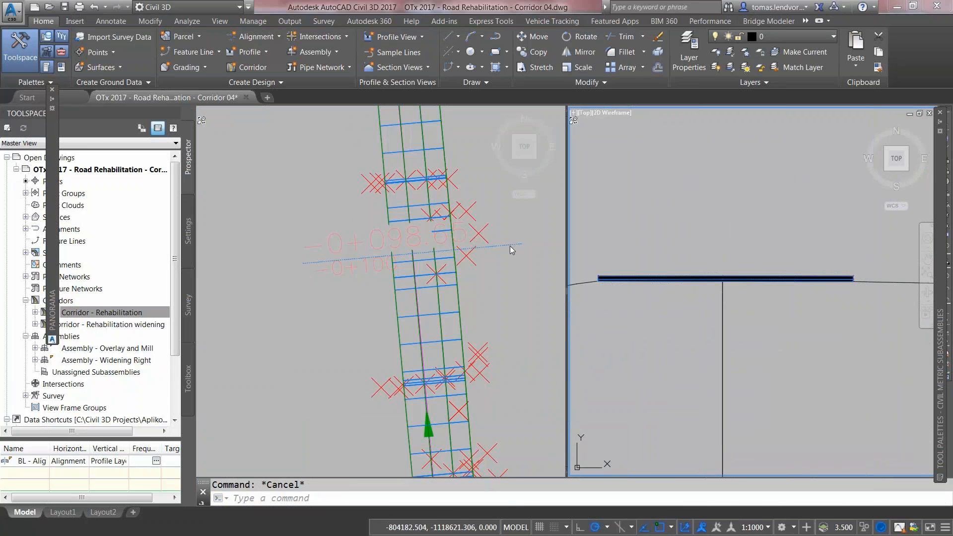
click(508, 245)
click(508, 244)
Step: Add Corridor - Rehabilitation widening to the sample line group's sampled sources
right_click(508, 245)
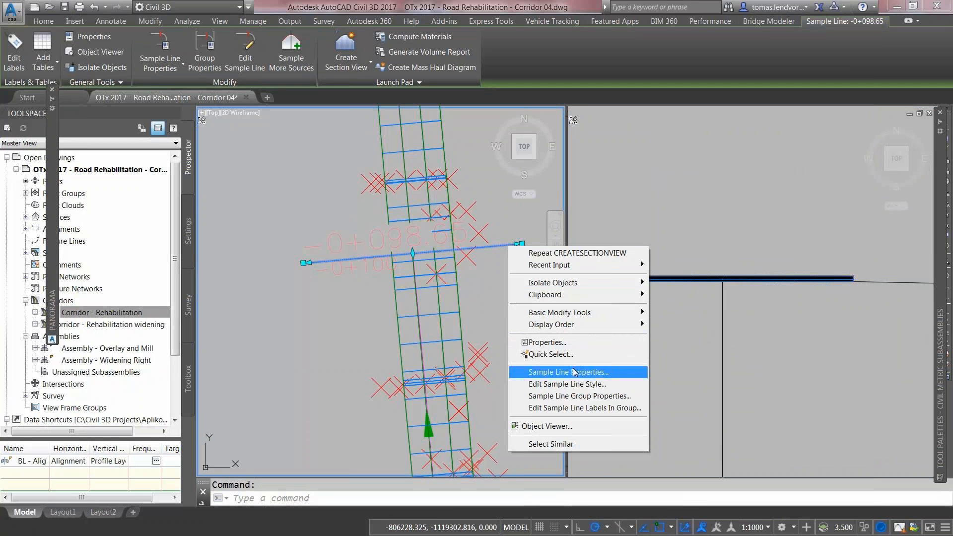
click(576, 395)
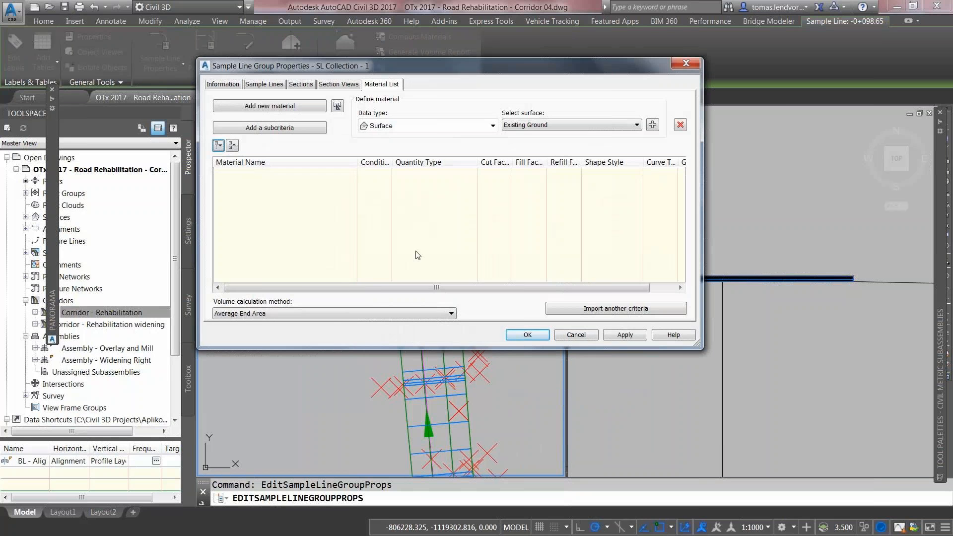
click(287, 87)
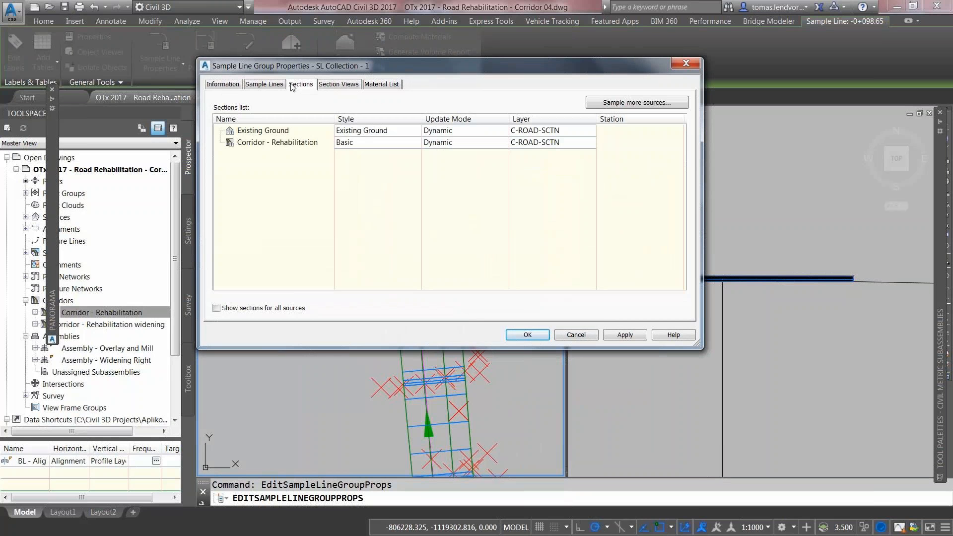
click(610, 102)
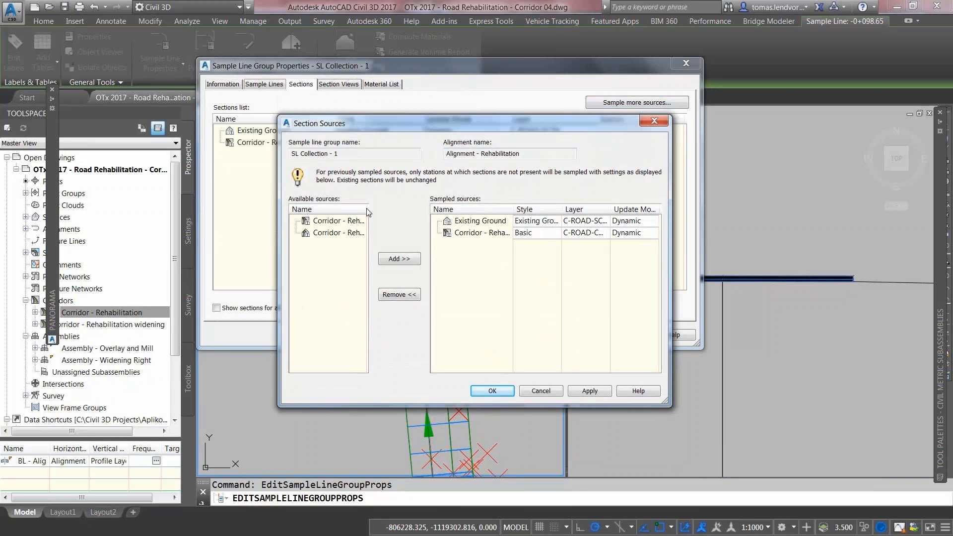
drag(329, 368, 377, 367)
click(329, 220)
click(398, 259)
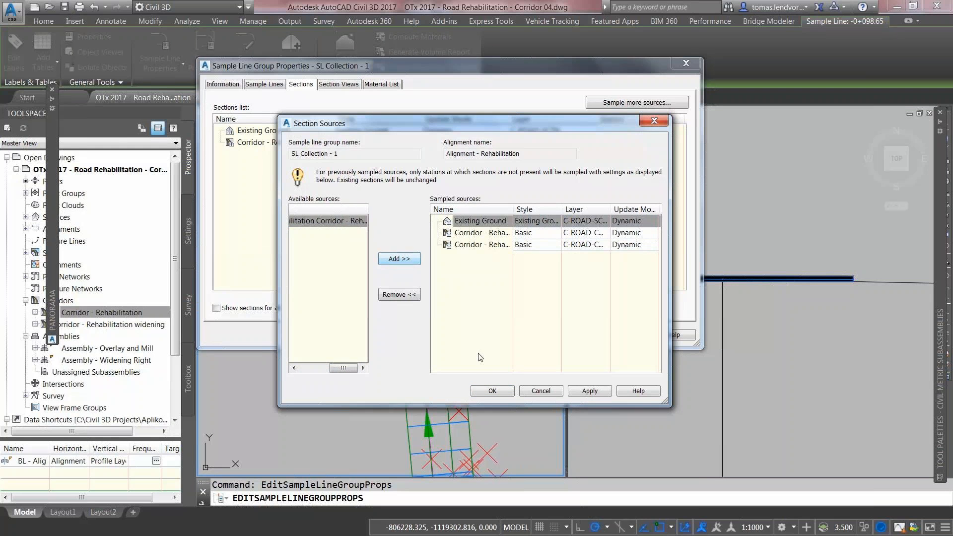
click(492, 391)
click(526, 336)
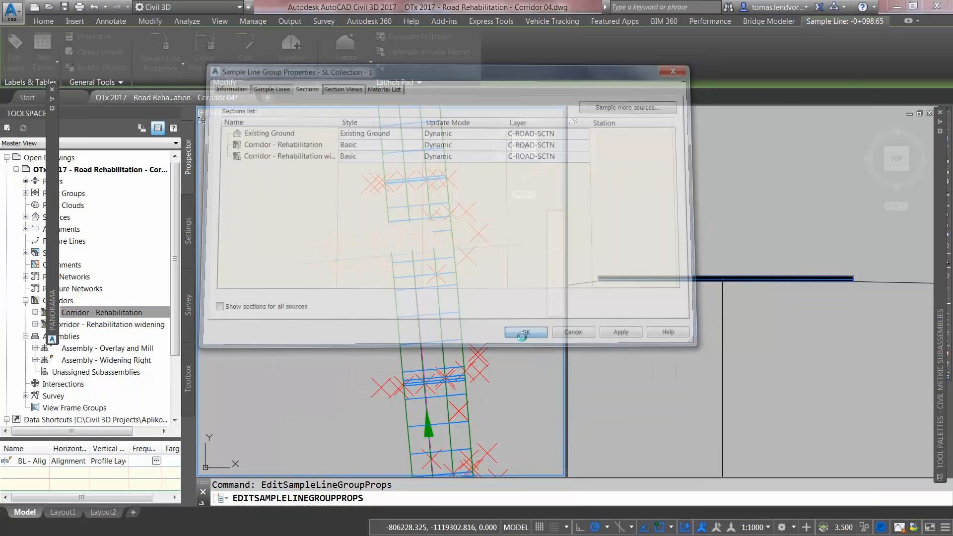
scroll(782, 289, up, 8)
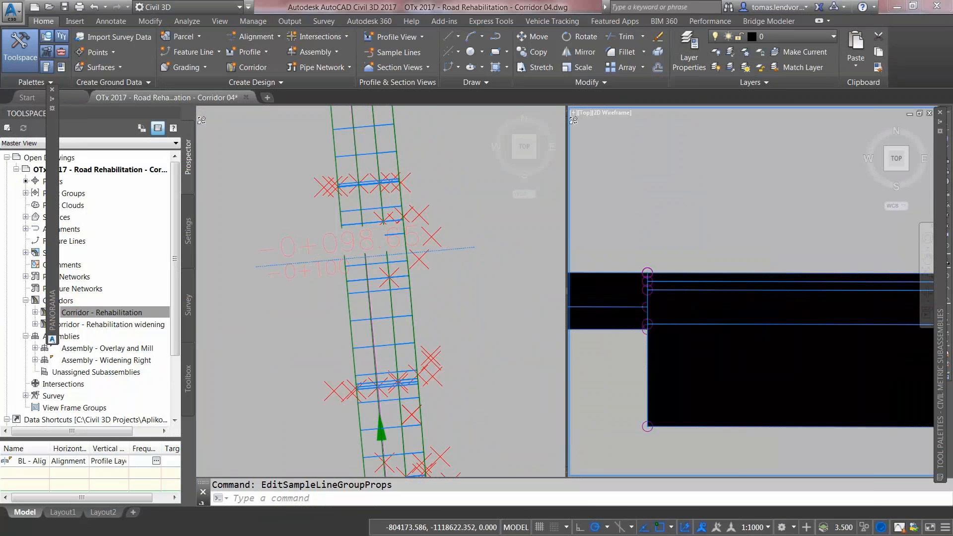
scroll(759, 310, down, 3)
scroll(752, 295, down, 4)
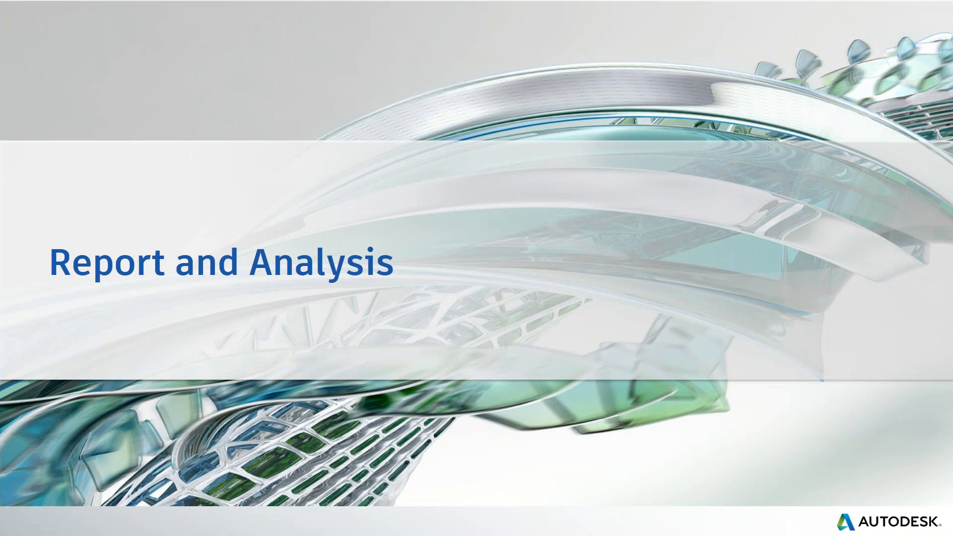
Step: Advance the presentation to the 'From separate drawings to one model' slide
key(Right)
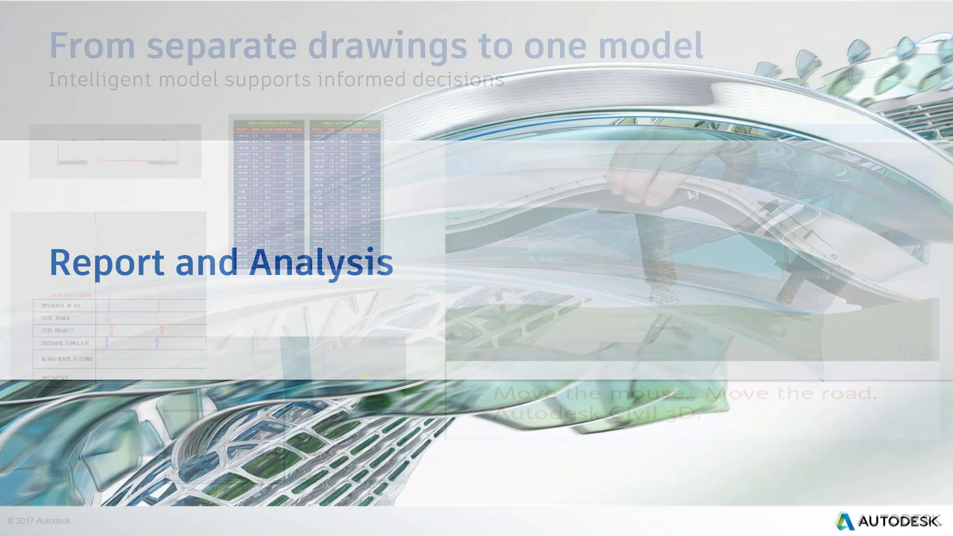
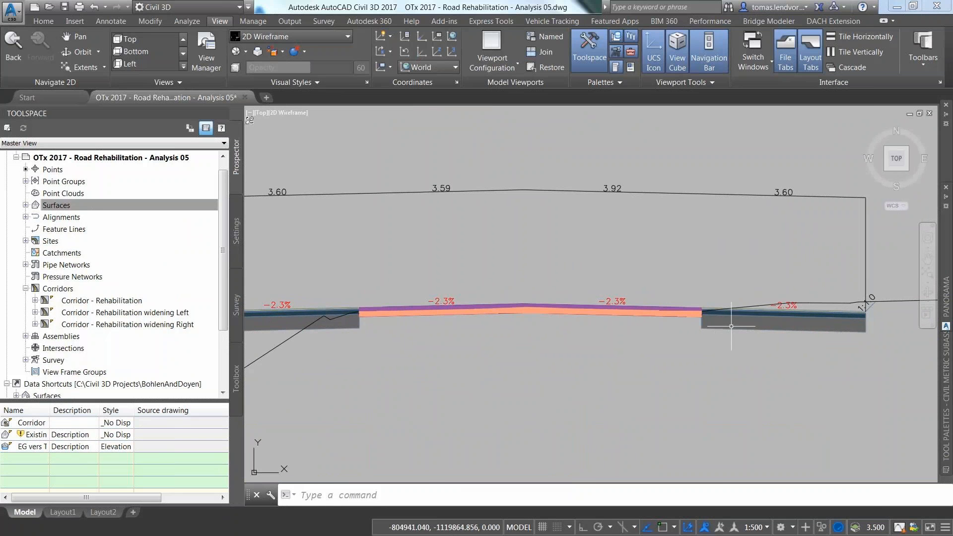
Step: Zoom and pan to frame the station -1+60.00 cross-section with its Overlay and Milling volume table
scroll(739, 327, down, 4)
middle_drag(765, 315, 385, 338)
scroll(385, 337, down, 2)
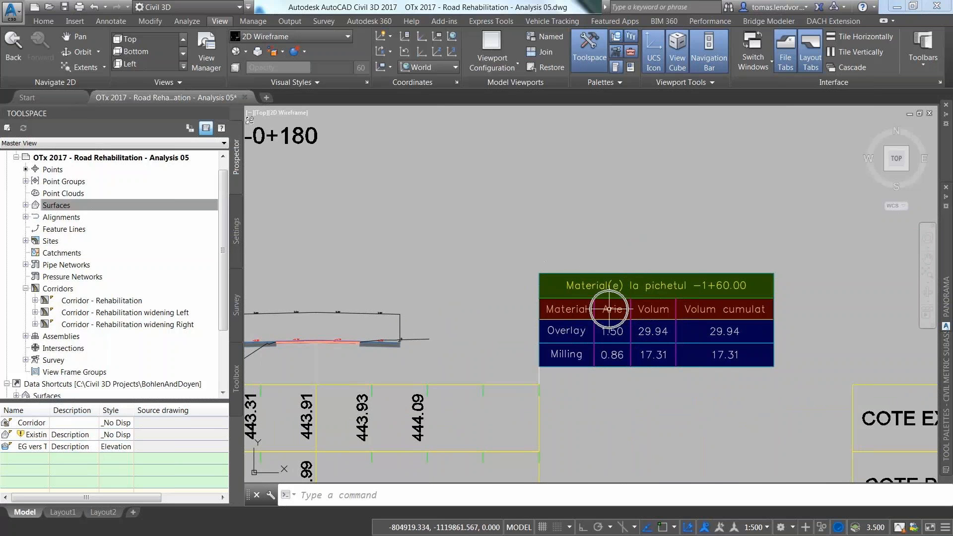
middle_drag(464, 319, 640, 283)
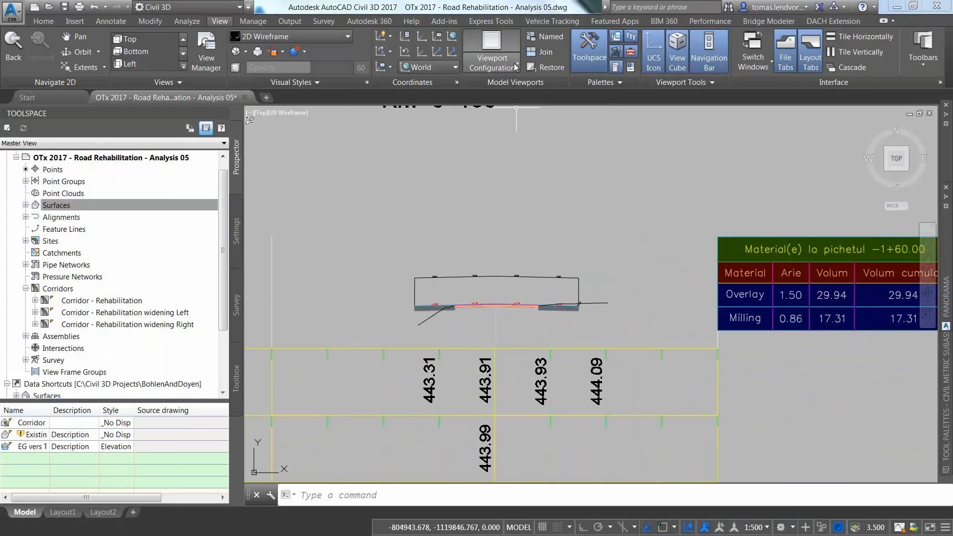
click(492, 49)
Step: Split the drawing into Two: Horizontal viewports and center the road assembly in the lower one
click(489, 134)
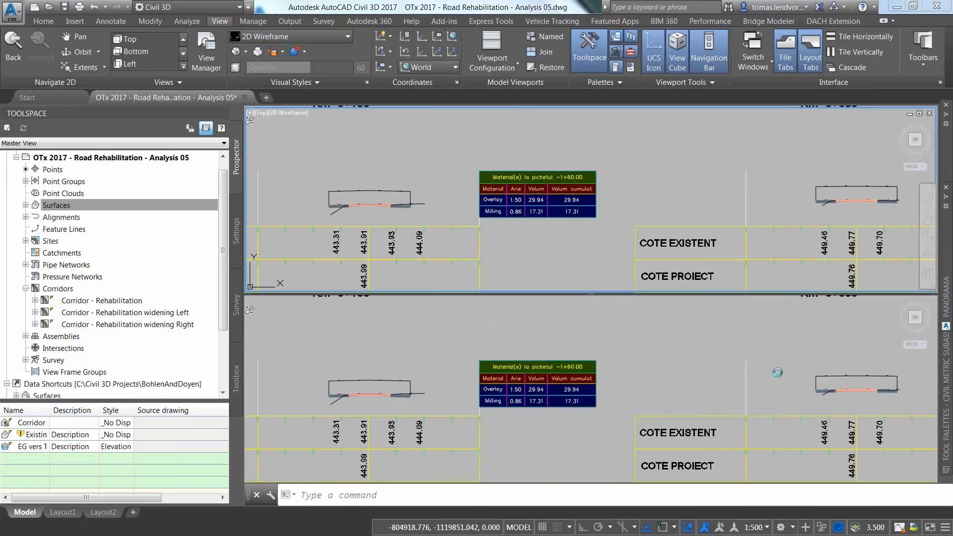
click(609, 366)
scroll(661, 412, down, 5)
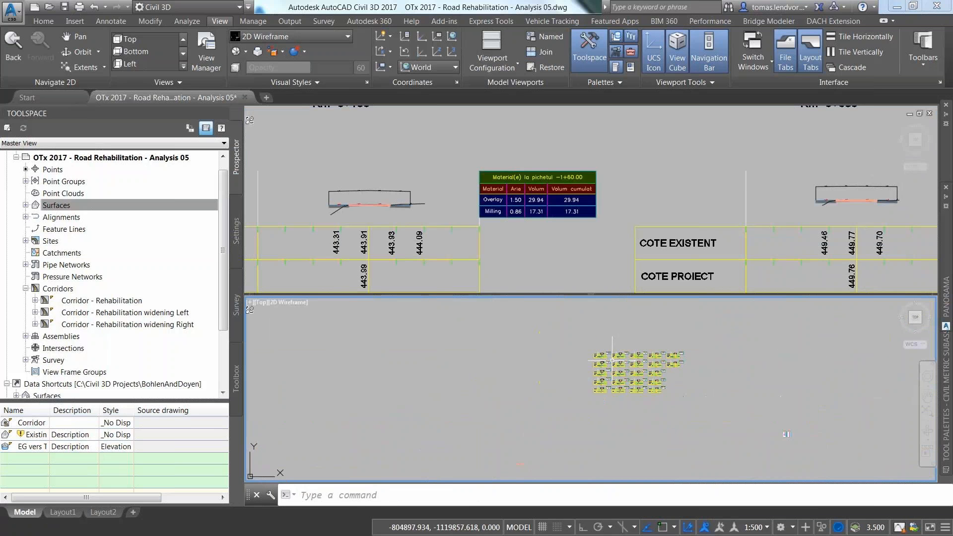
scroll(661, 412, up, 3)
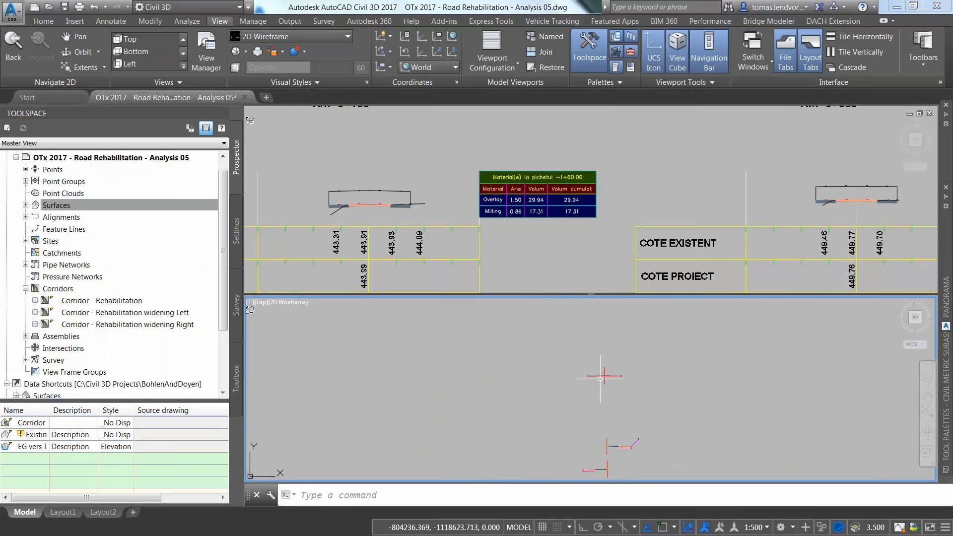
scroll(675, 404, up, 7)
middle_drag(622, 329, 582, 376)
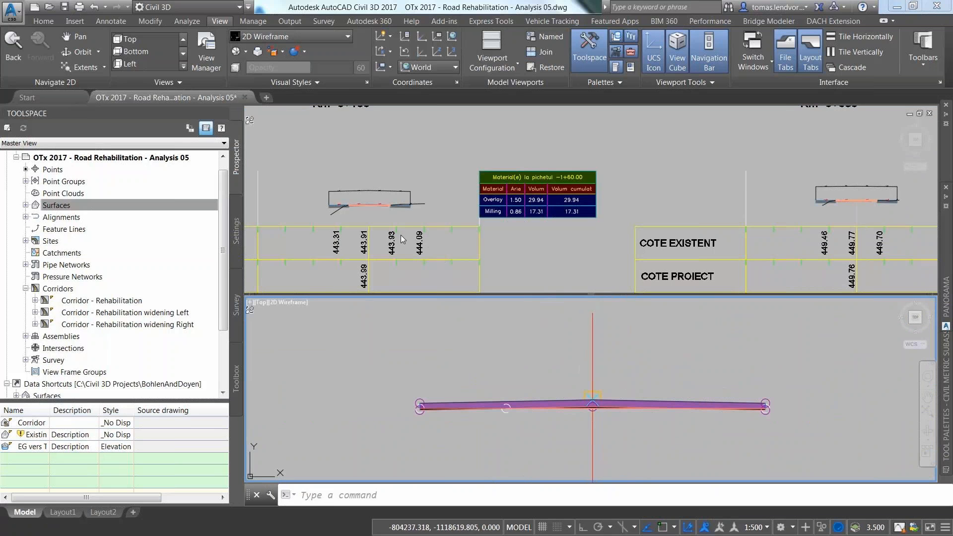
Step: Re-center the cross-section in the upper viewport, then select the road assembly in the lower one
click(403, 239)
middle_drag(374, 221, 422, 260)
scroll(560, 193, up, 4)
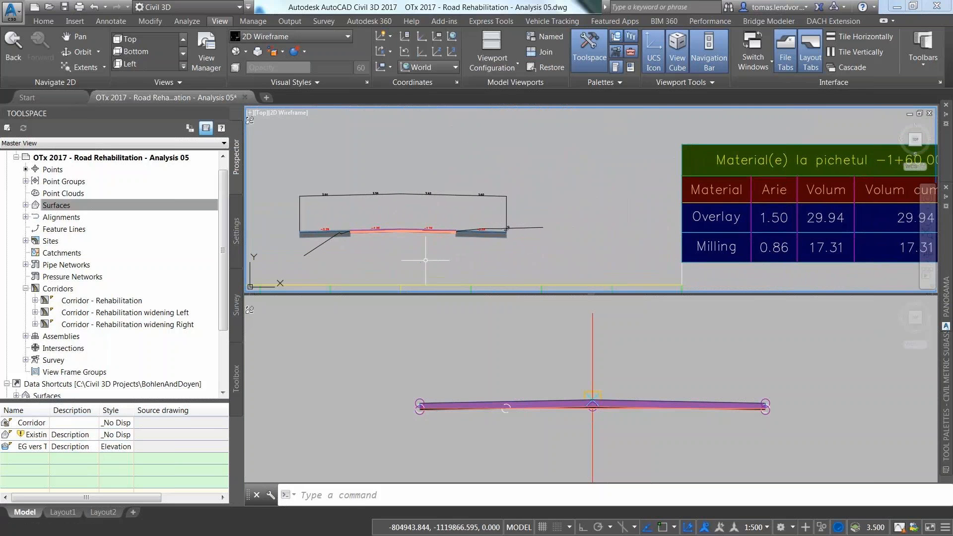
click(593, 358)
click(593, 382)
Step: Open the assembly's Construction properties and show the OverlayMillAndLevel2 parameters
right_click(593, 358)
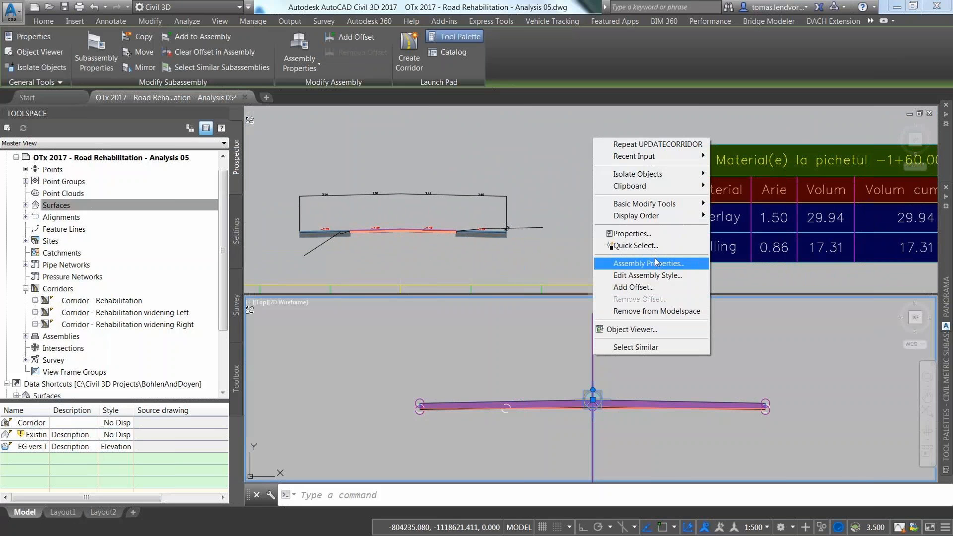
click(654, 264)
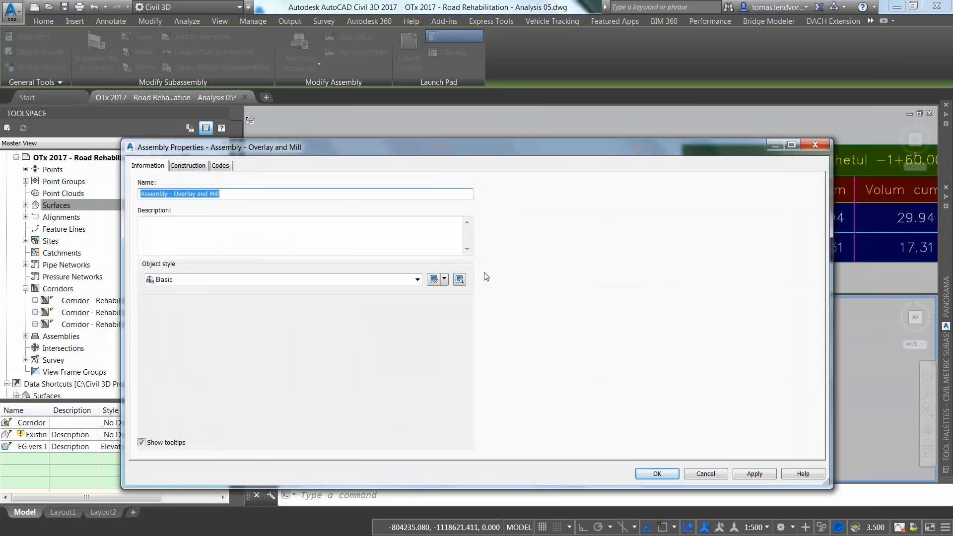
click(188, 166)
click(208, 246)
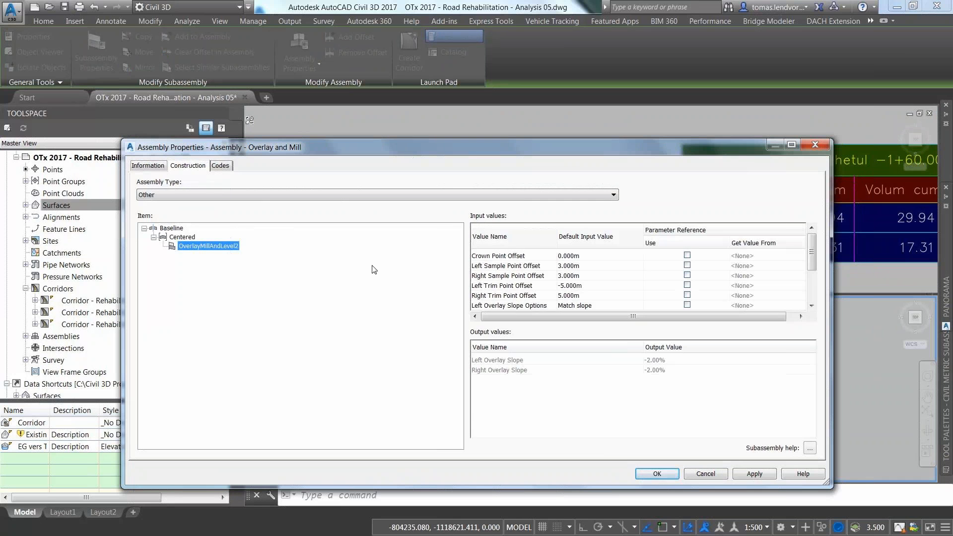
drag(814, 259, 814, 266)
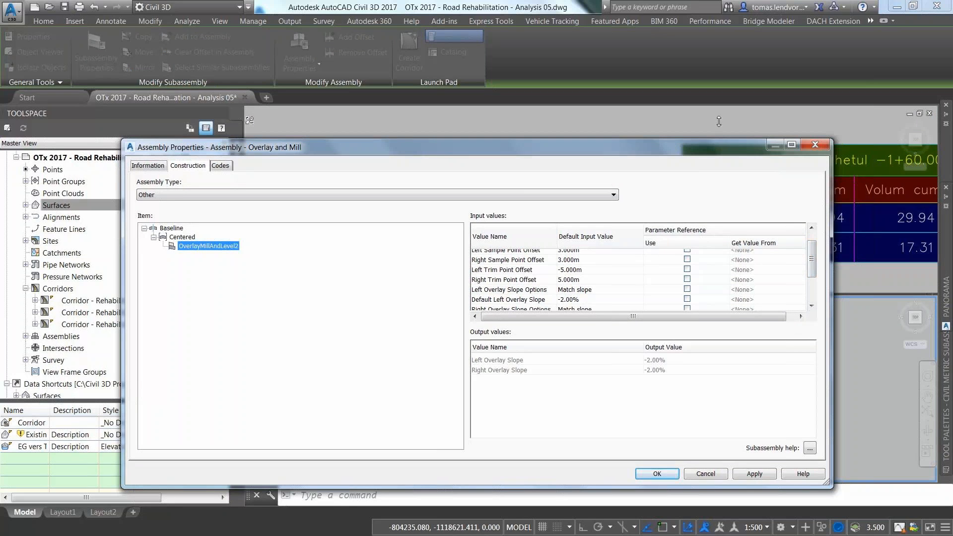
drag(719, 121, 718, 50)
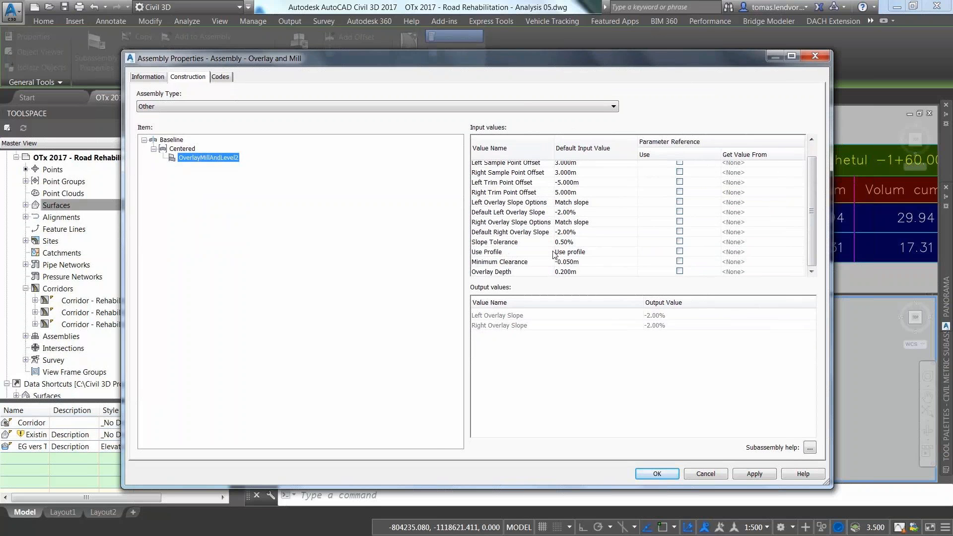
Step: Set OverlayMillAndLevel2's Use Profile to Use minimum clearance and bring up its help page
click(576, 254)
click(611, 254)
click(498, 264)
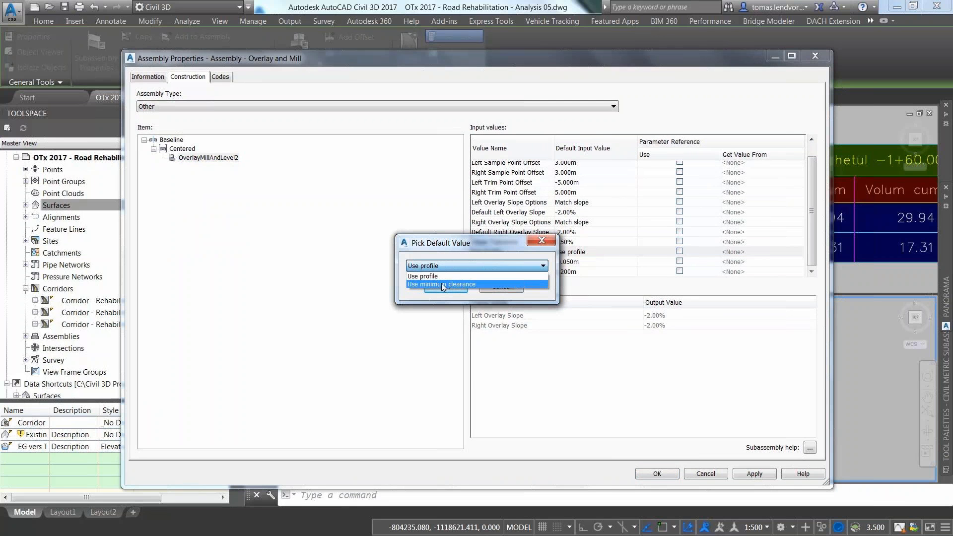
click(442, 284)
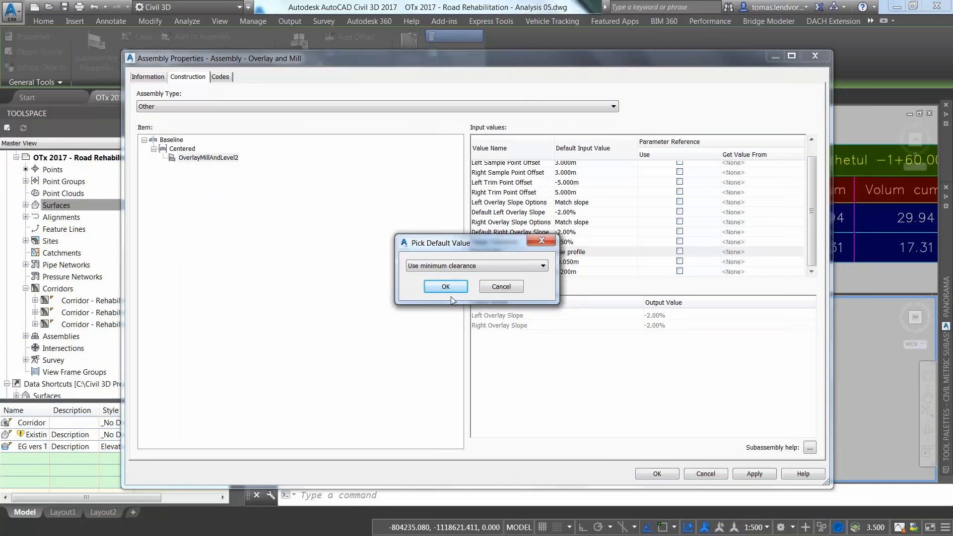
key(Return)
click(808, 450)
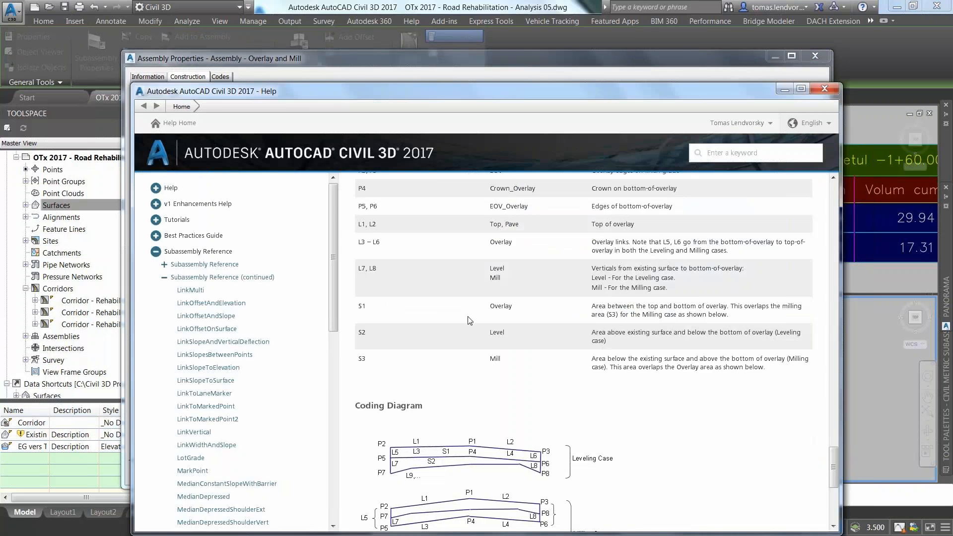
Step: Put away the OverlayMillAndLevel2 help and accept the Use minimum clearance change with OK
drag(488, 101, 495, 33)
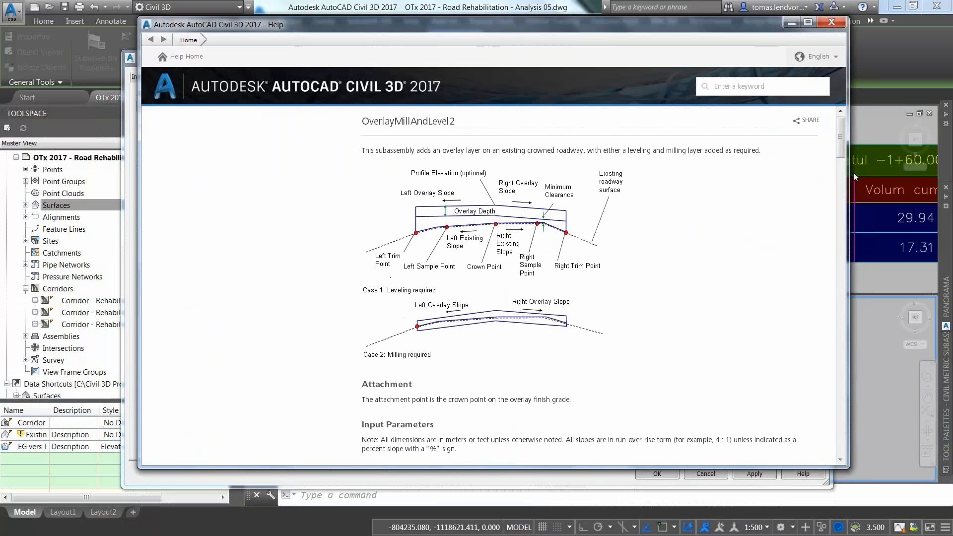
drag(839, 145, 848, 352)
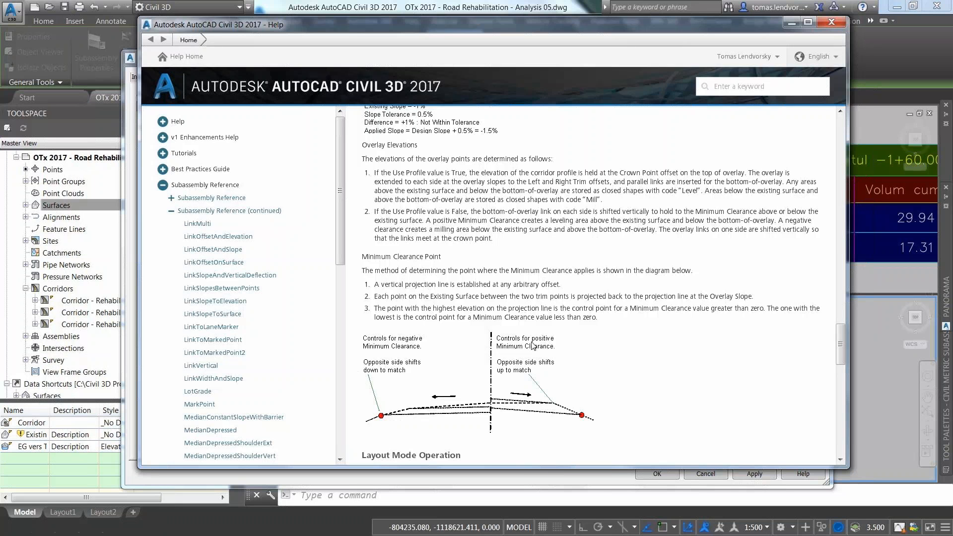
click(792, 23)
click(668, 478)
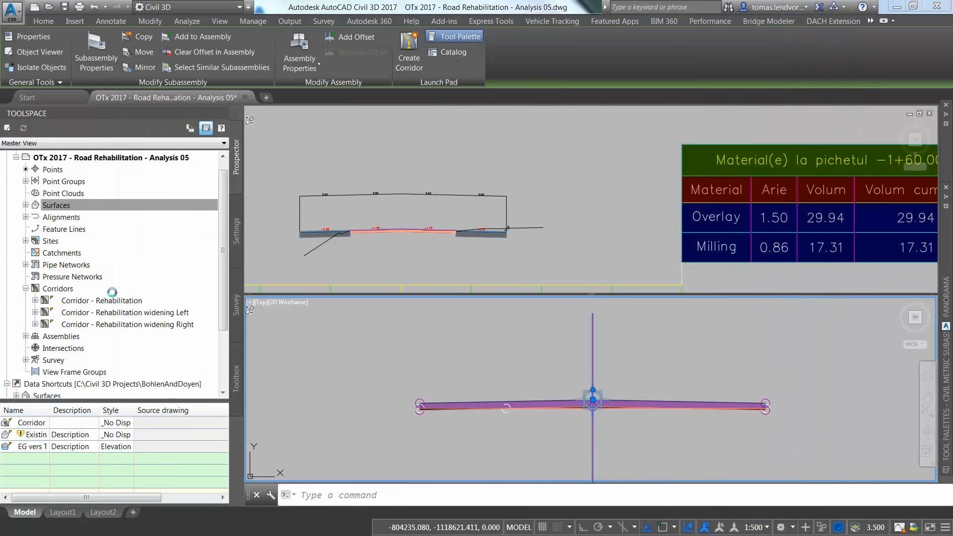
Step: Rebuild Corridor - Rehabilitation from Prospector
right_click(82, 301)
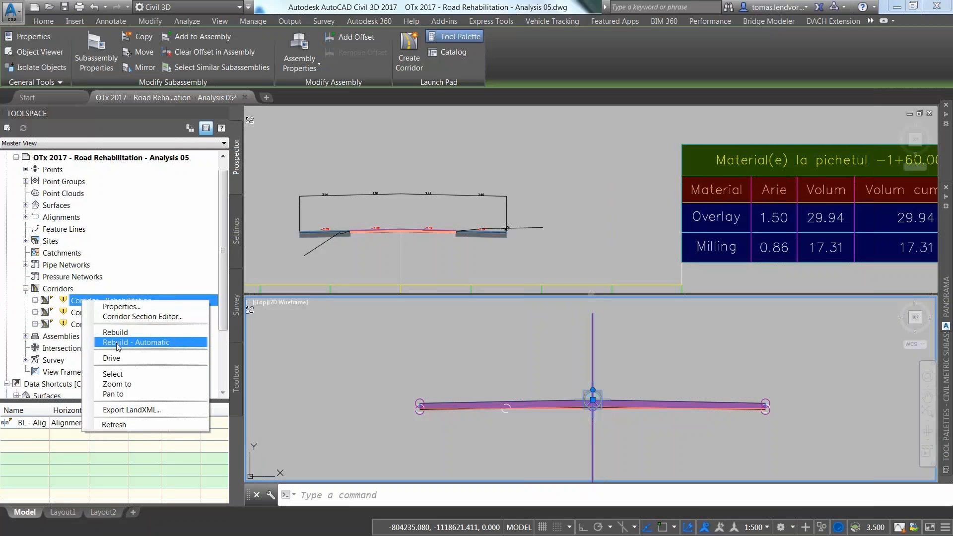
click(119, 332)
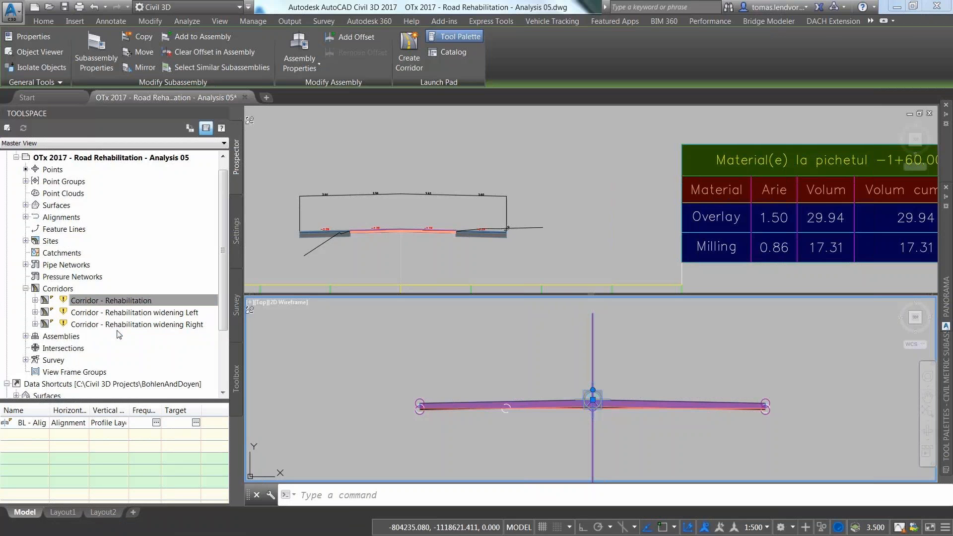
key(Escape)
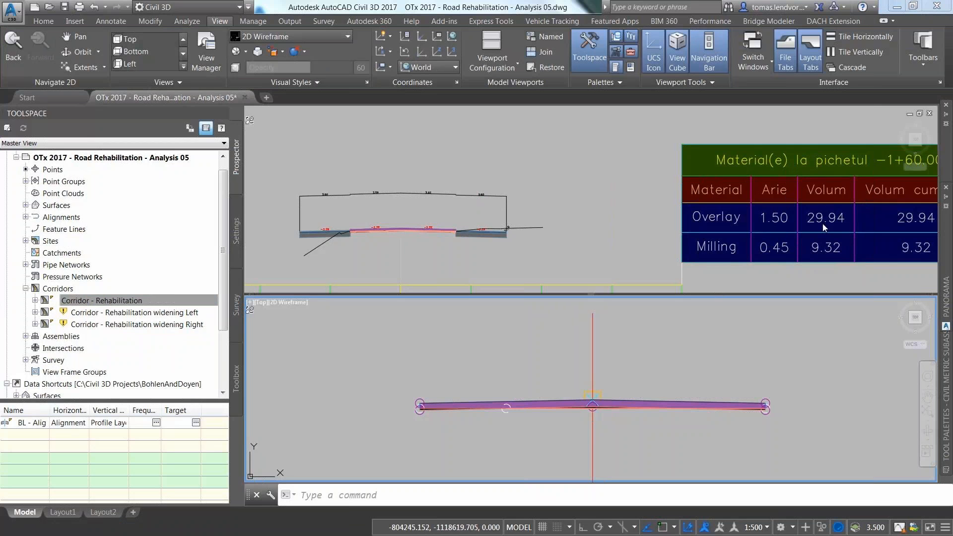
click(350, 231)
scroll(368, 232, up, 5)
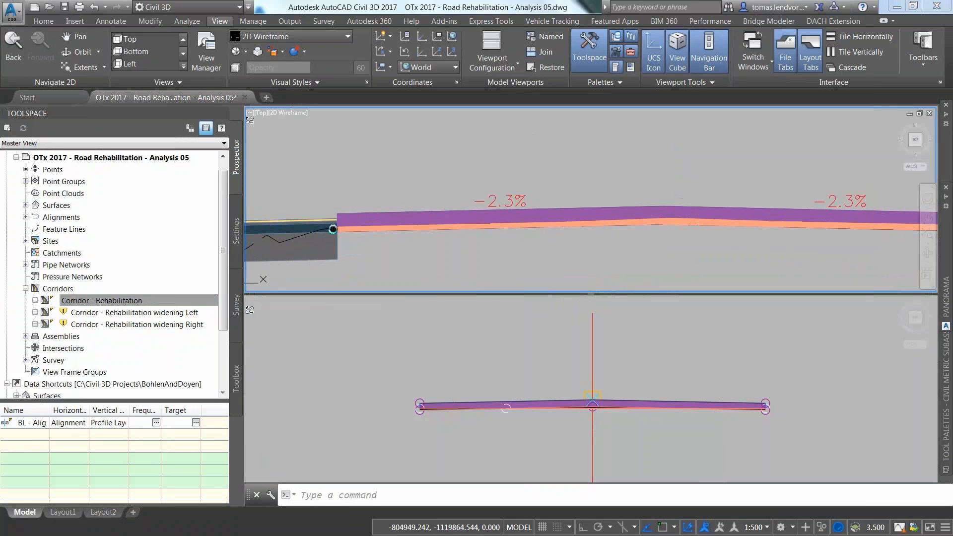
Step: Rebuild the widening Left and widening Right corridors
right_click(117, 313)
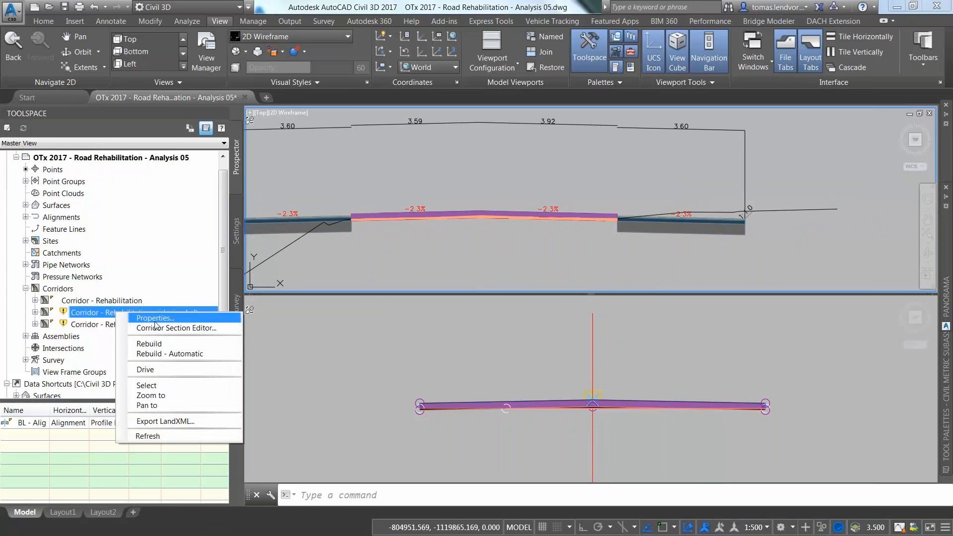
click(161, 346)
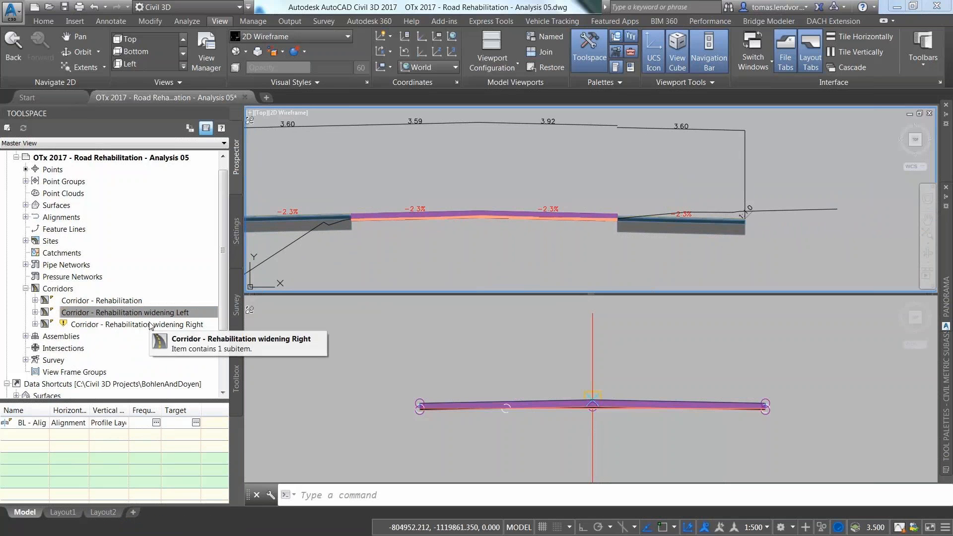
click(151, 326)
right_click(150, 324)
click(177, 330)
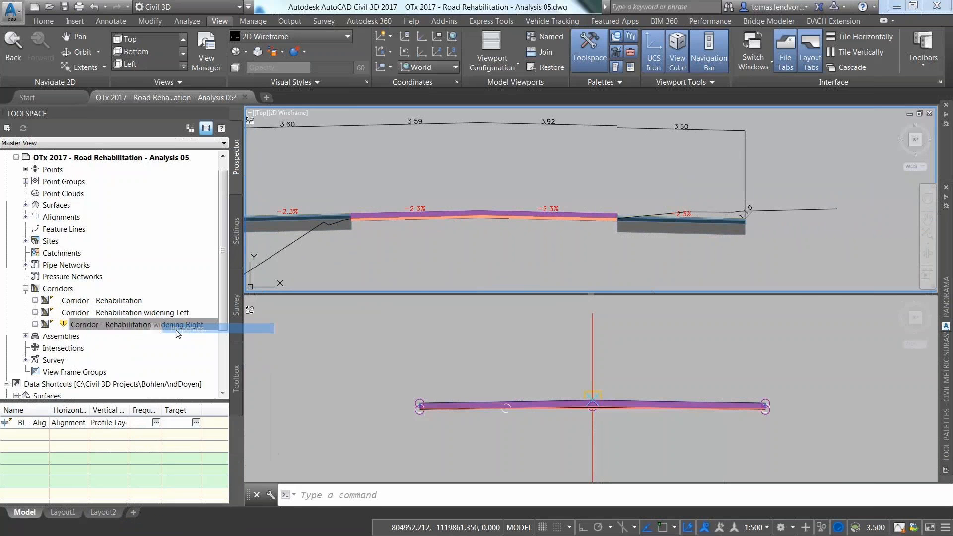
key(Return)
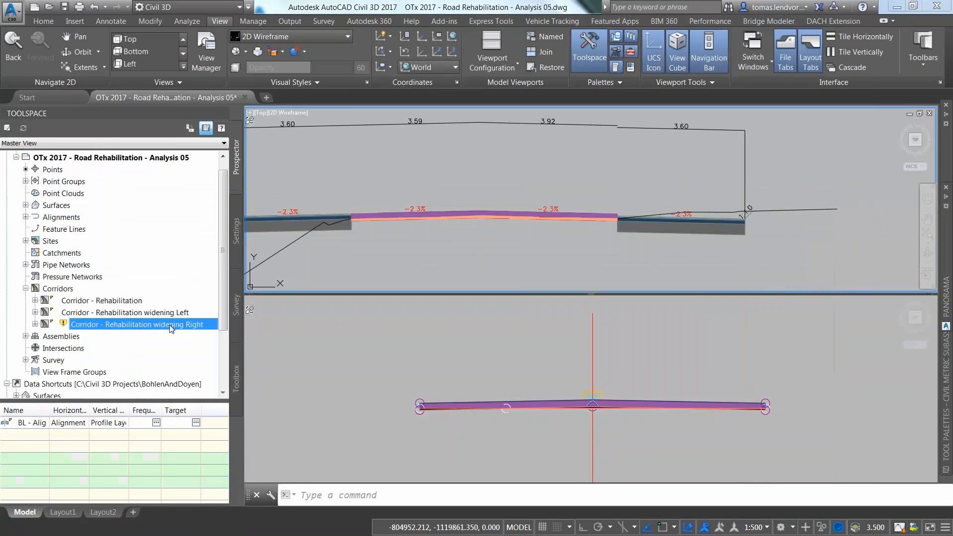
right_click(168, 326)
click(207, 358)
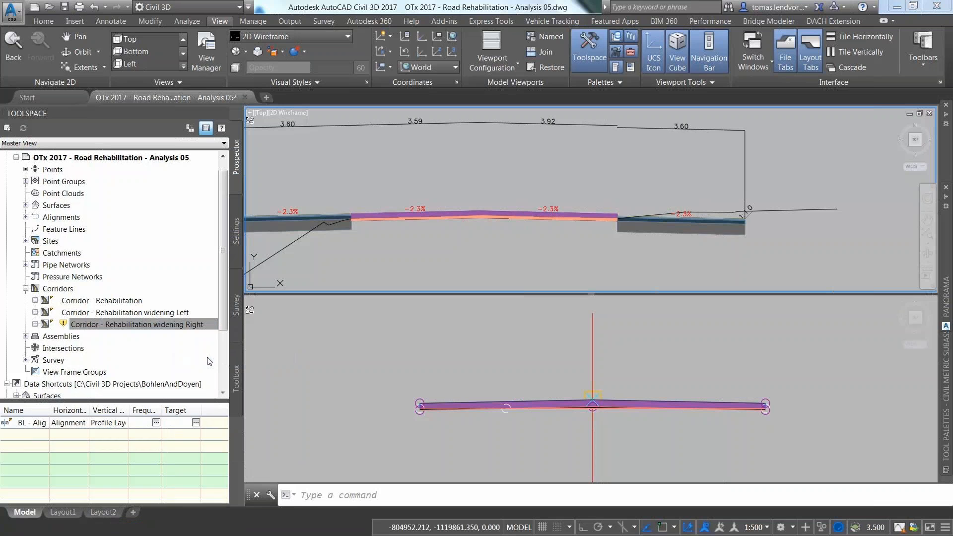
scroll(623, 239, down, 3)
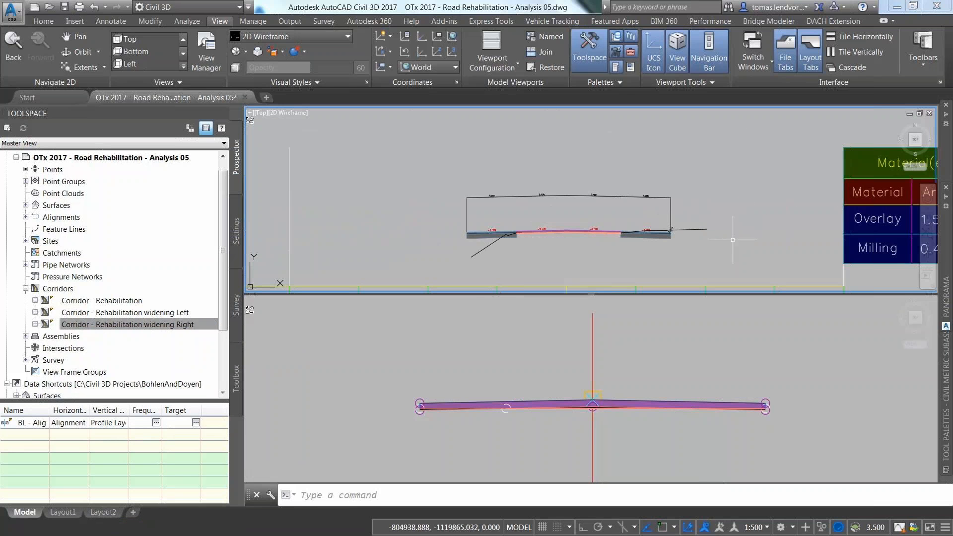
Step: Bring the material volume table fully into view, then switch to a single full-size viewport
middle_drag(747, 201, 511, 209)
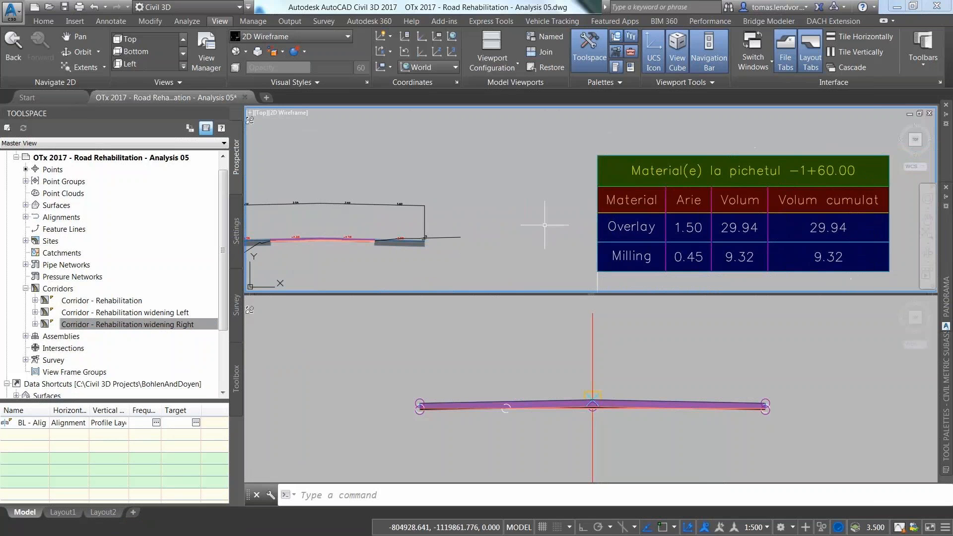
click(454, 338)
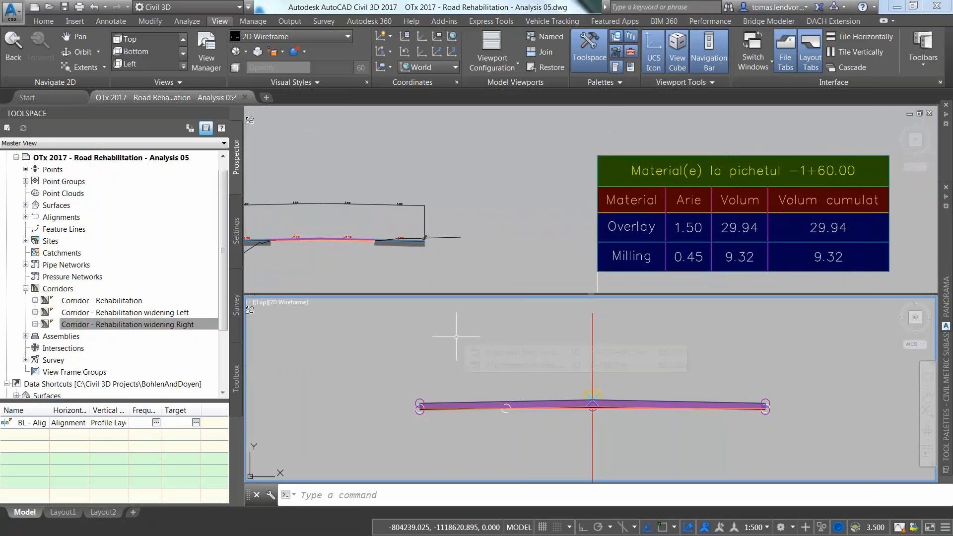
click(517, 62)
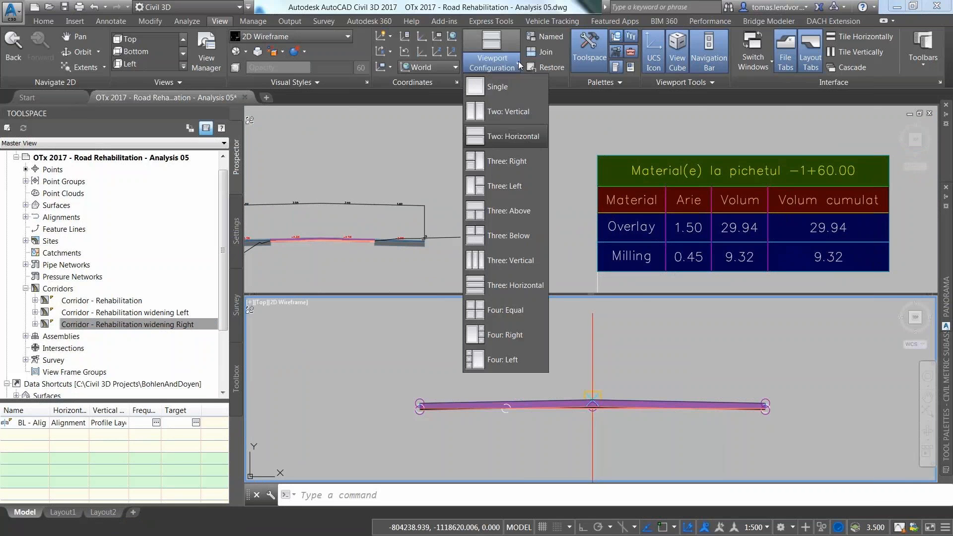
click(499, 89)
Step: Zoom and pan along the corridor plan to show stations 0+020 and 0+040
scroll(447, 288, down, 5)
scroll(543, 267, up, 6)
scroll(485, 283, up, 6)
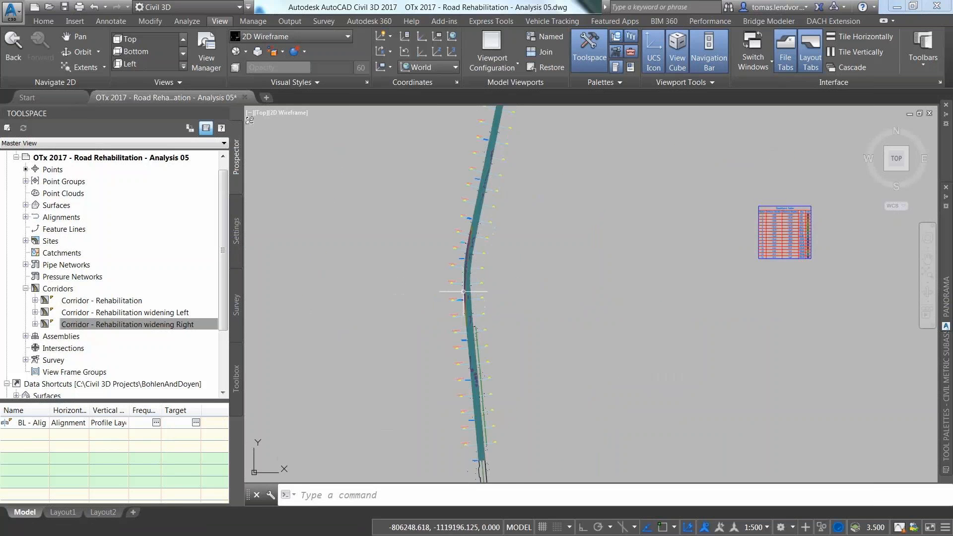
middle_drag(486, 278, 486, 247)
scroll(519, 352, up, 3)
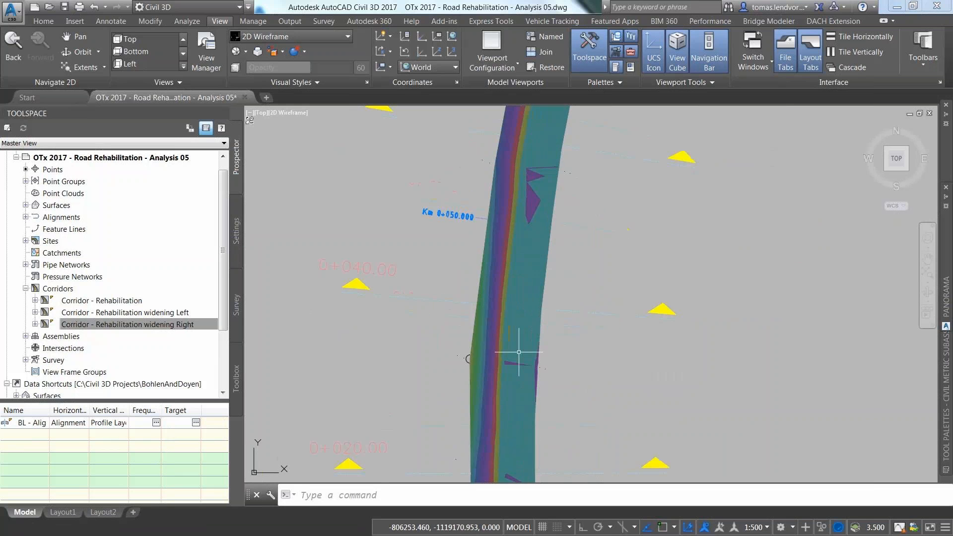
middle_drag(514, 340, 486, 160)
middle_drag(480, 376, 458, 153)
middle_drag(469, 356, 432, 168)
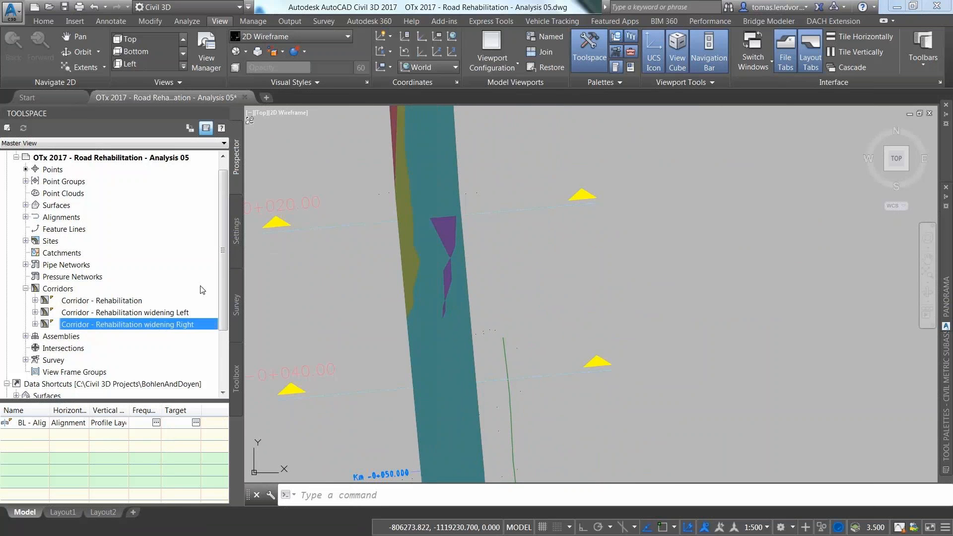
scroll(467, 347, down, 5)
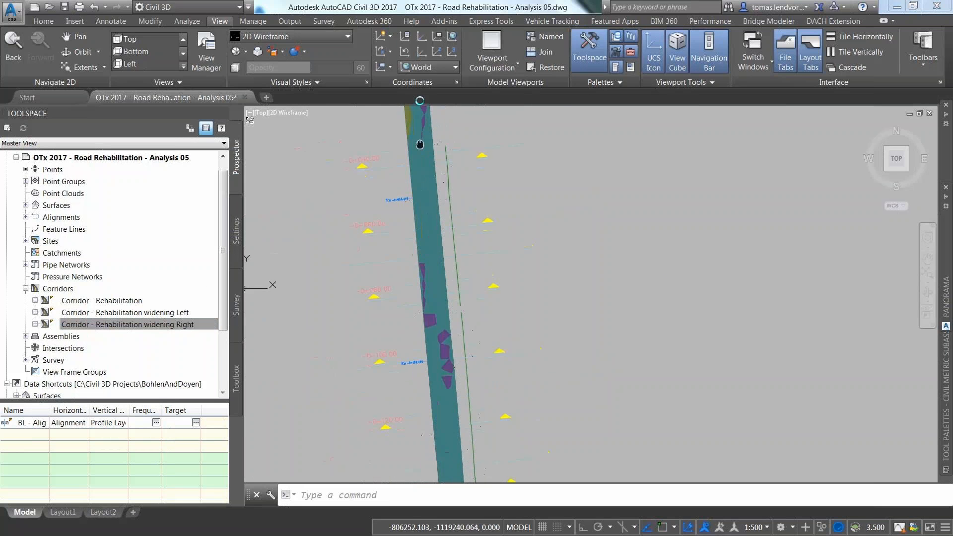
middle_drag(469, 364, 473, 374)
scroll(473, 438, down, 5)
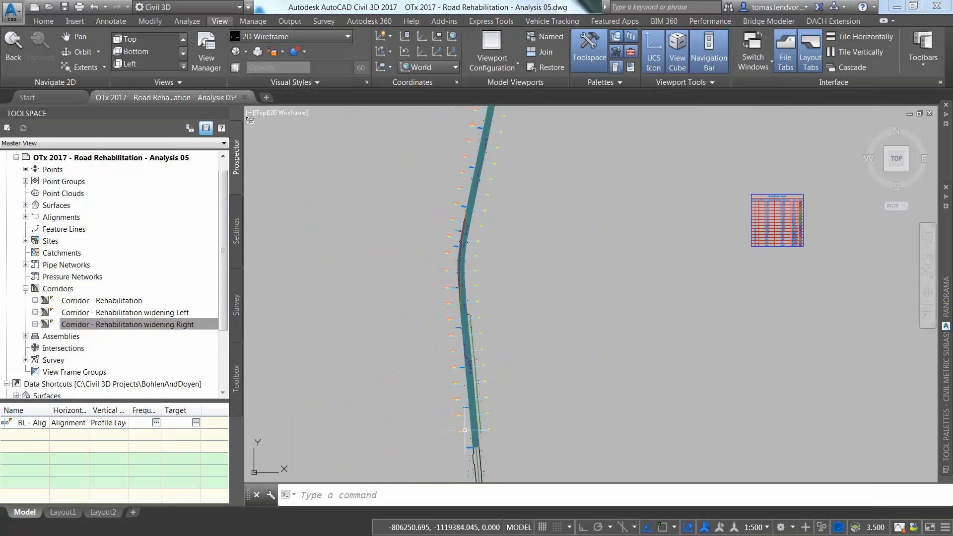
scroll(473, 400, up, 4)
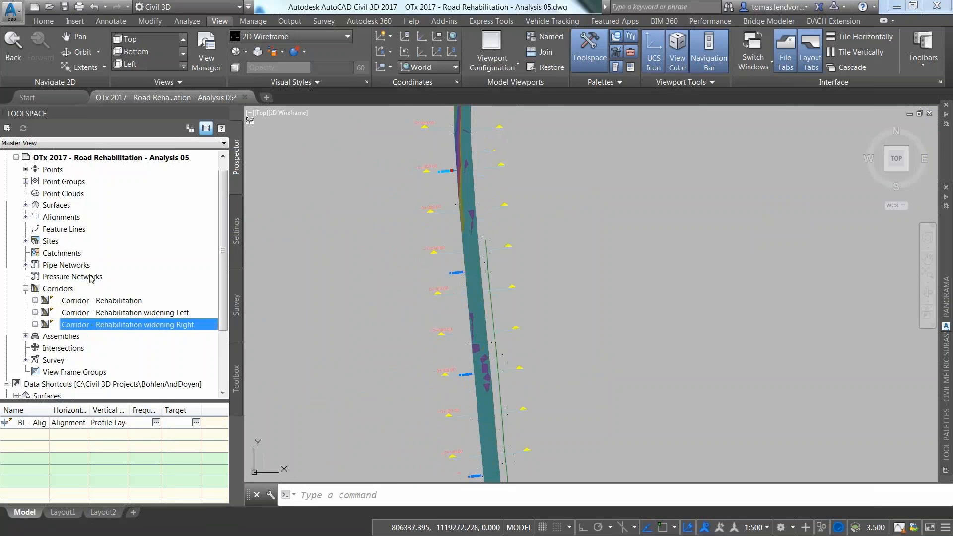
Step: Split the drawing into Two: Vertical viewports and zoom the right one to the Elevations Table
click(493, 63)
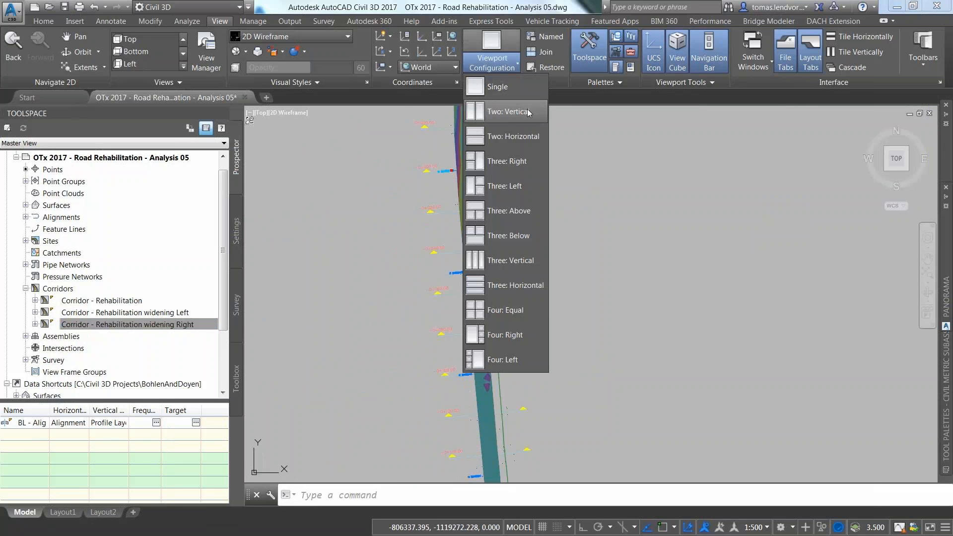
click(505, 114)
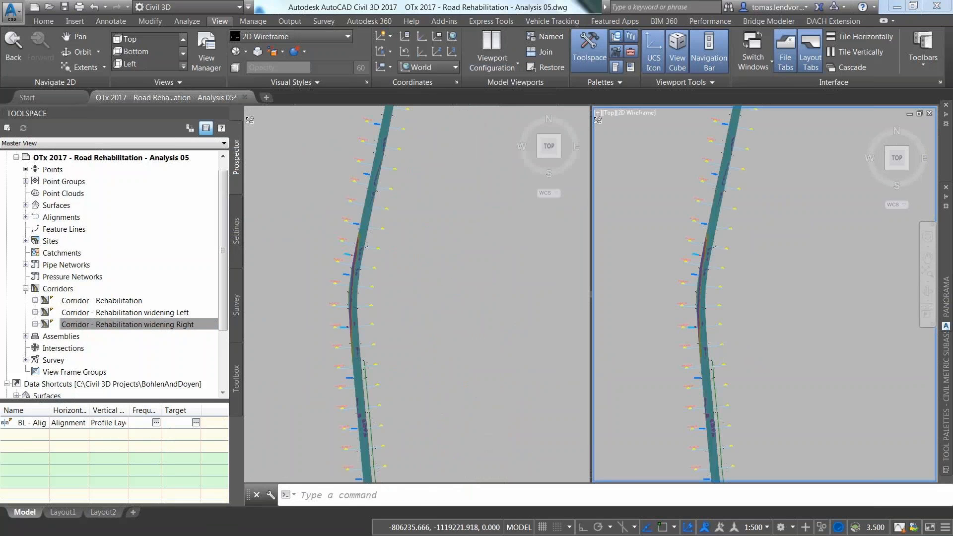
scroll(782, 326, up, 10)
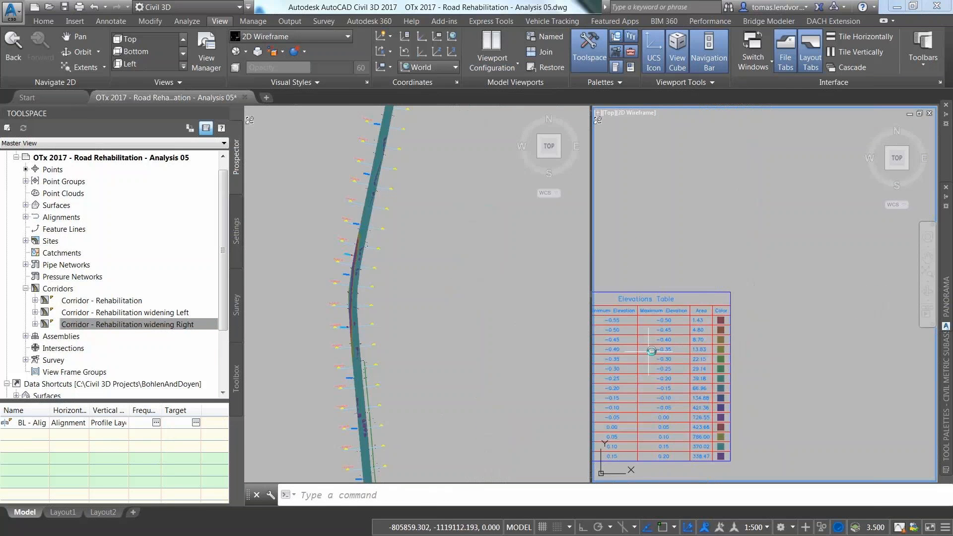
scroll(738, 324, up, 5)
scroll(694, 199, down, 3)
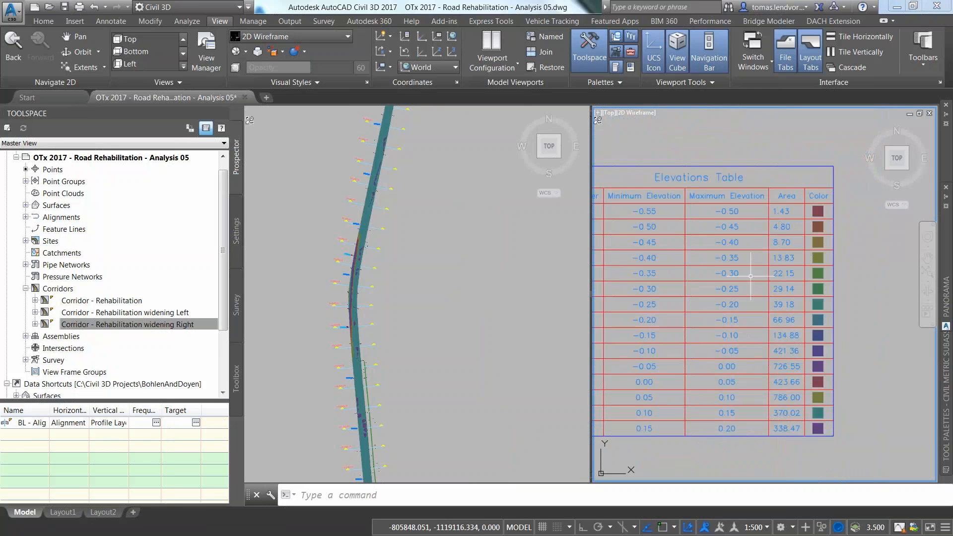
middle_drag(694, 200, 748, 208)
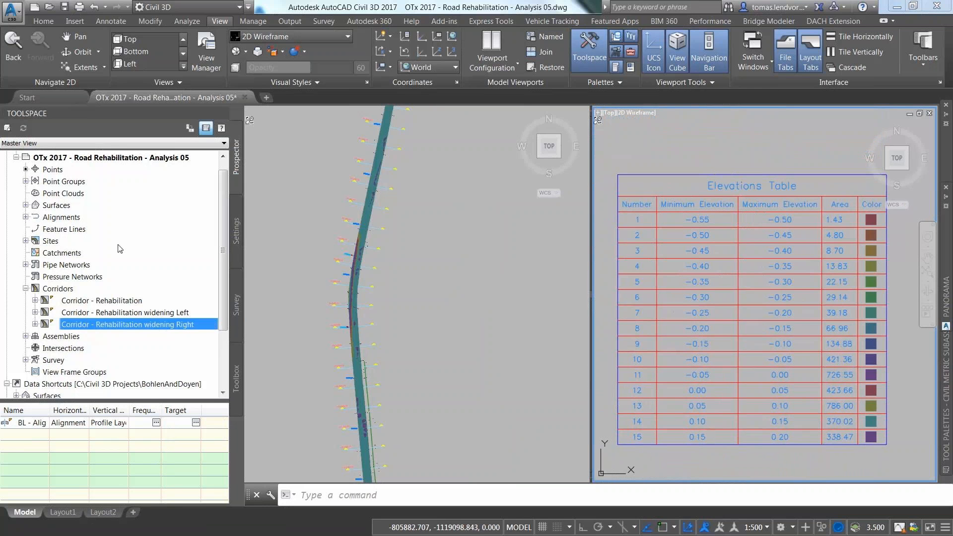
click(25, 205)
right_click(88, 244)
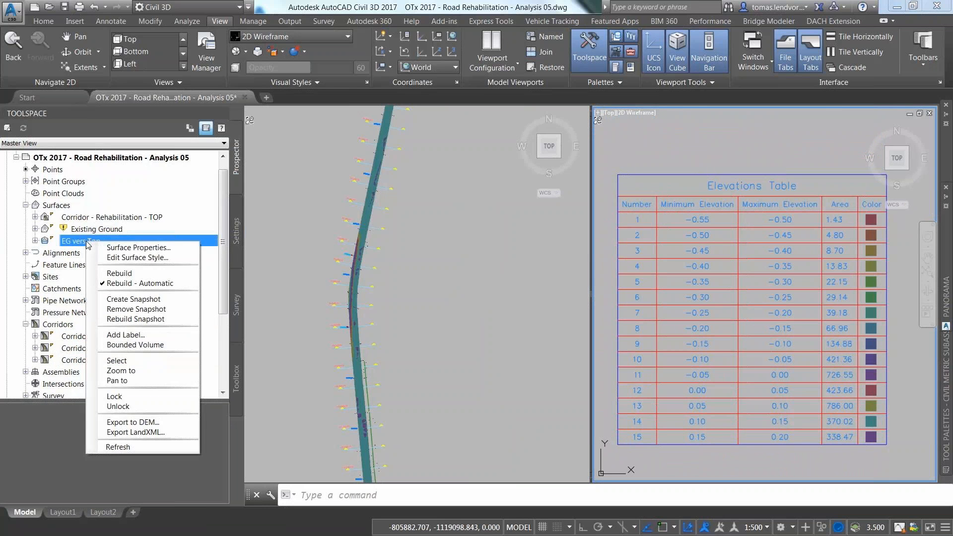
click(124, 250)
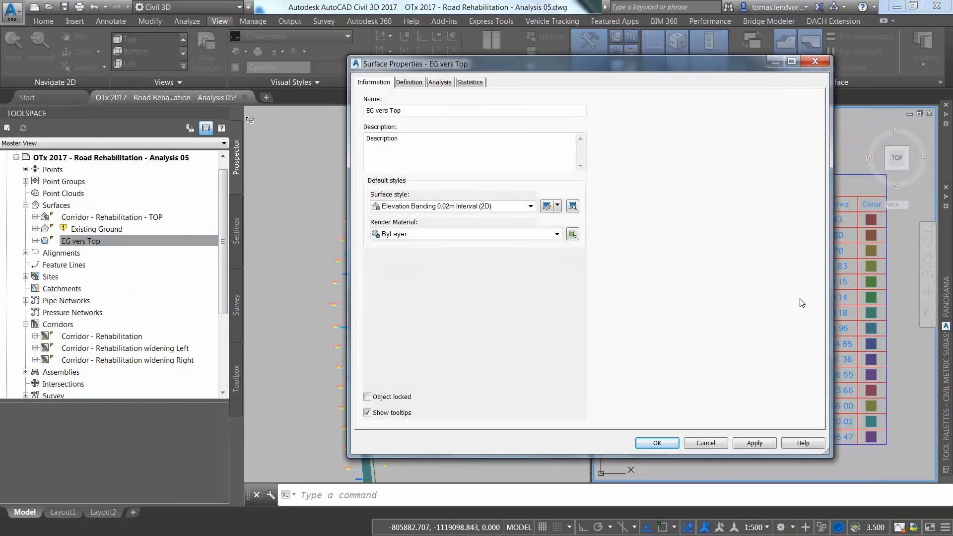
click(409, 83)
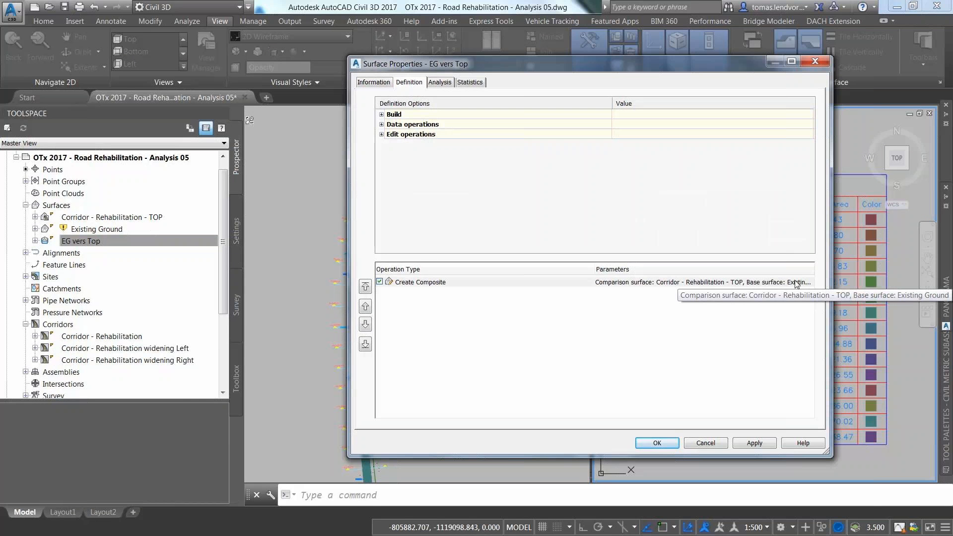
click(719, 447)
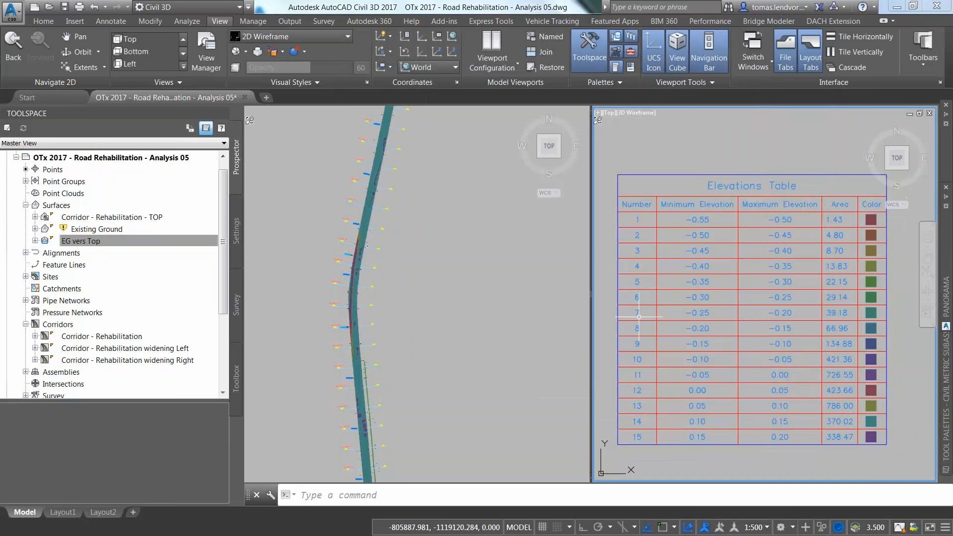
click(379, 399)
Step: Zoom the left viewport and open Properties for Assembly - Overlay and Mill from Prospector's Assemblies
scroll(382, 388, up, 3)
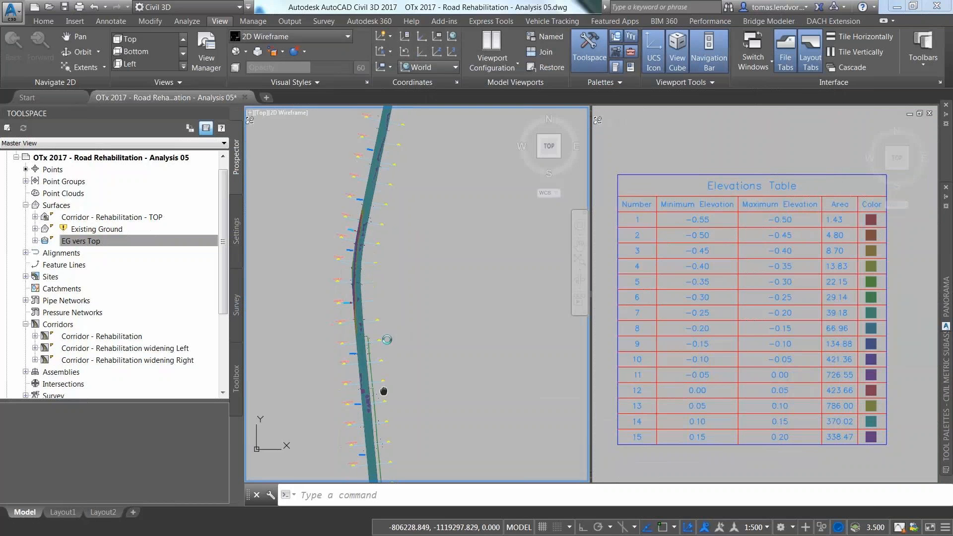
scroll(381, 314, up, 4)
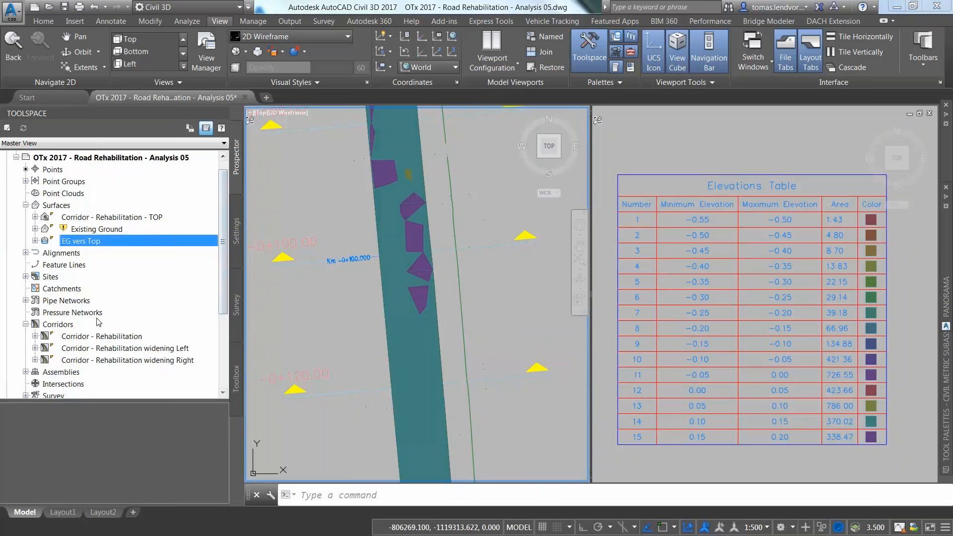
drag(221, 291, 226, 347)
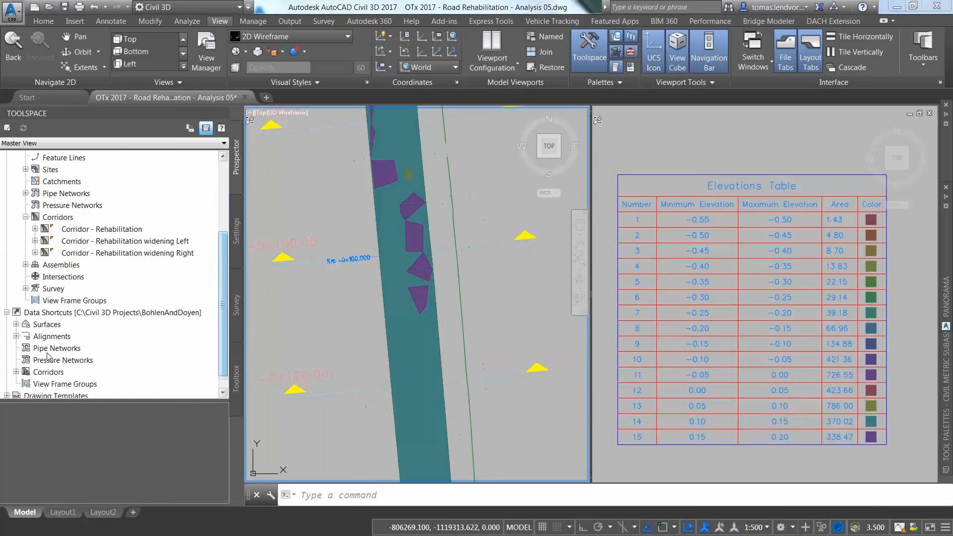
click(16, 373)
click(7, 313)
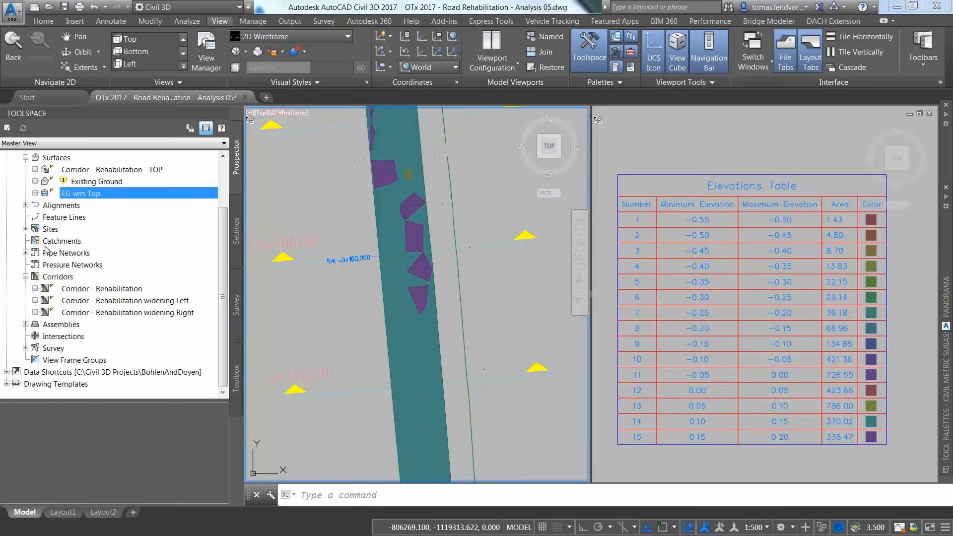
right_click(68, 291)
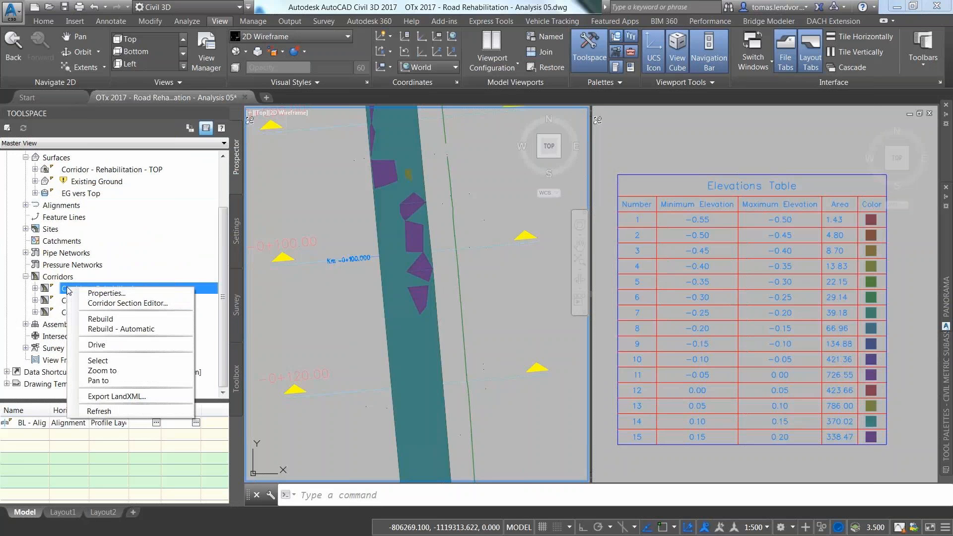
click(29, 327)
click(26, 324)
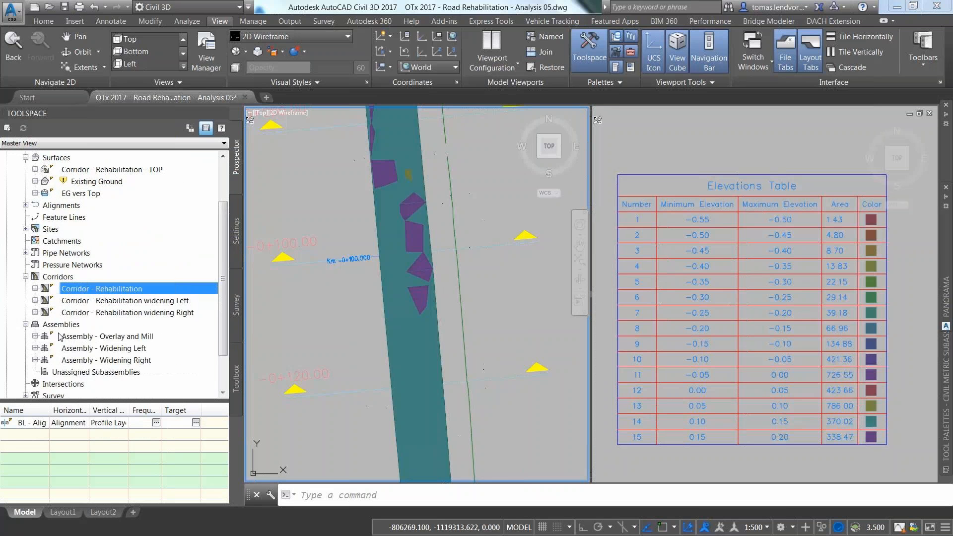
right_click(92, 337)
click(124, 343)
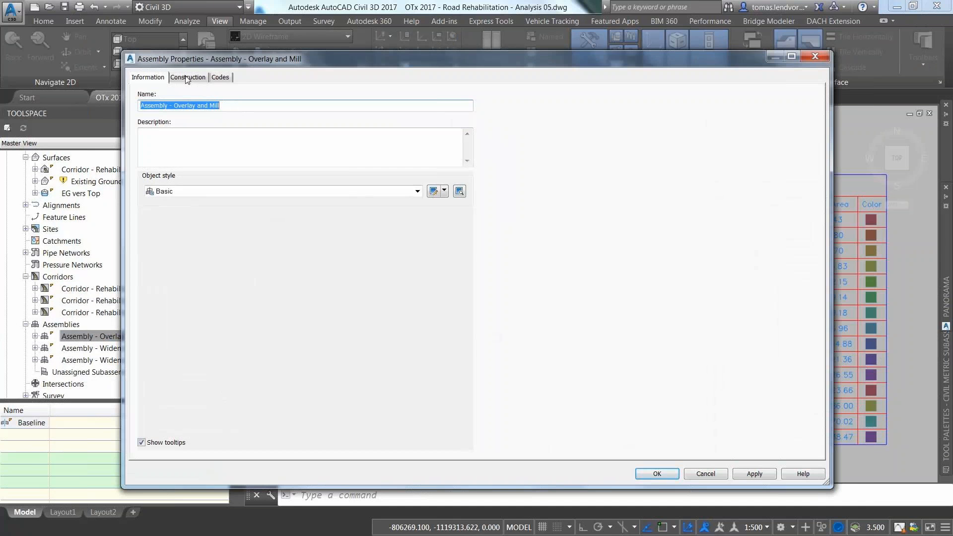
Step: Change OverlayMillAndLevel2's Use Profile back to Use profile and apply with OK
click(187, 78)
click(208, 158)
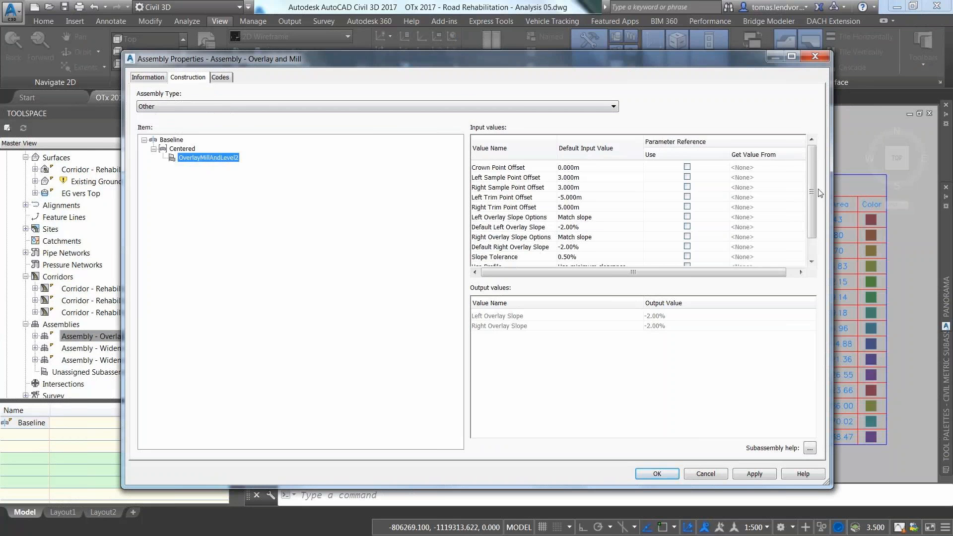
scroll(814, 193, down, 1)
click(600, 244)
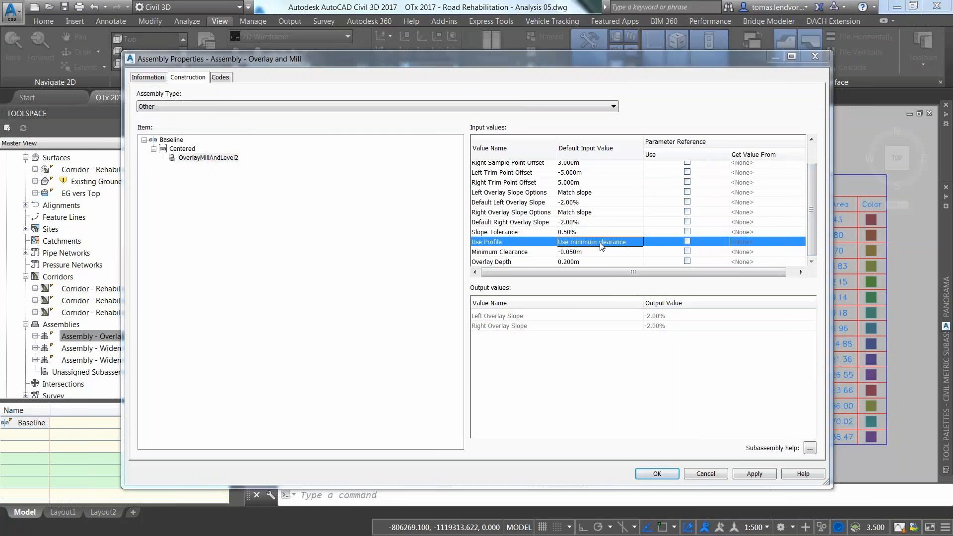
click(601, 247)
click(462, 267)
click(453, 280)
click(449, 287)
click(660, 473)
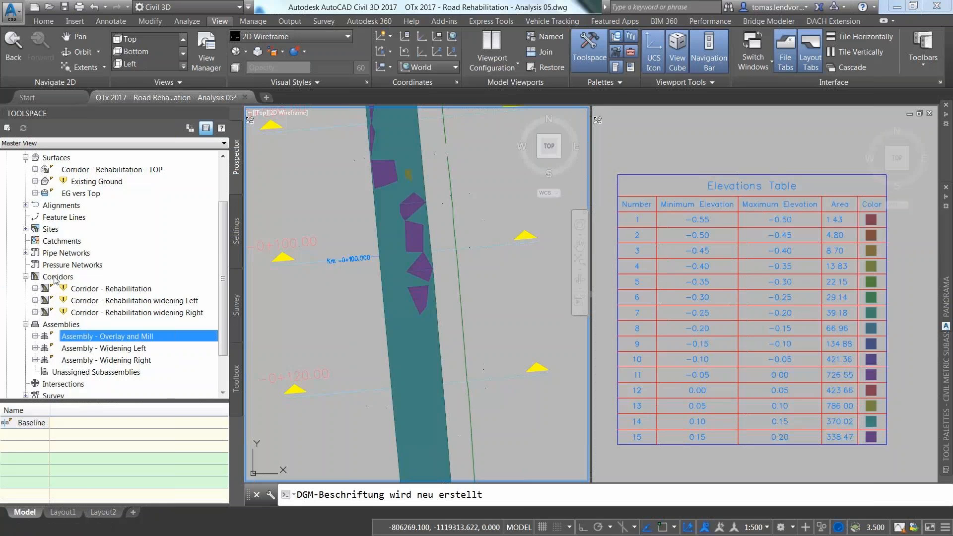
Step: Rebuild Corridor - Rehabilitation and follow it from -0+040 to -0+140 to check the elevation banding
right_click(90, 290)
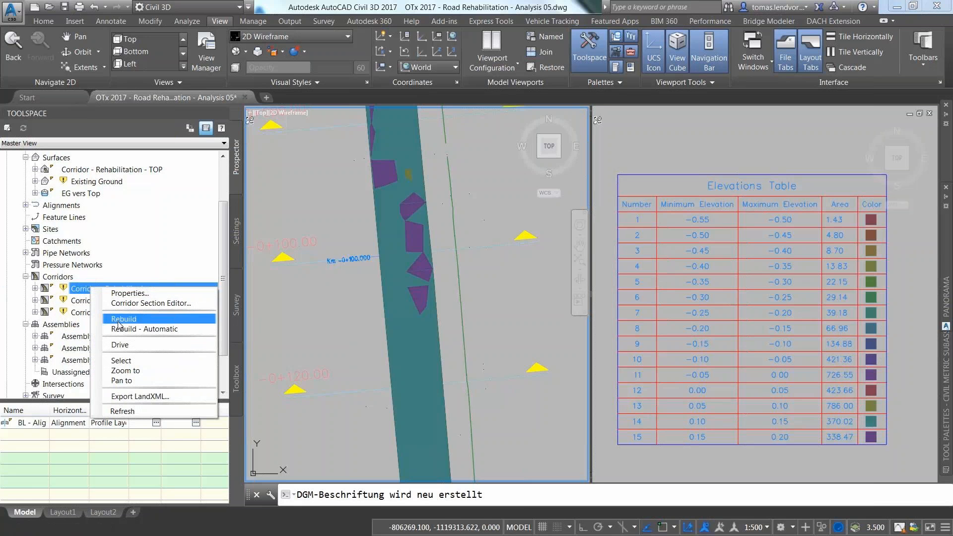
click(120, 319)
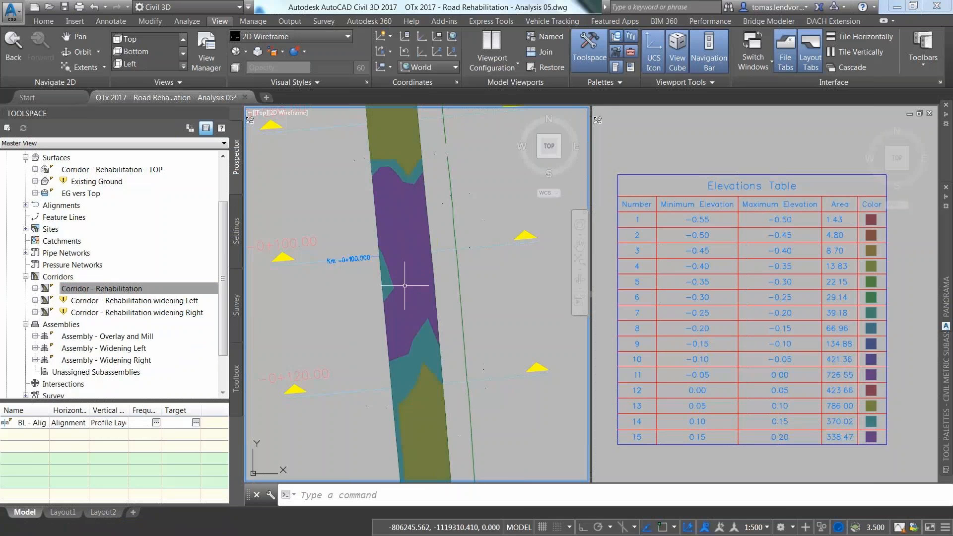
scroll(419, 271, down, 3)
scroll(420, 271, up, 5)
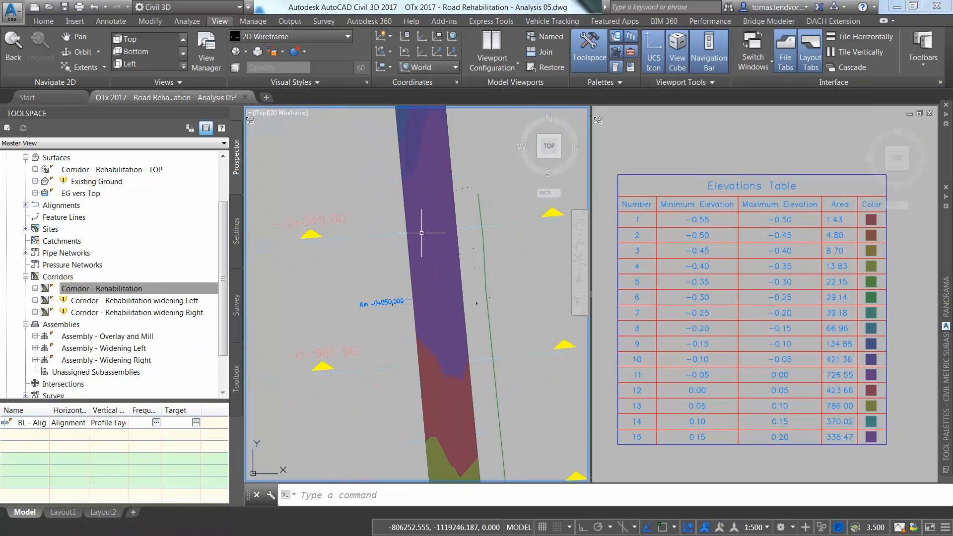
middle_drag(443, 275, 455, 137)
middle_drag(487, 324, 471, 138)
middle_drag(514, 353, 482, 201)
middle_drag(486, 364, 469, 205)
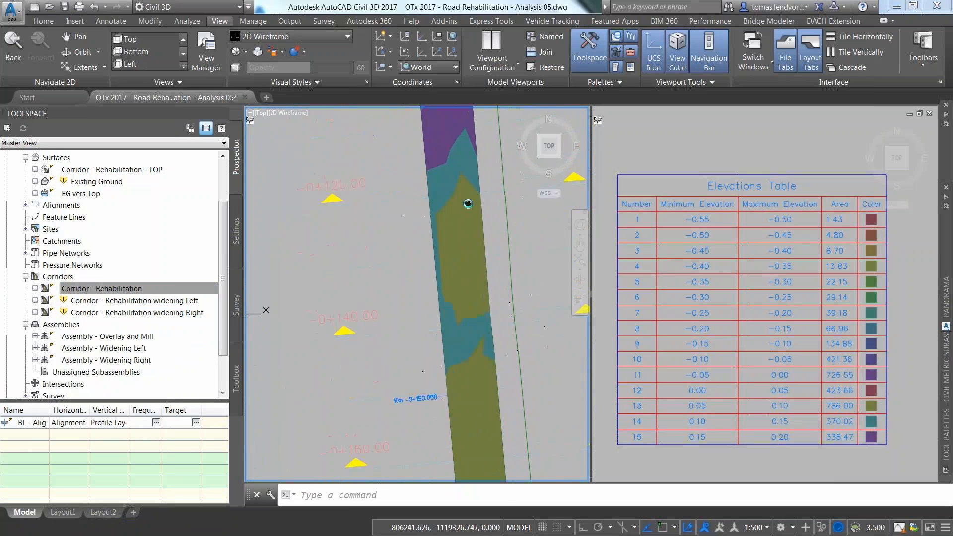
Step: Add a surface Spot Elevation label on the corridor surface, reading EL: 0.13
click(112, 21)
click(21, 67)
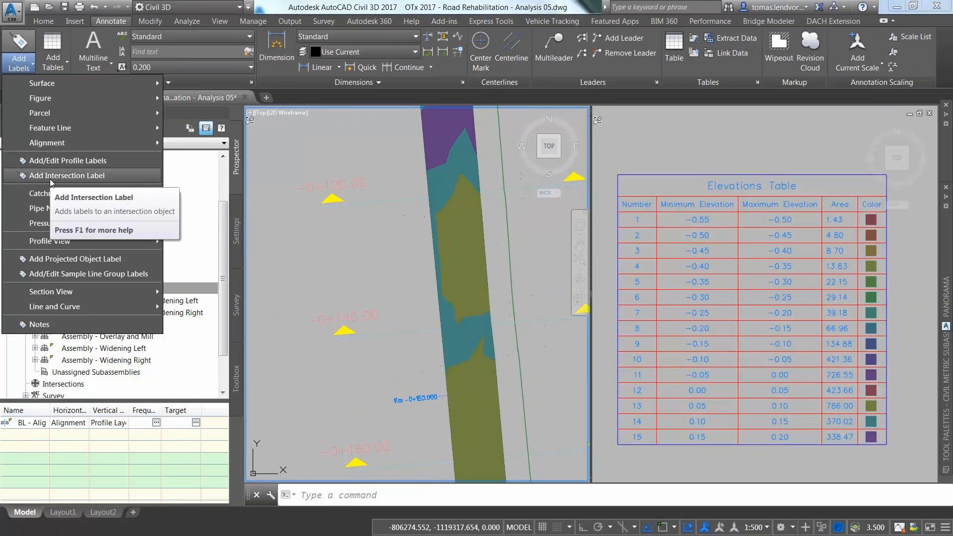
mouse_move(52, 82)
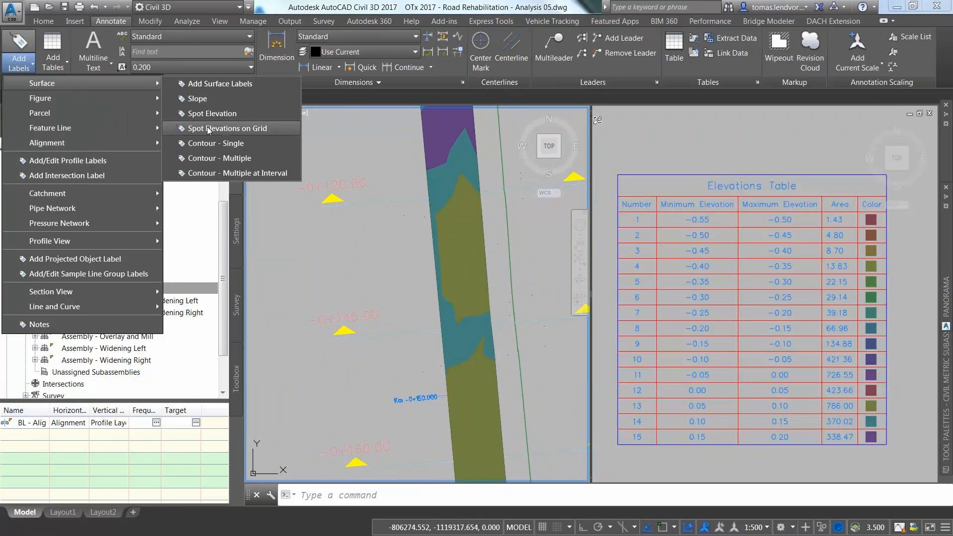
click(211, 113)
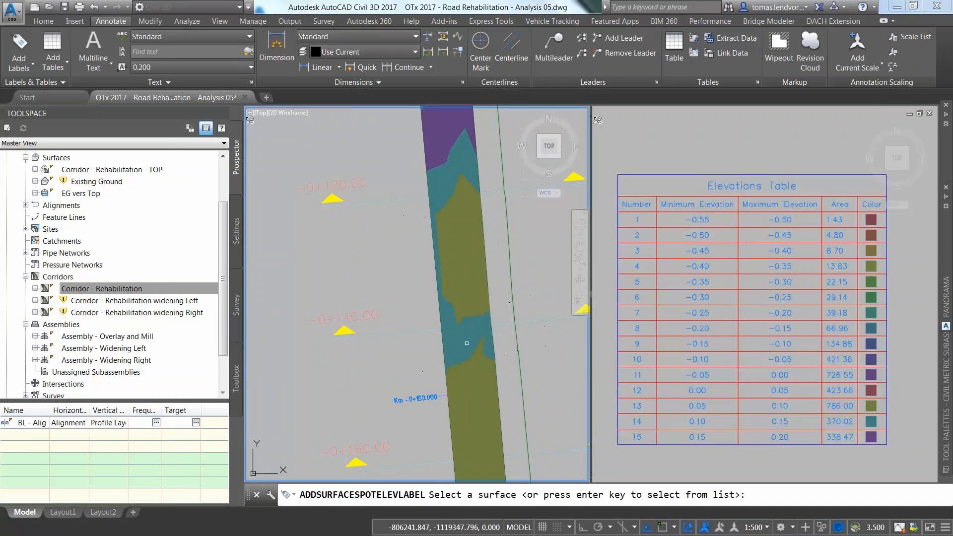
click(469, 355)
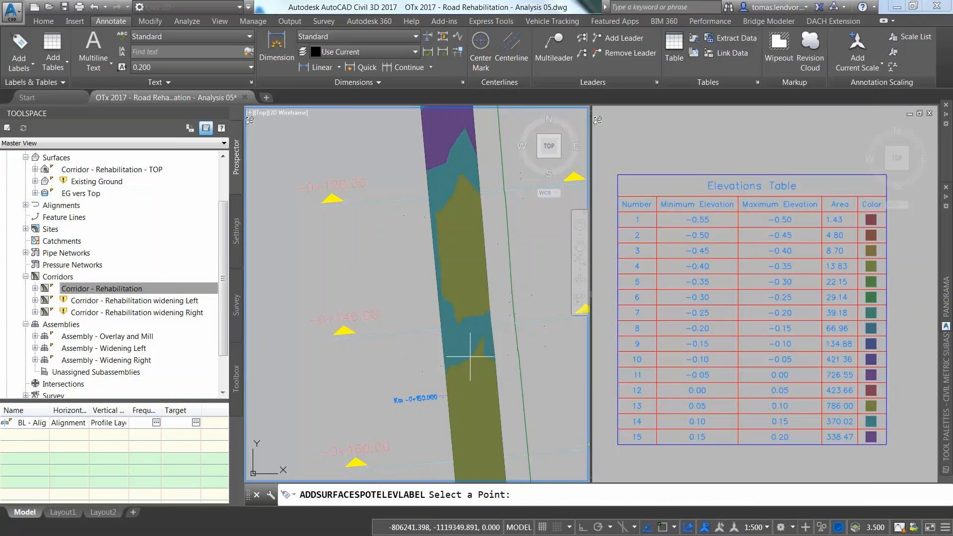
click(466, 339)
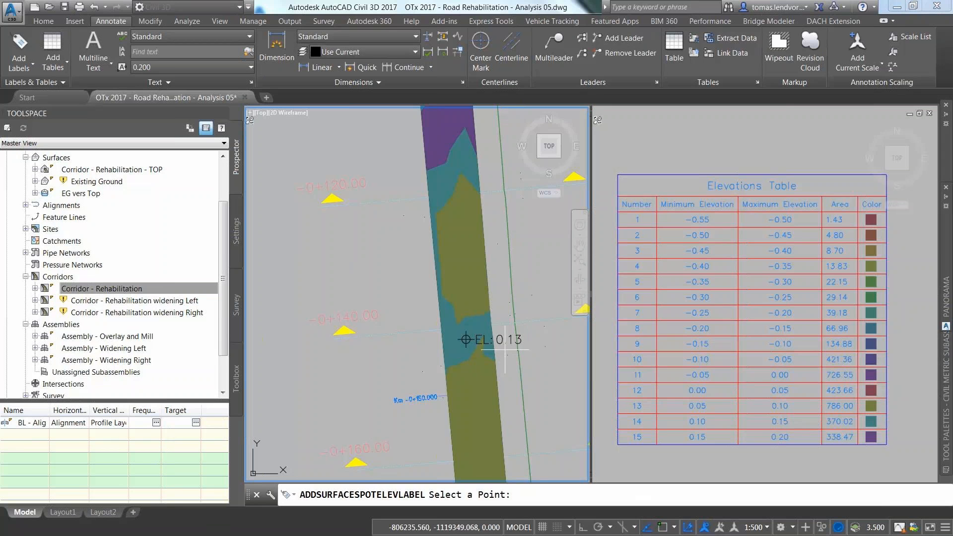
key(Return)
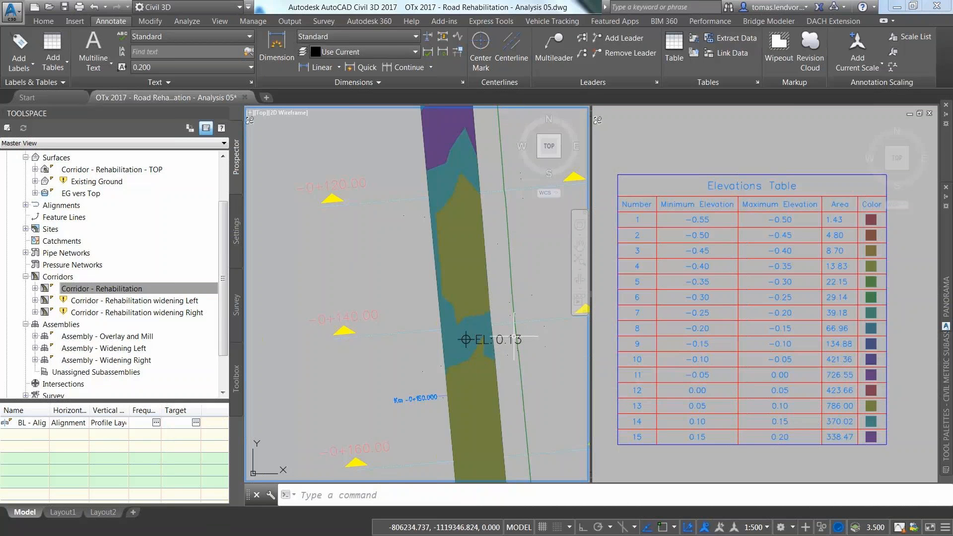
Step: Move the EL: 0.13 label's marker farther up the corridor near station -0+120
click(512, 336)
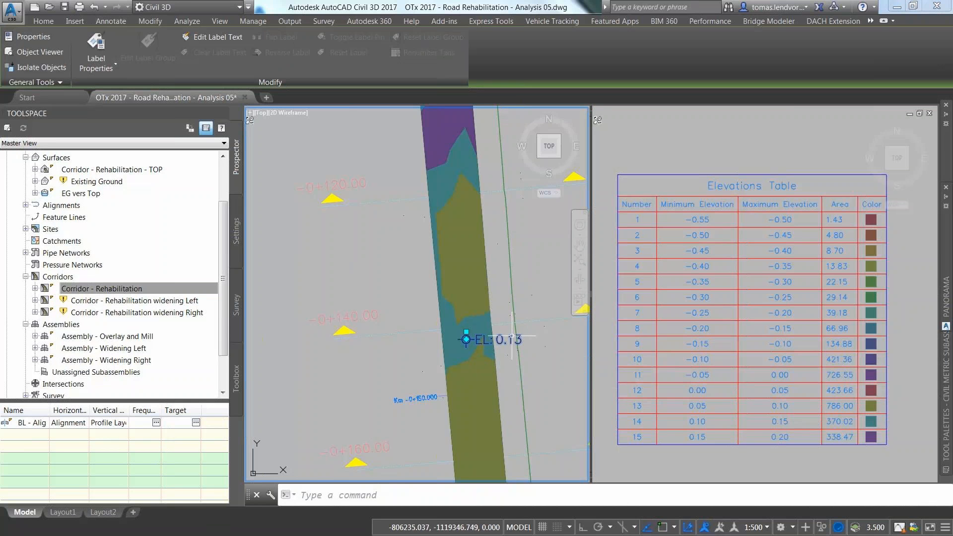
click(467, 339)
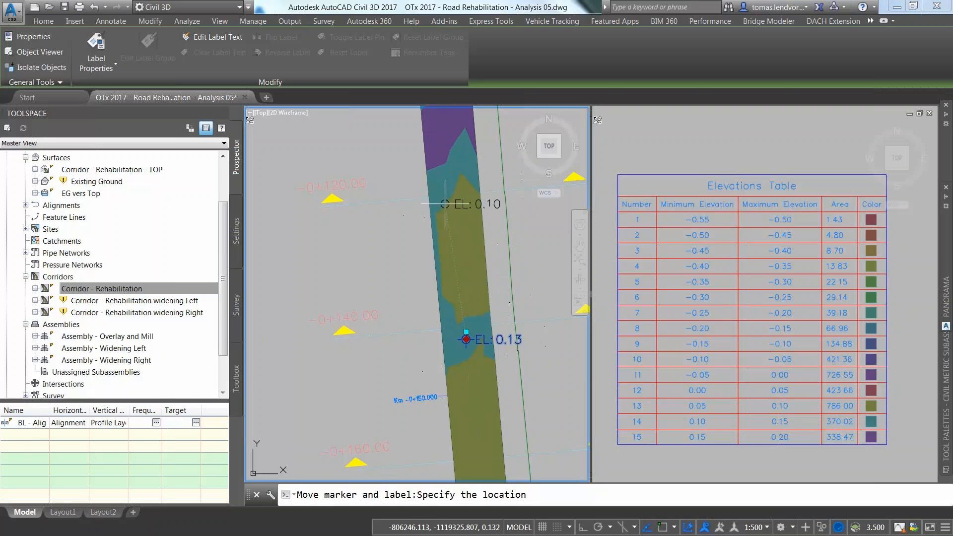
scroll(455, 269, down, 5)
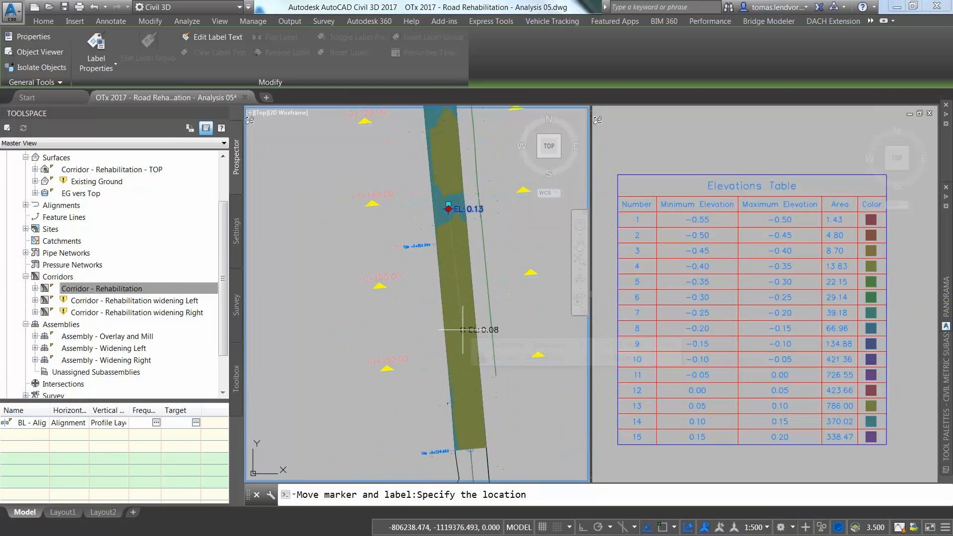
scroll(465, 328, up, 5)
middle_drag(457, 219, 488, 414)
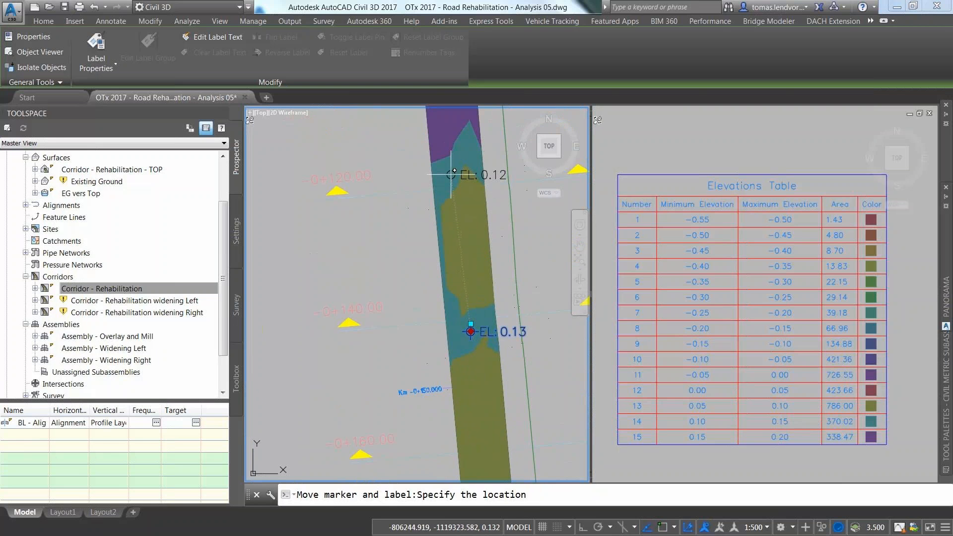
click(448, 176)
mouse_move(448, 177)
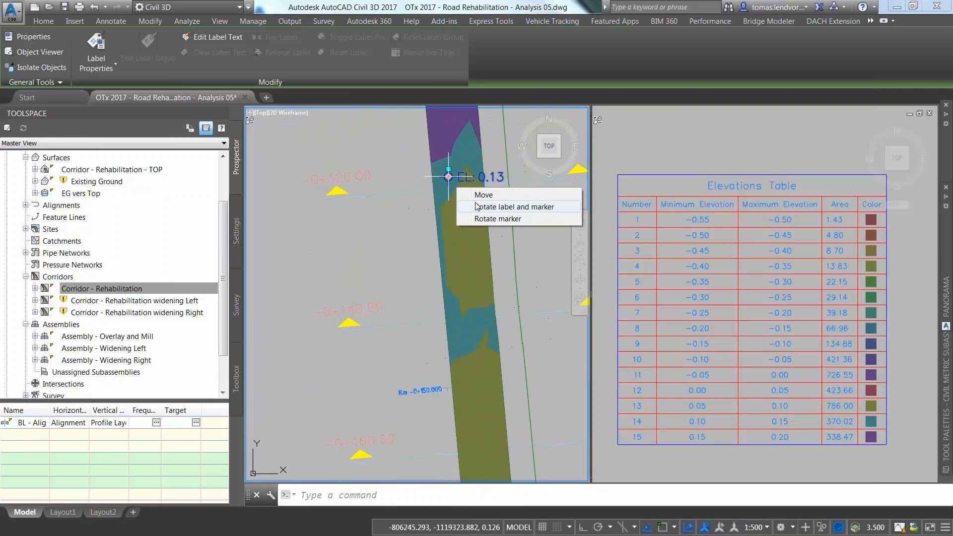
key(Escape)
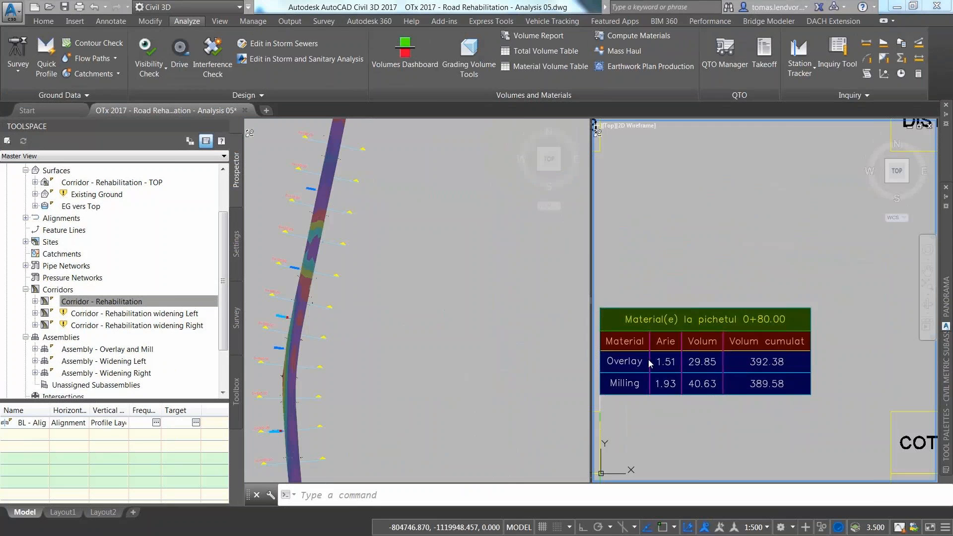
Step: Zoom and pan the left viewport to show the TABELA MATERIALE MILLING table, cumulative 587.2 at 240.00
scroll(650, 363, down, 3)
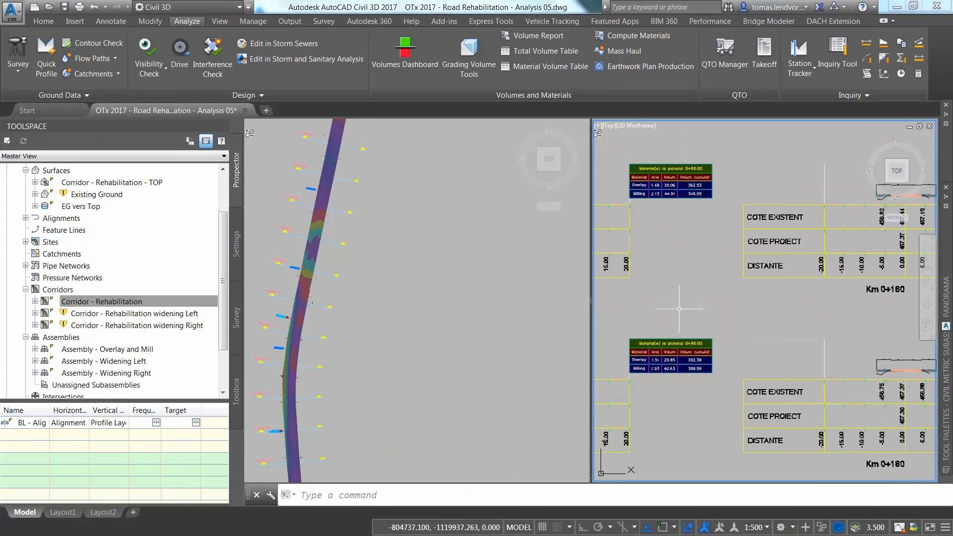
click(505, 339)
scroll(351, 313, down, 3)
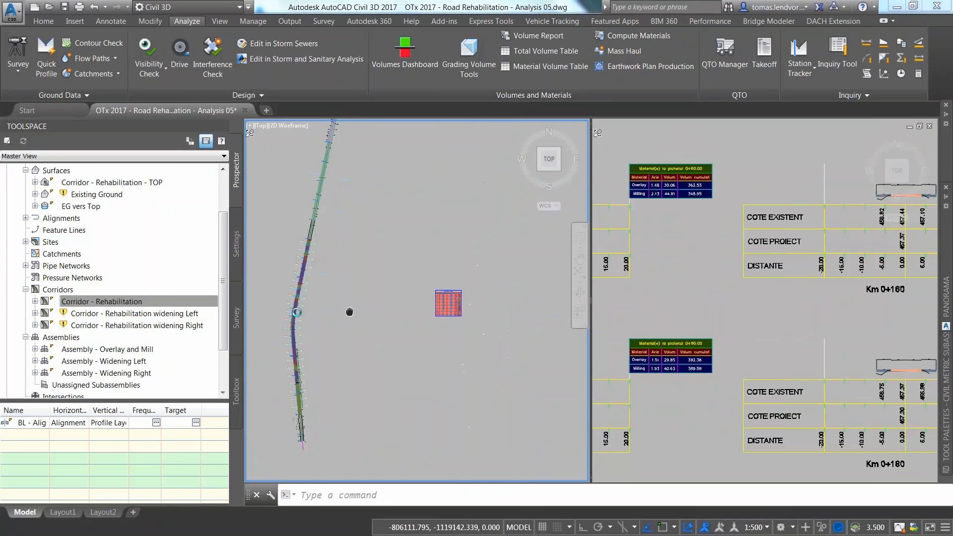
middle_drag(351, 313, 249, 355)
scroll(347, 347, up, 5)
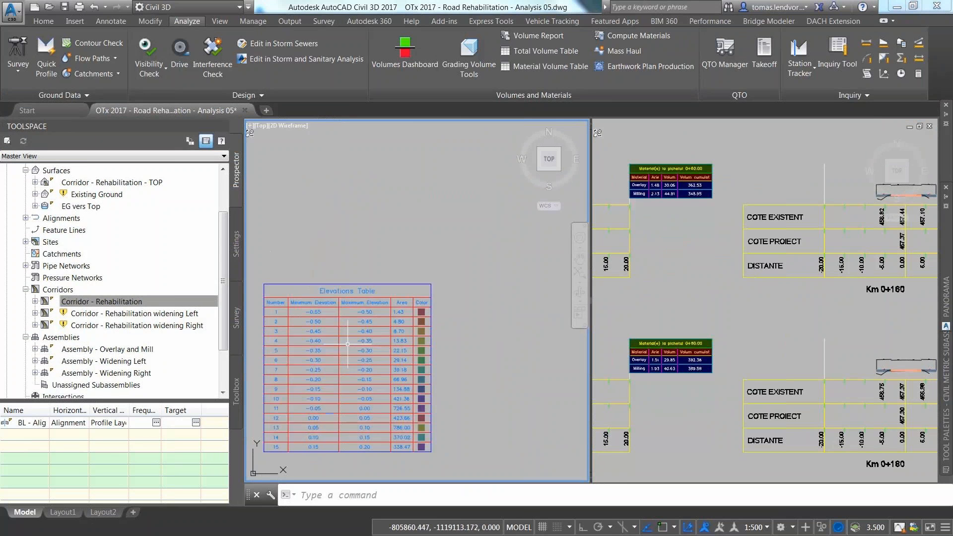
scroll(349, 293, down, 5)
middle_drag(417, 281, 251, 293)
scroll(252, 293, down, 2)
scroll(252, 294, down, 2)
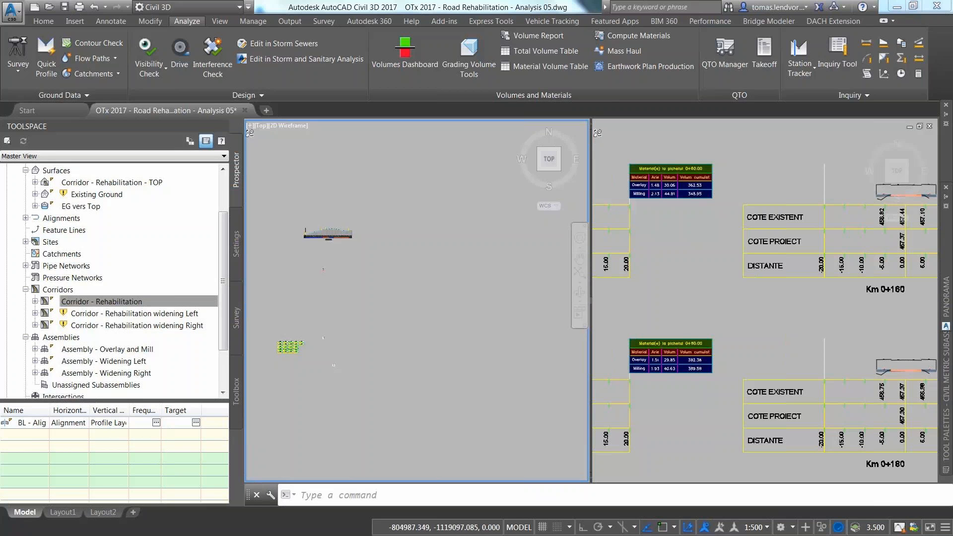
middle_click(341, 322)
middle_click(341, 322)
middle_drag(443, 242, 408, 361)
scroll(438, 330, down, 2)
scroll(437, 337, up, 5)
scroll(422, 352, up, 10)
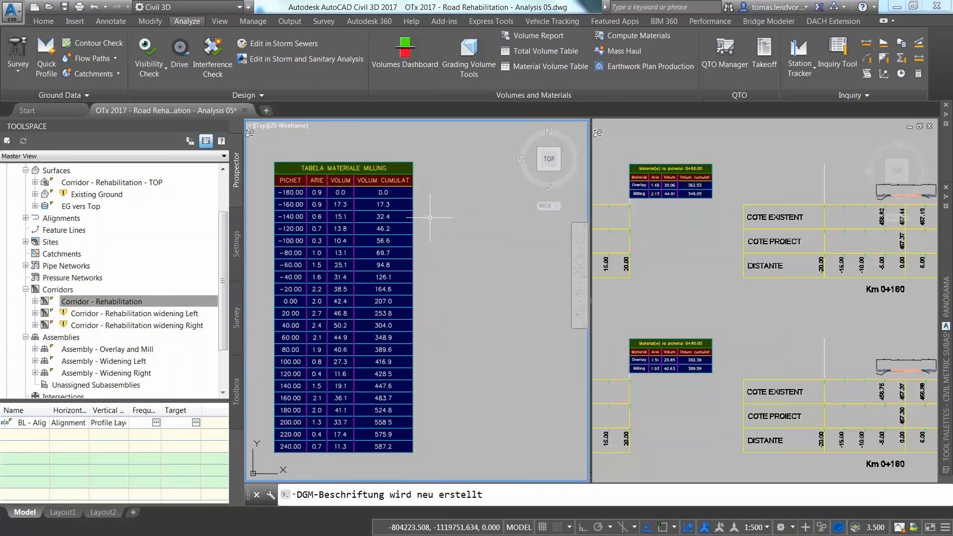
Step: Place an Overlay material volume table, style STILUL Standard - Overlay, 25 max rows, beside the milling table
click(538, 65)
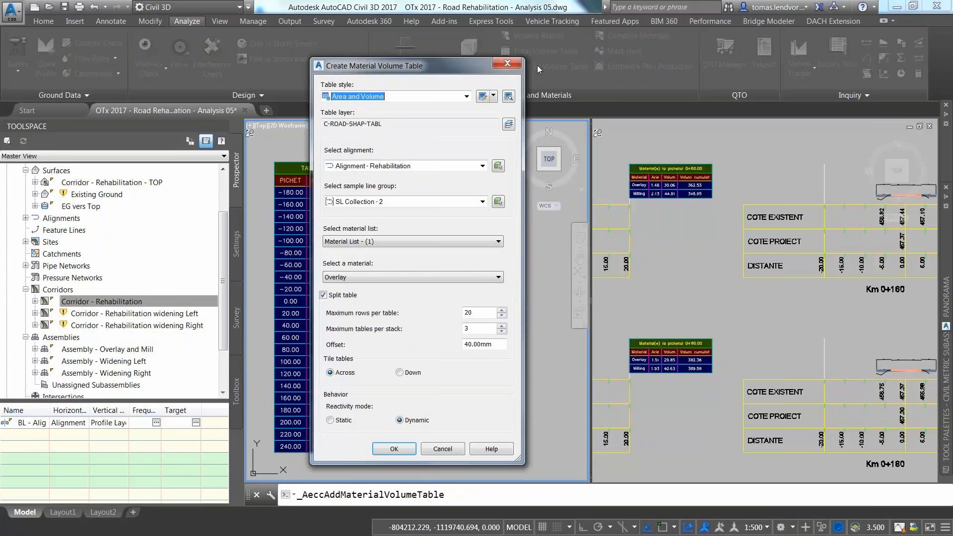
click(413, 96)
click(405, 145)
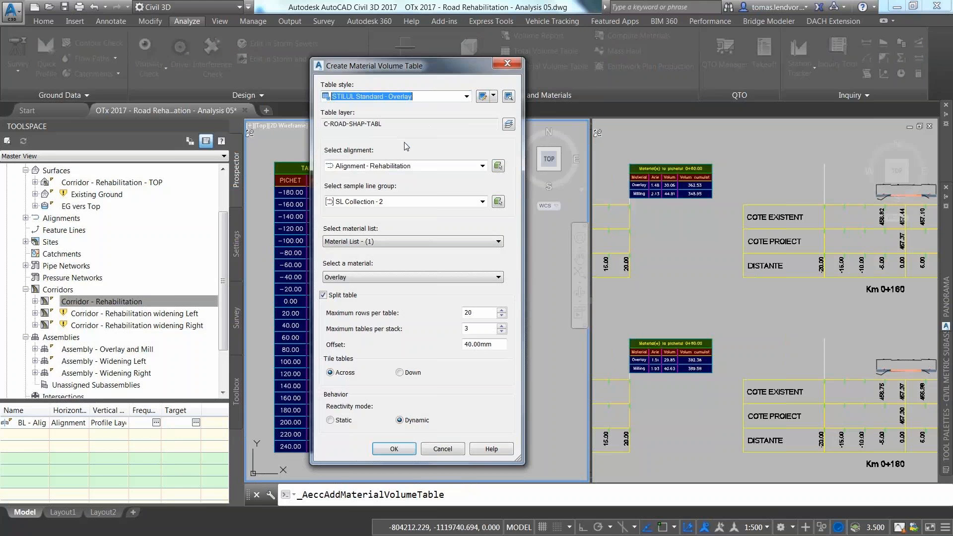
click(378, 277)
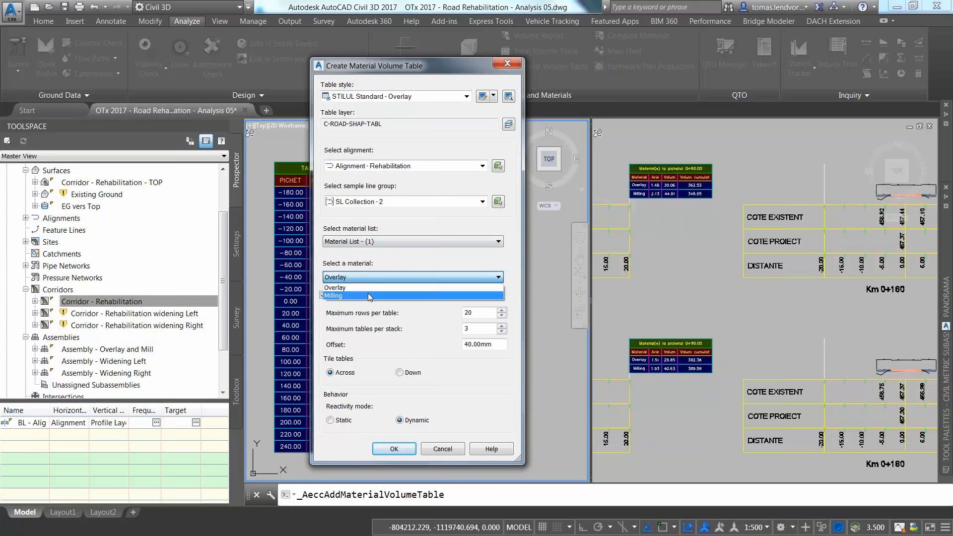
click(369, 288)
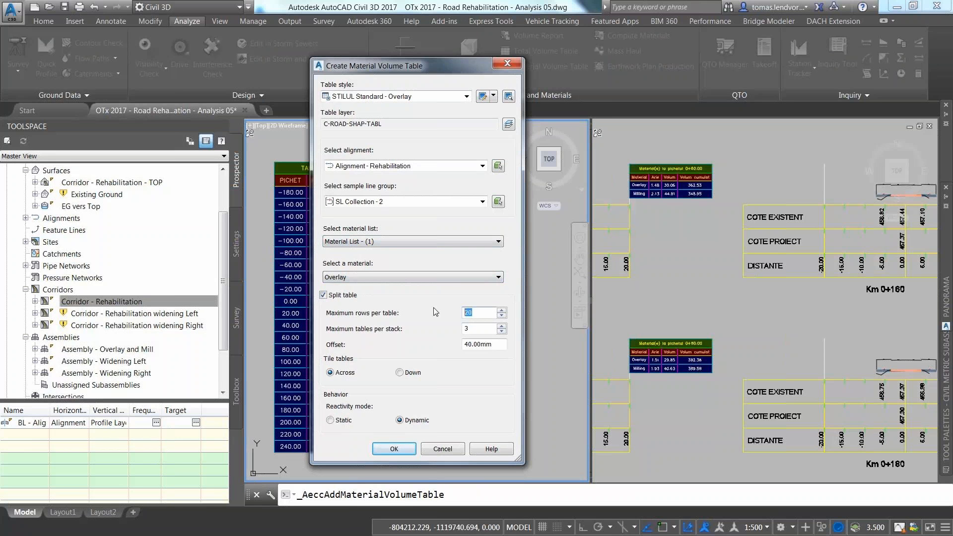
text(25)
click(400, 455)
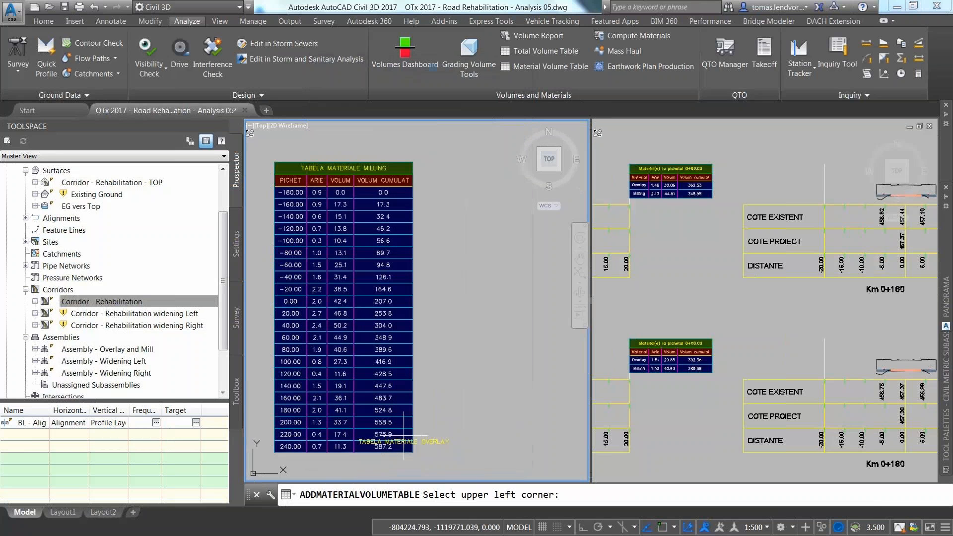
click(421, 173)
Step: Frame both volume tables, then open the Overlay and Mill assembly's properties
scroll(392, 336, up, 4)
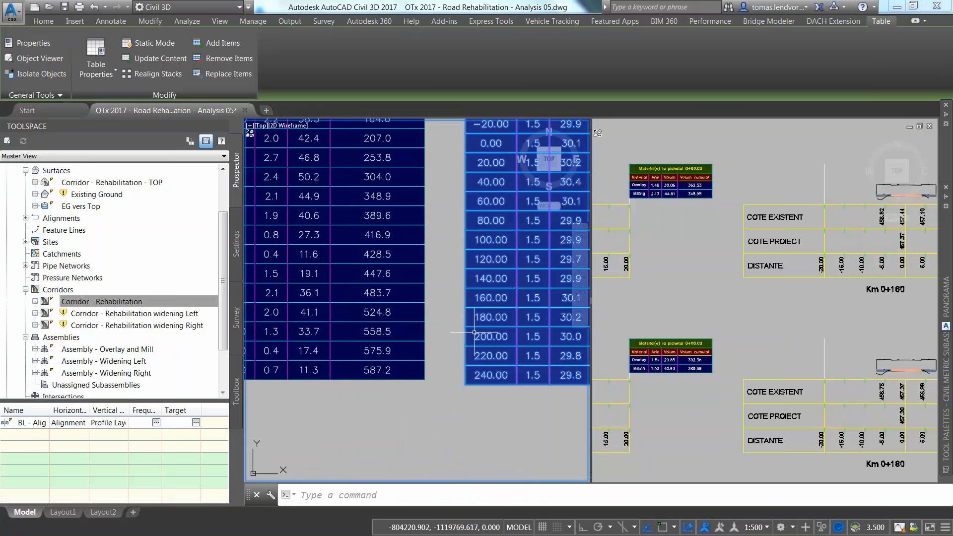
scroll(474, 333, down, 2)
middle_drag(537, 343, 486, 338)
key(Escape)
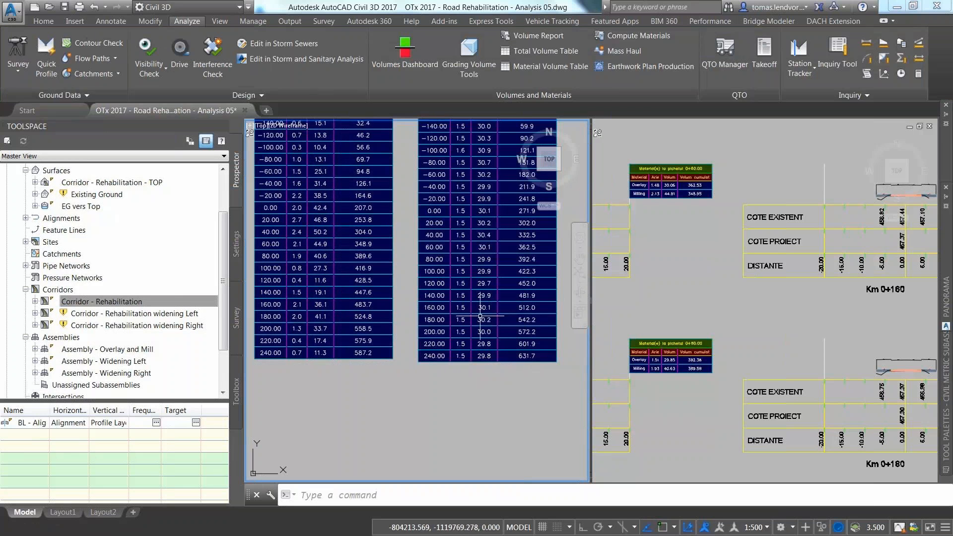
middle_drag(363, 281, 371, 346)
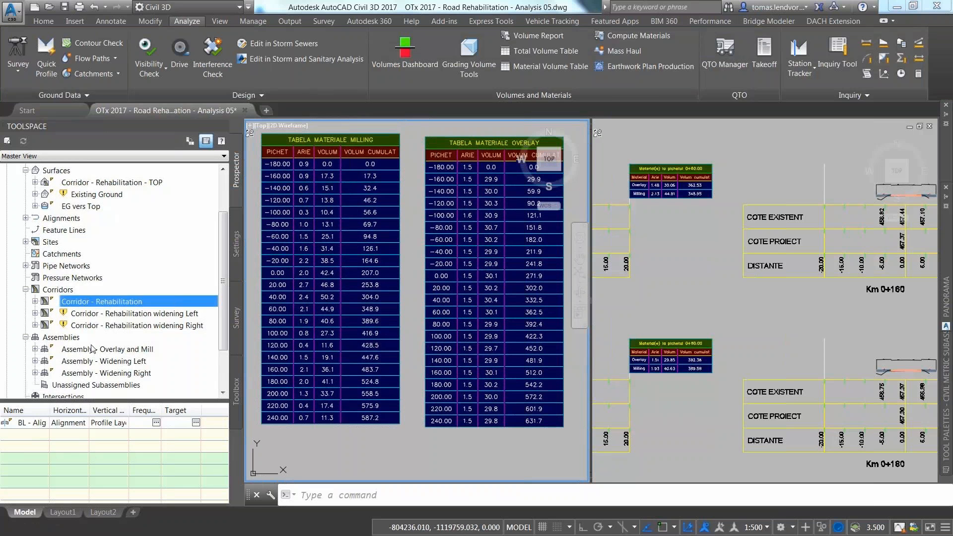
right_click(93, 349)
click(113, 351)
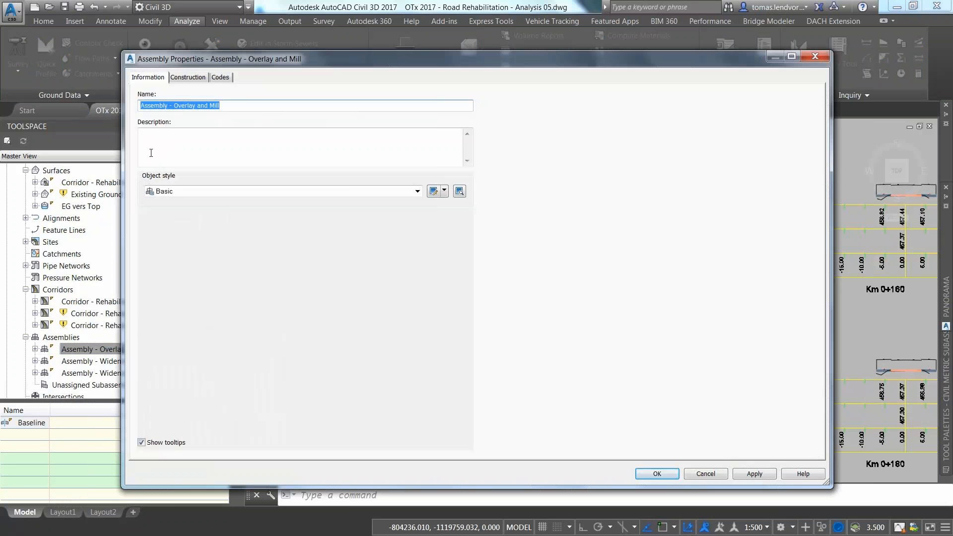
Step: Set OverlayMillAndLevel2's Use Profile default to 'Use minimum clearance', then rebuild Corridor - Rehabilitation
click(192, 78)
click(204, 158)
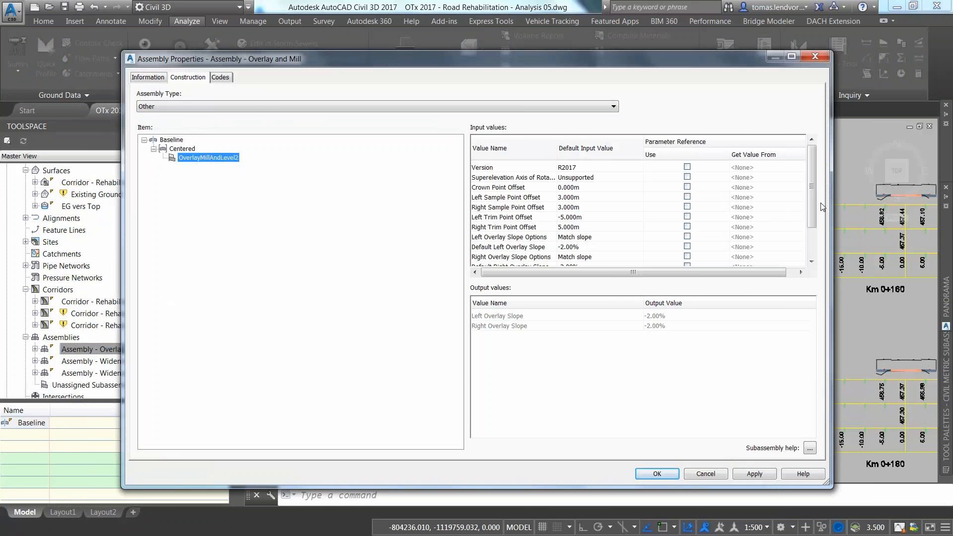
drag(814, 201, 812, 221)
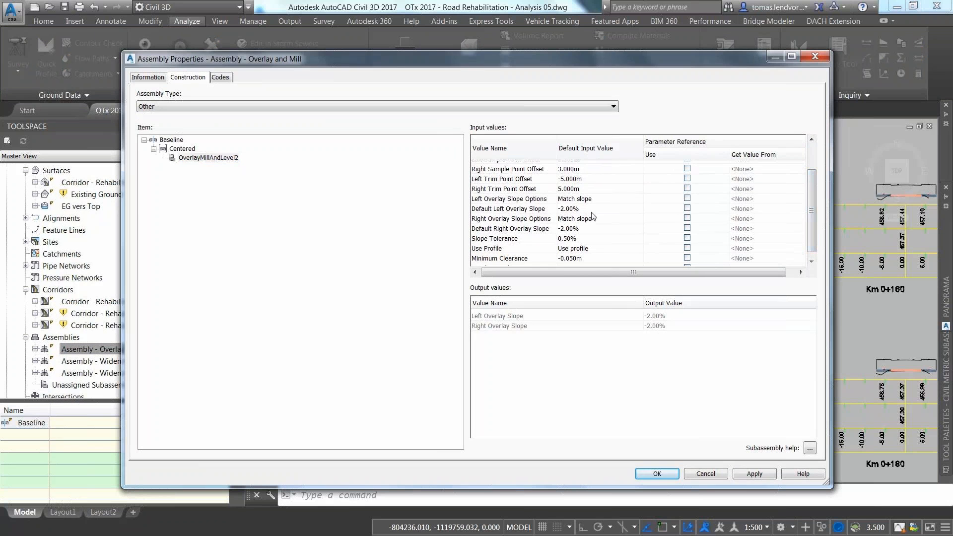
click(577, 207)
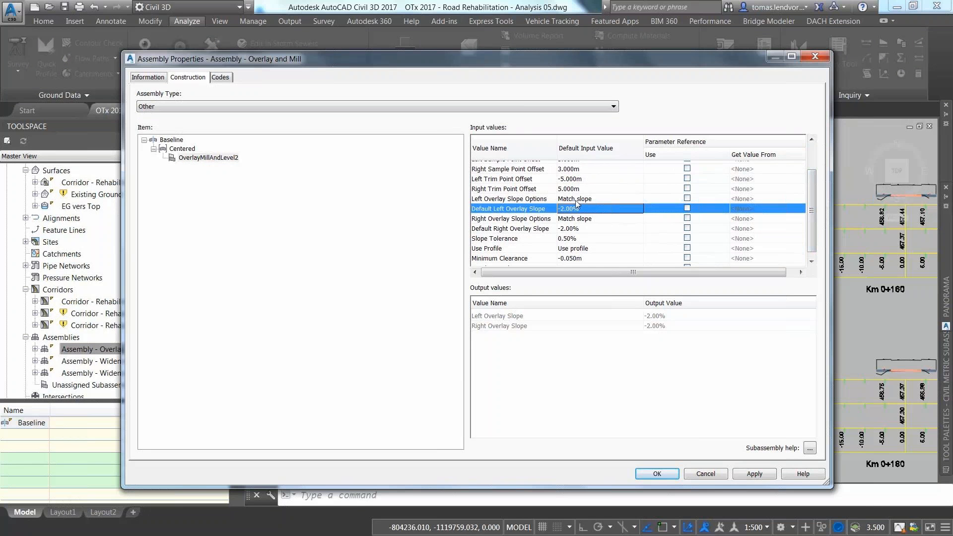
double_click(588, 251)
click(474, 267)
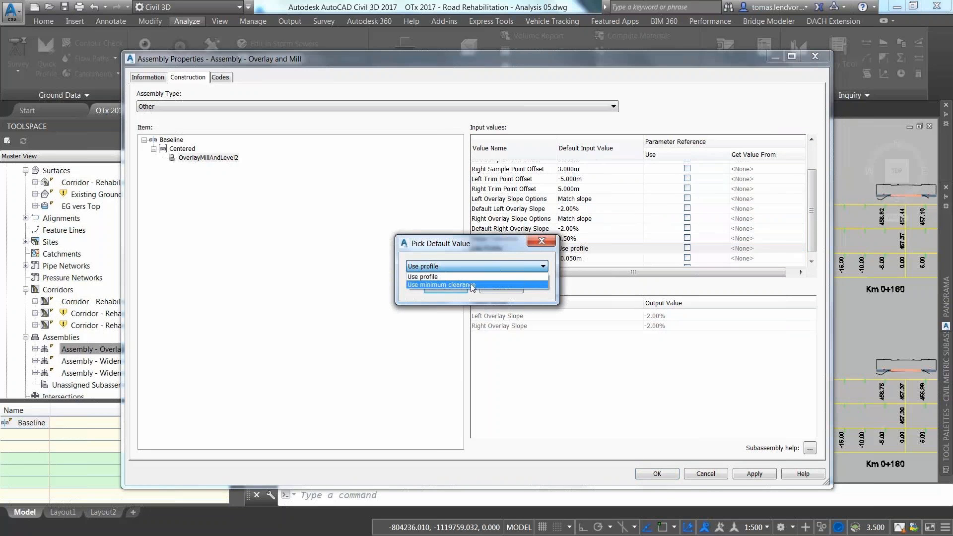
click(472, 285)
click(445, 288)
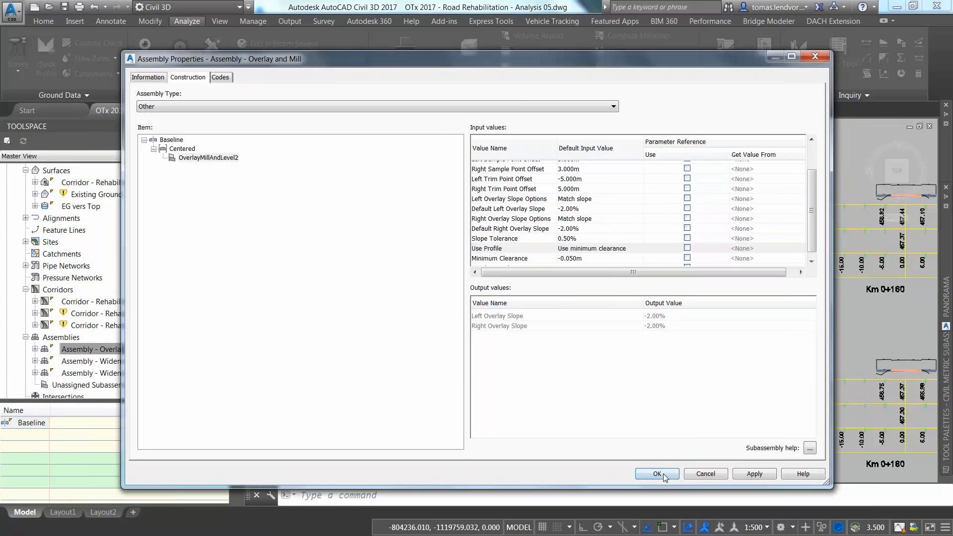
click(657, 473)
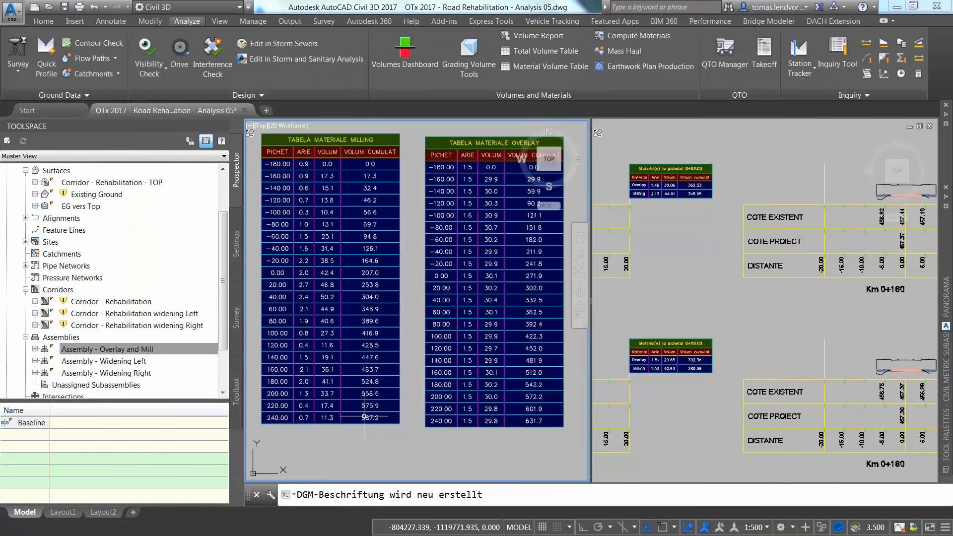
right_click(90, 302)
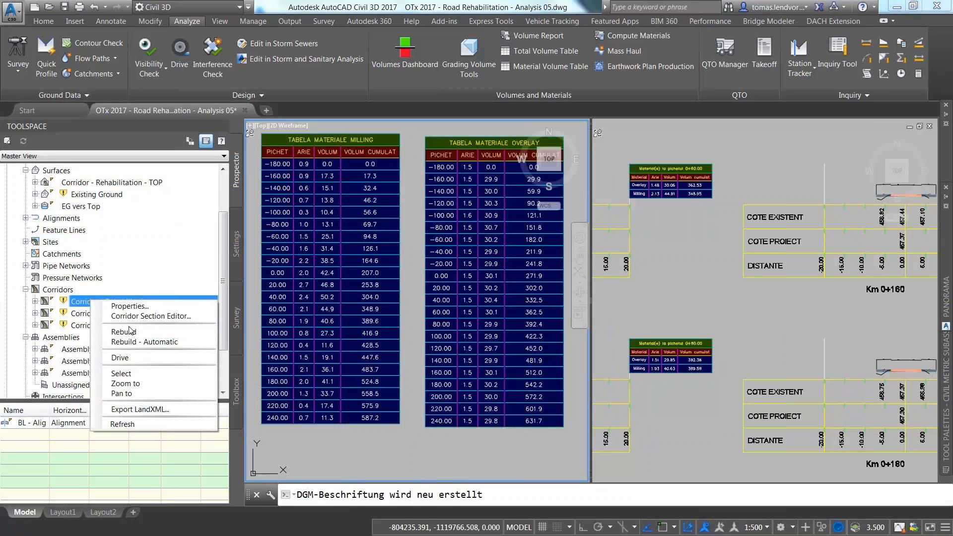
click(130, 331)
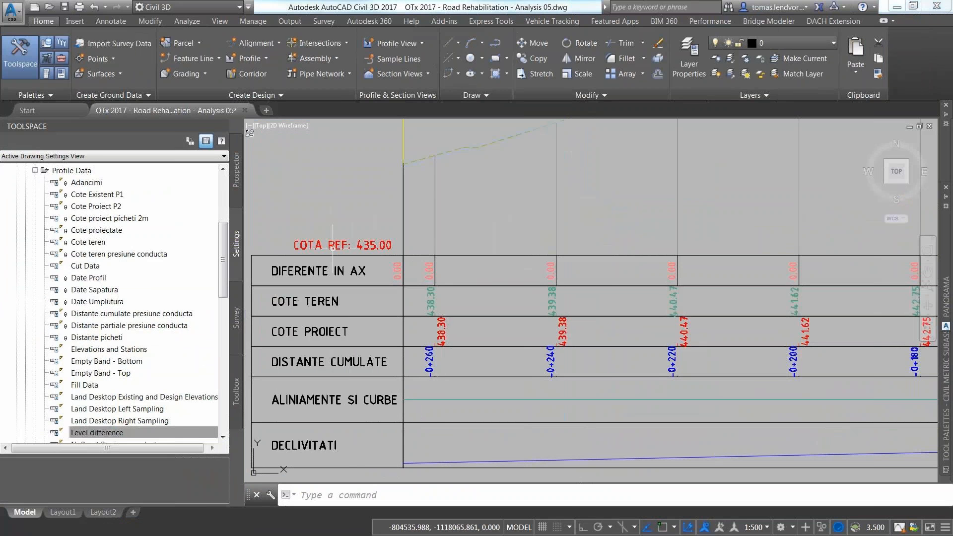
scroll(303, 447, down, 3)
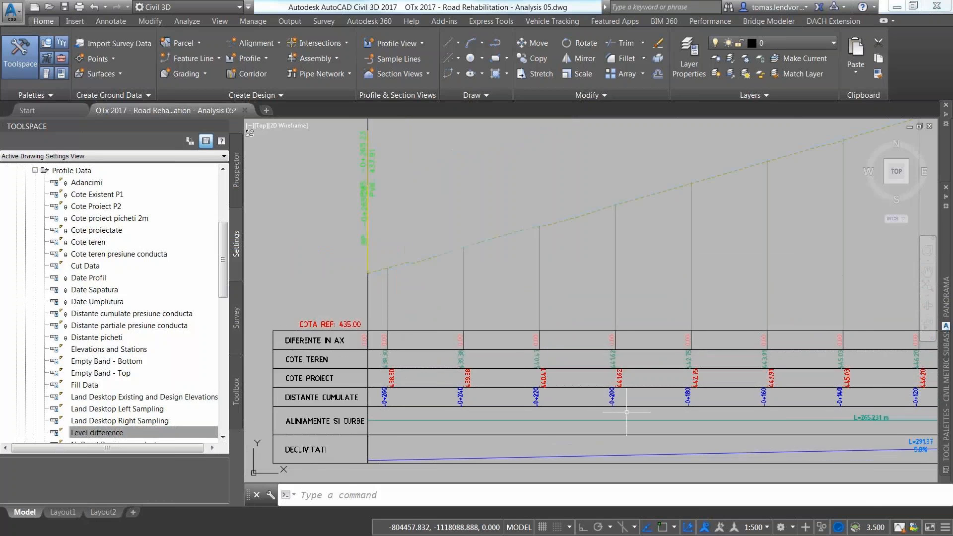
scroll(463, 407, down, 3)
mouse_move(612, 406)
middle_down()
mouse_move(435, 404)
mouse_move(515, 393)
middle_up()
scroll(701, 380, up, 4)
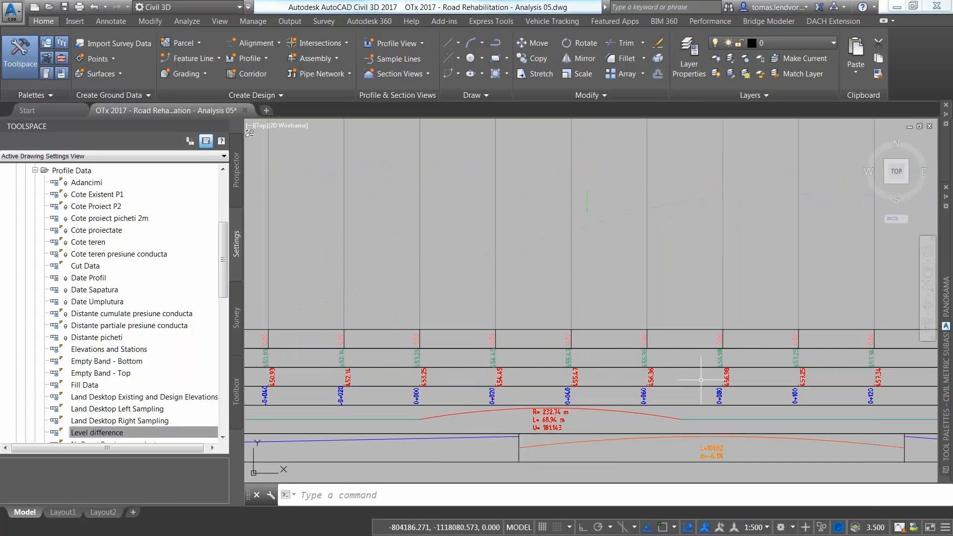
scroll(497, 391, up, 4)
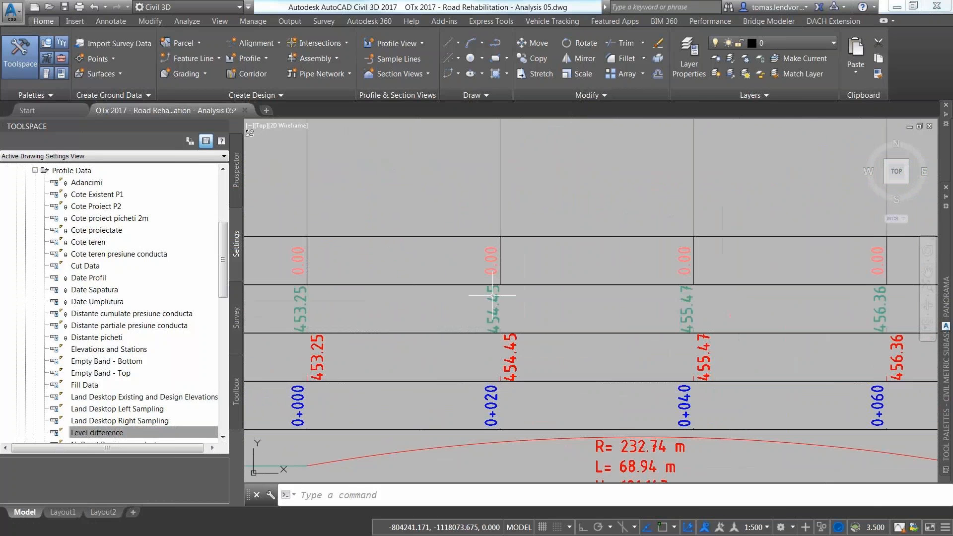
scroll(511, 358, down, 6)
middle_drag(500, 298, 510, 445)
scroll(466, 299, up, 4)
scroll(447, 302, down, 3)
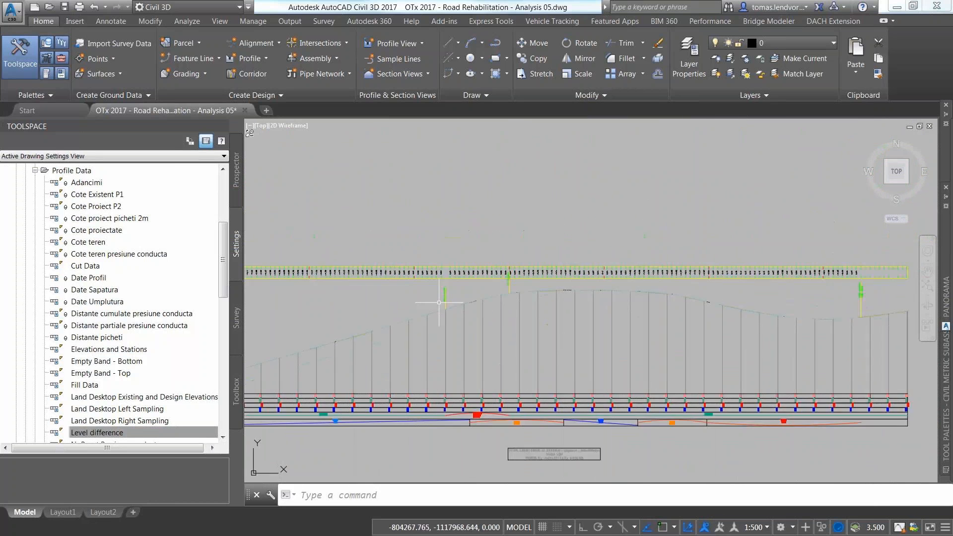
scroll(611, 283, down, 2)
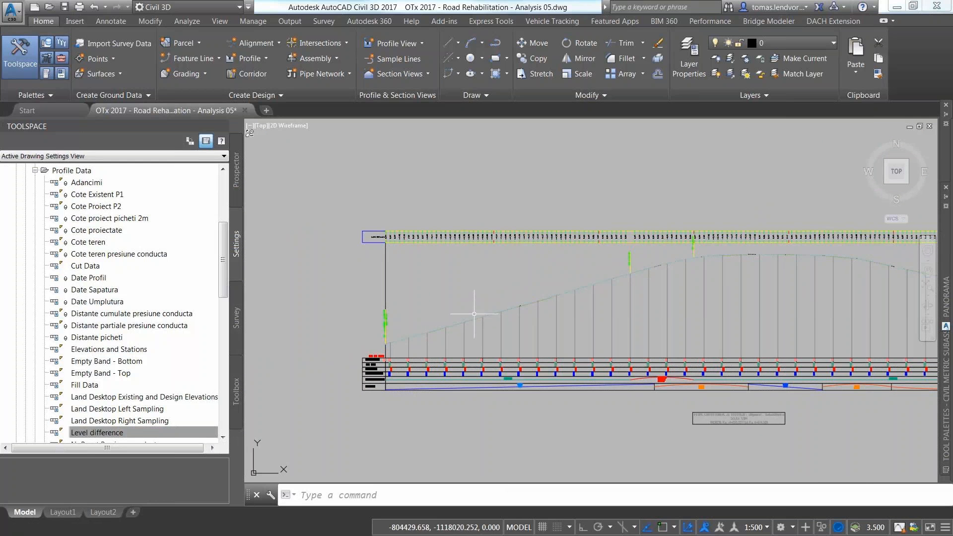
scroll(474, 314, up, 3)
scroll(509, 302, down, 2)
scroll(638, 266, up, 3)
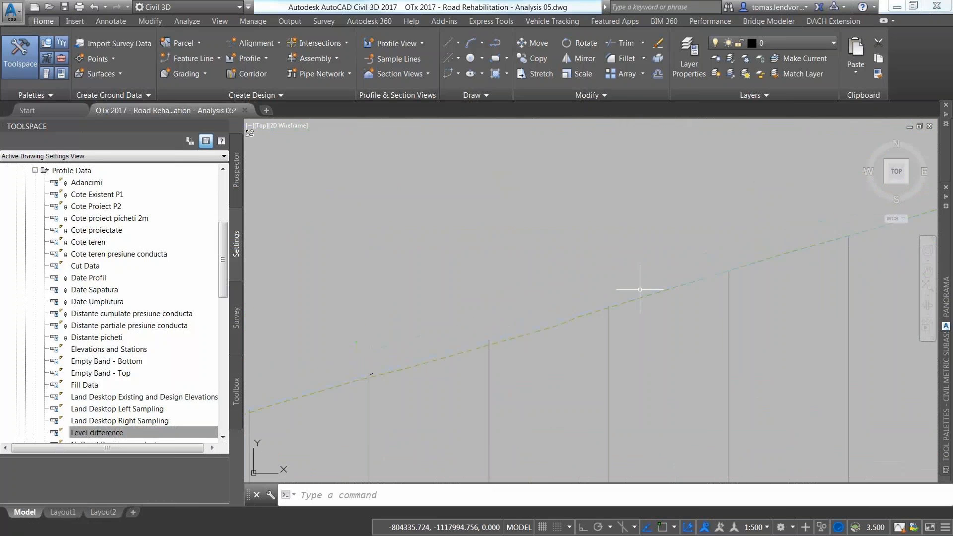
click(569, 315)
Step: Delete the profile's label rows and import the Set de Etichete Complet label set
right_click(569, 315)
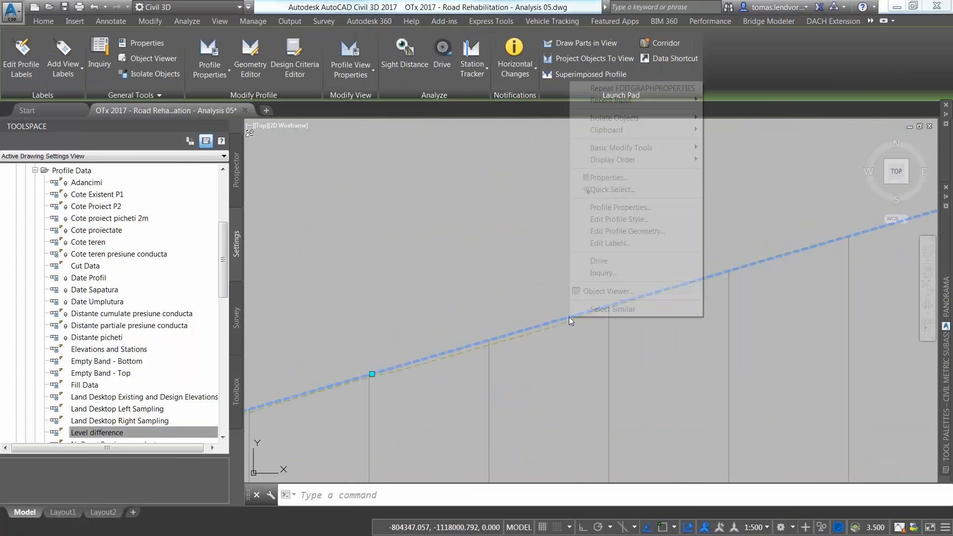
click(615, 242)
click(581, 159)
click(581, 159)
click(459, 364)
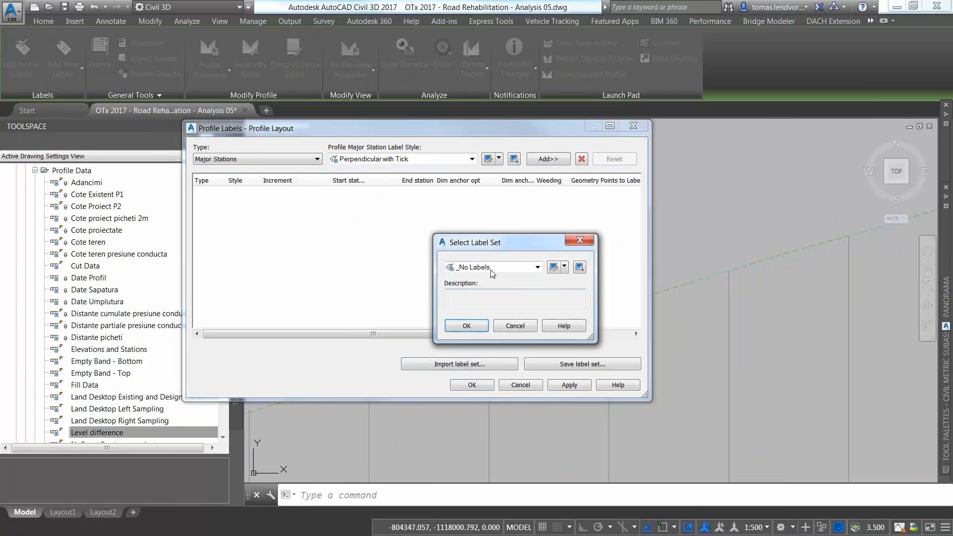
click(492, 271)
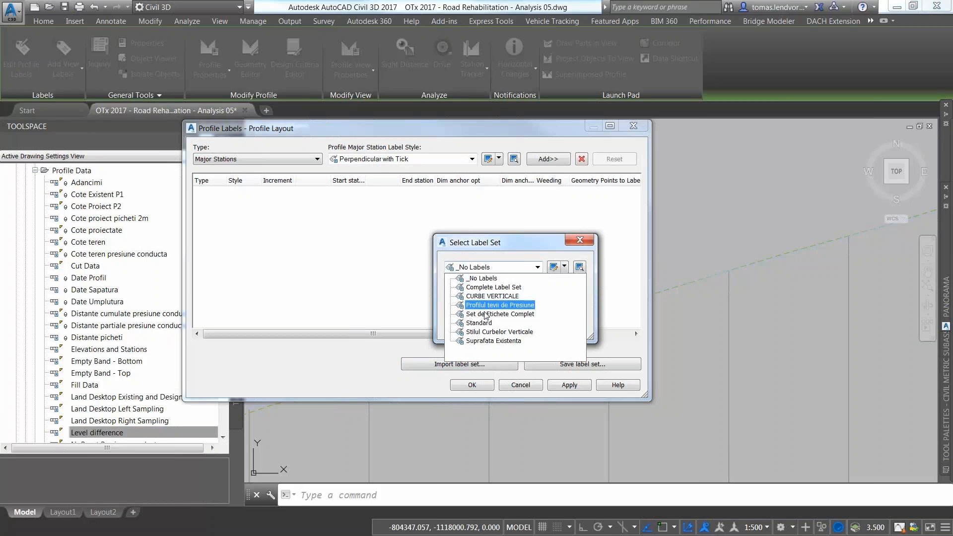
click(485, 316)
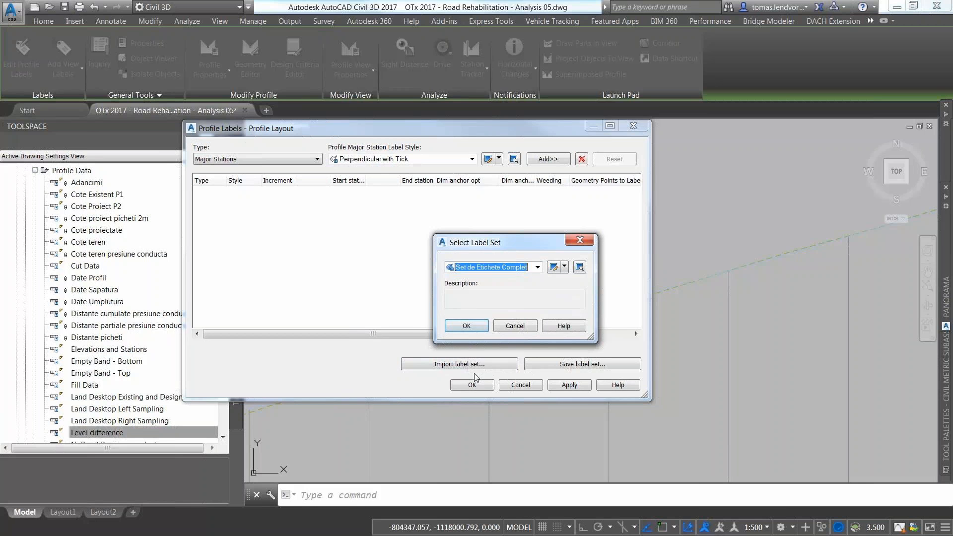
click(476, 329)
click(475, 384)
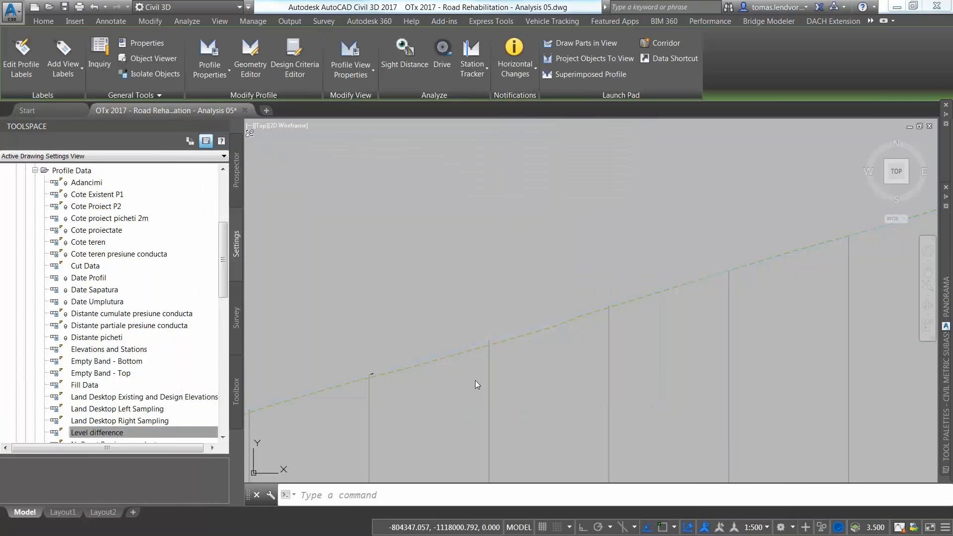
scroll(526, 372, up, 5)
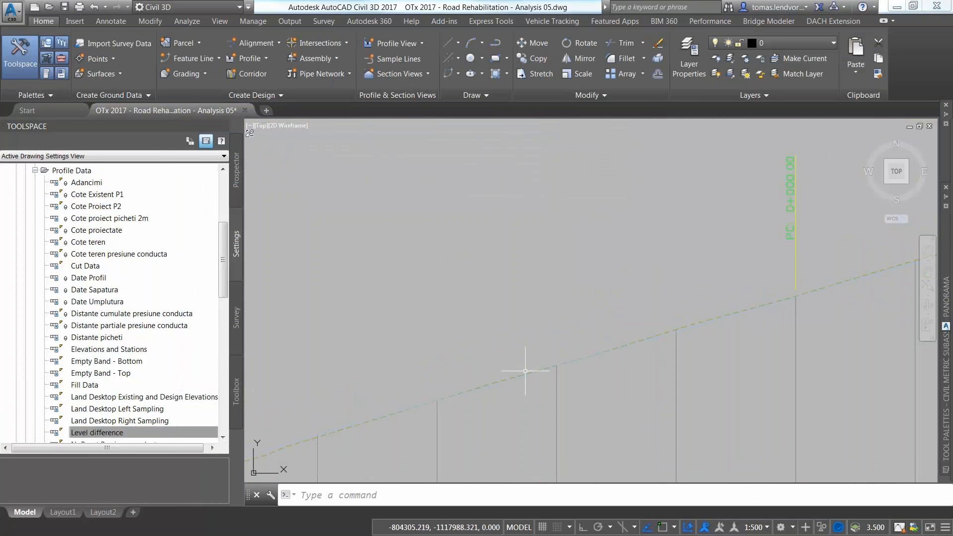
Step: Clear the profile labels again and import the Stilul Curbelor Verticale label set instead
click(463, 399)
right_click(464, 398)
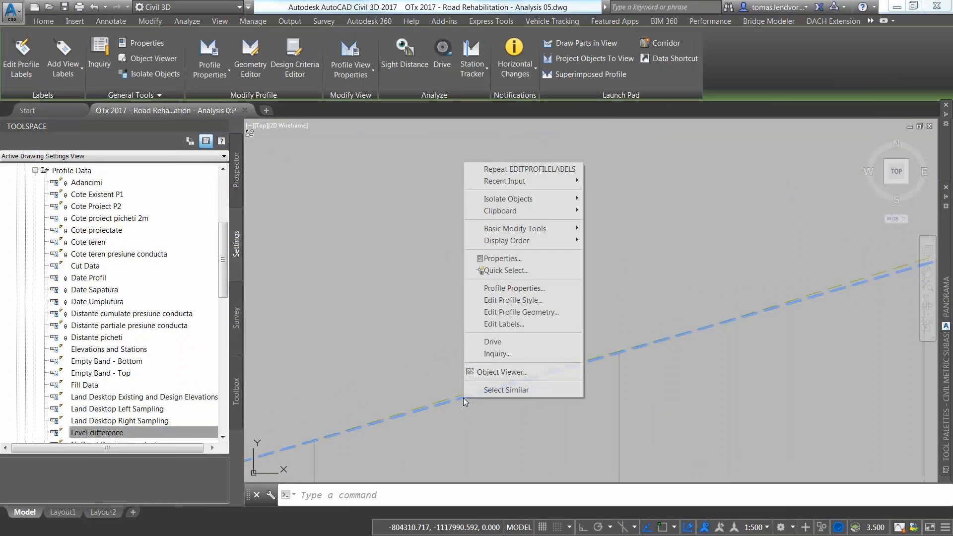
click(512, 323)
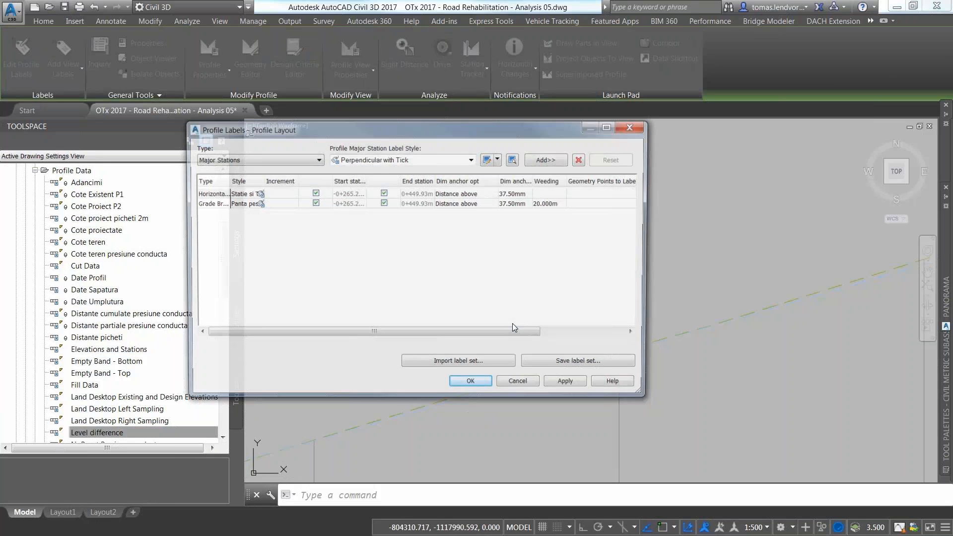
click(581, 160)
click(582, 160)
click(485, 365)
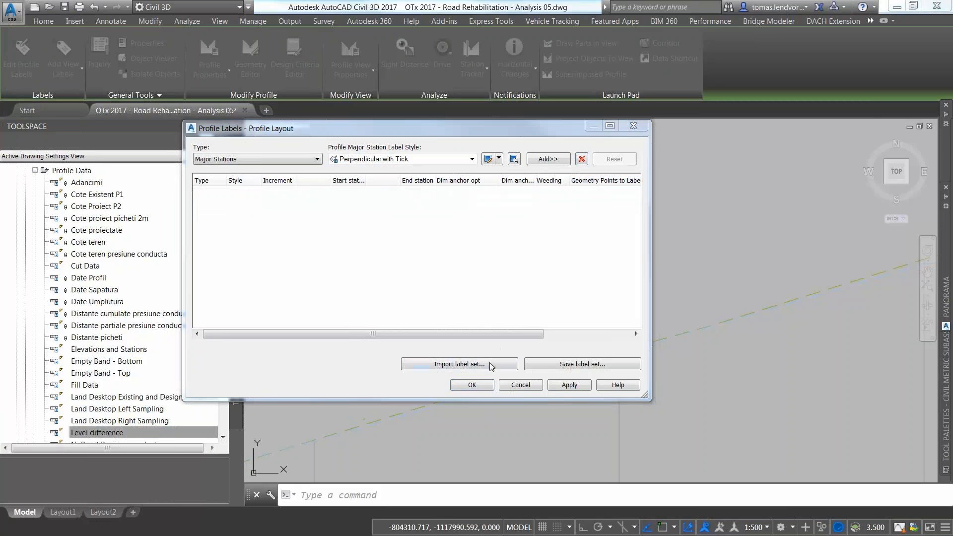
click(493, 268)
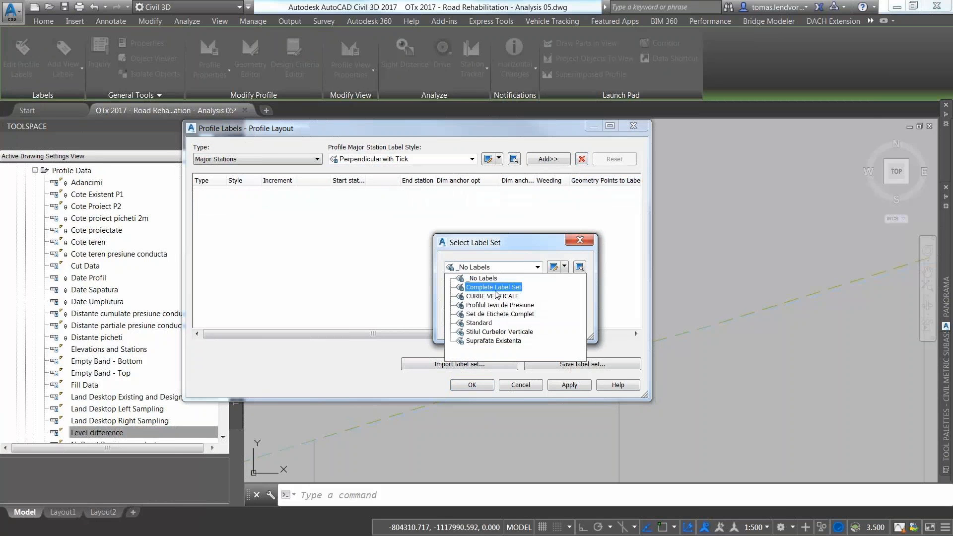
click(501, 332)
click(466, 326)
click(480, 384)
scroll(479, 381, down, 9)
scroll(566, 342, up, 6)
scroll(466, 372, down, 5)
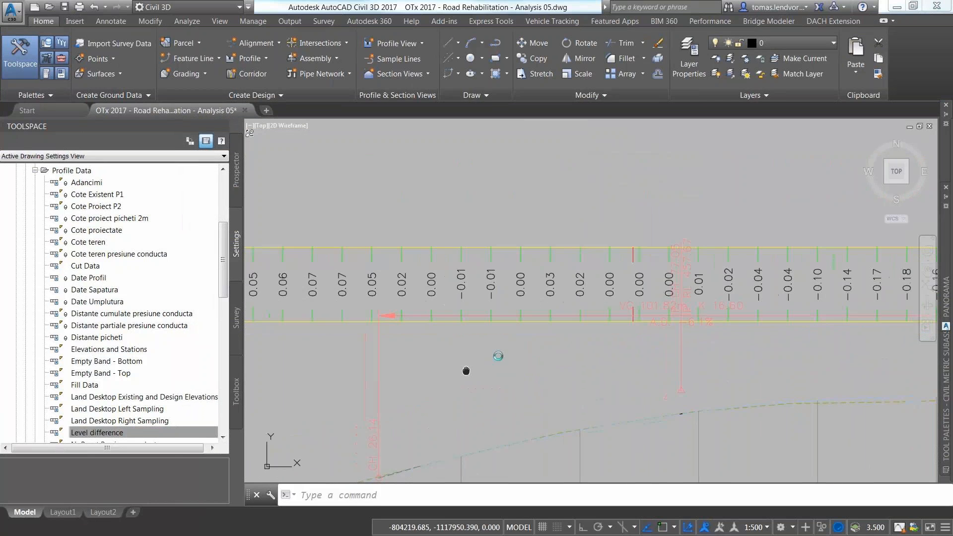
scroll(783, 293, down, 5)
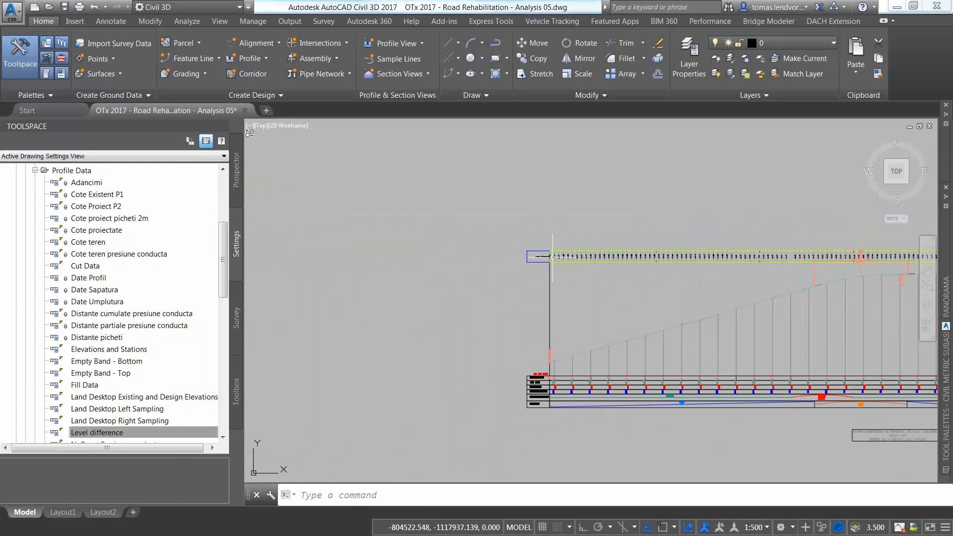
scroll(553, 257, up, 10)
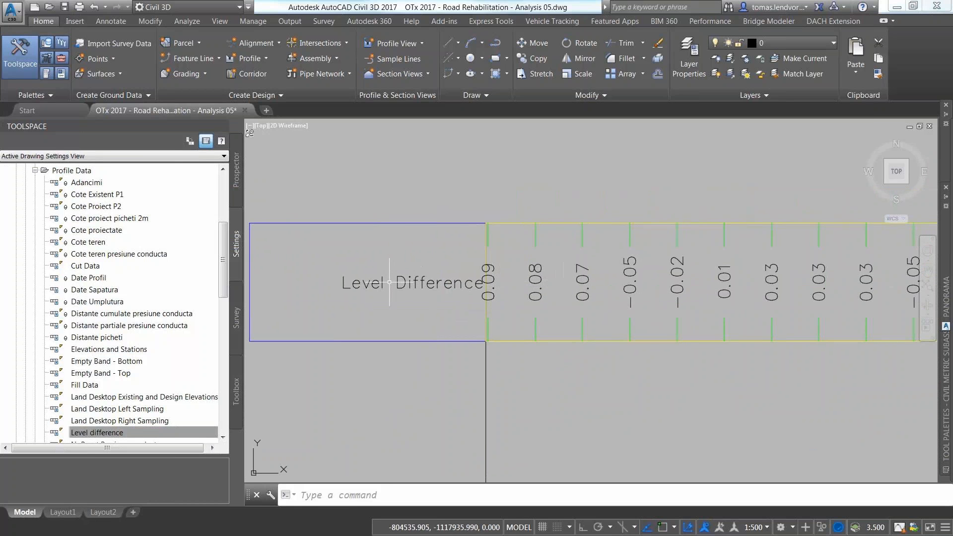
scroll(526, 288, down, 3)
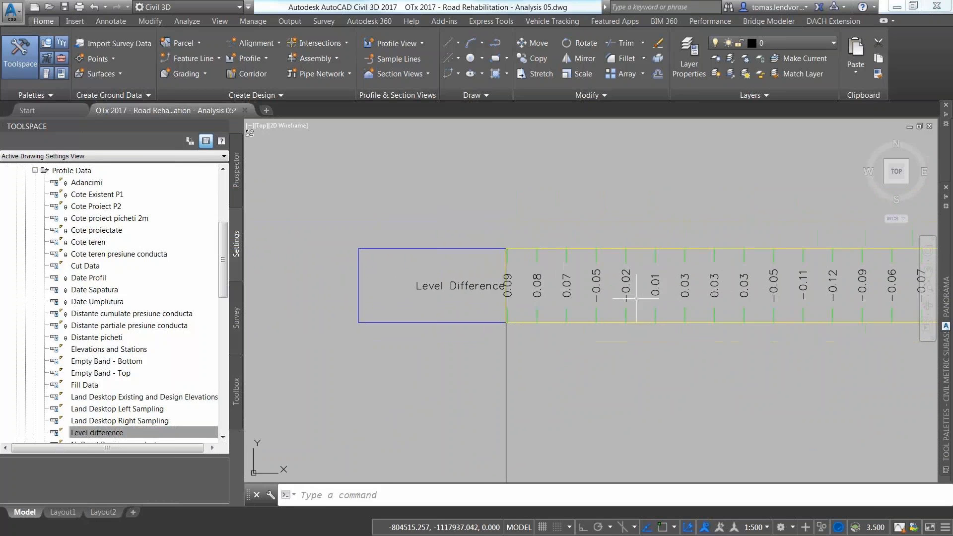
middle_drag(738, 304, 572, 283)
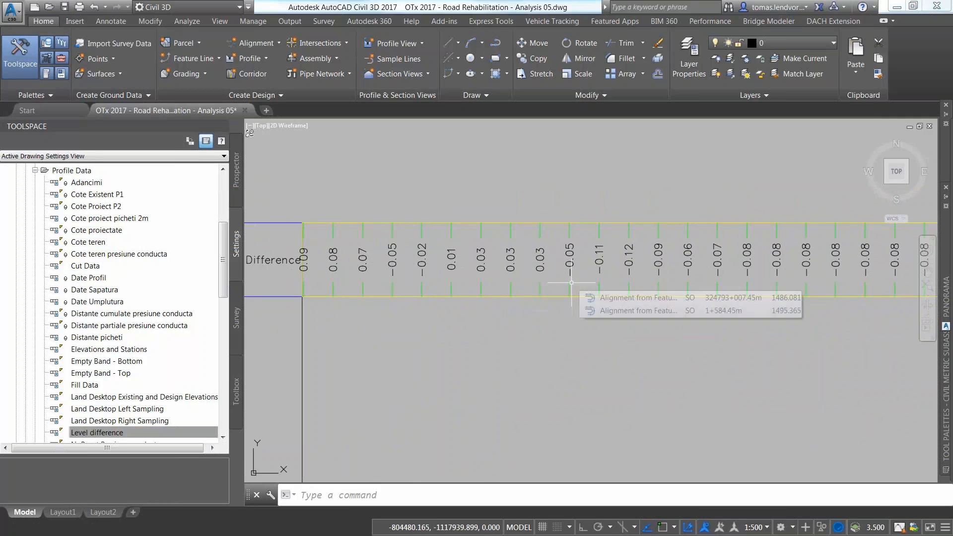
scroll(607, 345, down, 4)
middle_drag(649, 422, 641, 302)
scroll(632, 392, up, 4)
click(633, 417)
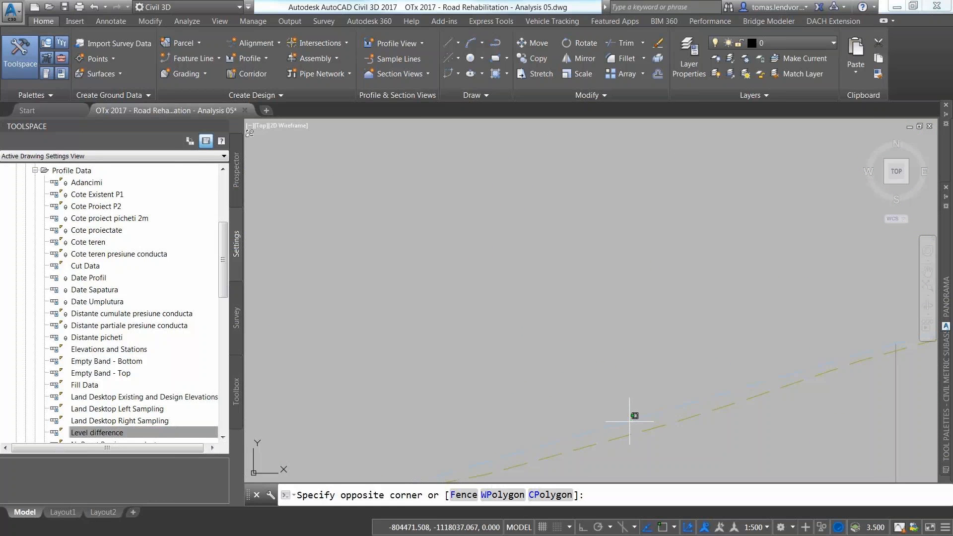
click(629, 421)
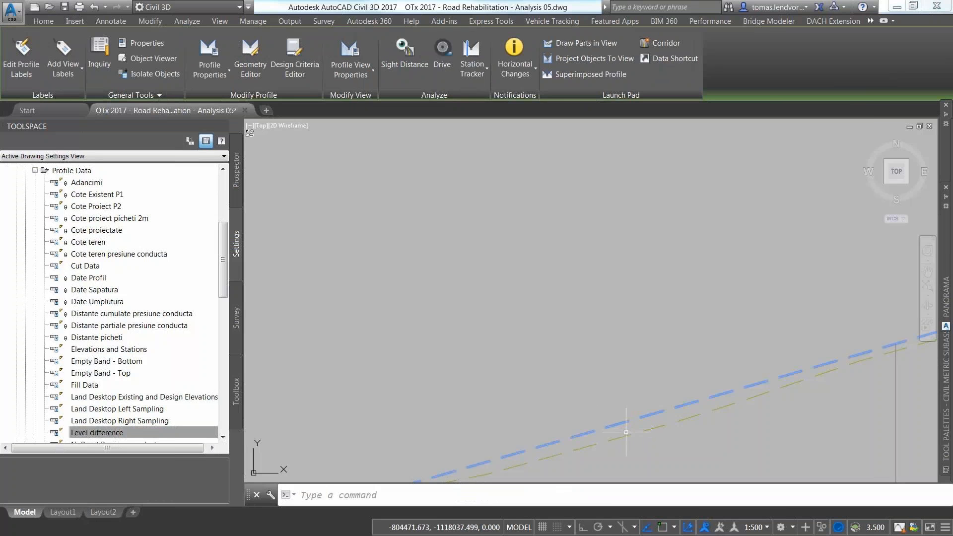
click(628, 436)
scroll(624, 392, down, 7)
middle_drag(617, 337, 588, 453)
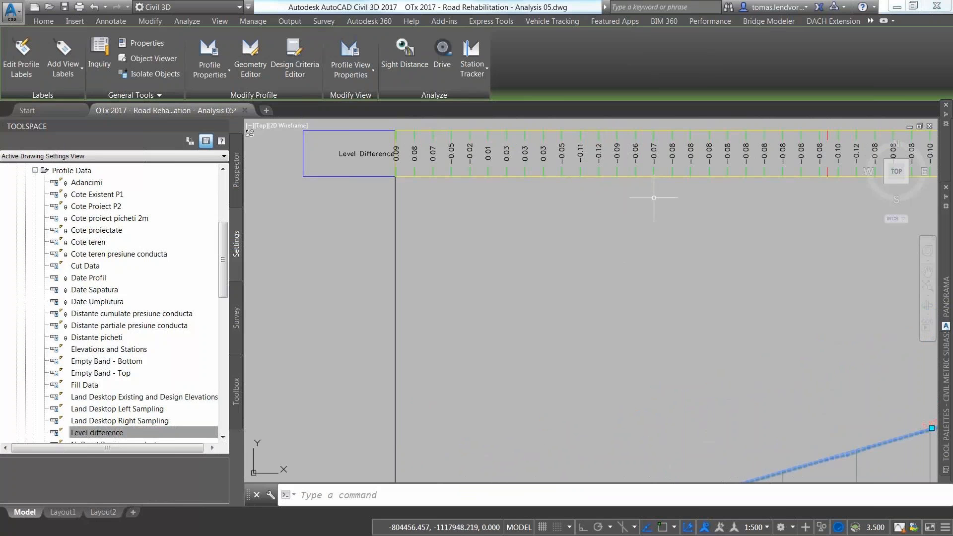
middle_drag(606, 170, 610, 325)
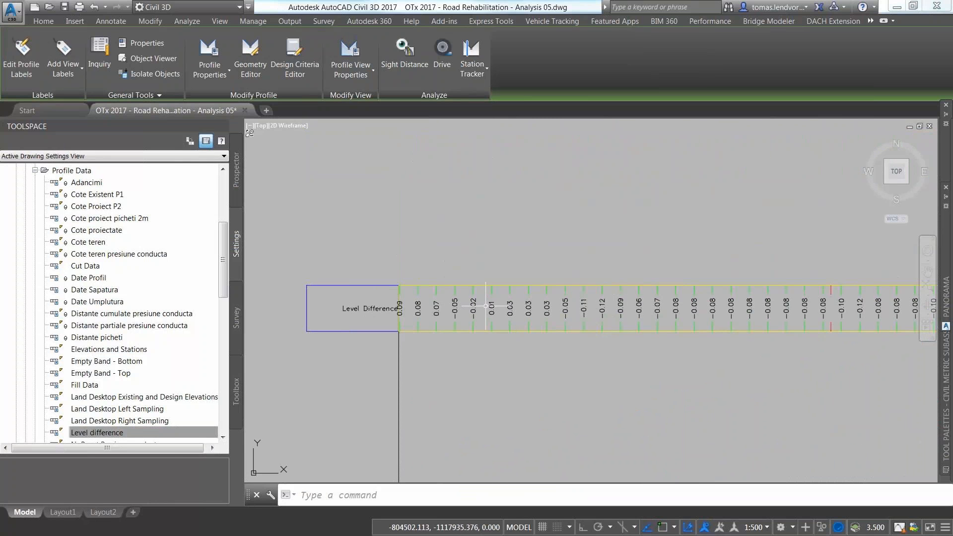